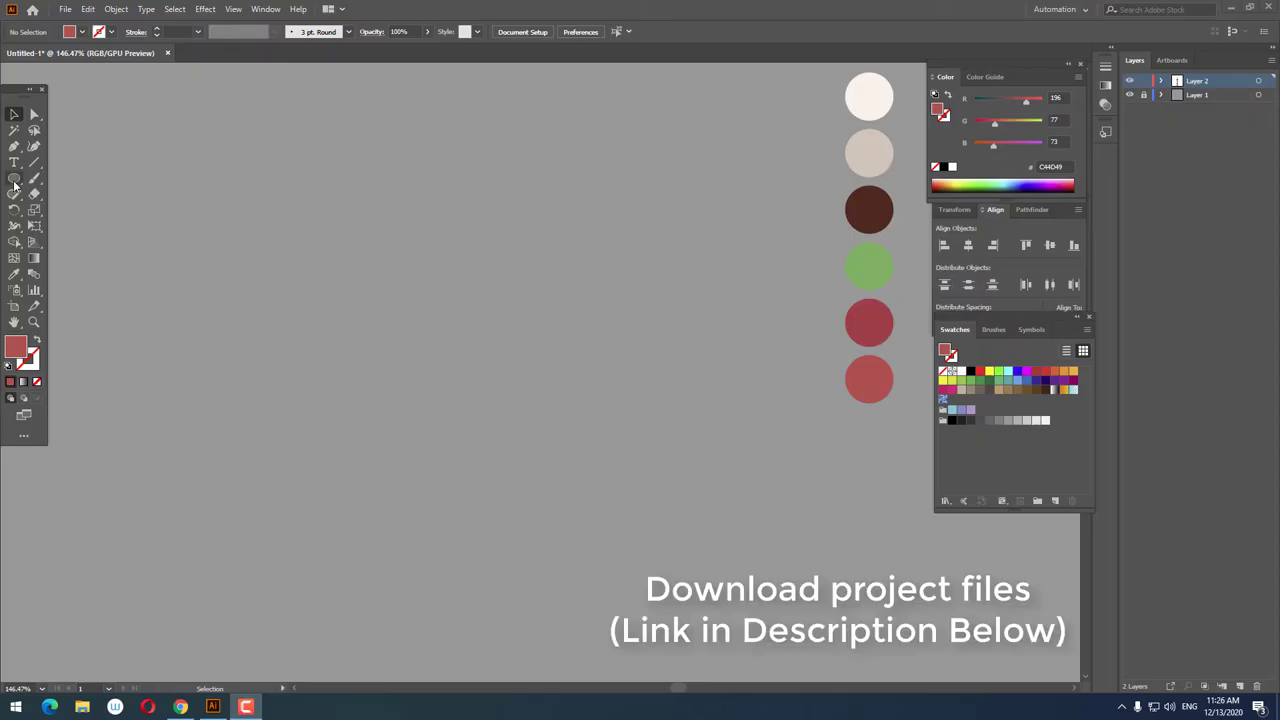
- Choose the Ellipse Tool from the shape tool flyout
drag(14, 178, 50, 213)
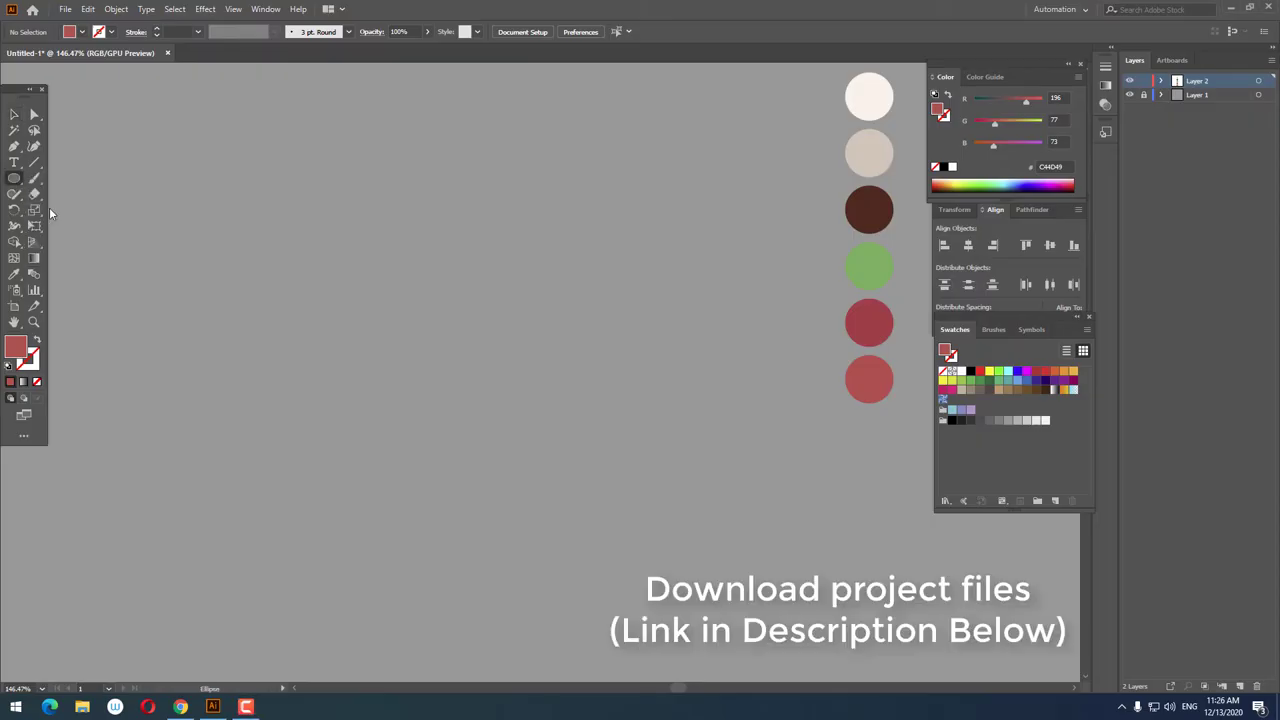
- Draw a large off-white circle sampled from the top colour circle, clear of the palette
click(869, 97)
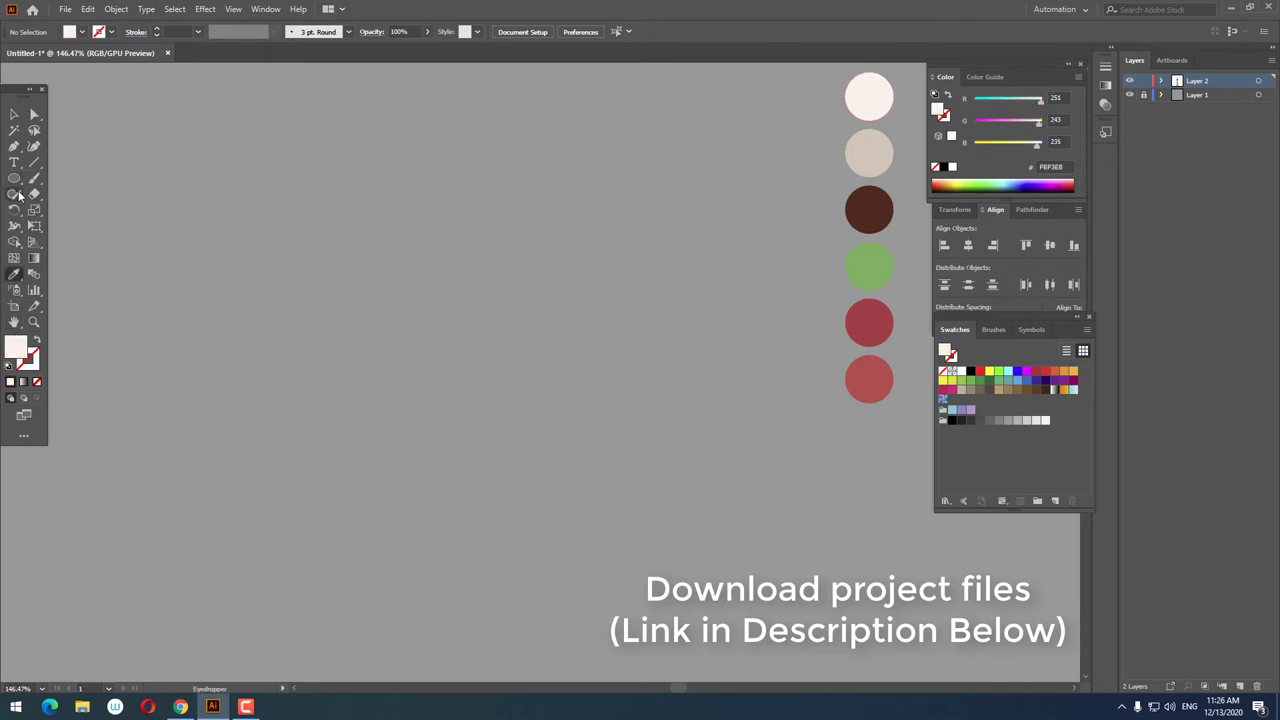
drag(398, 194, 714, 509)
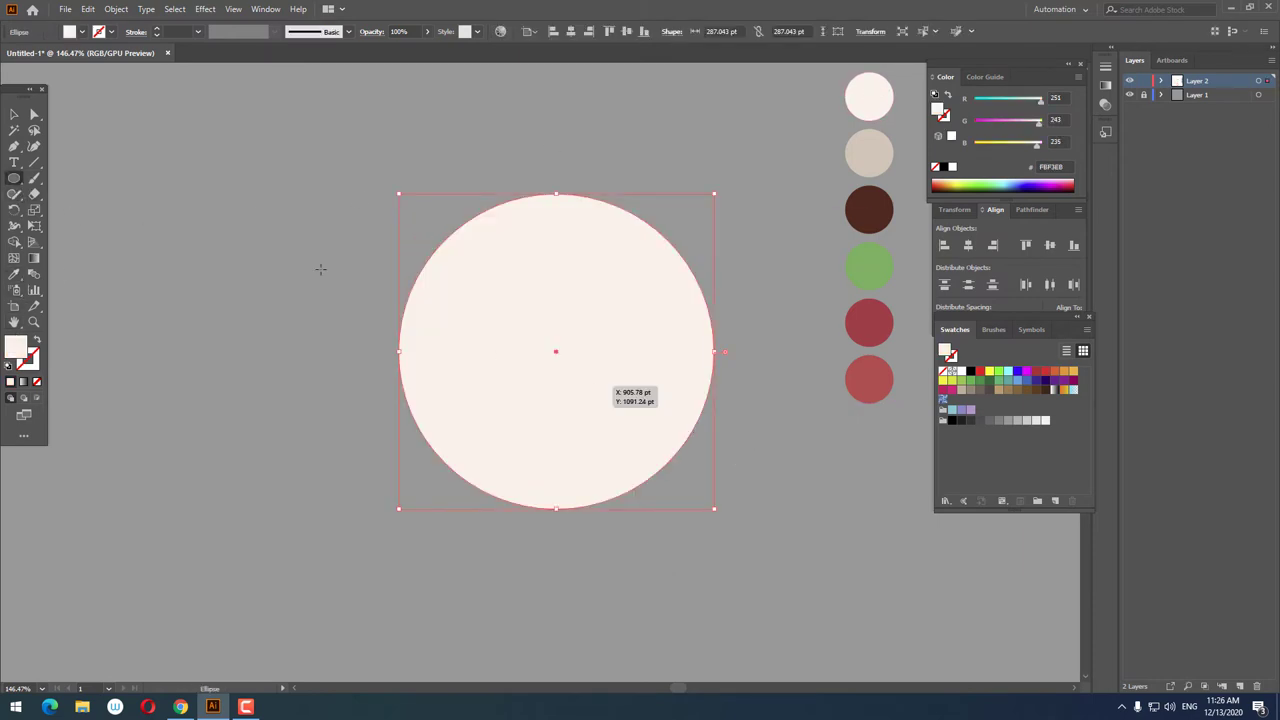
click(13, 116)
drag(570, 427, 694, 363)
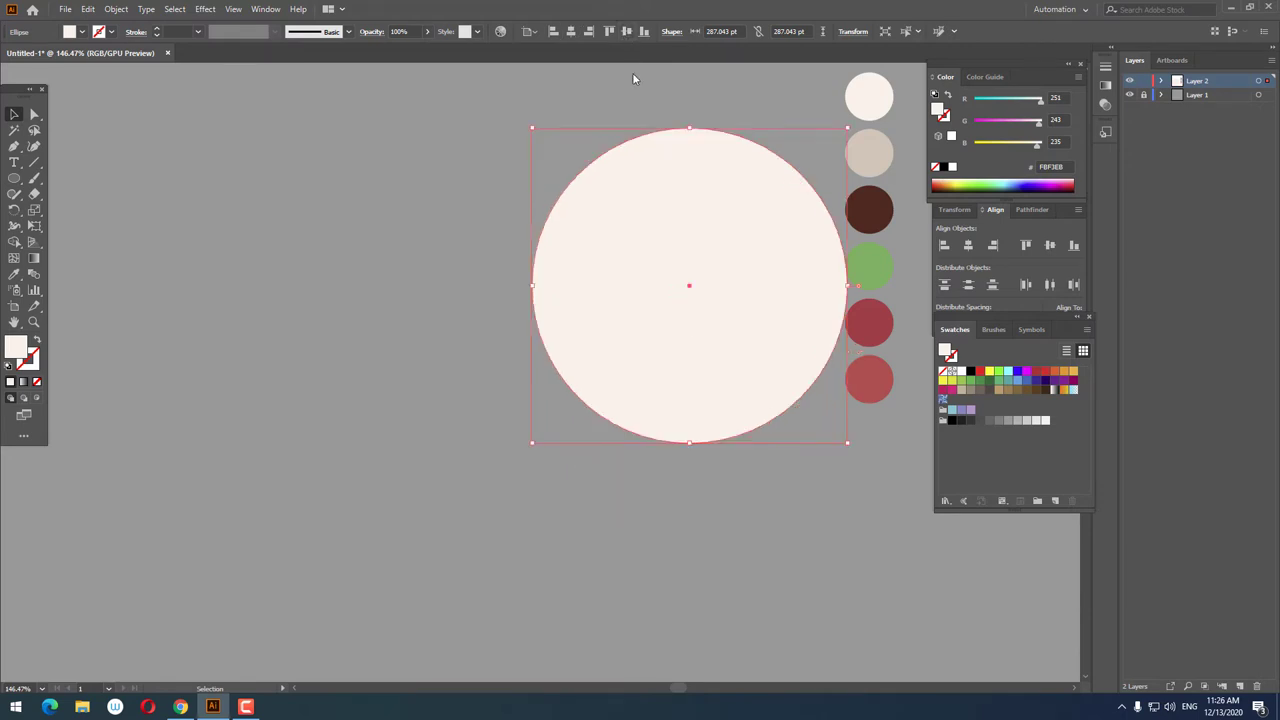
drag(700, 172, 866, 151)
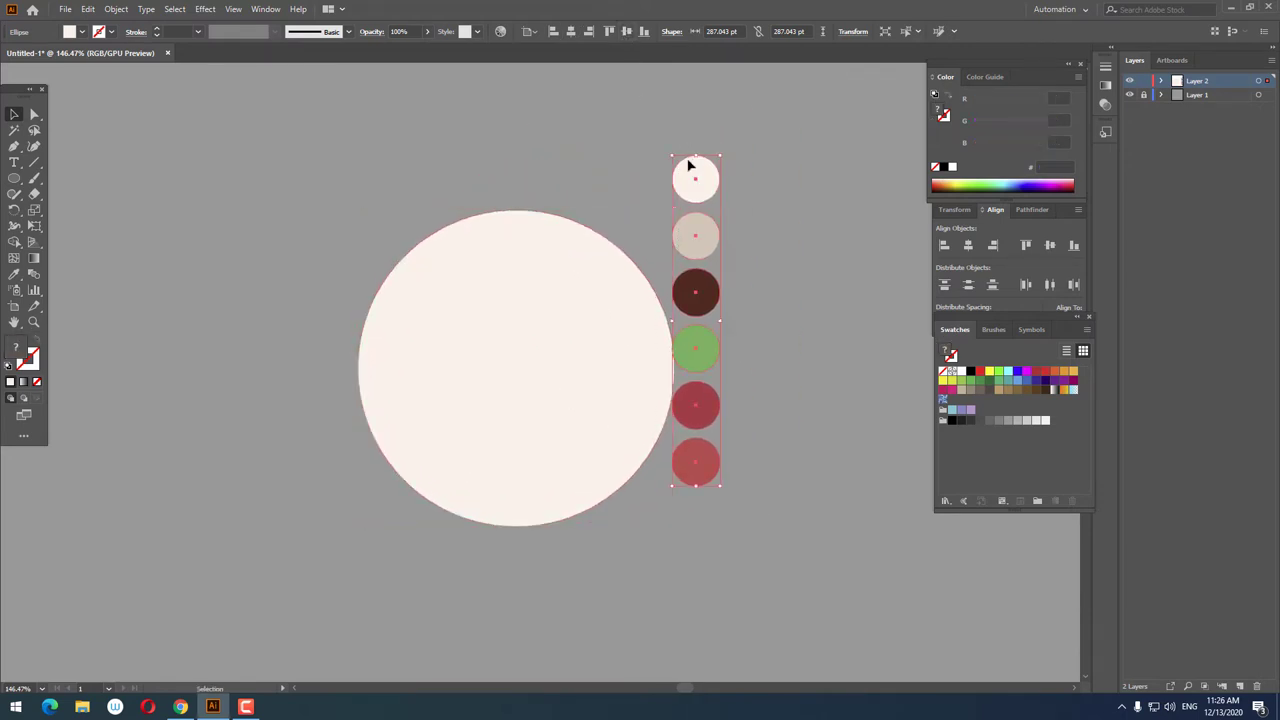
click(740, 260)
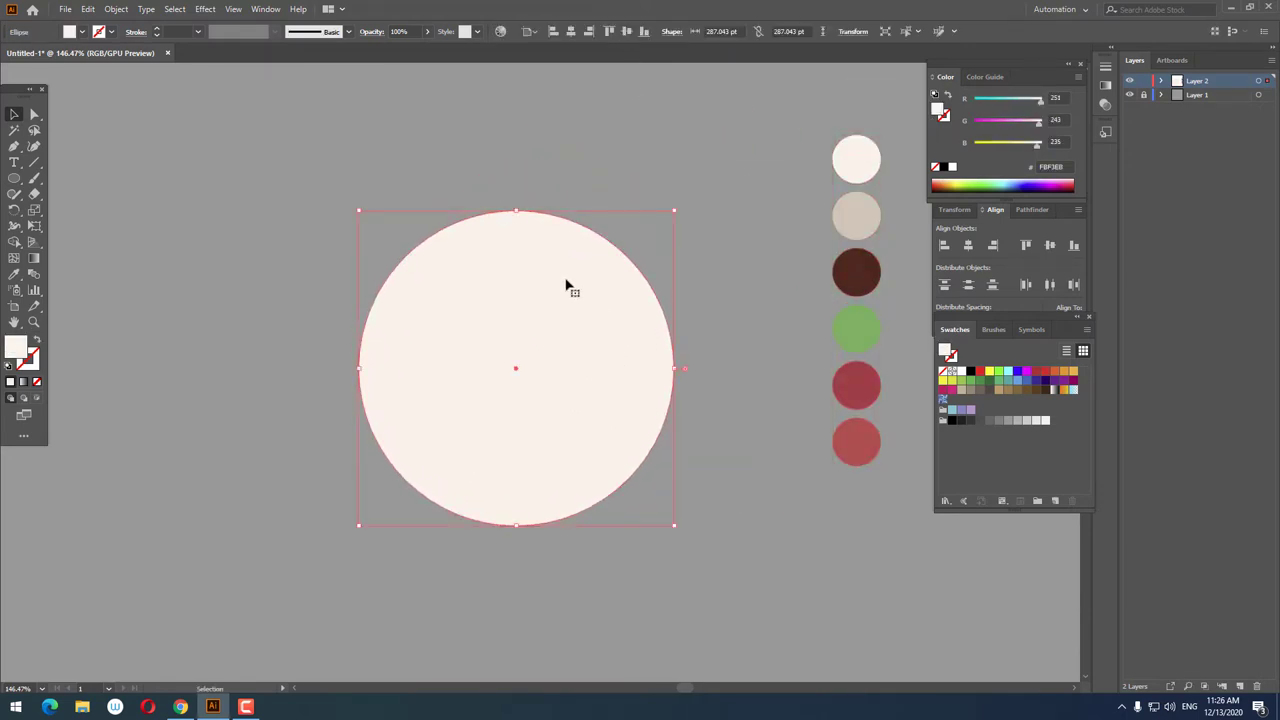
drag(569, 286, 574, 335)
- Reshape the circle into an egg by raising its top anchor and lowering its left point
click(31, 115)
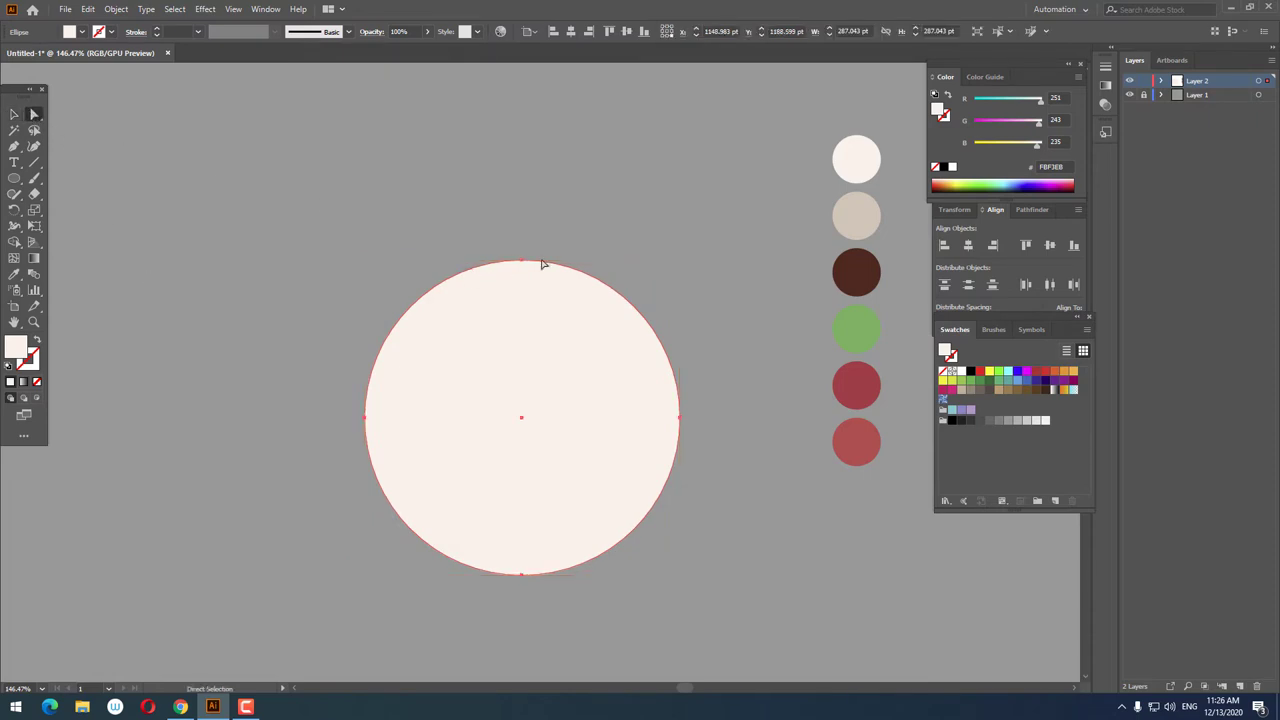
drag(521, 262, 523, 187)
scroll(674, 283, right, 1)
click(611, 417)
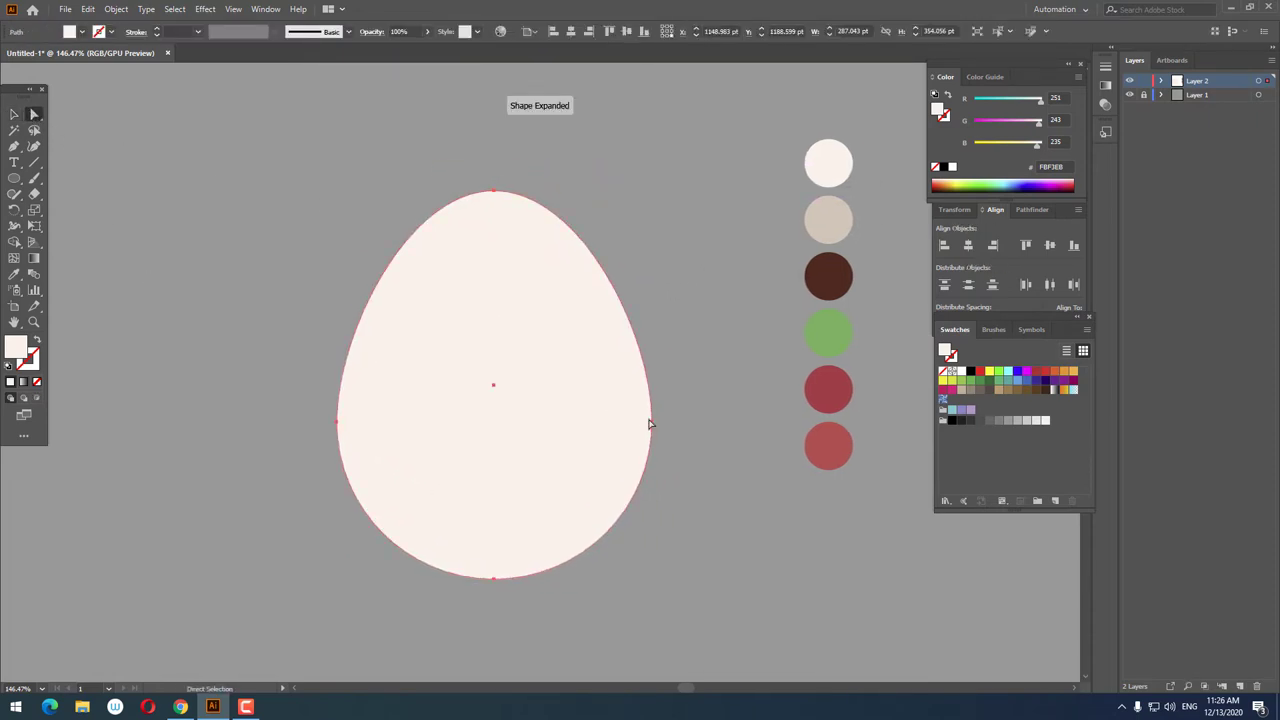
click(651, 422)
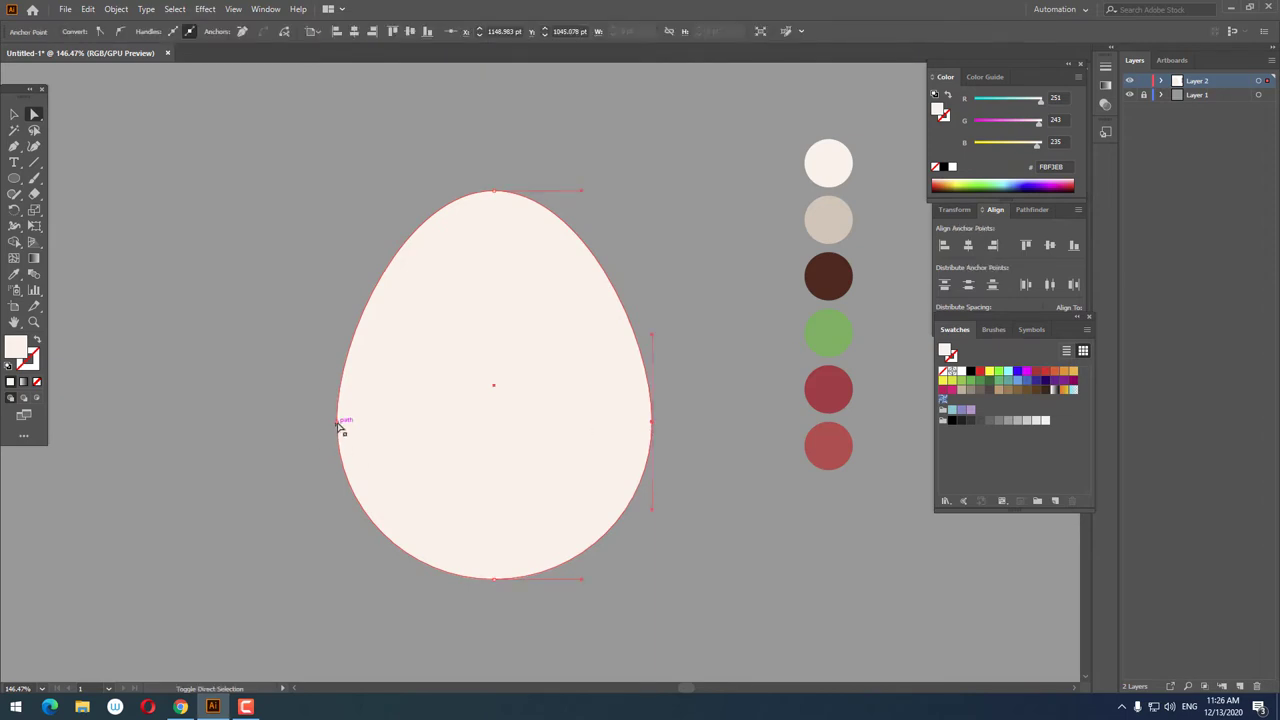
drag(339, 423, 334, 443)
- Fill the egg with beige sampled from the second colour circle
click(731, 577)
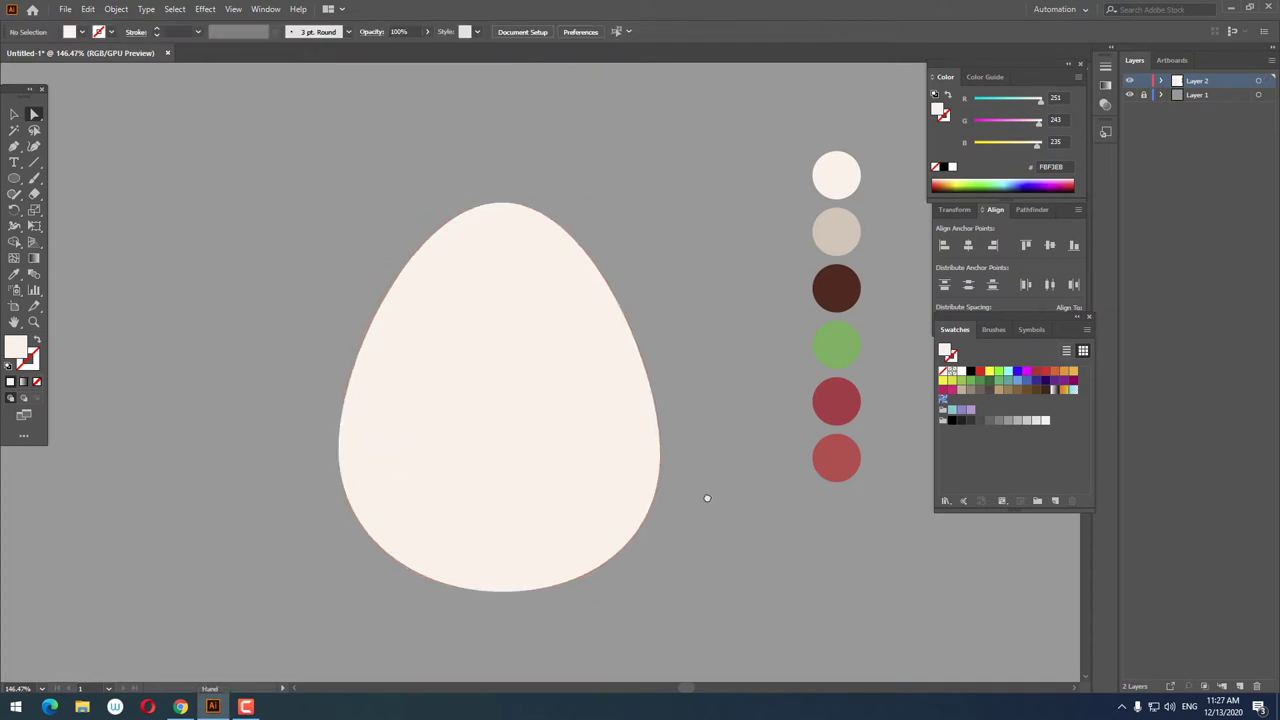
key(v)
click(557, 398)
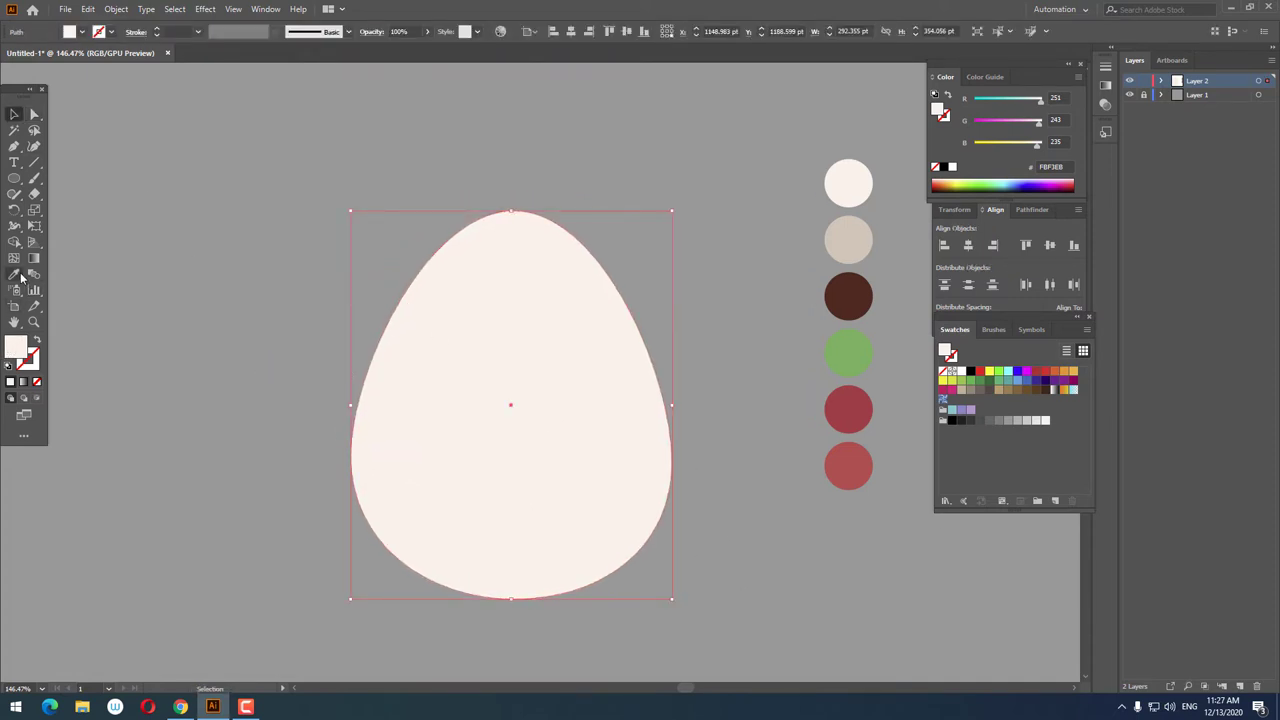
click(17, 275)
click(848, 240)
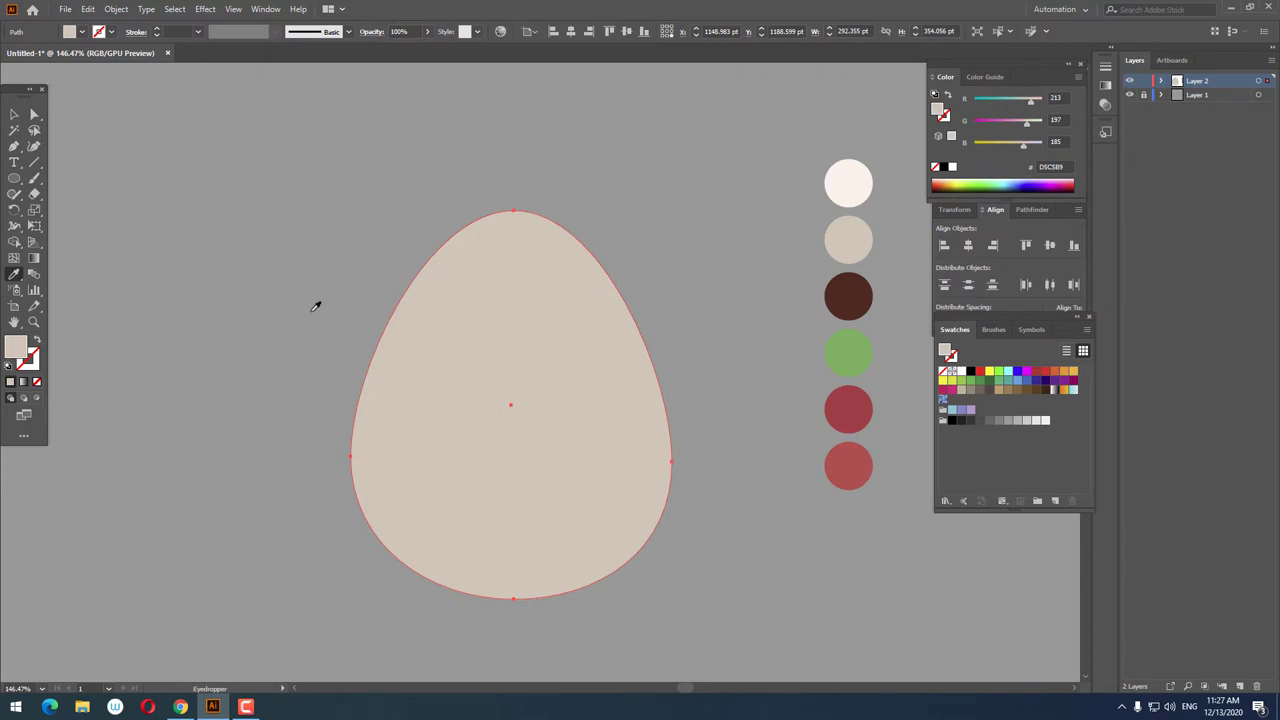
click(775, 276)
drag(682, 246, 642, 320)
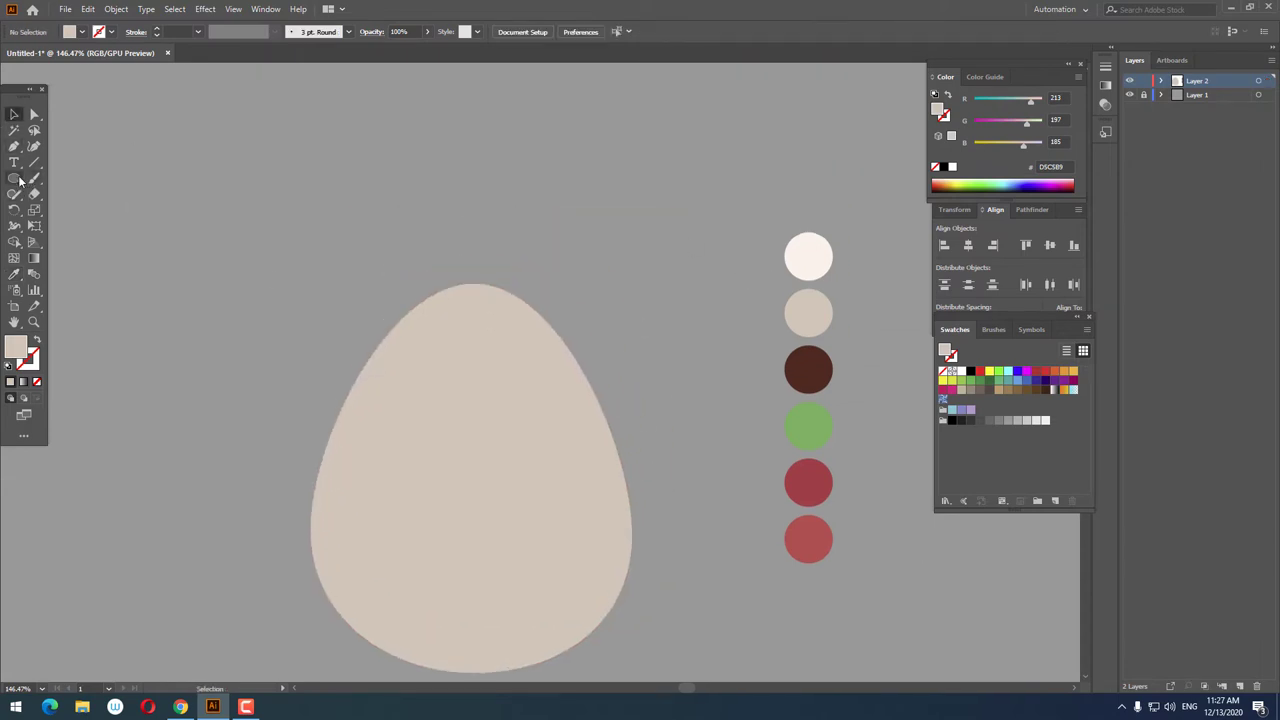
- Draw a pale cream ellipse over the egg's upper left
click(14, 178)
drag(380, 437, 437, 331)
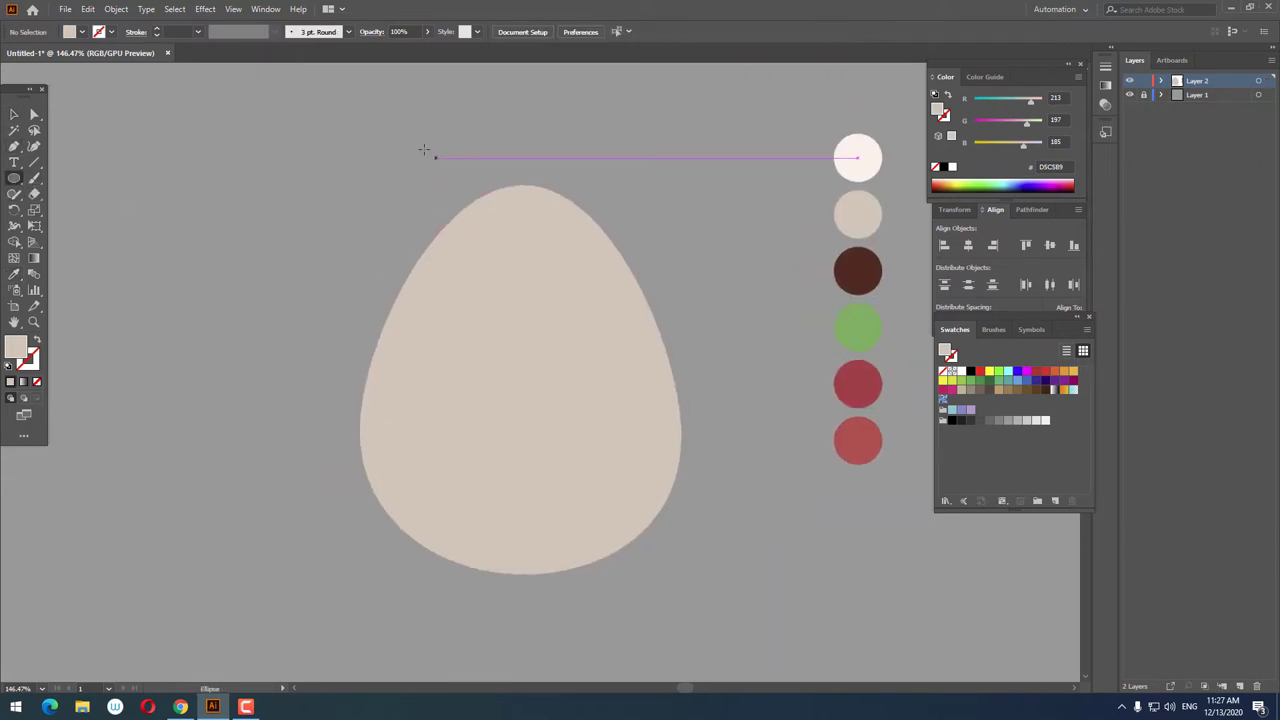
mouse_move(420, 147)
mouse_down()
mouse_move(640, 488)
mouse_move(614, 509)
mouse_move(634, 514)
mouse_move(651, 460)
mouse_move(608, 488)
mouse_move(614, 477)
mouse_move(617, 509)
mouse_move(629, 509)
mouse_up()
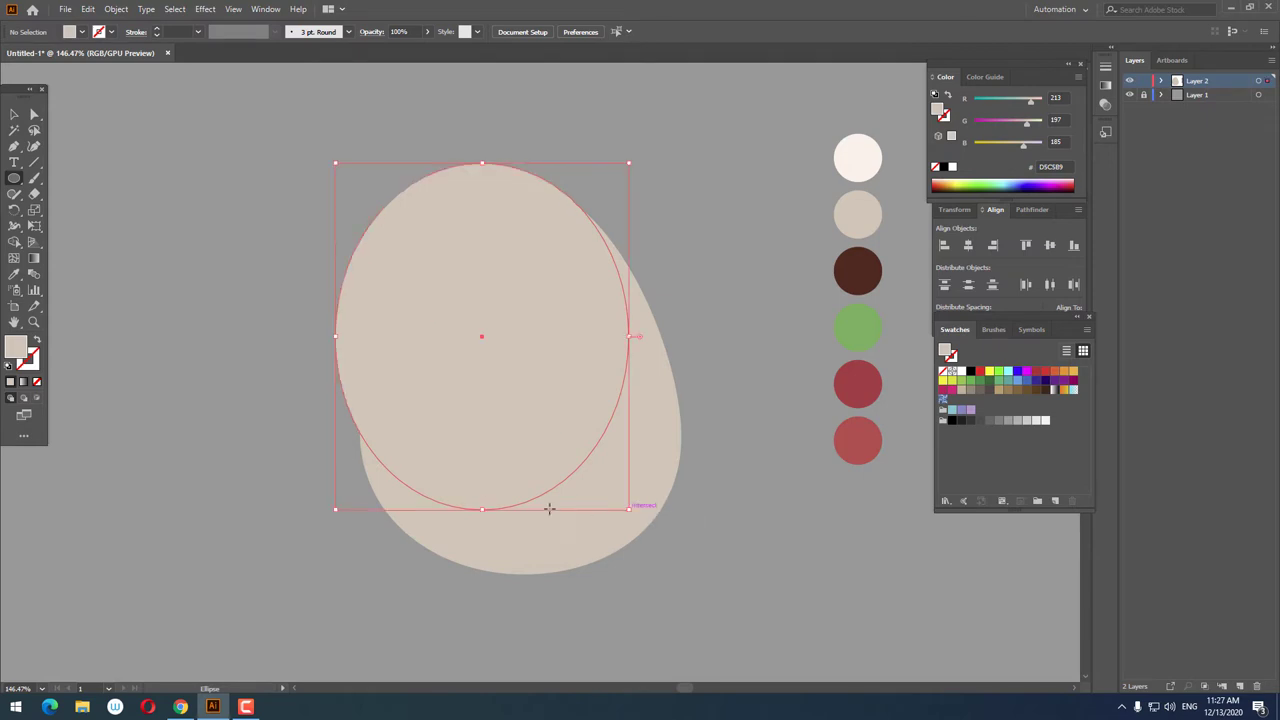
click(14, 278)
click(864, 159)
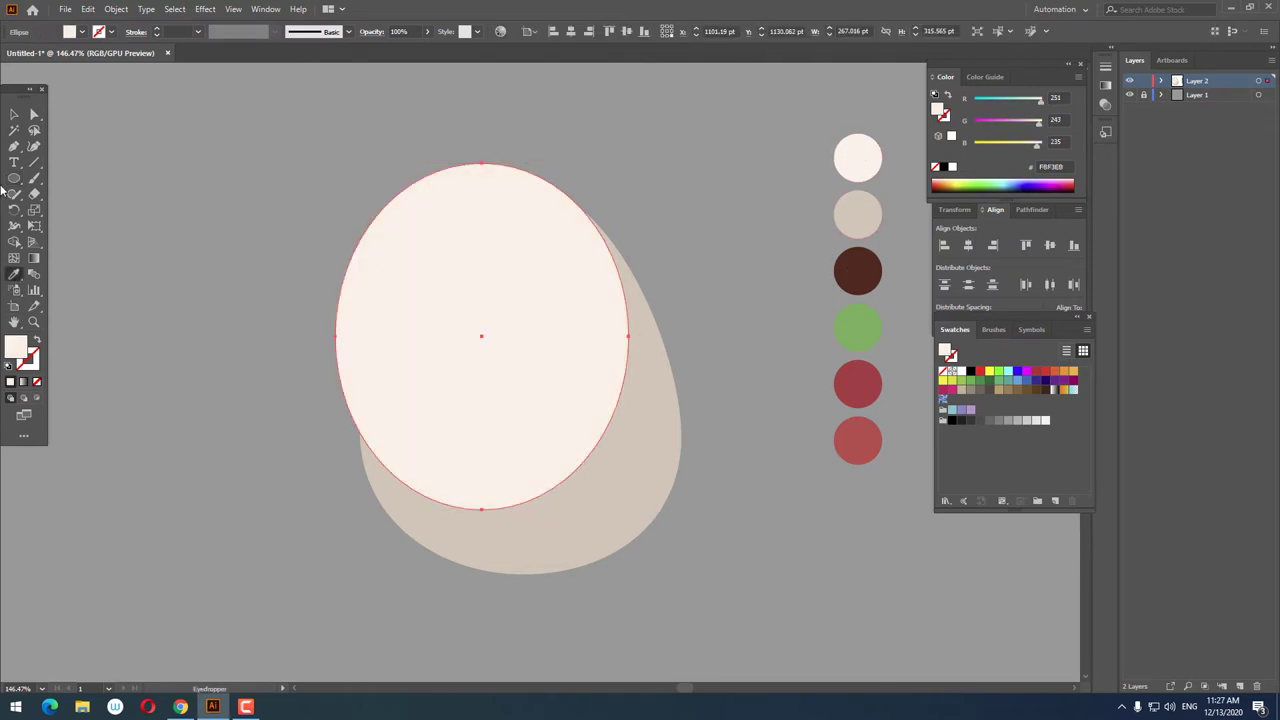
- Divide the ellipse and egg with Pathfinder, ungroup, and delete the piece outside the egg
click(14, 114)
click(209, 180)
drag(657, 589, 467, 375)
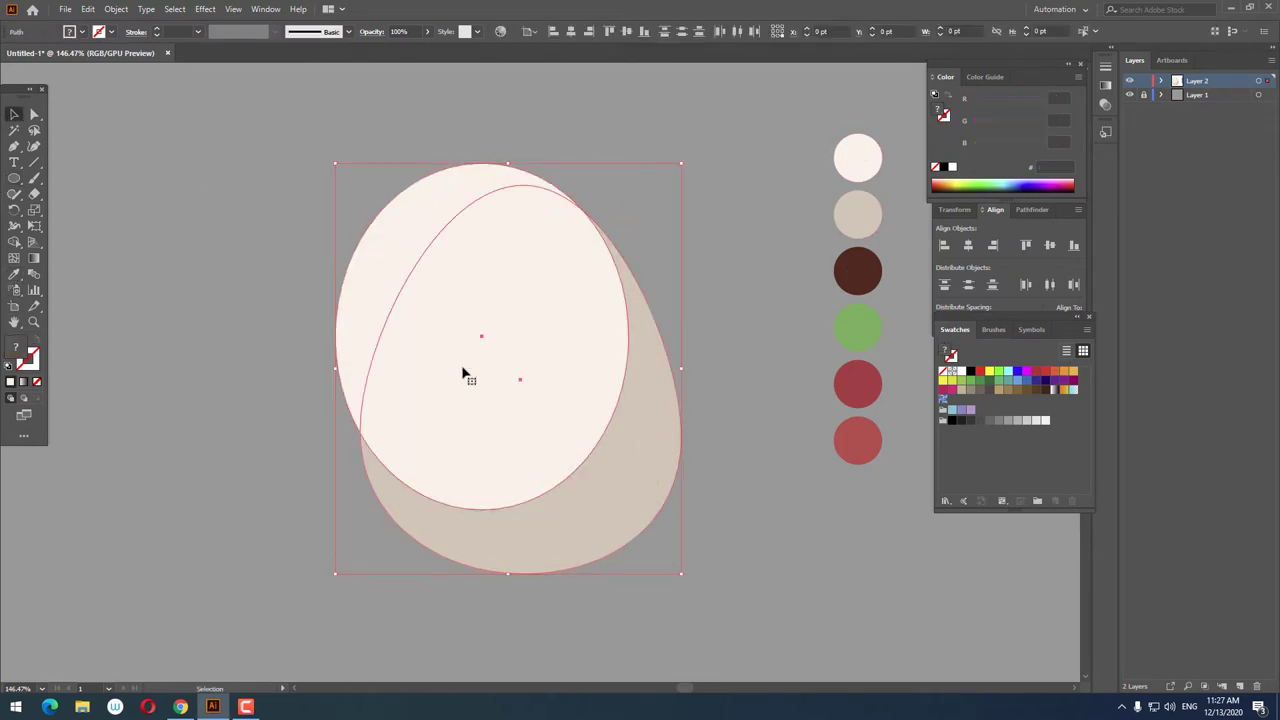
click(954, 209)
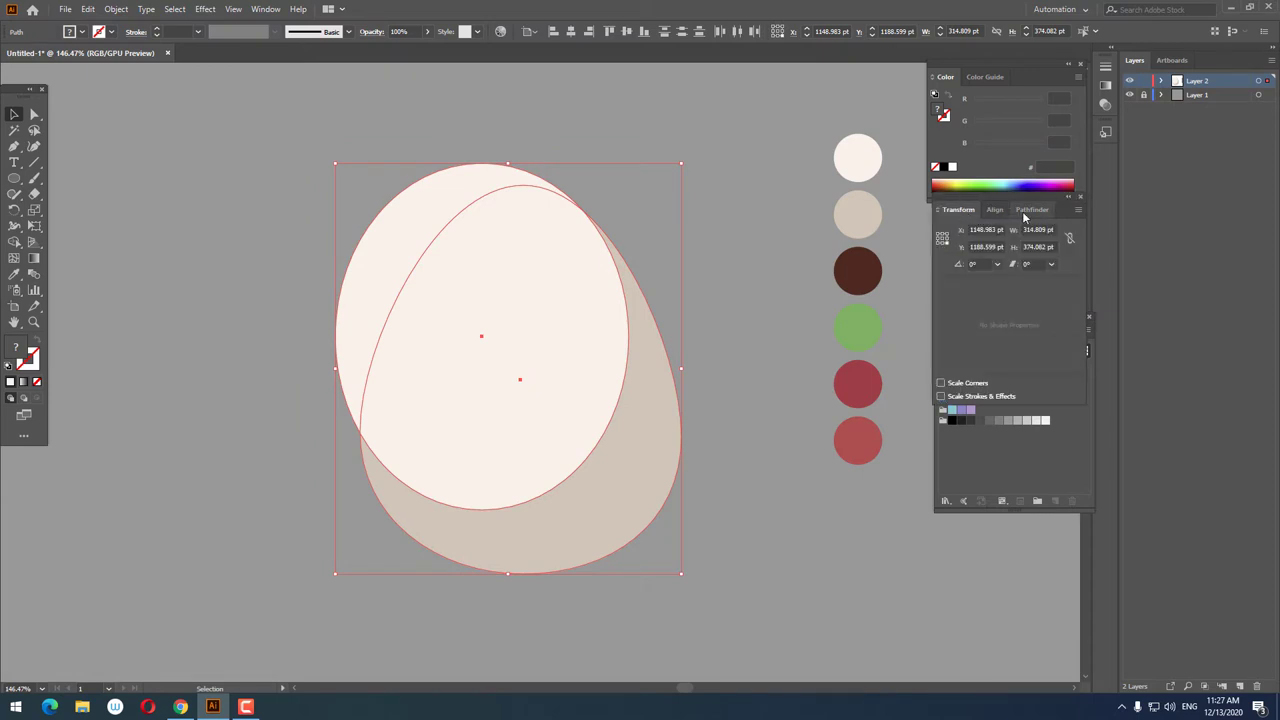
click(1029, 209)
key(ctrl+g)
right_click(565, 337)
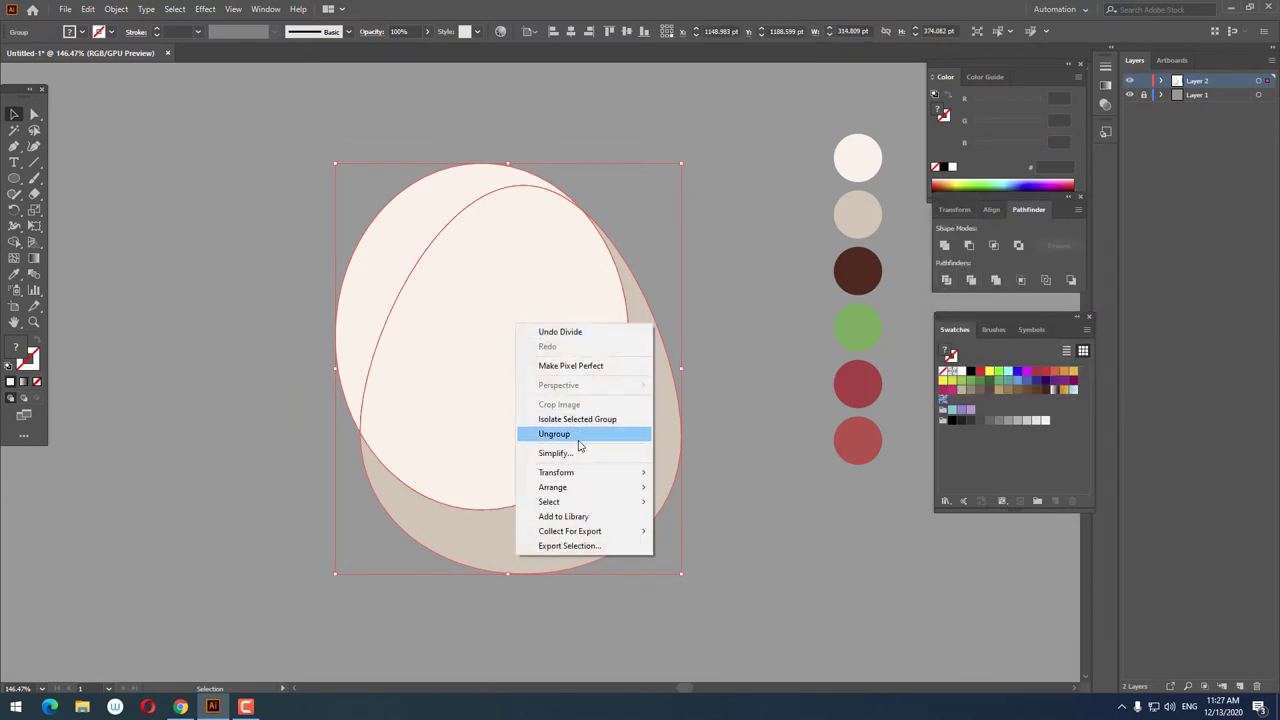
click(580, 437)
click(829, 583)
click(379, 256)
key(Delete)
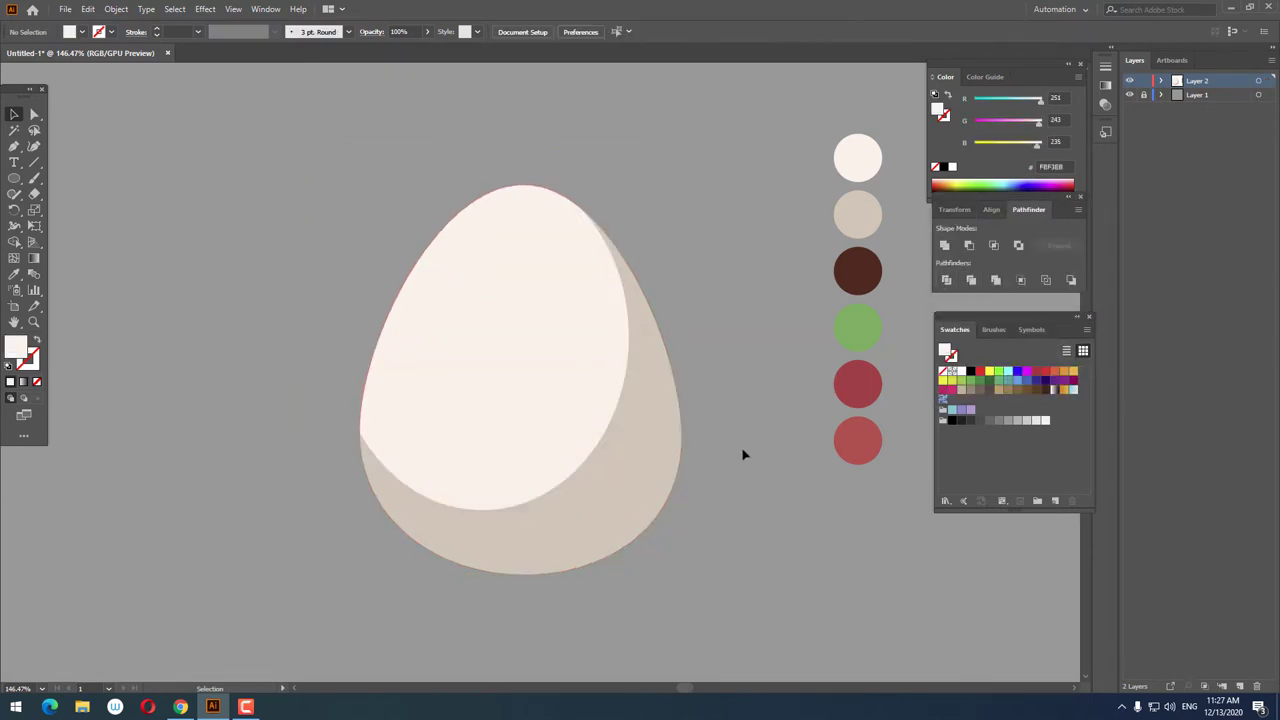
- Draw a head circle above the egg and centre it horizontally
drag(725, 358, 713, 411)
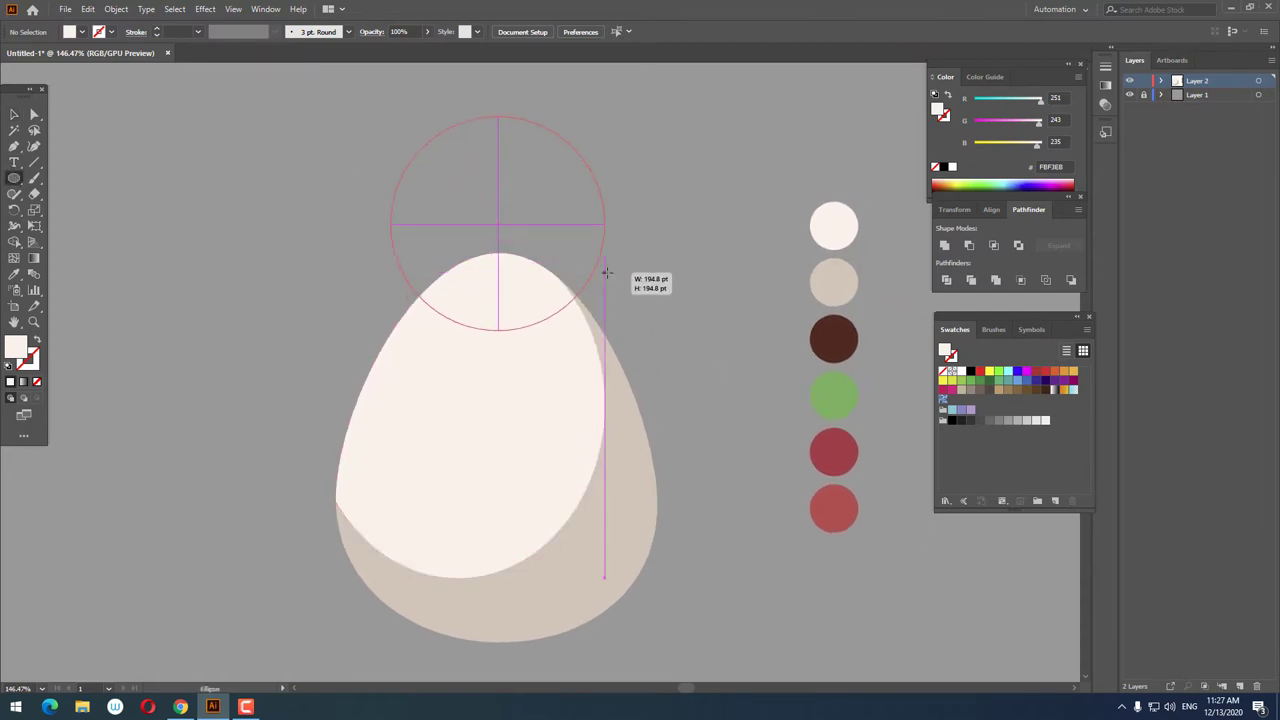
drag(566, 289, 605, 273)
click(13, 115)
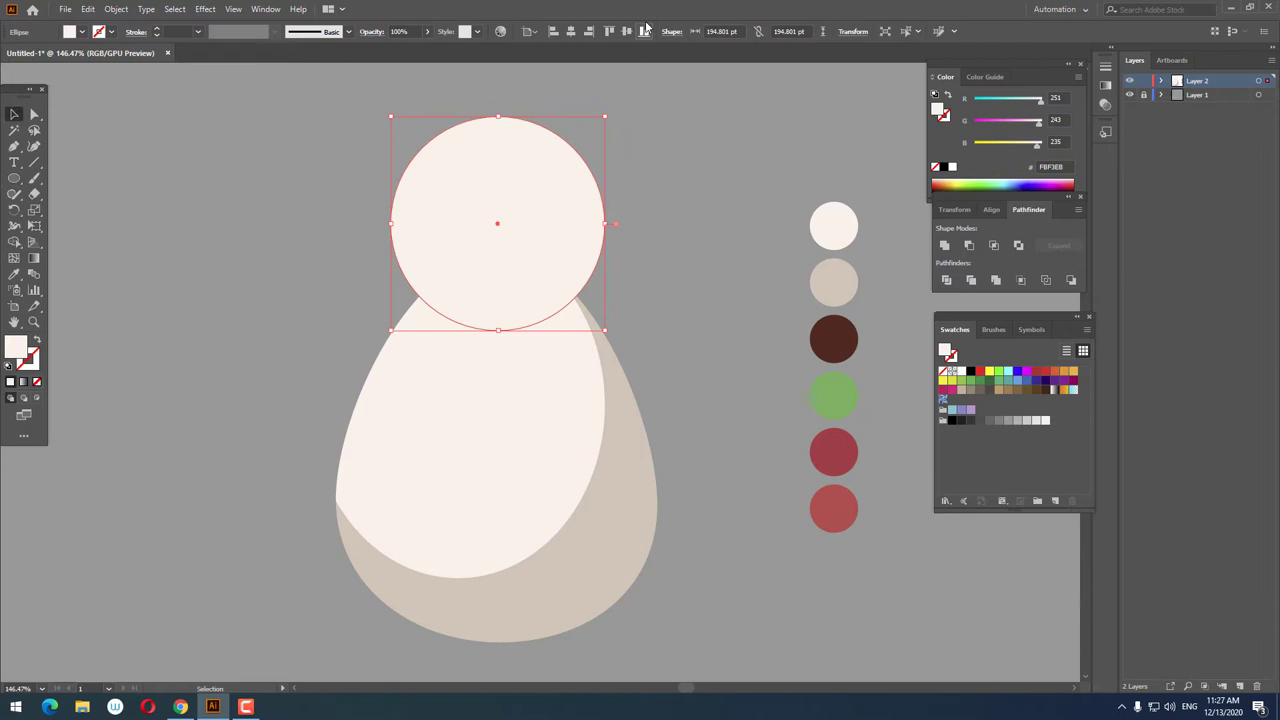
click(576, 33)
click(652, 183)
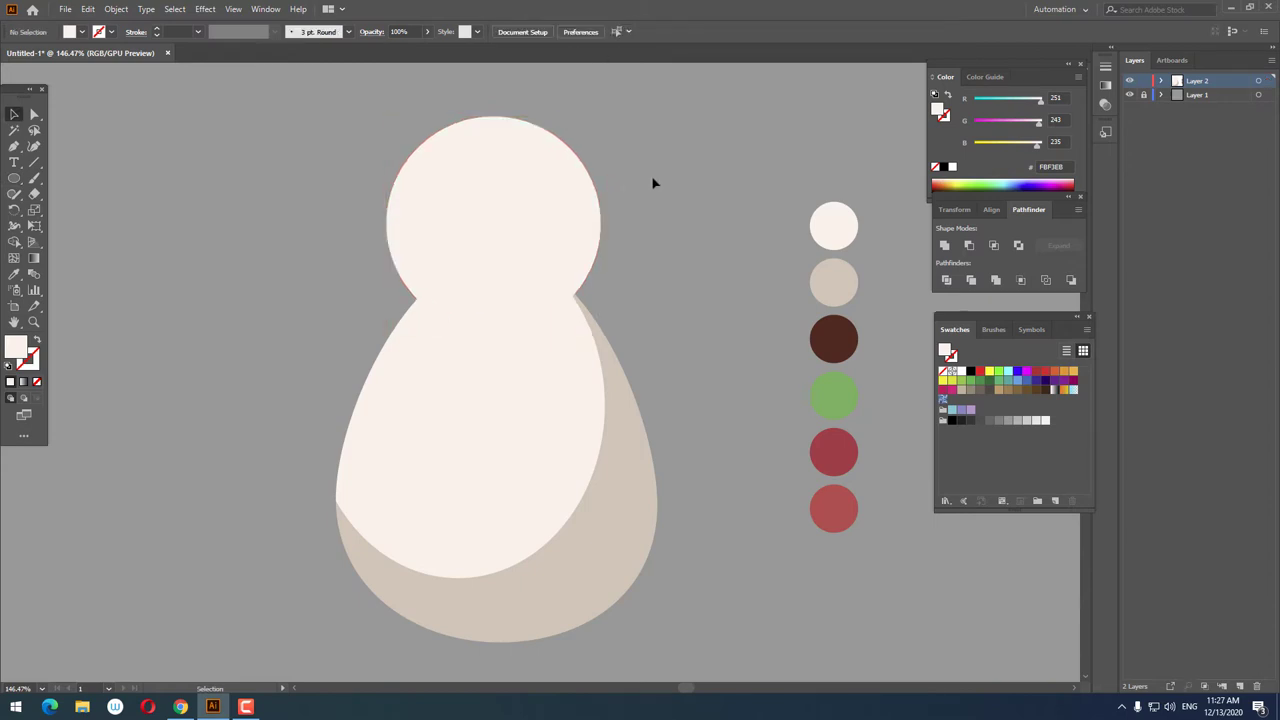
click(569, 226)
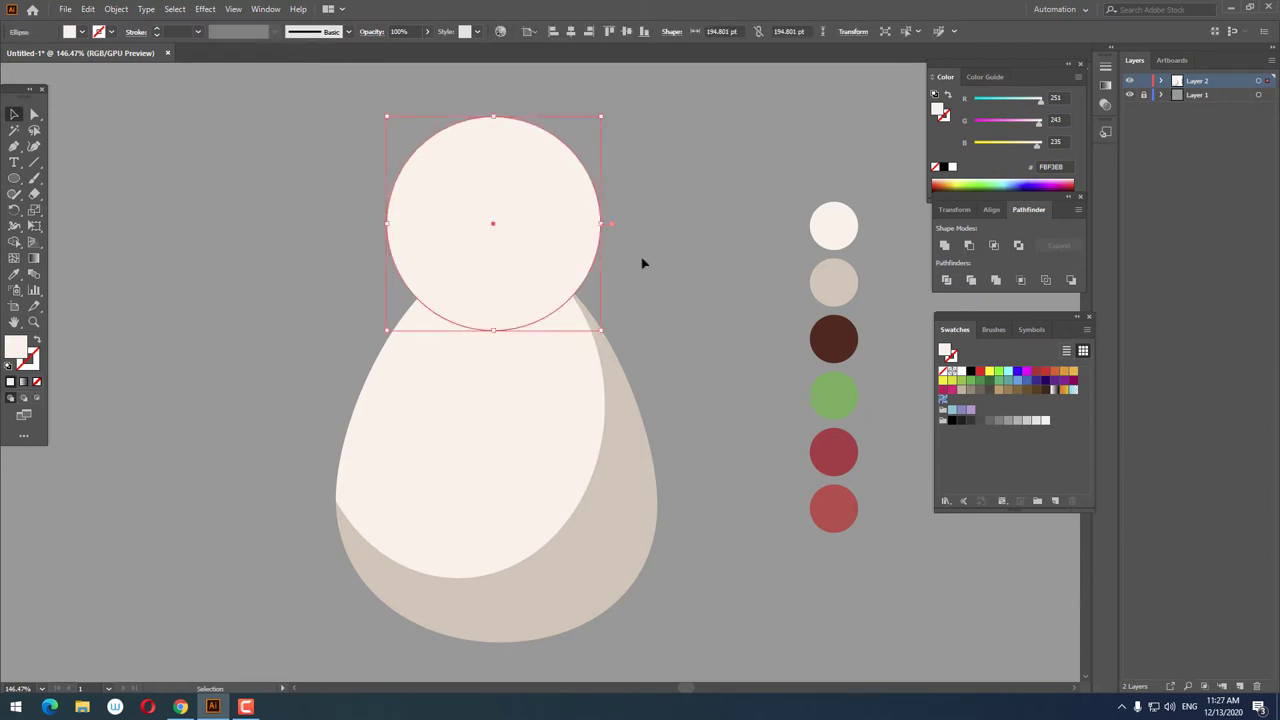
- Zoom in on the snowman and reselect the head circle
click(657, 418)
key(z)
click(560, 300)
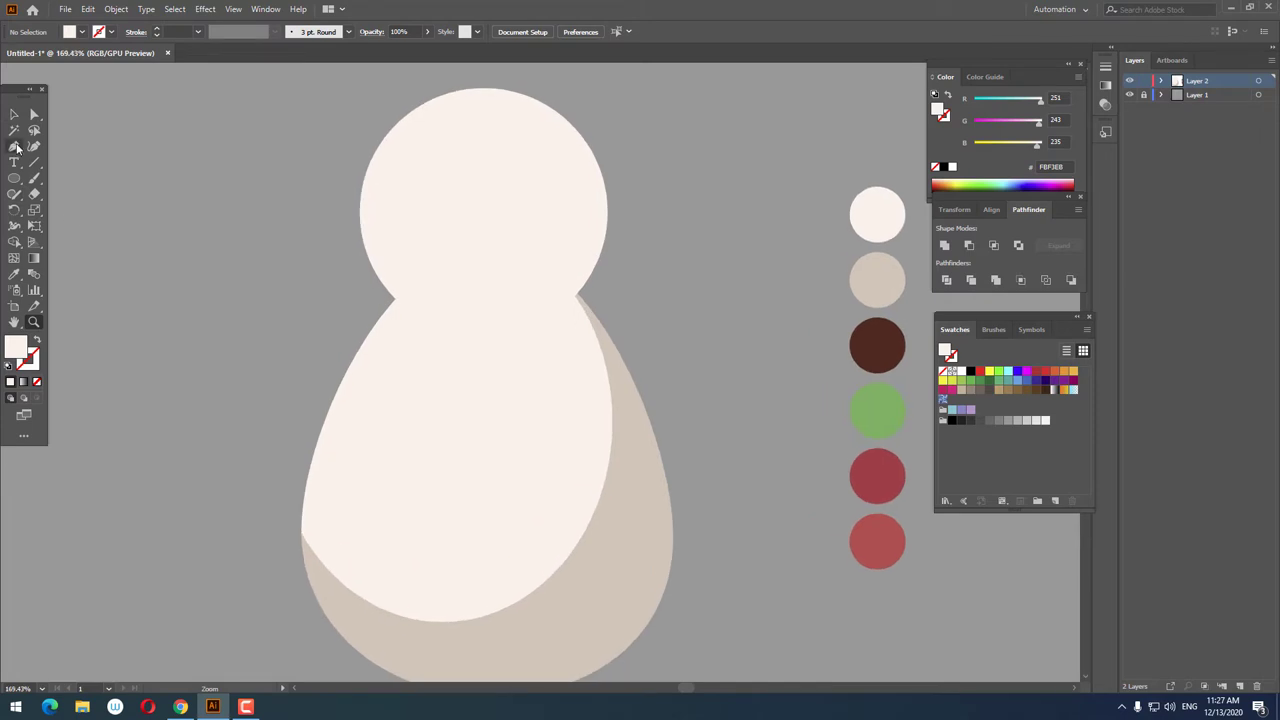
click(13, 148)
click(14, 114)
click(549, 191)
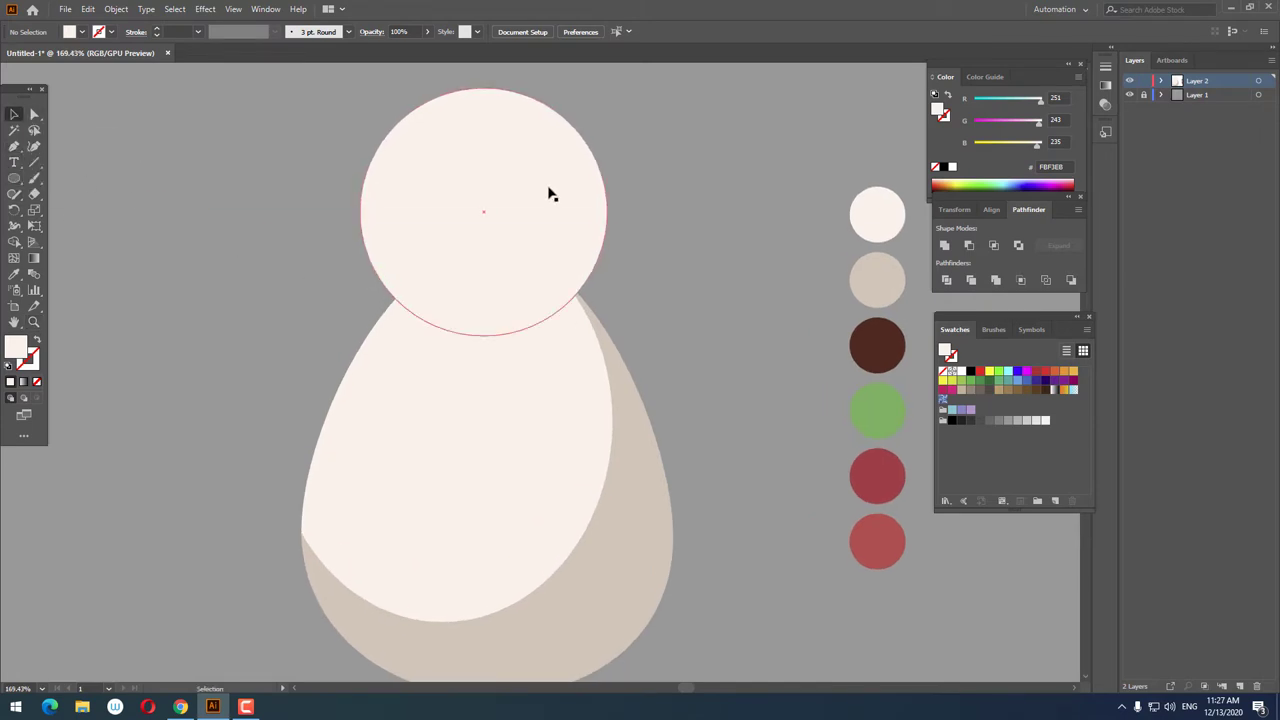
- Draw an ellipse across the bottom of the head and fill it with the green swatch
click(14, 179)
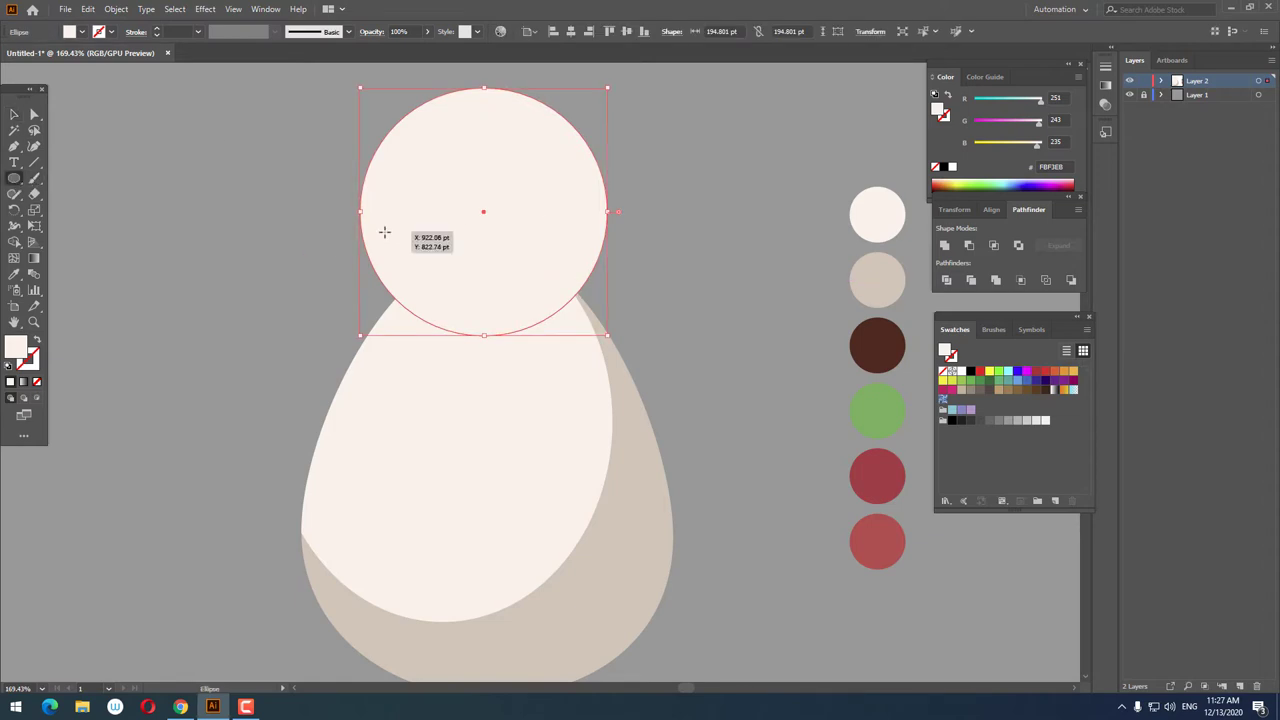
mouse_move(384, 233)
mouse_down()
mouse_move(640, 298)
mouse_move(598, 355)
mouse_up()
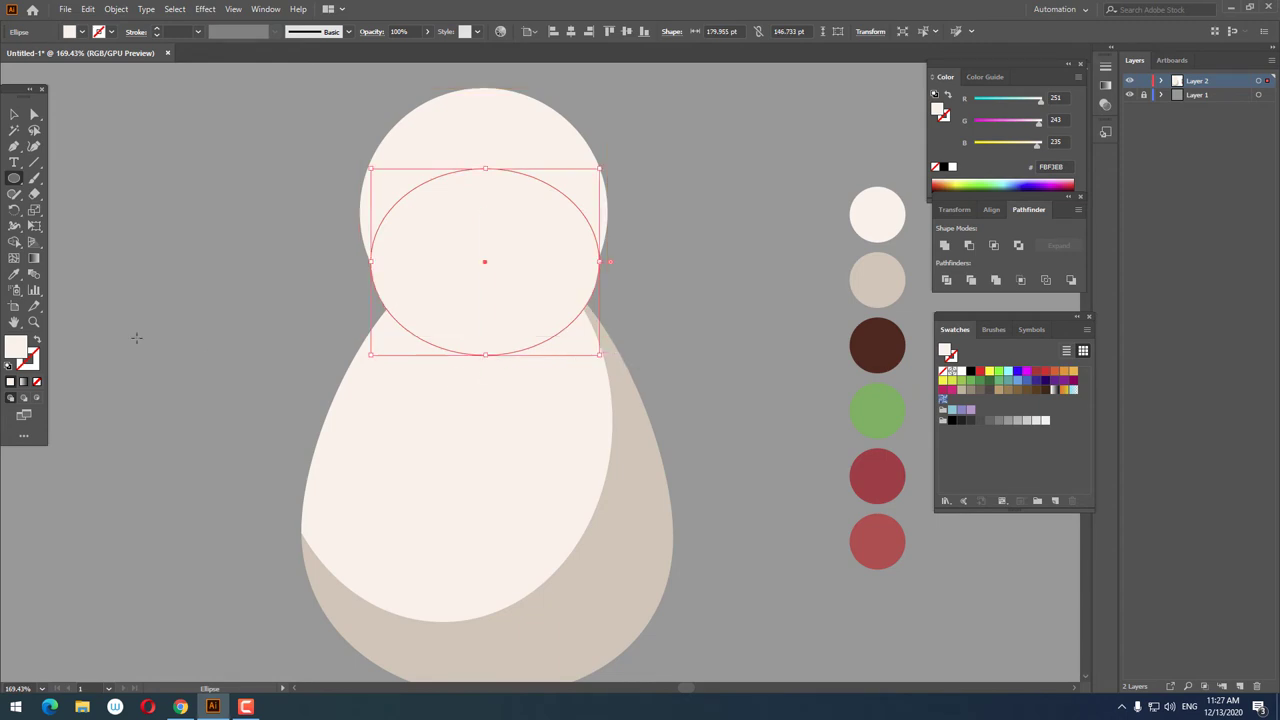
click(26, 274)
click(871, 397)
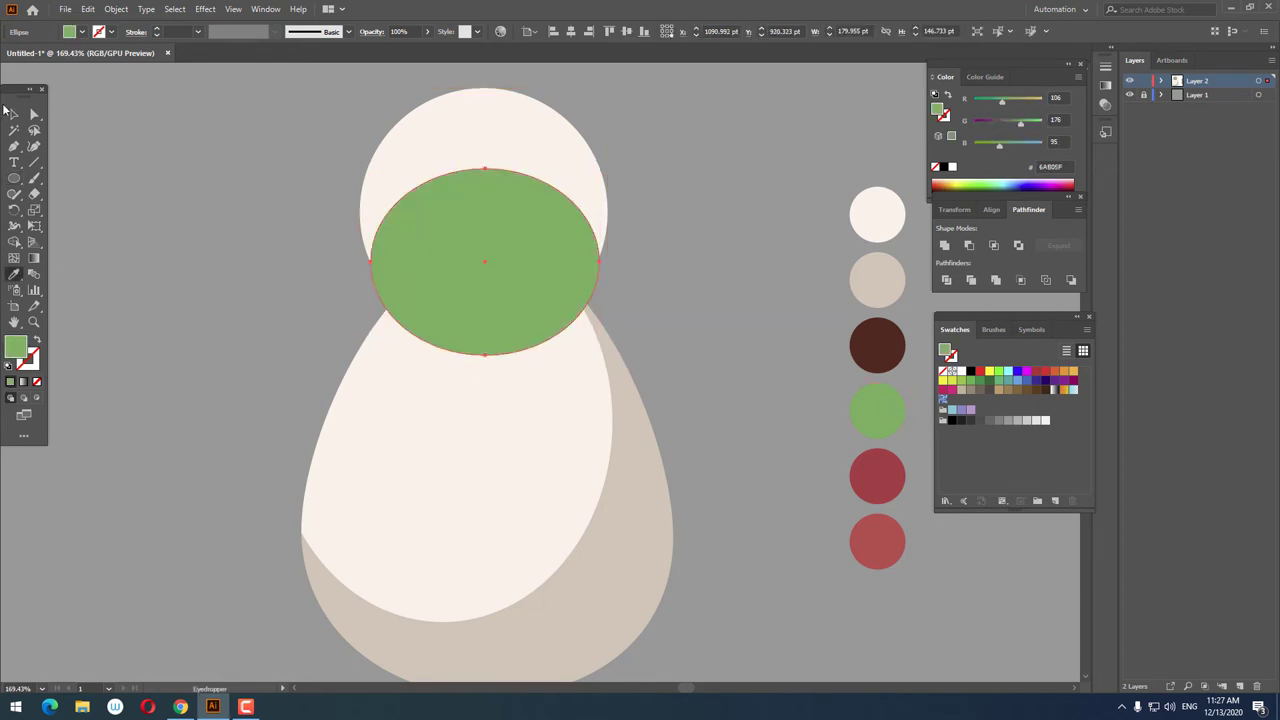
- Bring the green ellipse forward and the white head circle to the front
click(12, 113)
right_click(563, 152)
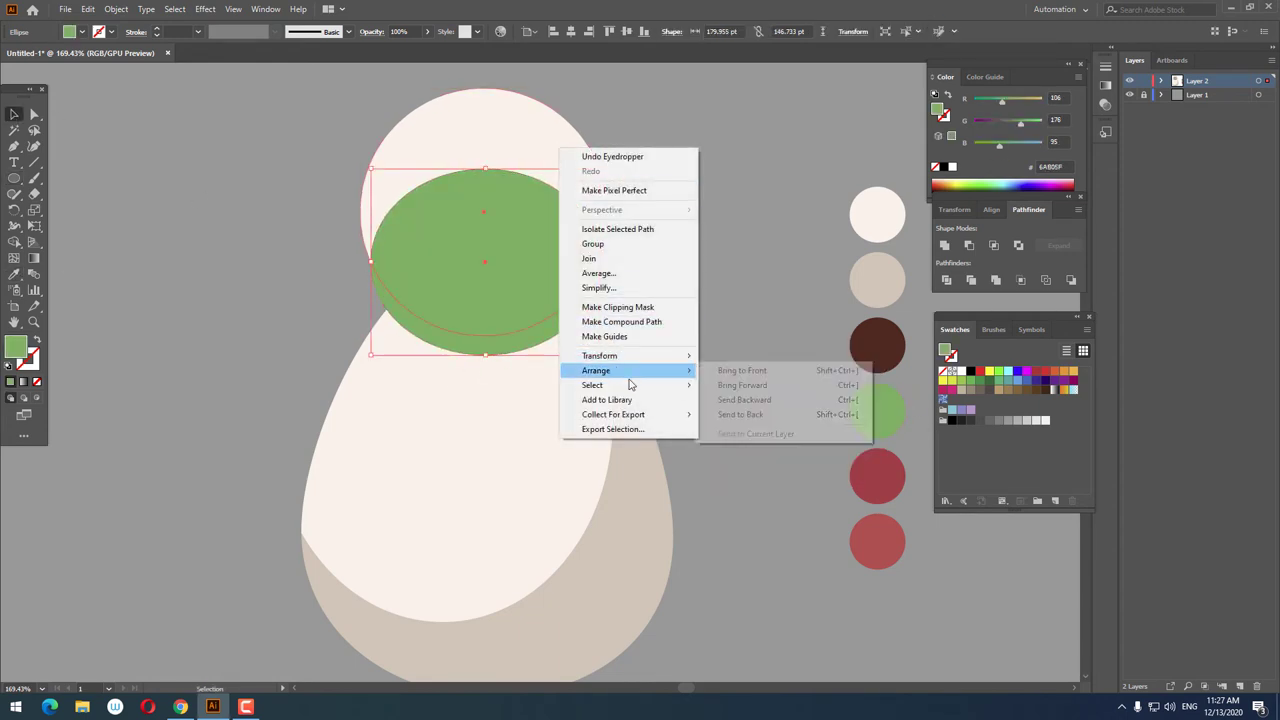
click(742, 385)
right_click(520, 122)
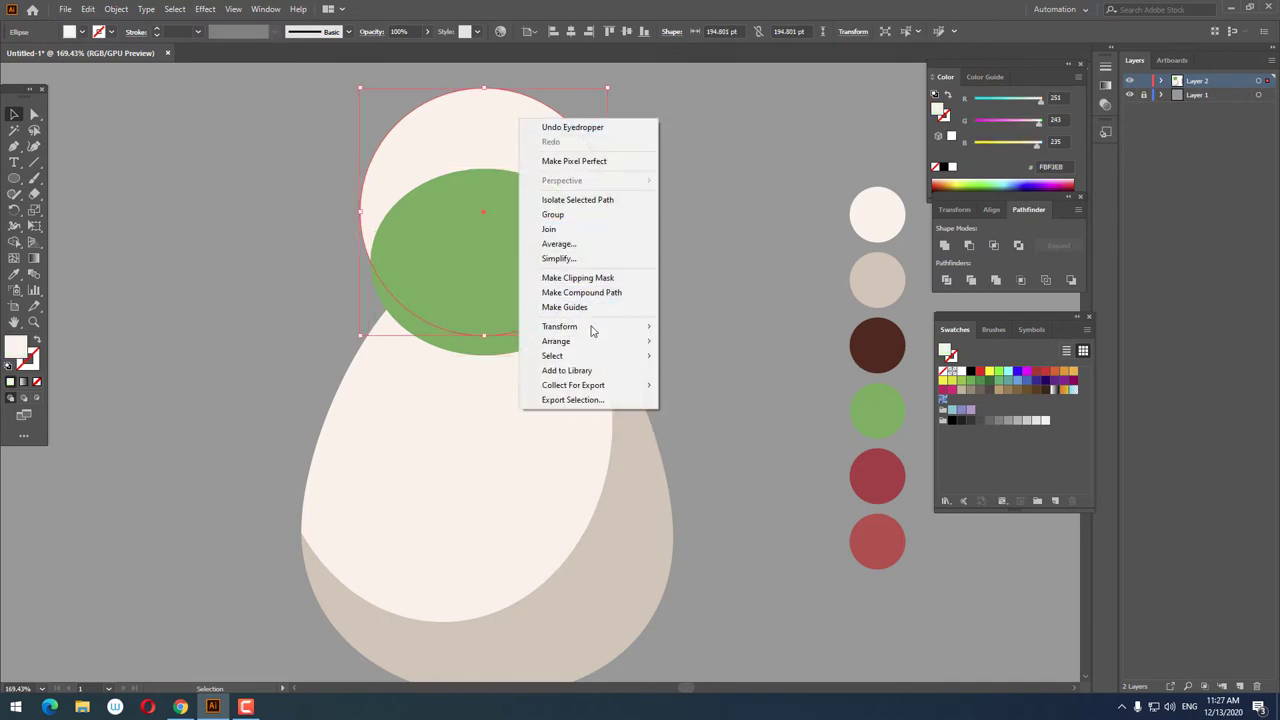
mouse_move(556, 341)
click(700, 340)
key(z)
mouse_move(734, 323)
mouse_down()
mouse_move(597, 261)
mouse_move(680, 262)
mouse_up()
- Divide the green ellipse with head and body, ungroup, and delete the extra green piece
click(12, 114)
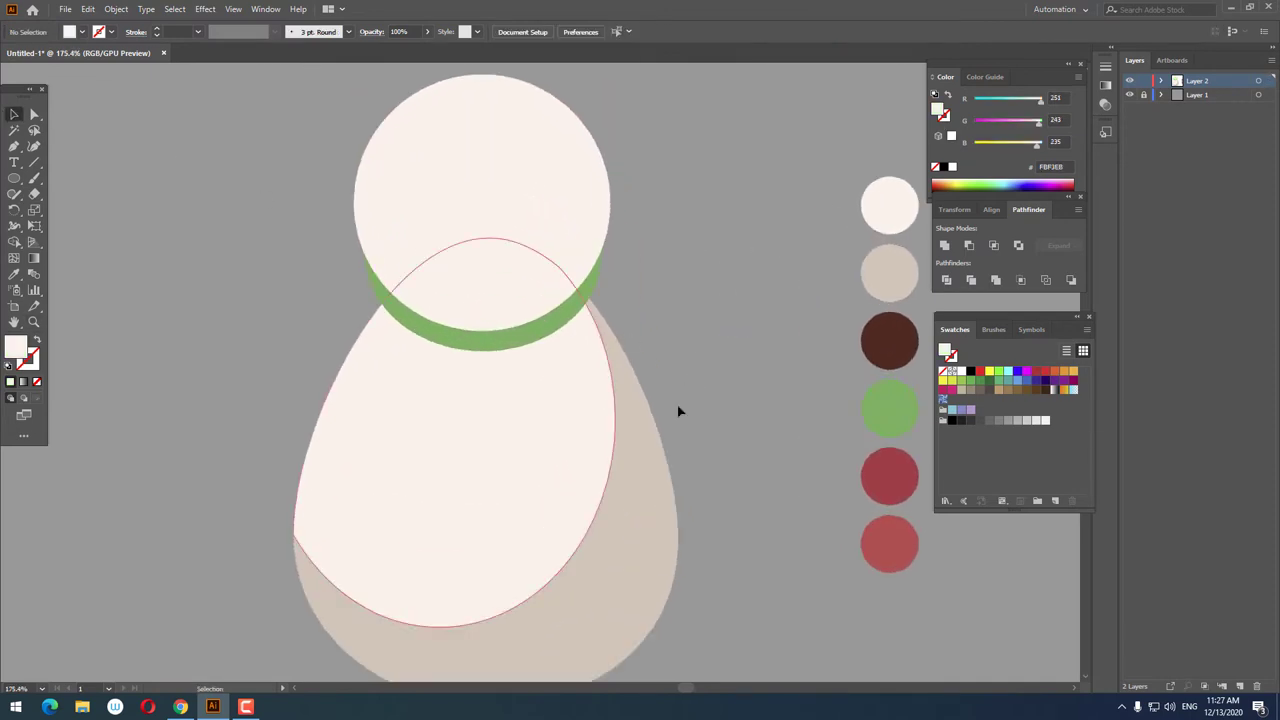
click(595, 298)
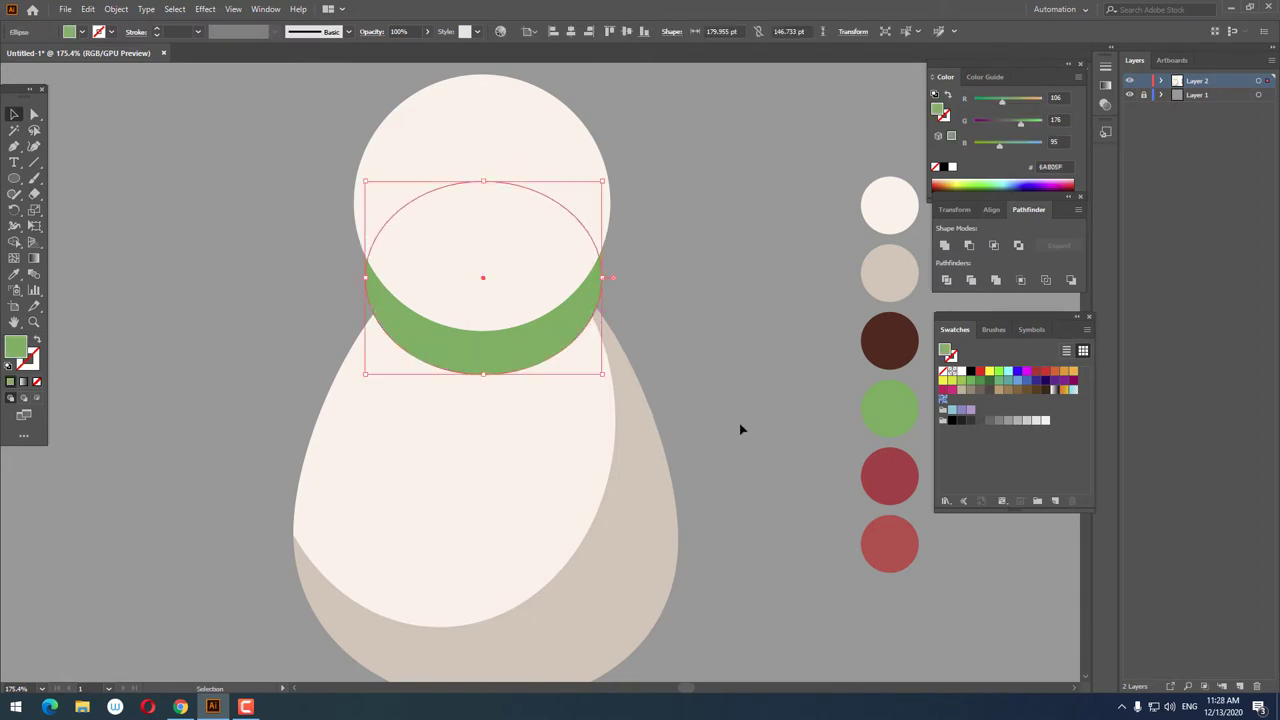
shift+click(610, 332)
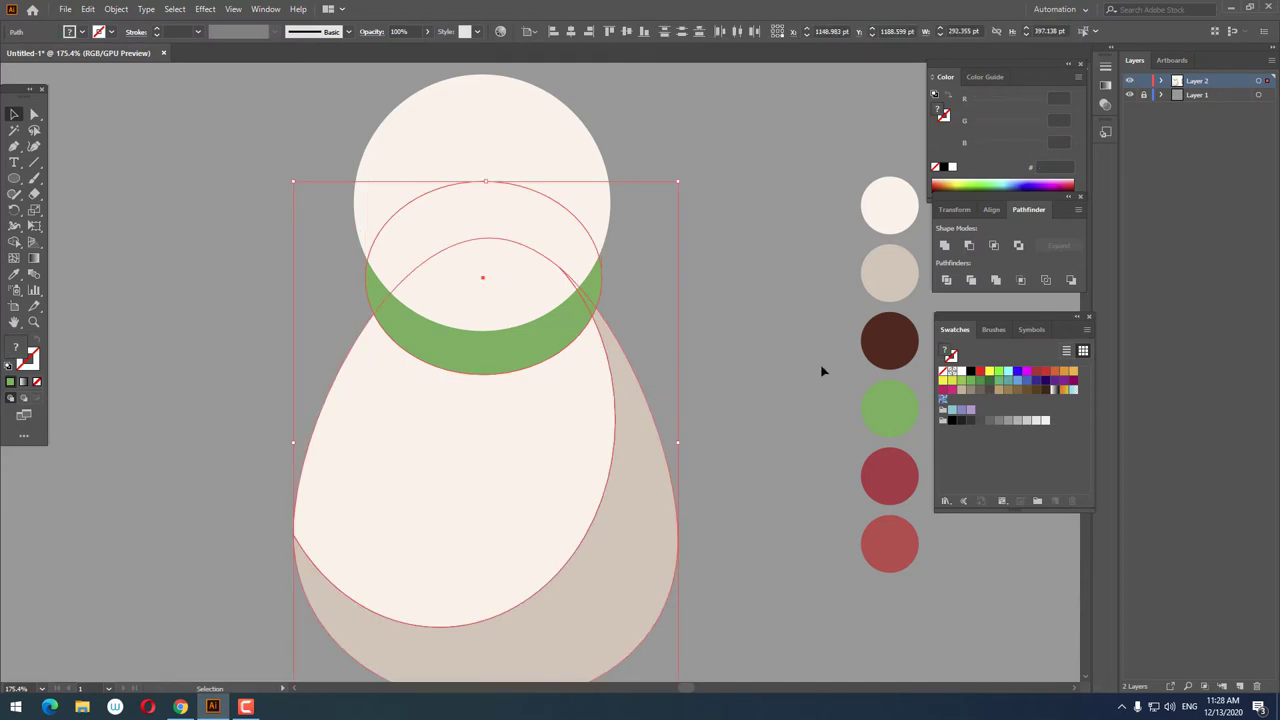
click(947, 281)
right_click(514, 323)
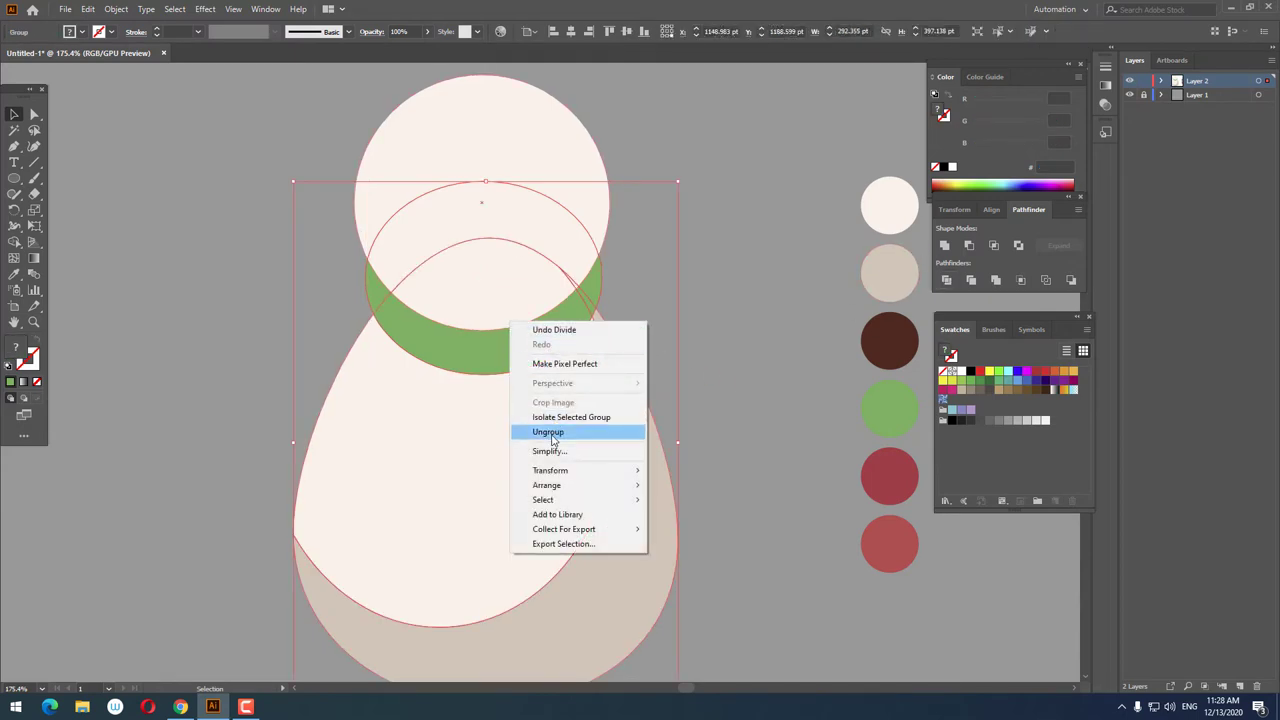
click(548, 431)
click(603, 286)
key(Delete)
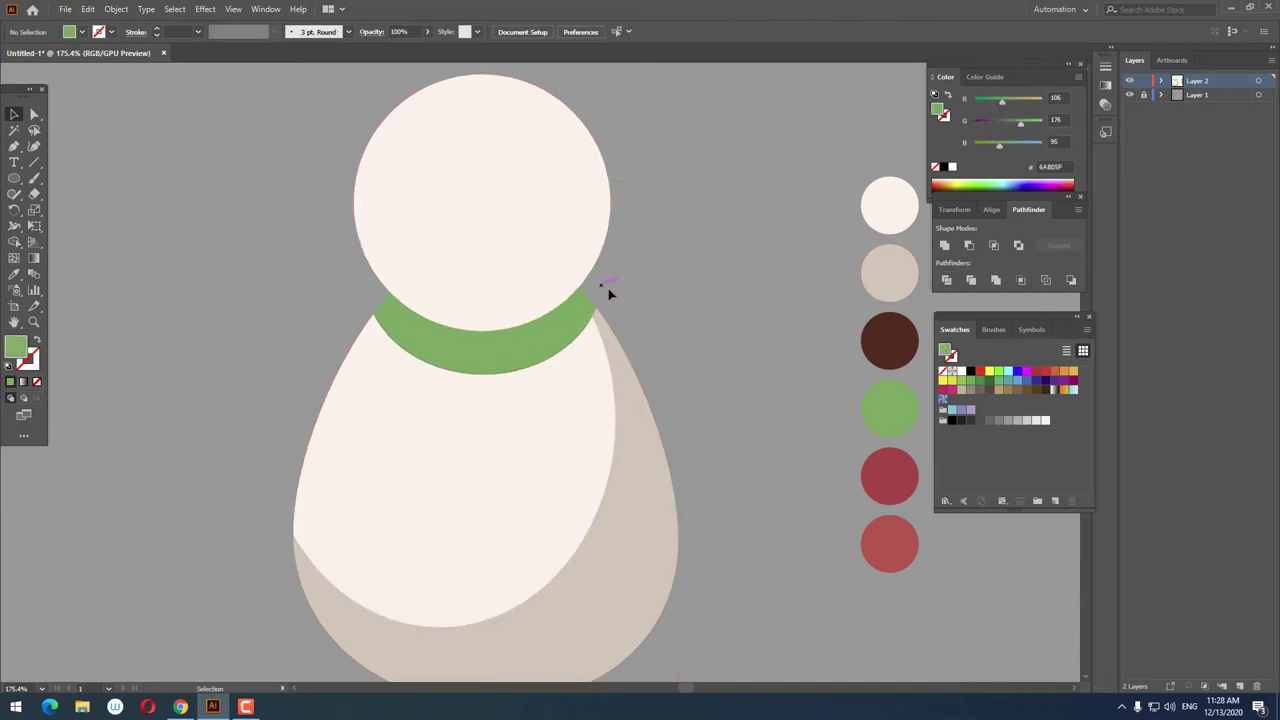
- Pull the collar's right end slightly outward and merge it with Pathfinder Unite
scroll(627, 300, up, 4)
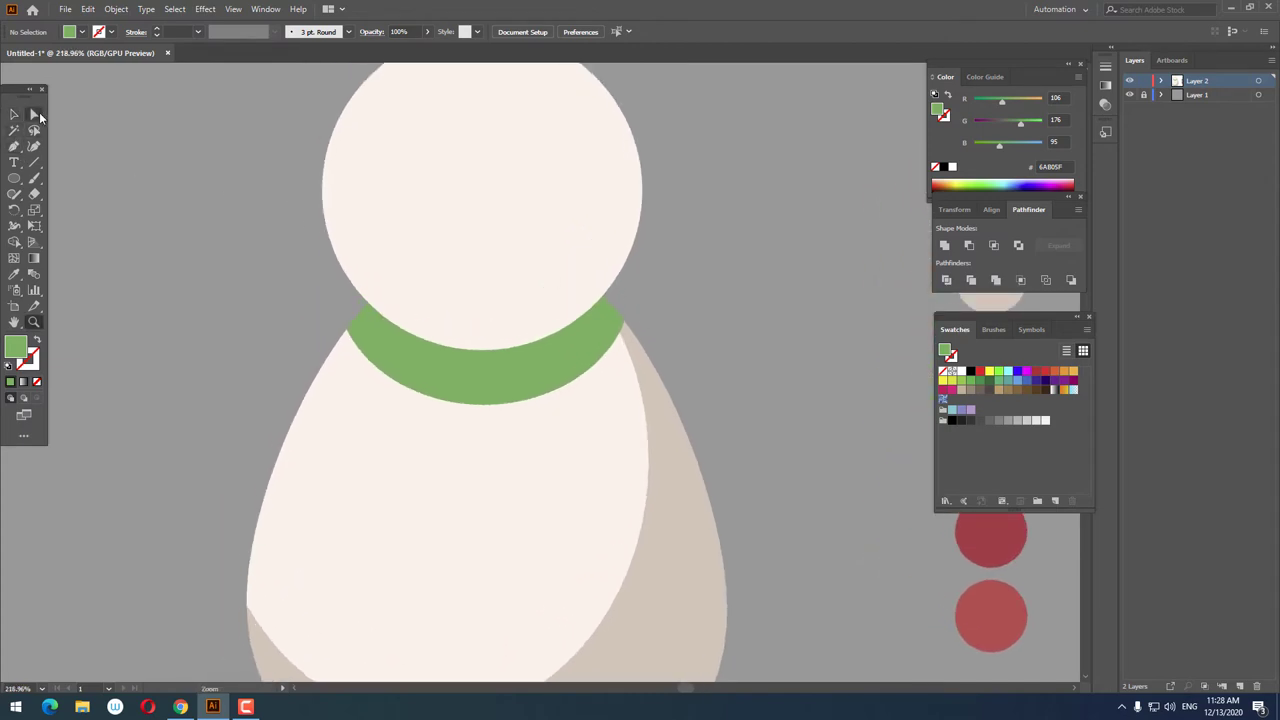
ctrl+click(395, 350)
alt+click(563, 374)
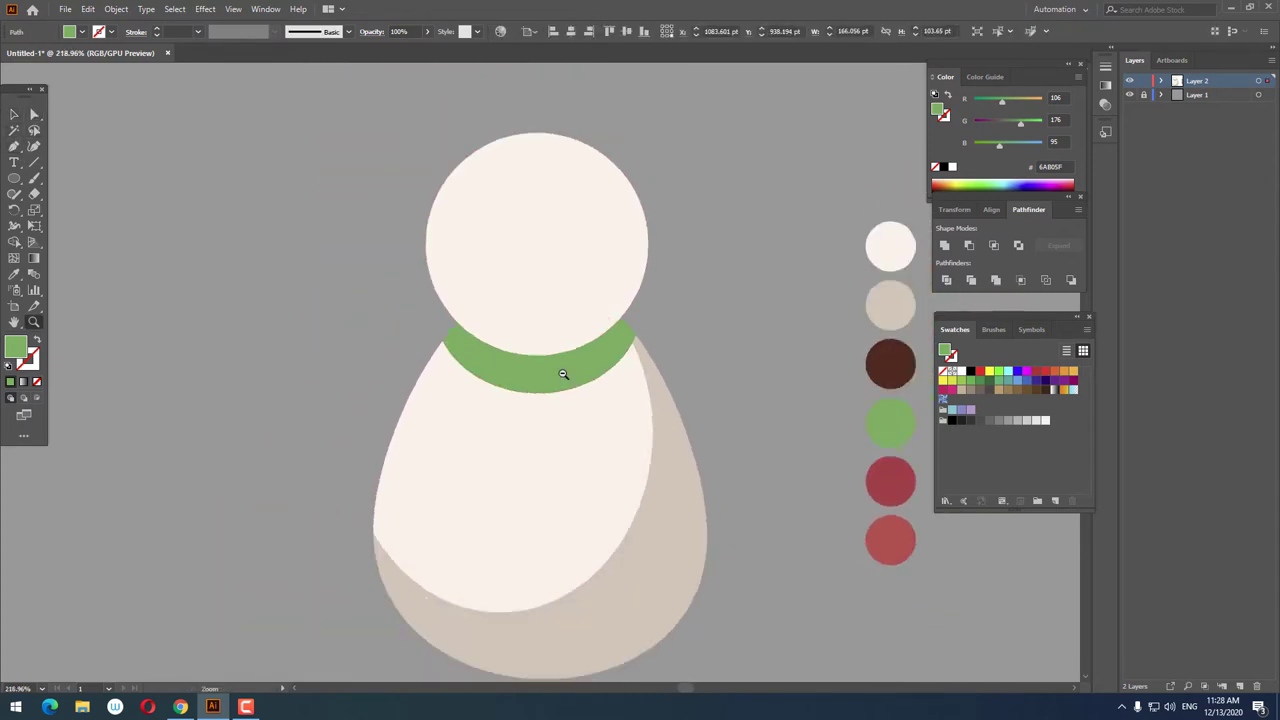
scroll(660, 370, up, 3)
drag(612, 348, 620, 371)
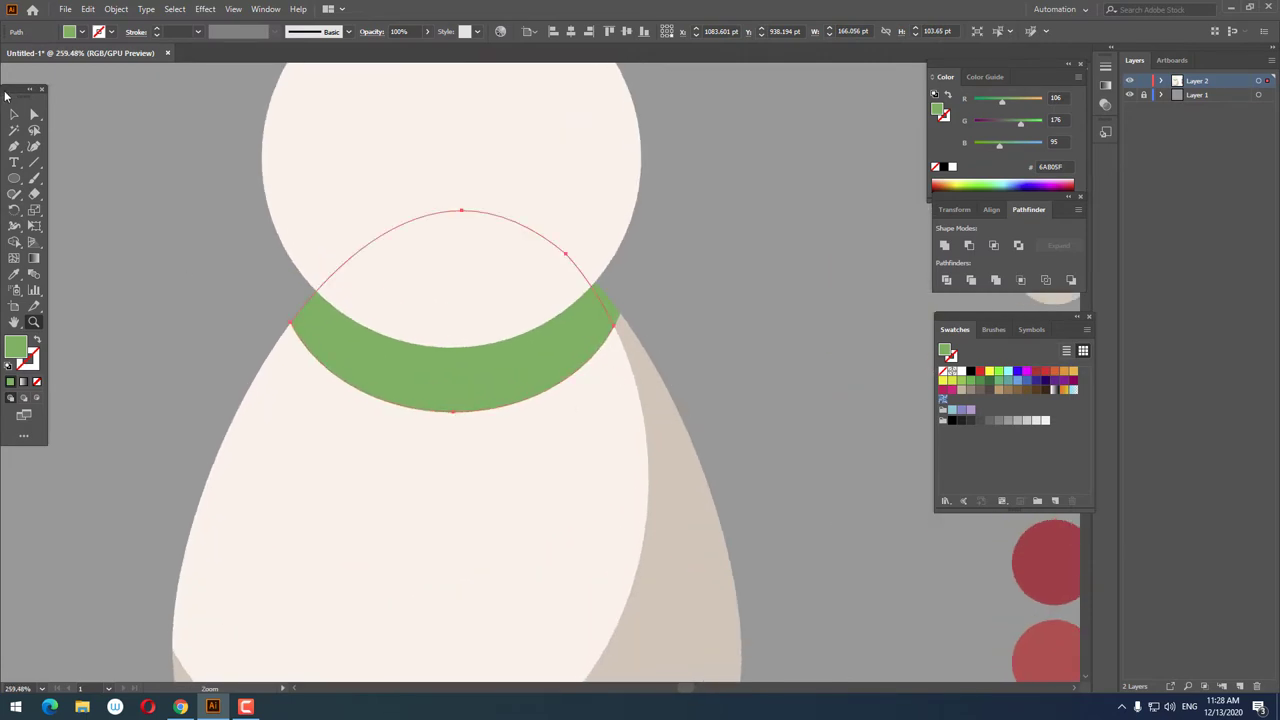
drag(607, 300, 620, 312)
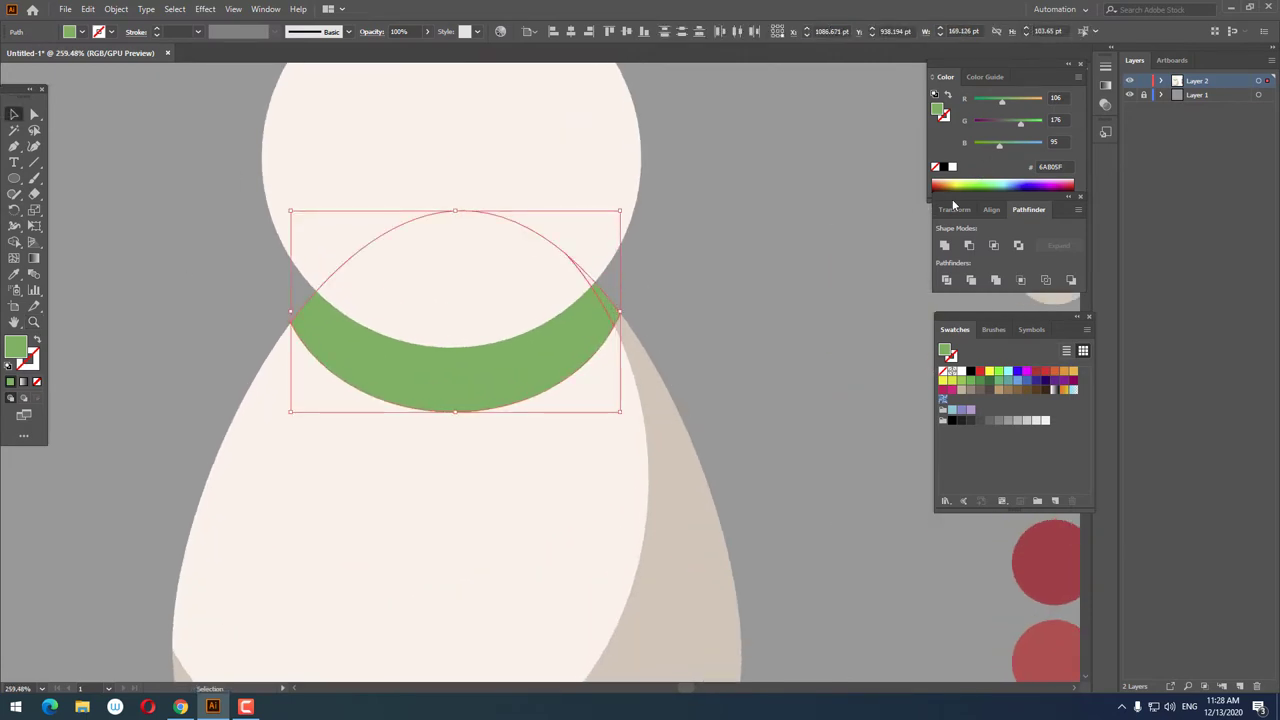
click(944, 246)
- Check the merged collar, then zoom back out to view head and body
click(798, 272)
click(580, 316)
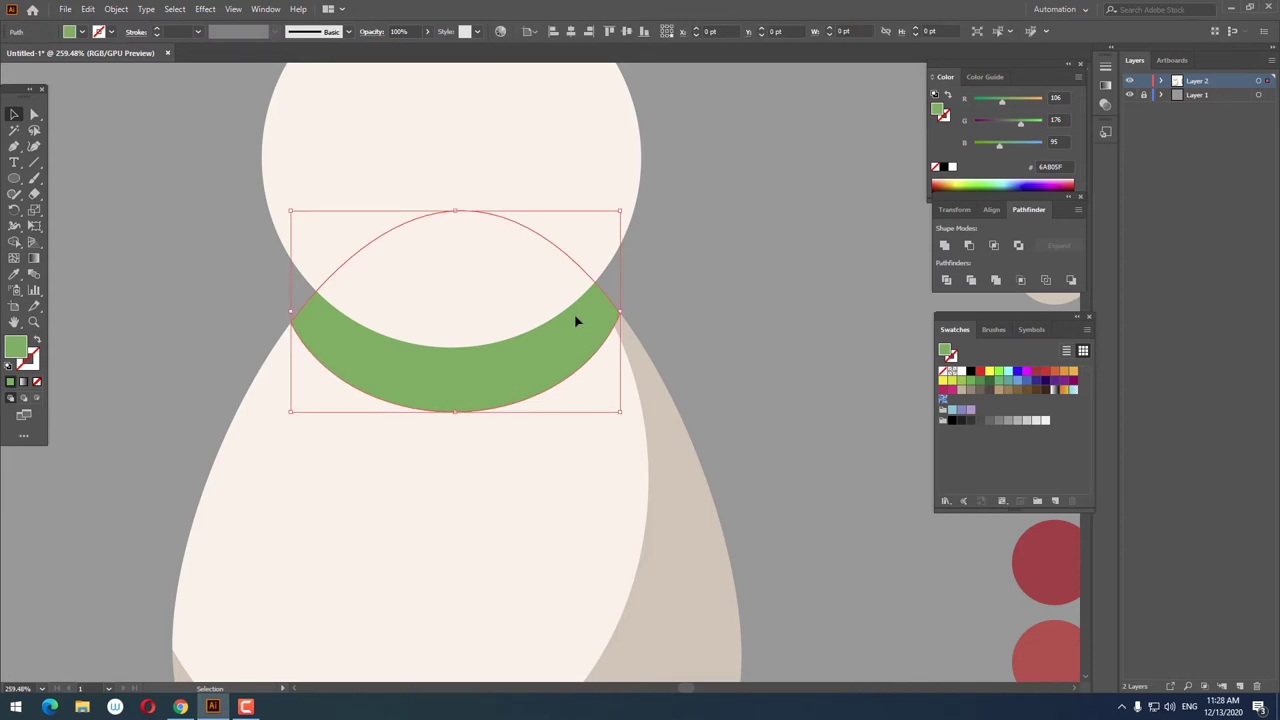
click(748, 370)
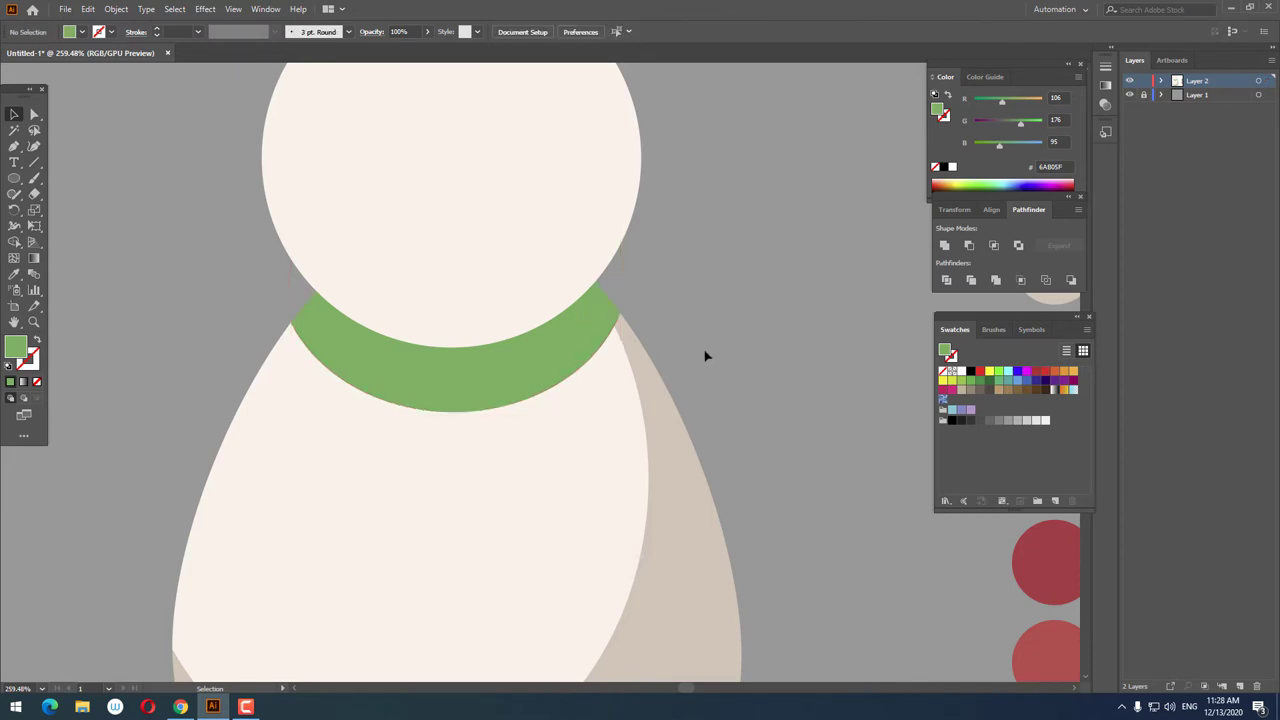
key(z)
drag(557, 360, 547, 413)
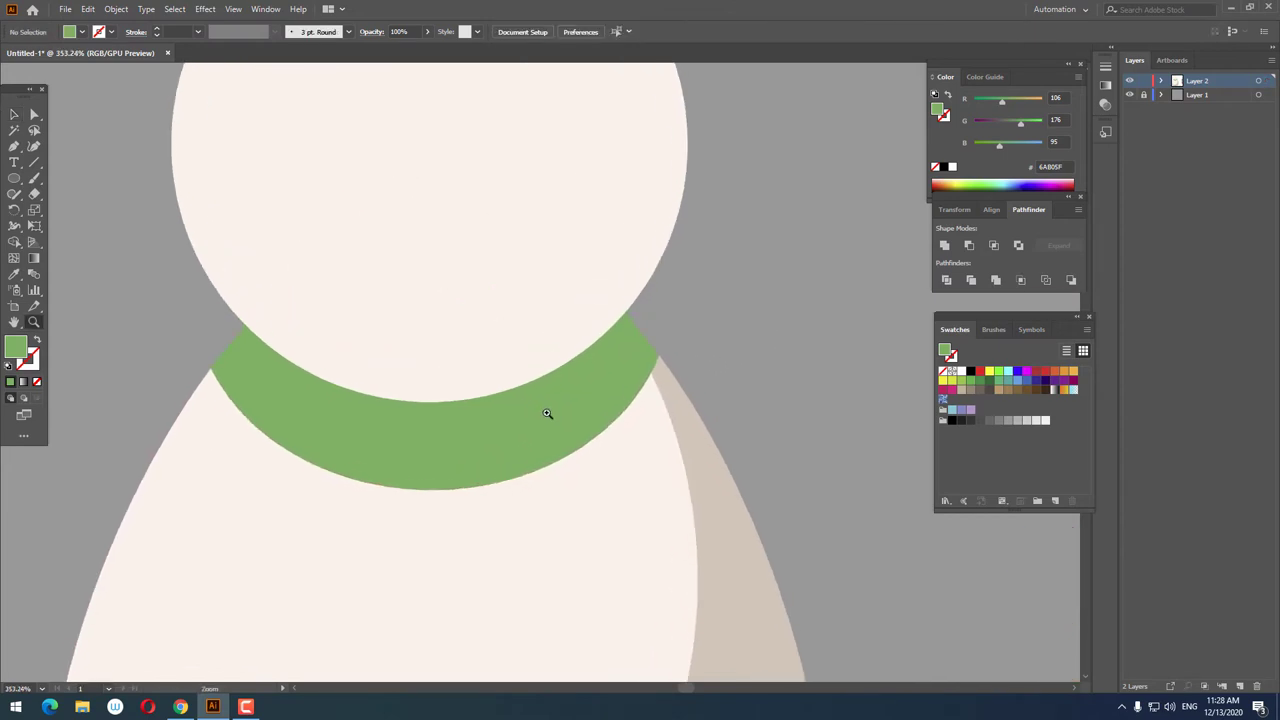
mouse_move(616, 392)
mouse_down()
mouse_move(266, 397)
mouse_move(420, 426)
mouse_move(605, 405)
mouse_move(526, 420)
mouse_move(583, 440)
mouse_move(400, 463)
mouse_move(555, 491)
mouse_up()
- Set the fill to a darker green in the Color Picker and zoom in on the collar
click(12, 112)
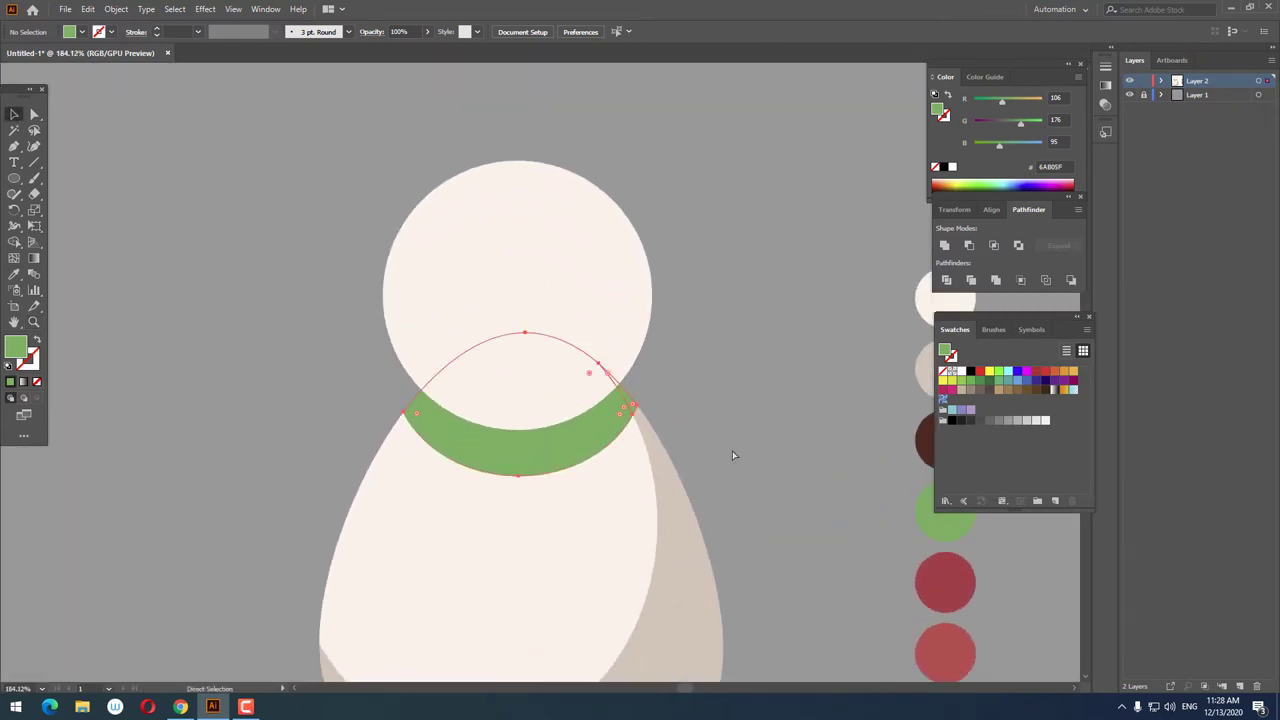
click(632, 404)
double_click(22, 355)
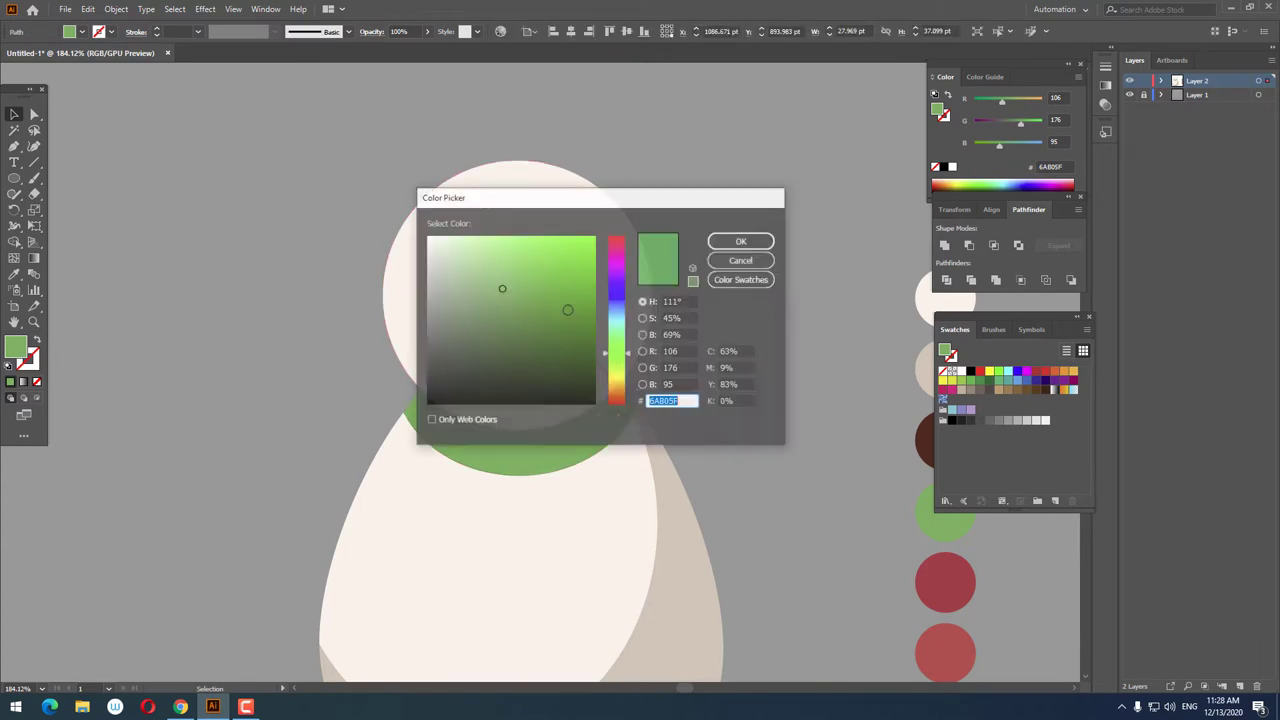
click(507, 305)
click(752, 245)
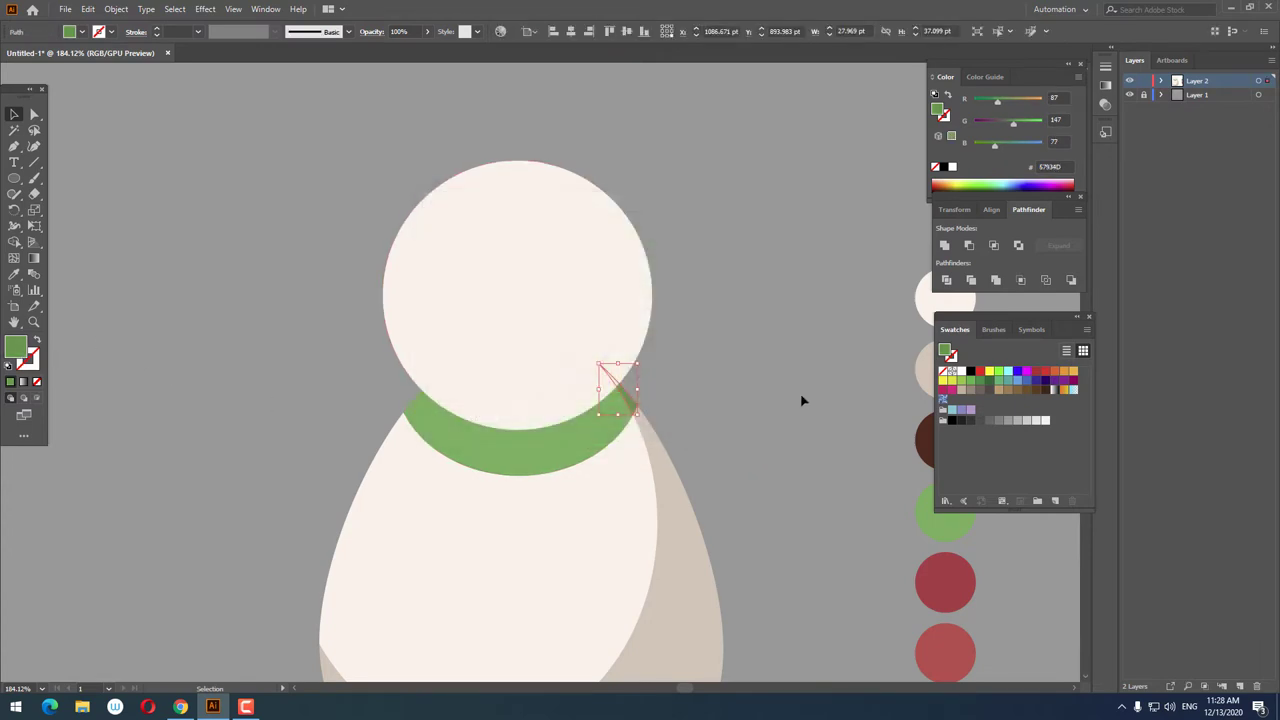
key(z)
mouse_move(751, 437)
mouse_down()
mouse_move(237, 336)
mouse_move(439, 389)
mouse_up()
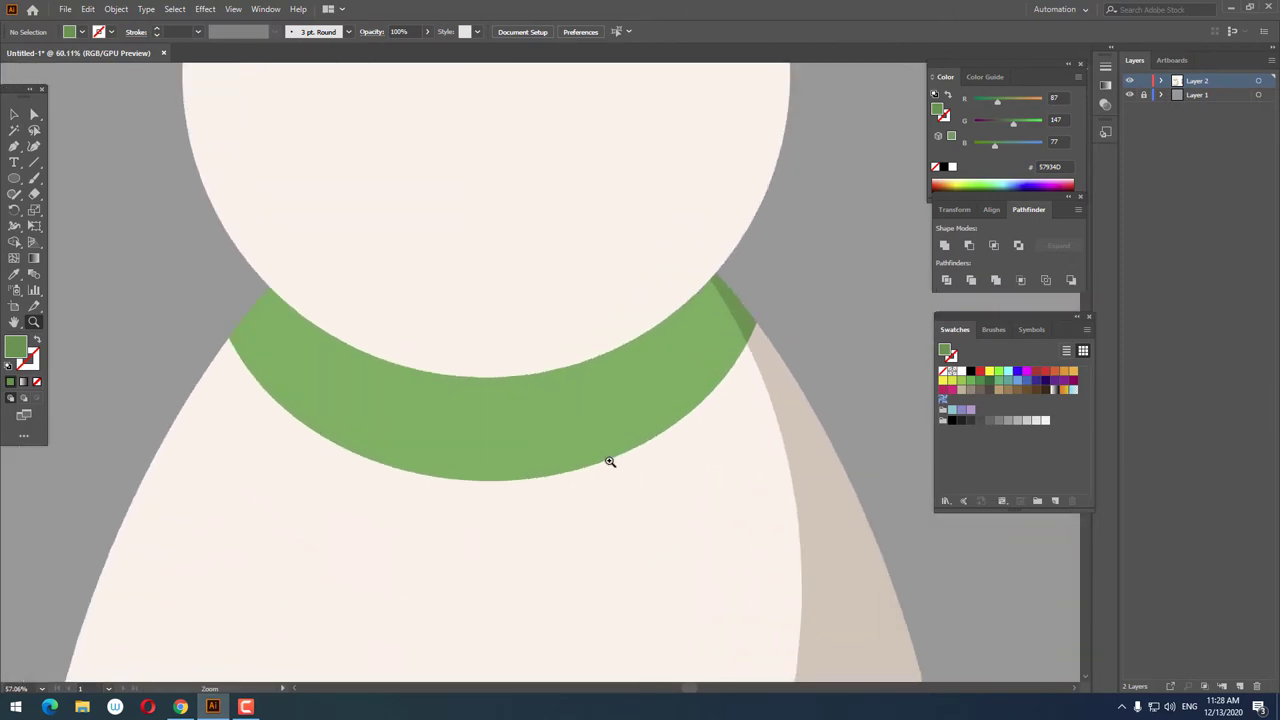
drag(501, 302, 540, 302)
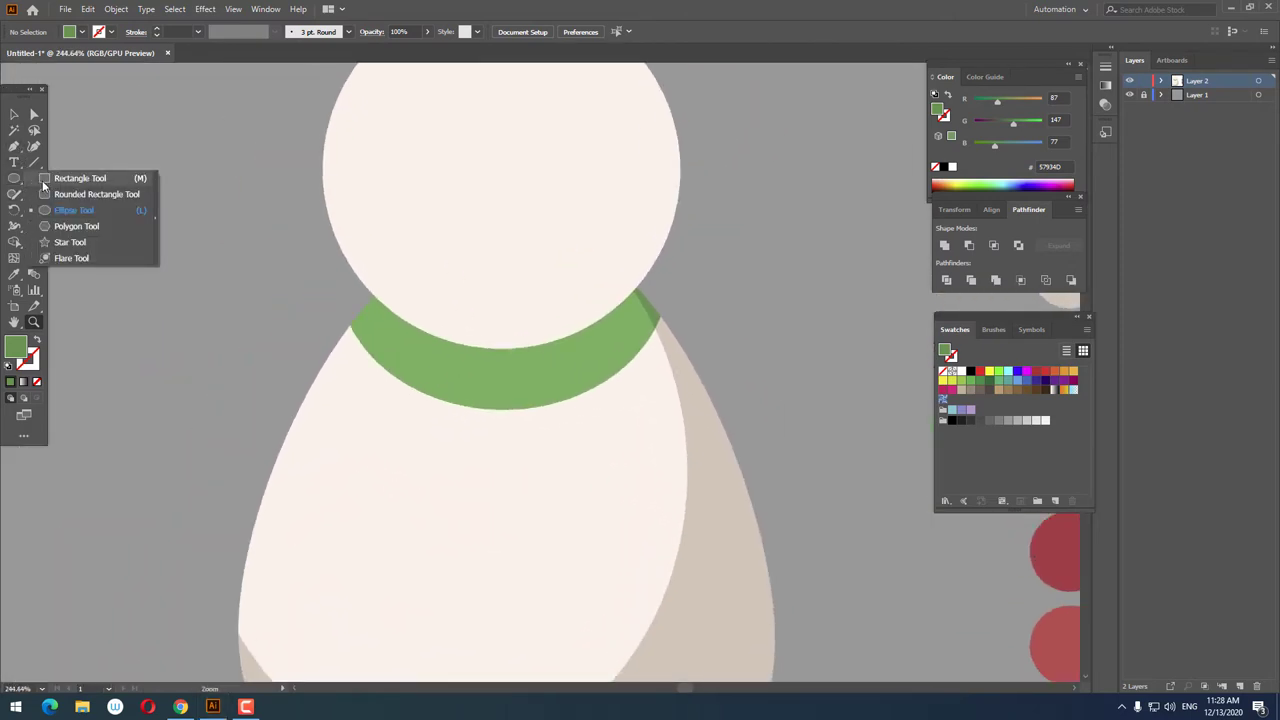
- Draw the first three slanted dark green stripes across the collar with the Pen tool
drag(14, 180, 58, 183)
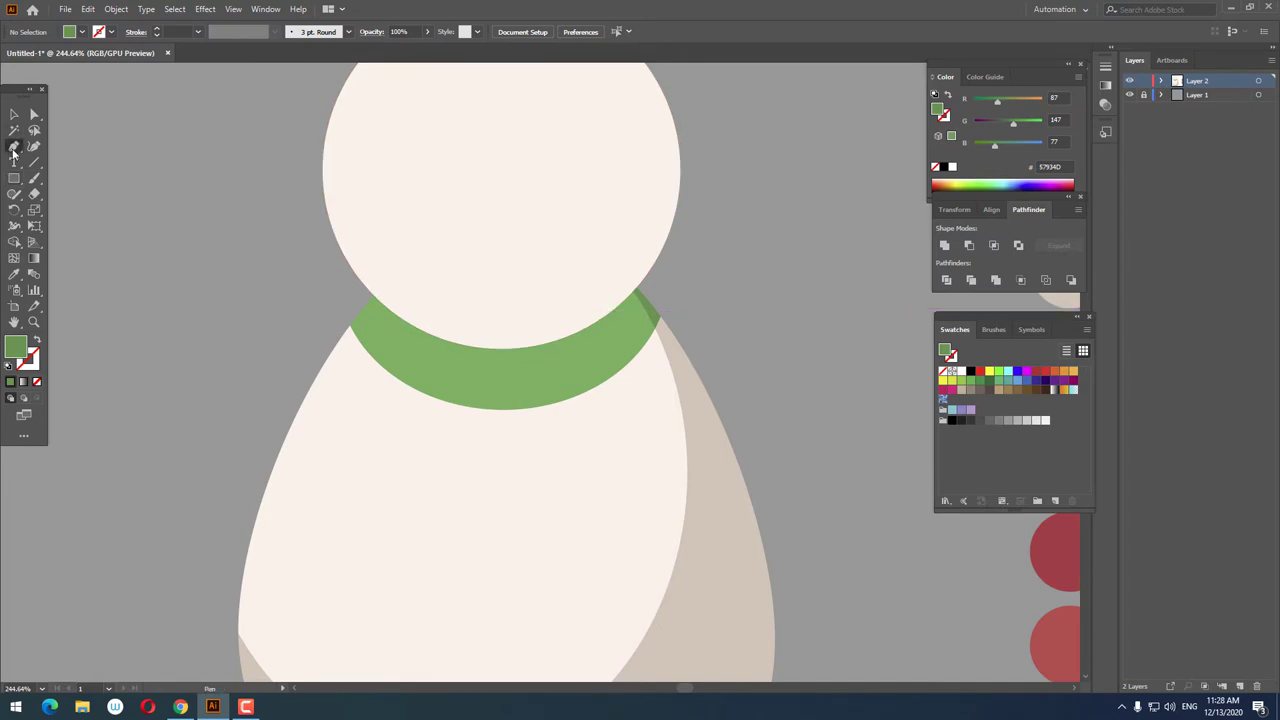
click(400, 296)
drag(358, 362, 422, 316)
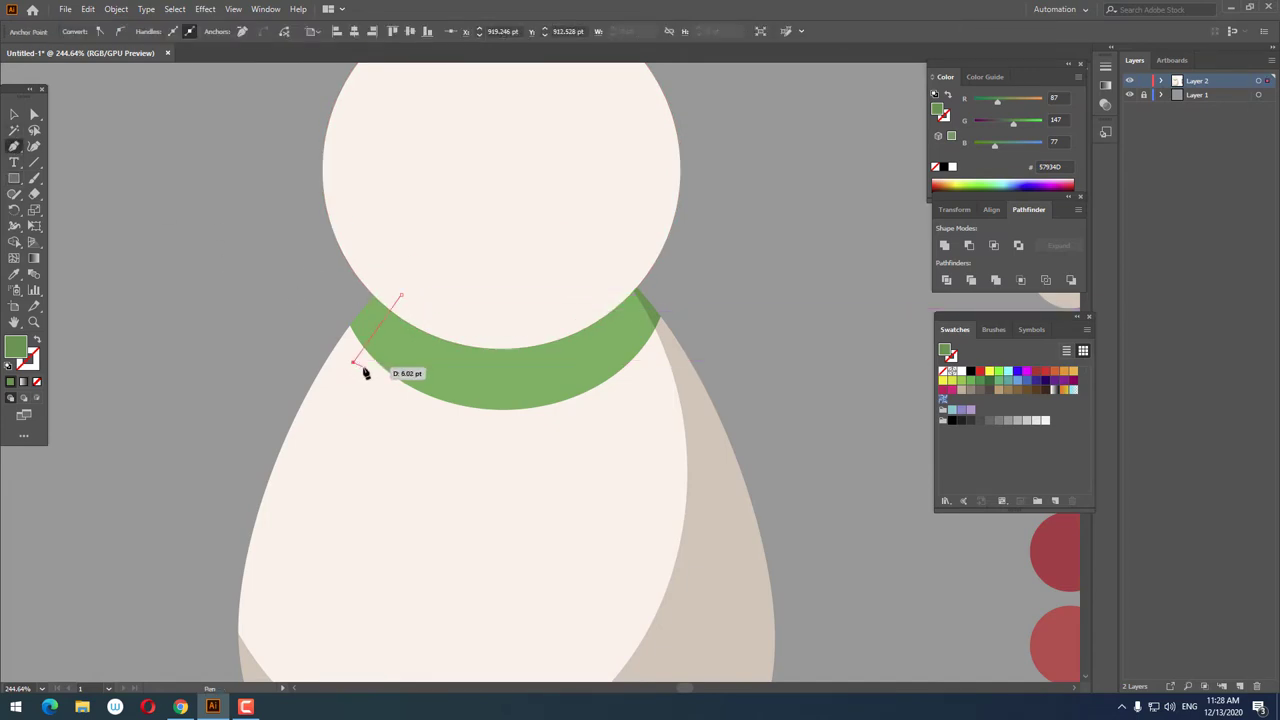
click(416, 307)
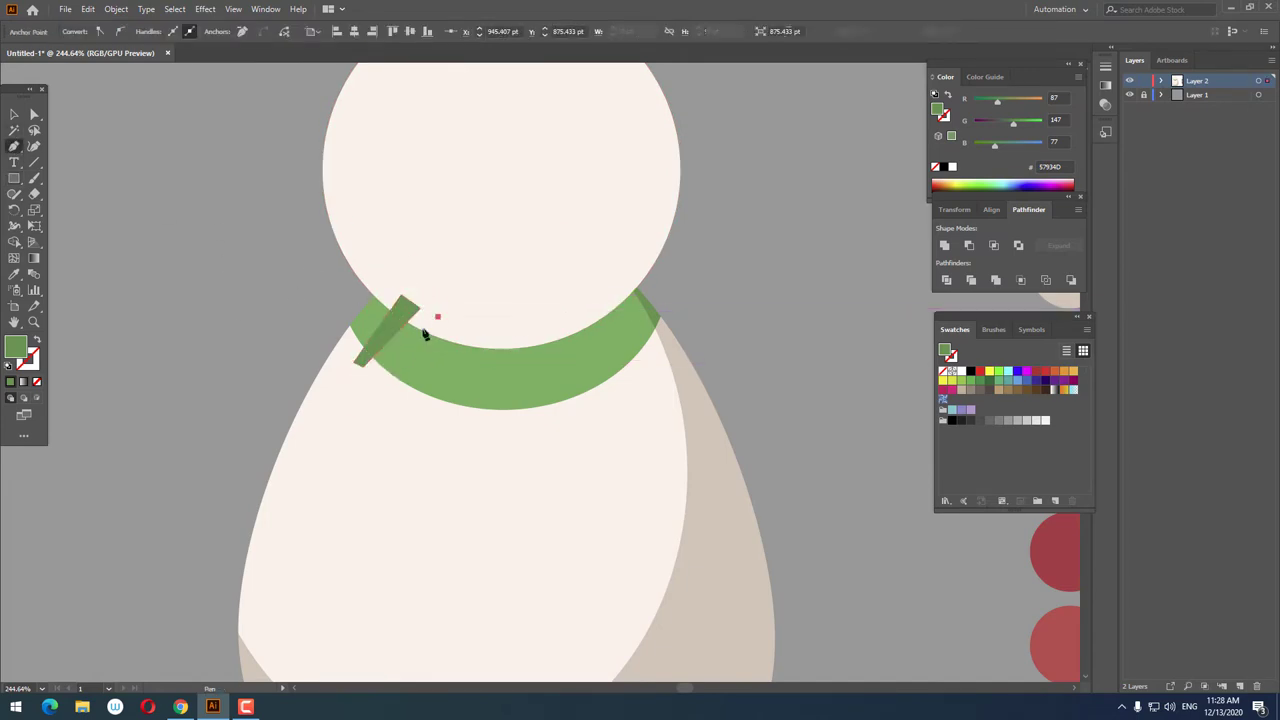
click(390, 388)
click(412, 395)
click(449, 323)
click(478, 328)
click(455, 424)
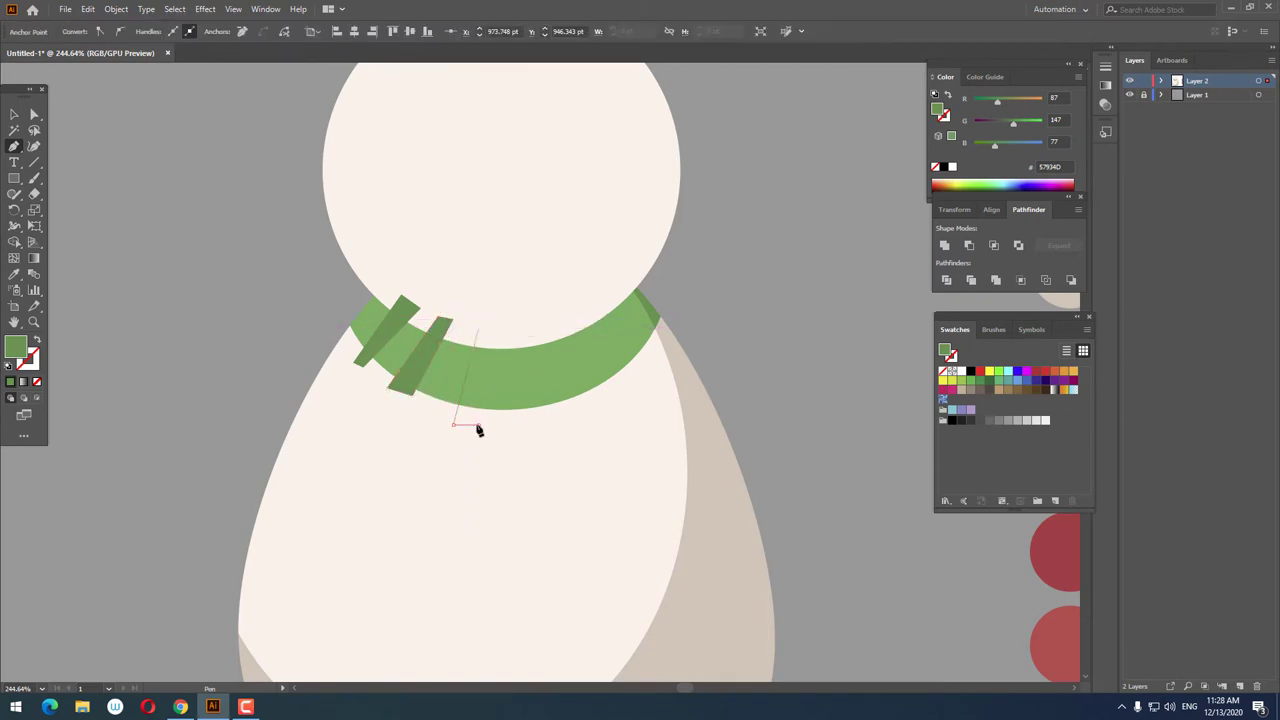
click(480, 424)
click(490, 328)
- Draw the fourth, fifth and last stripes to the collar's right edge, then select the strips
click(520, 328)
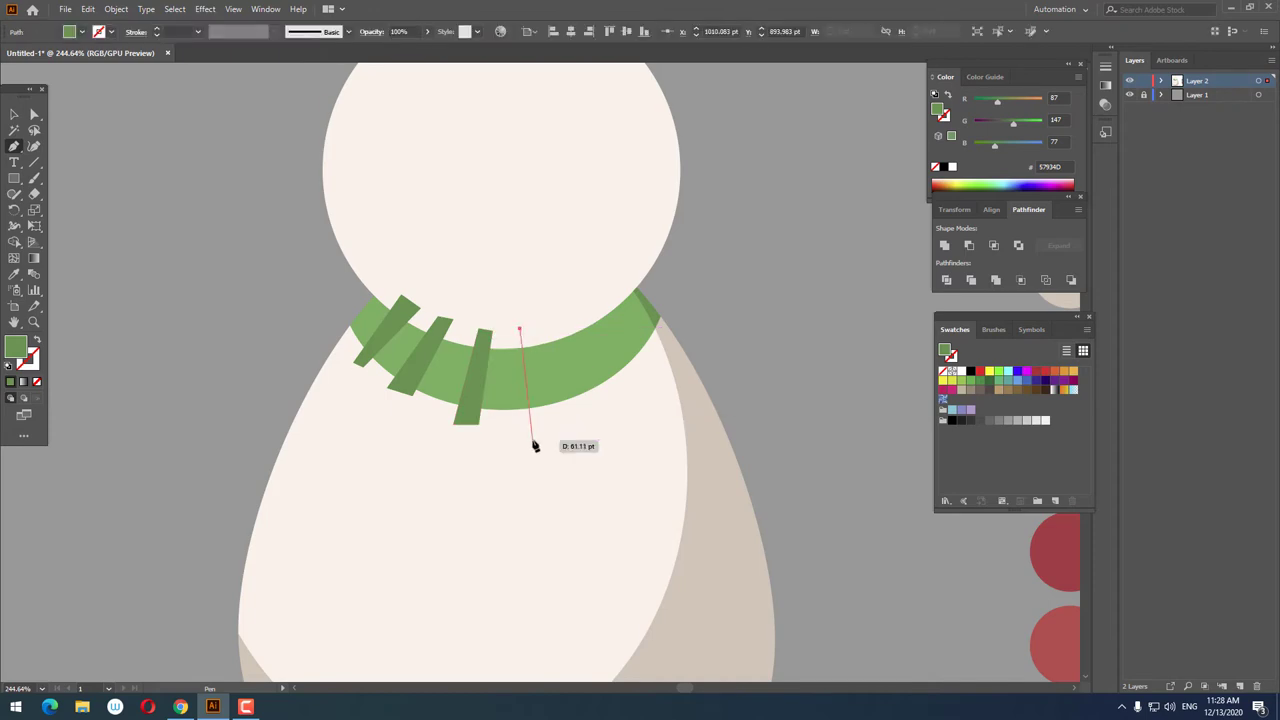
click(533, 437)
click(561, 424)
click(537, 328)
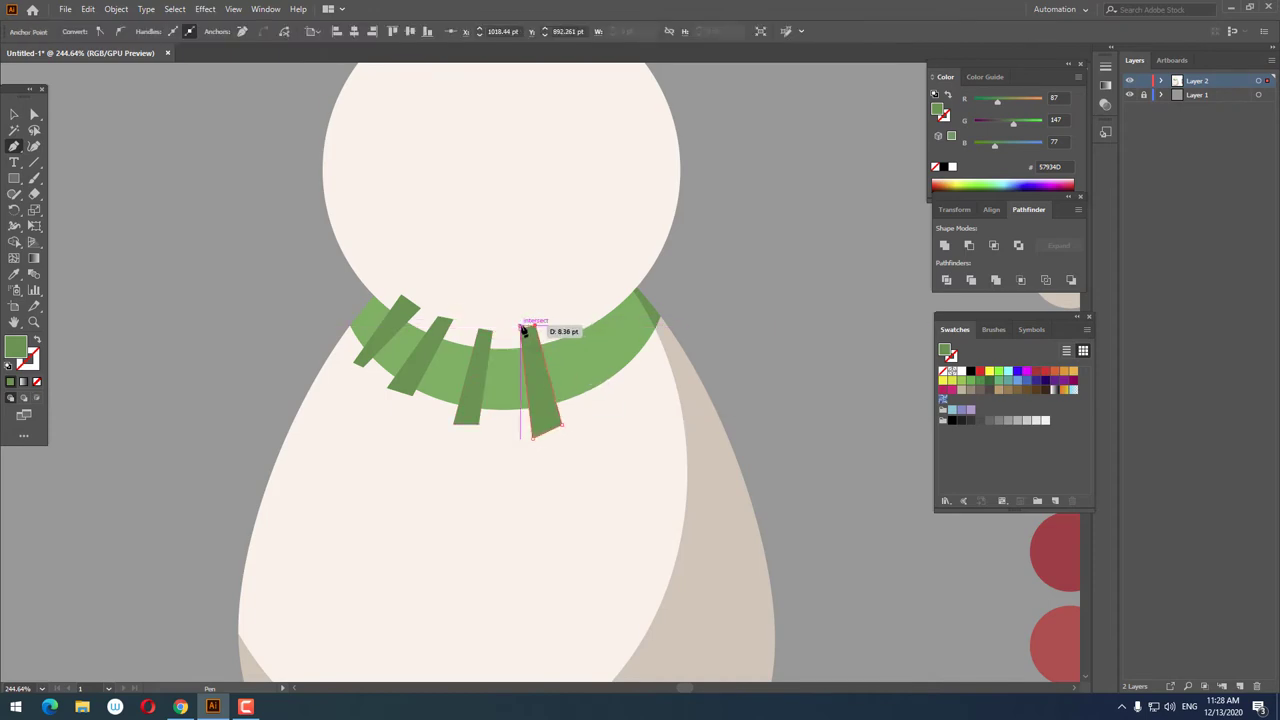
click(605, 401)
click(627, 386)
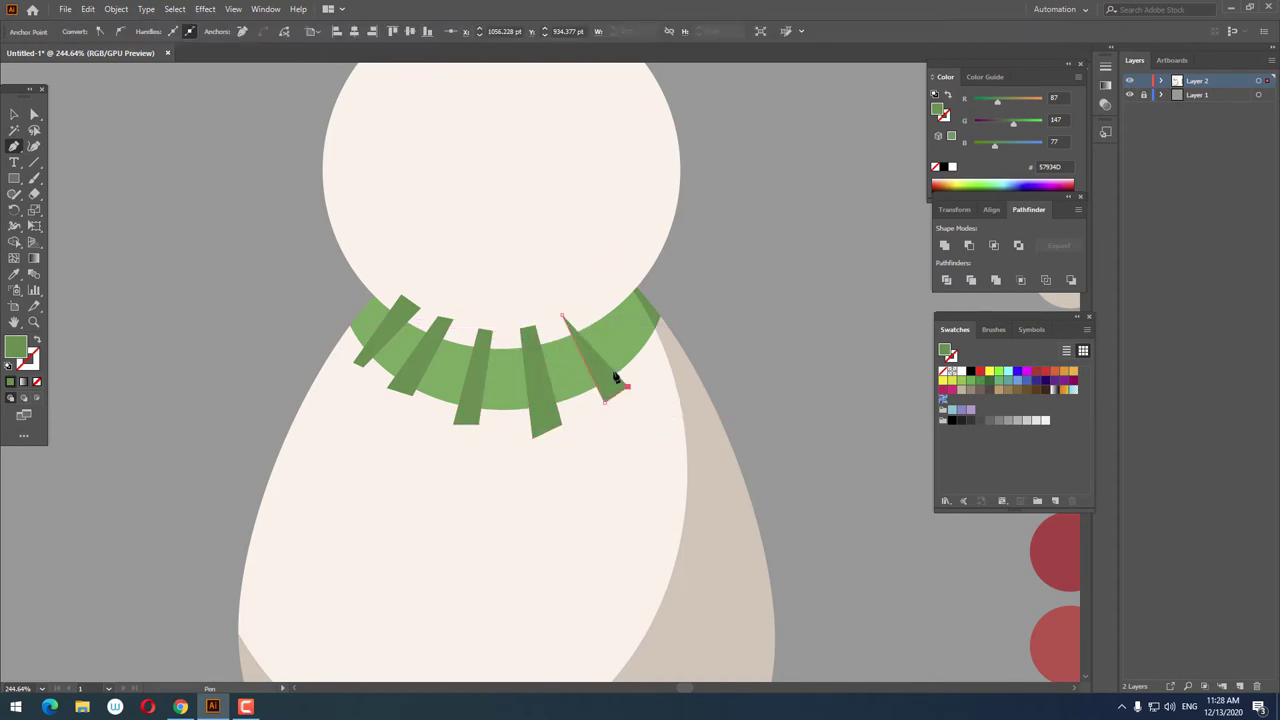
click(573, 310)
click(655, 355)
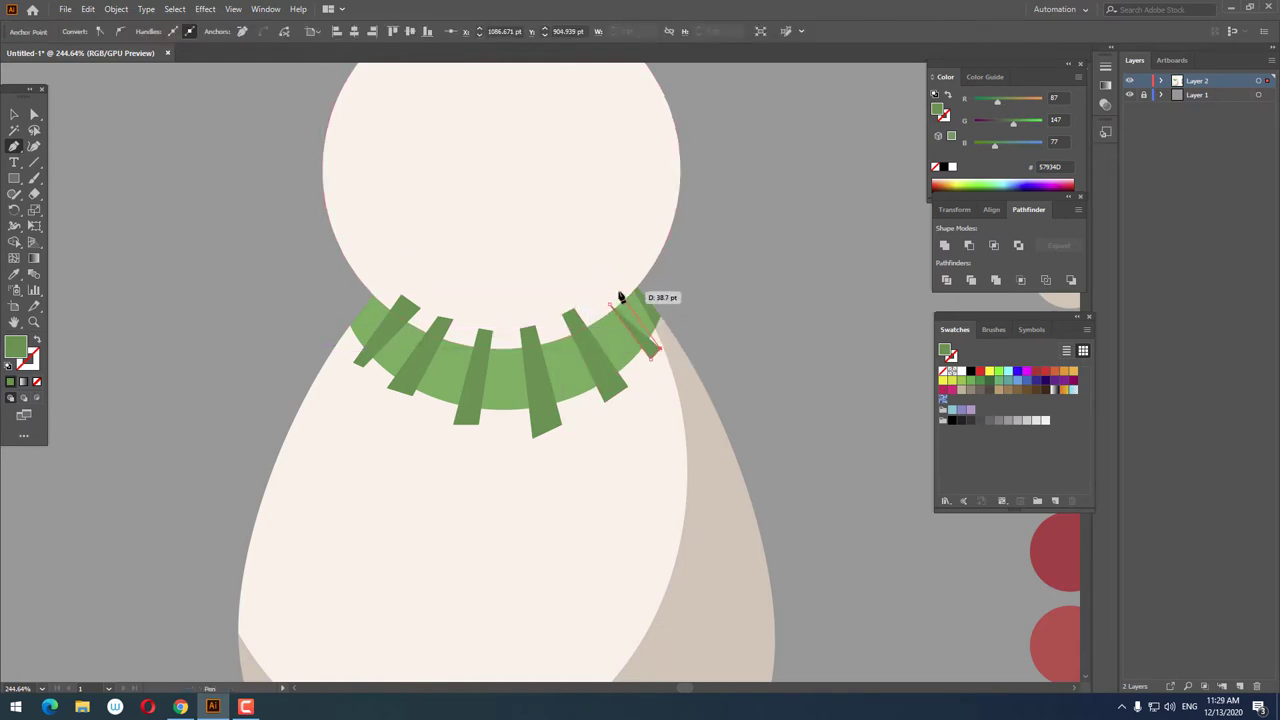
click(620, 297)
shift+click(617, 397)
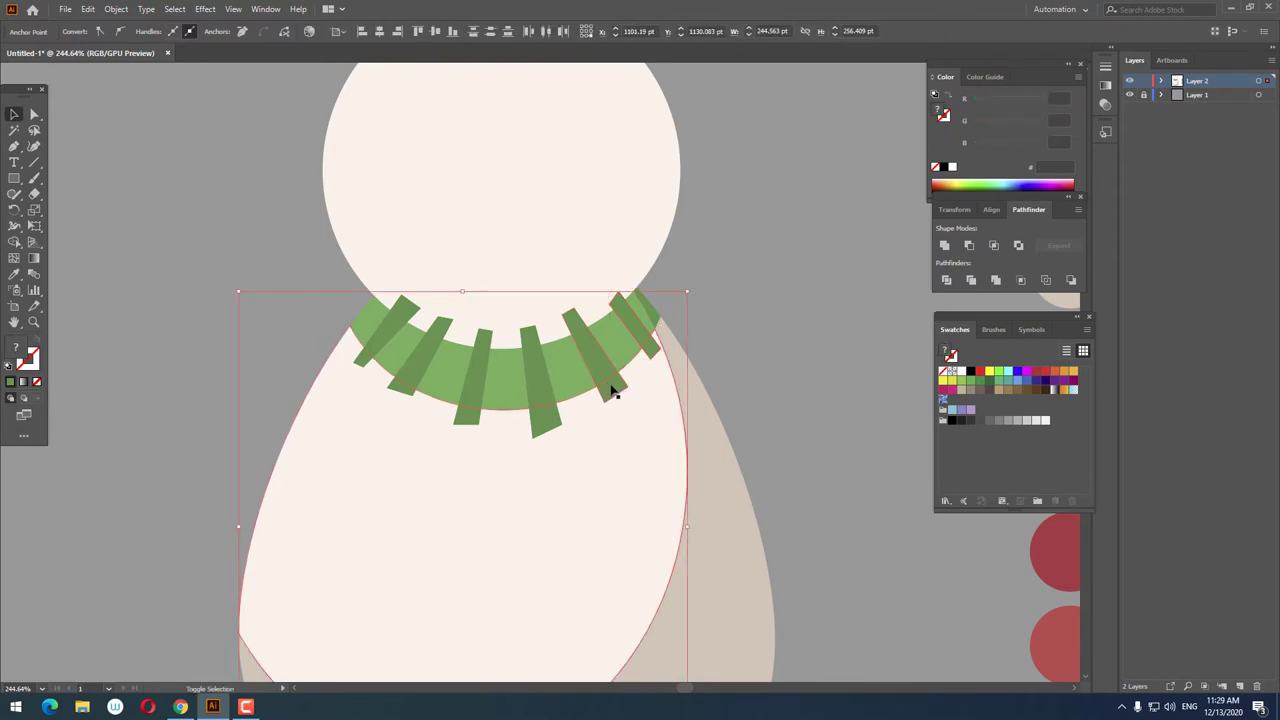
shift+click(613, 392)
shift+click(549, 417)
- Colour the selected collar strips red by sampling the red swatch circle
shift+click(396, 383)
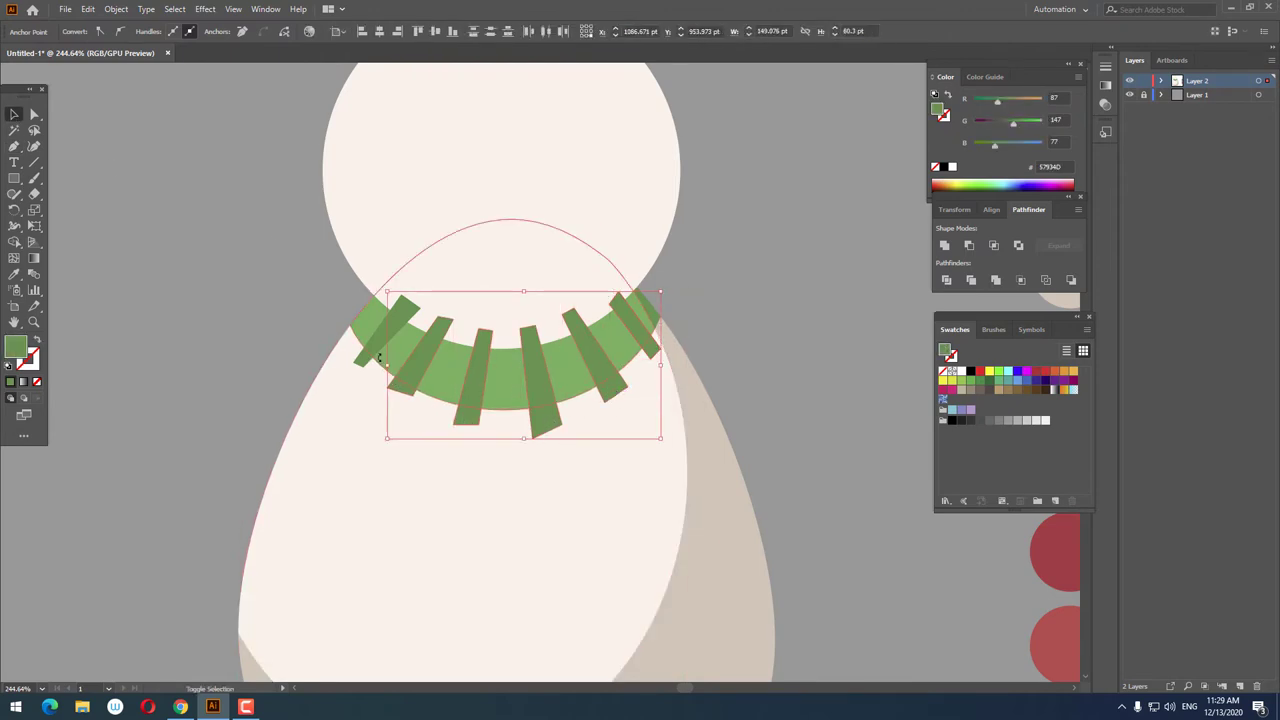
drag(720, 462, 491, 420)
key(z)
drag(402, 307, 380, 416)
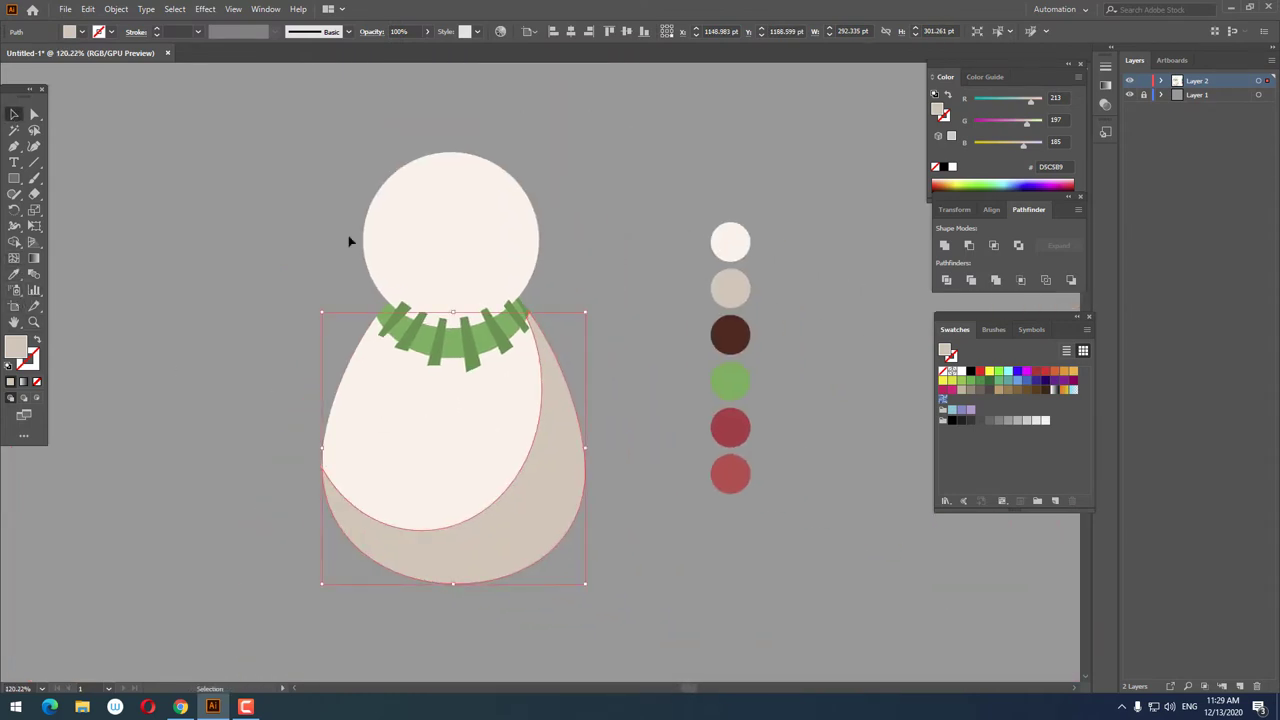
click(516, 318)
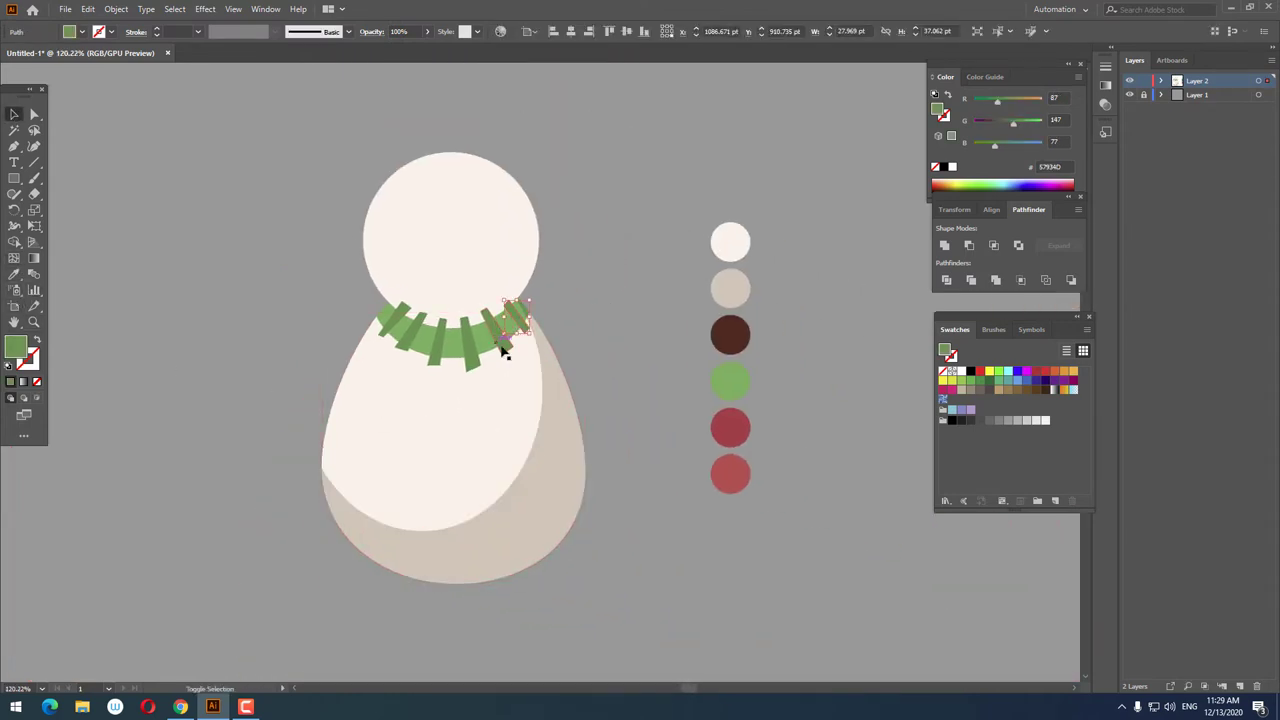
shift+click(490, 352)
shift+click(472, 366)
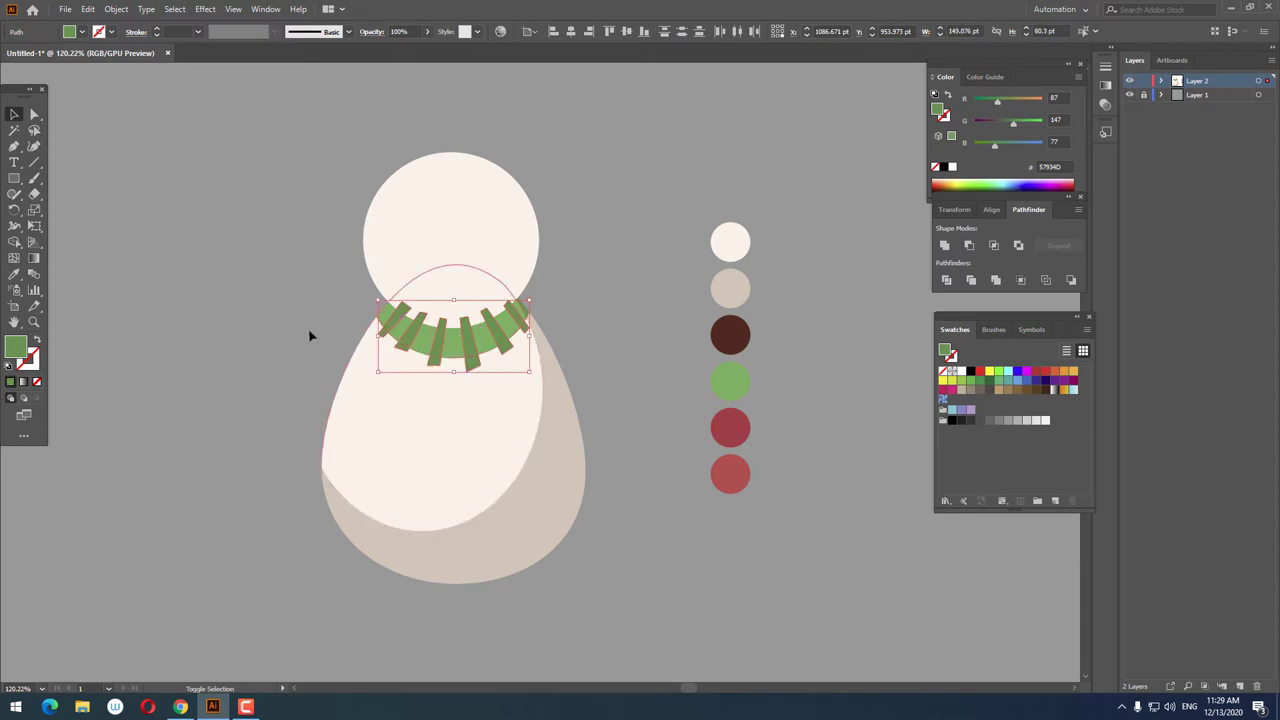
click(15, 274)
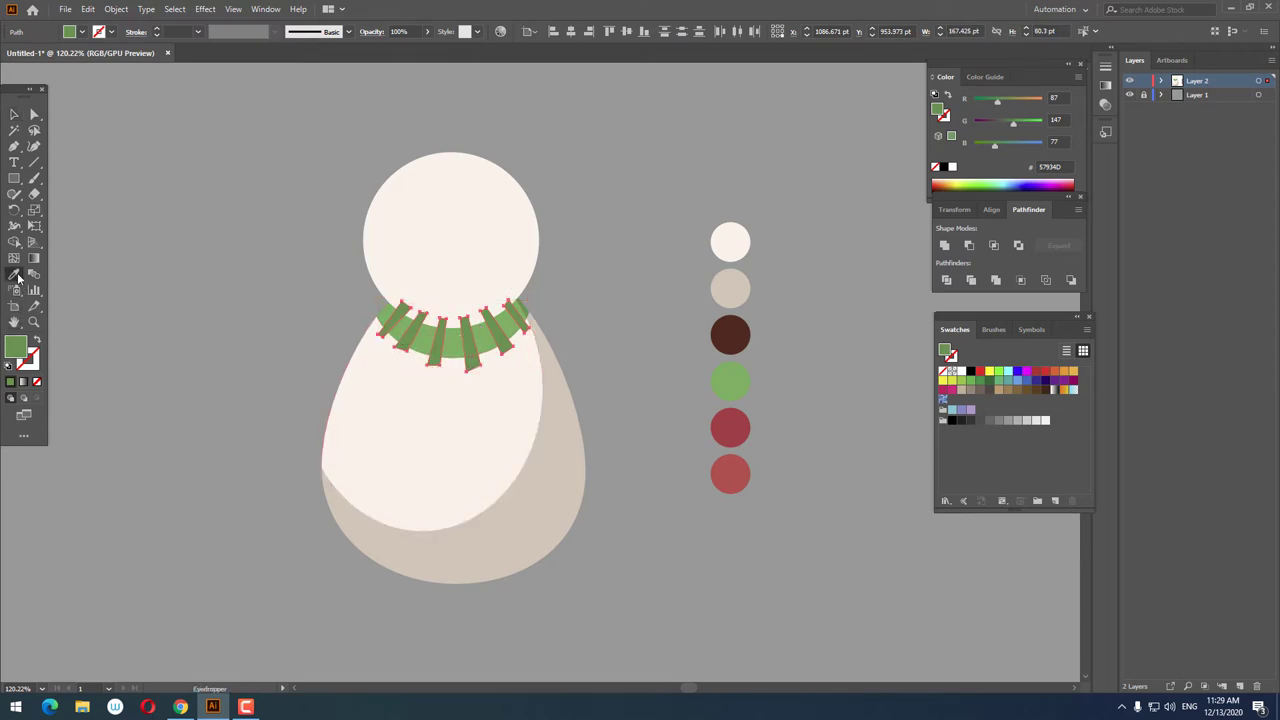
click(740, 476)
- Bring the head in front of the collar and fit the whole snowman in view
key(z)
drag(651, 443, 440, 370)
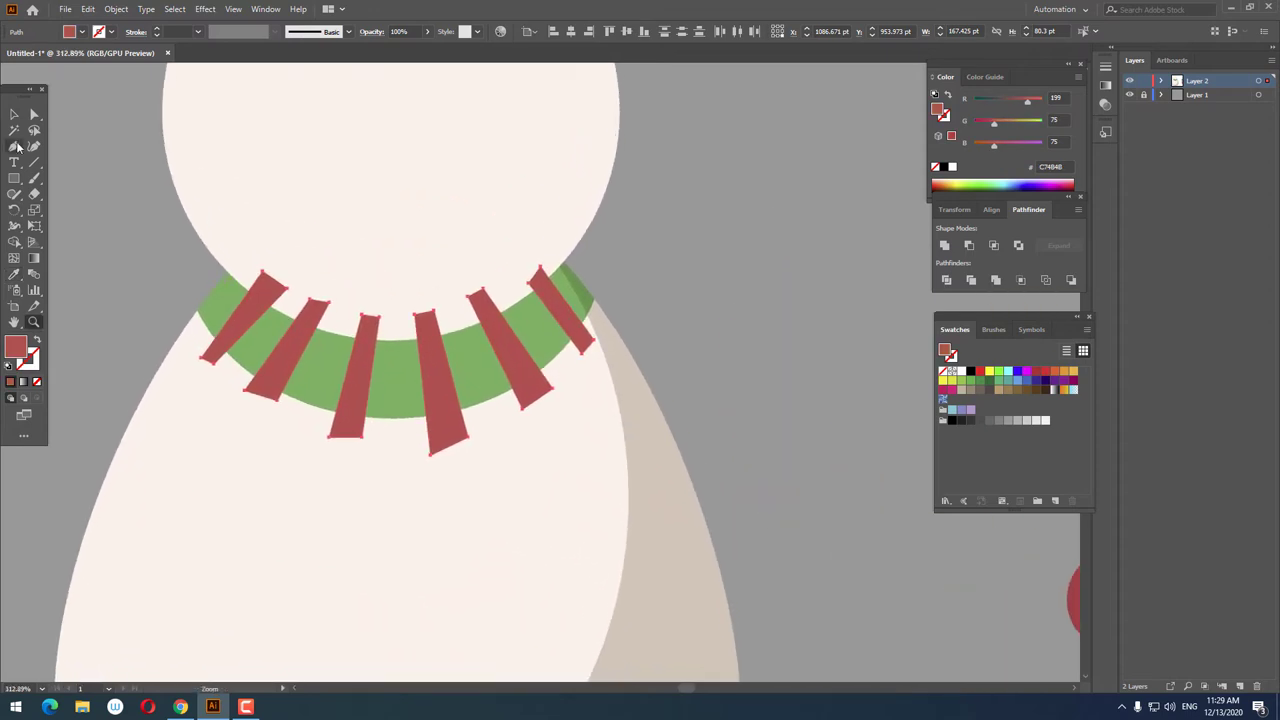
click(14, 114)
right_click(500, 163)
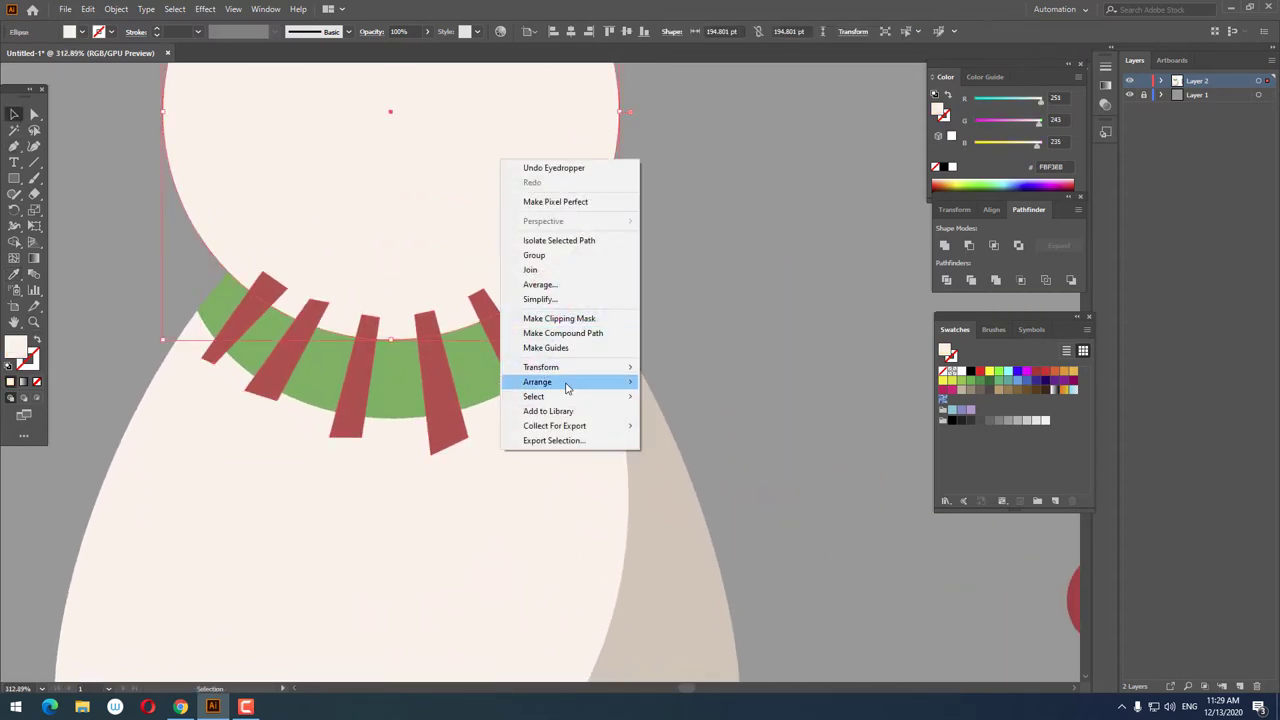
mouse_move(540, 382)
click(686, 377)
key(ctrl+0)
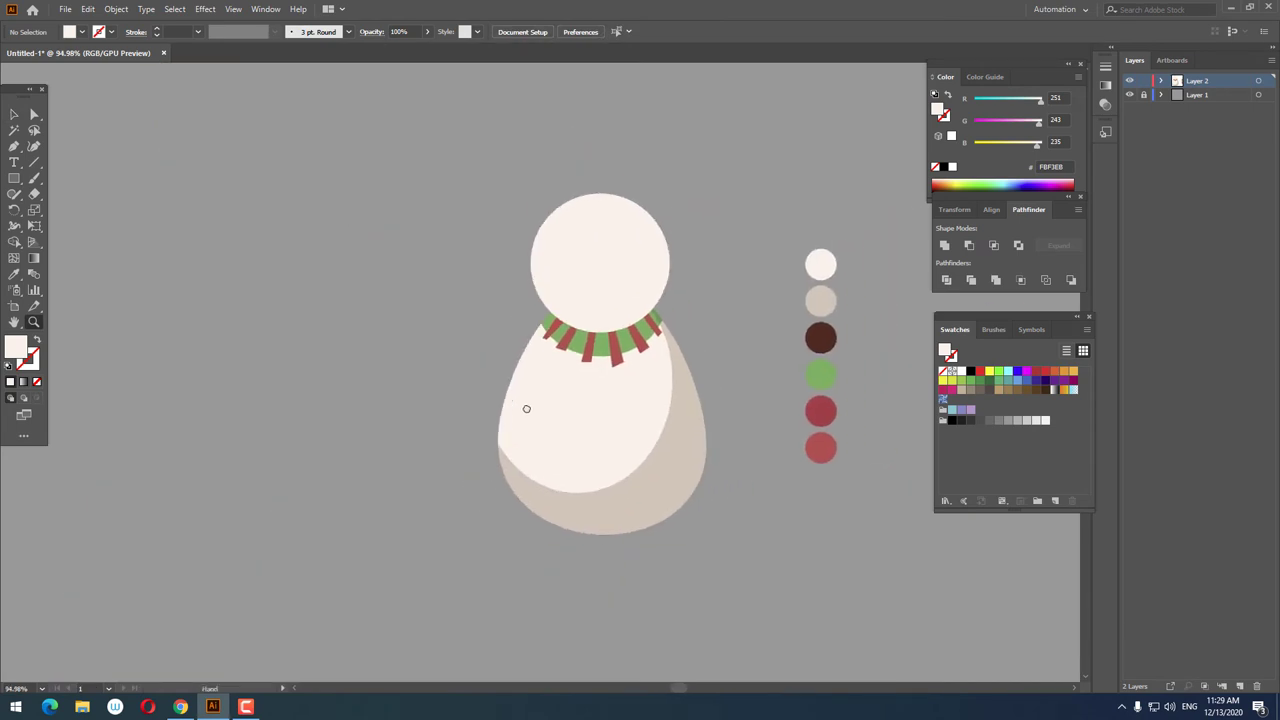
- Divide the six red collar stripes along the collar arc with Pathfinder Divide
drag(526, 408, 571, 429)
key(v)
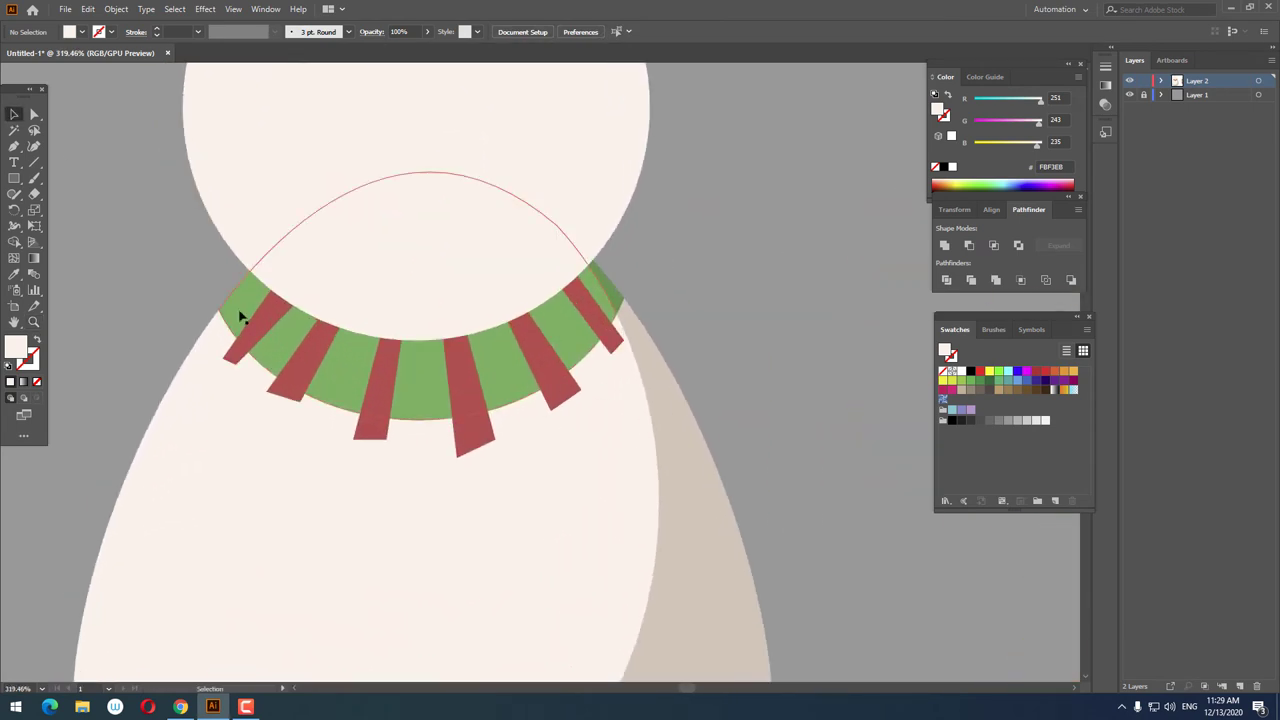
click(255, 334)
shift+click(307, 368)
shift+click(373, 401)
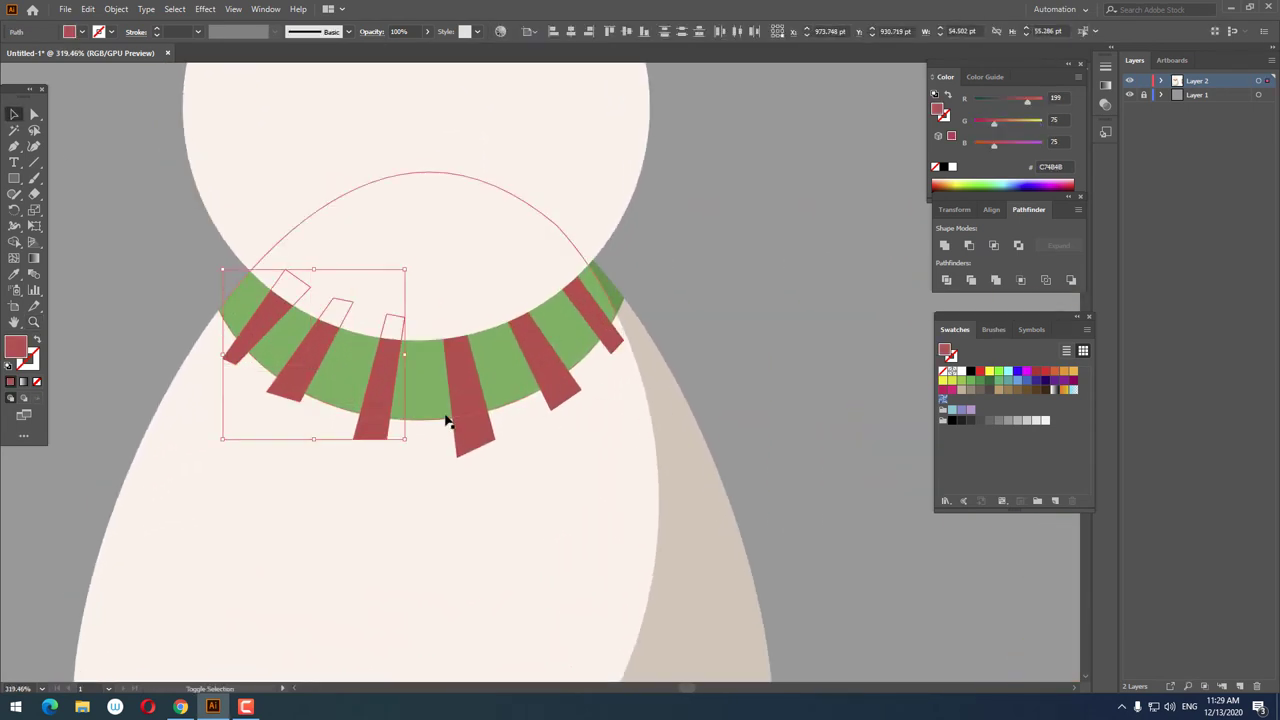
shift+click(478, 418)
shift+click(556, 396)
shift+click(576, 341)
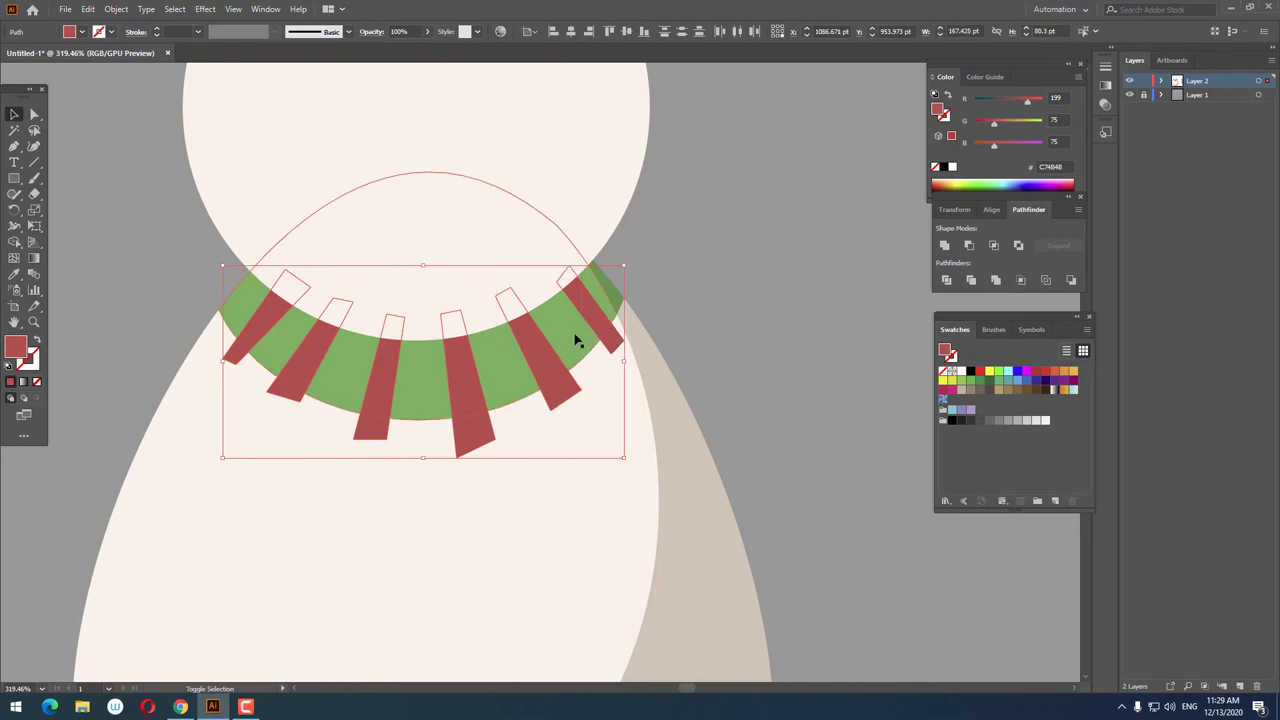
shift+click(592, 344)
click(948, 282)
- Ungroup the divided pieces and delete the four stripe pieces hanging outside the green band
right_click(613, 319)
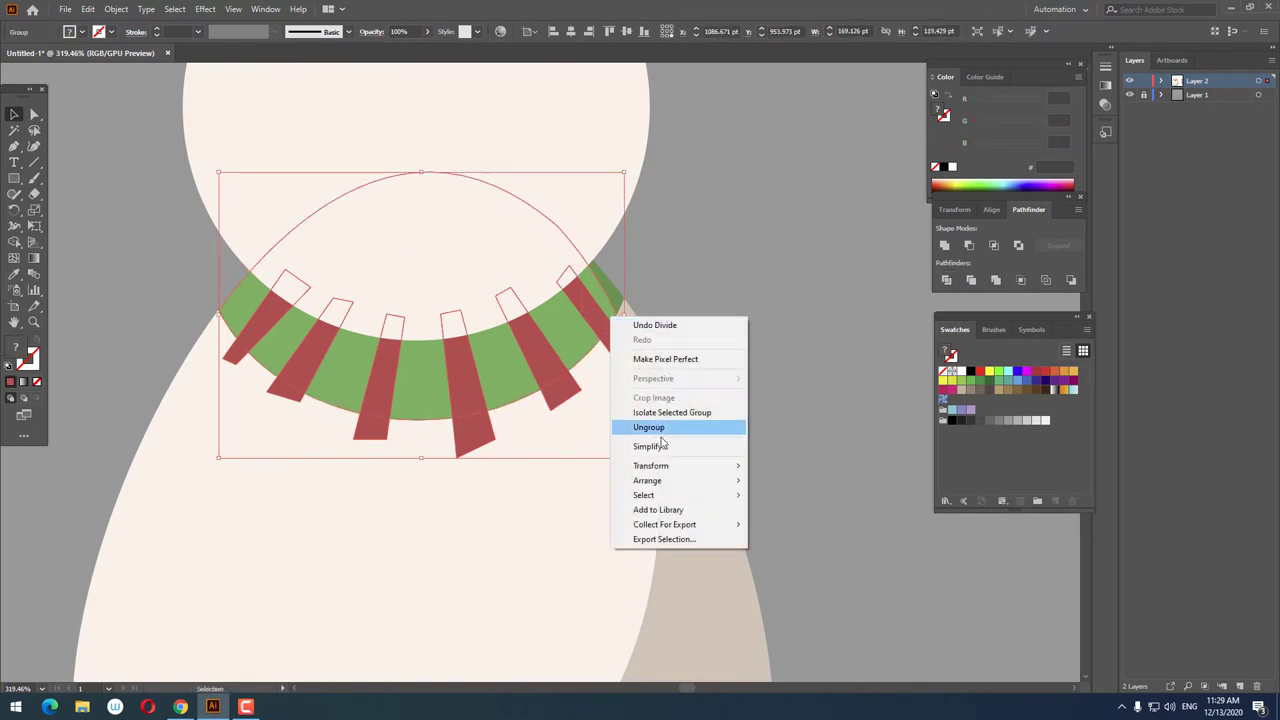
click(662, 429)
key(a)
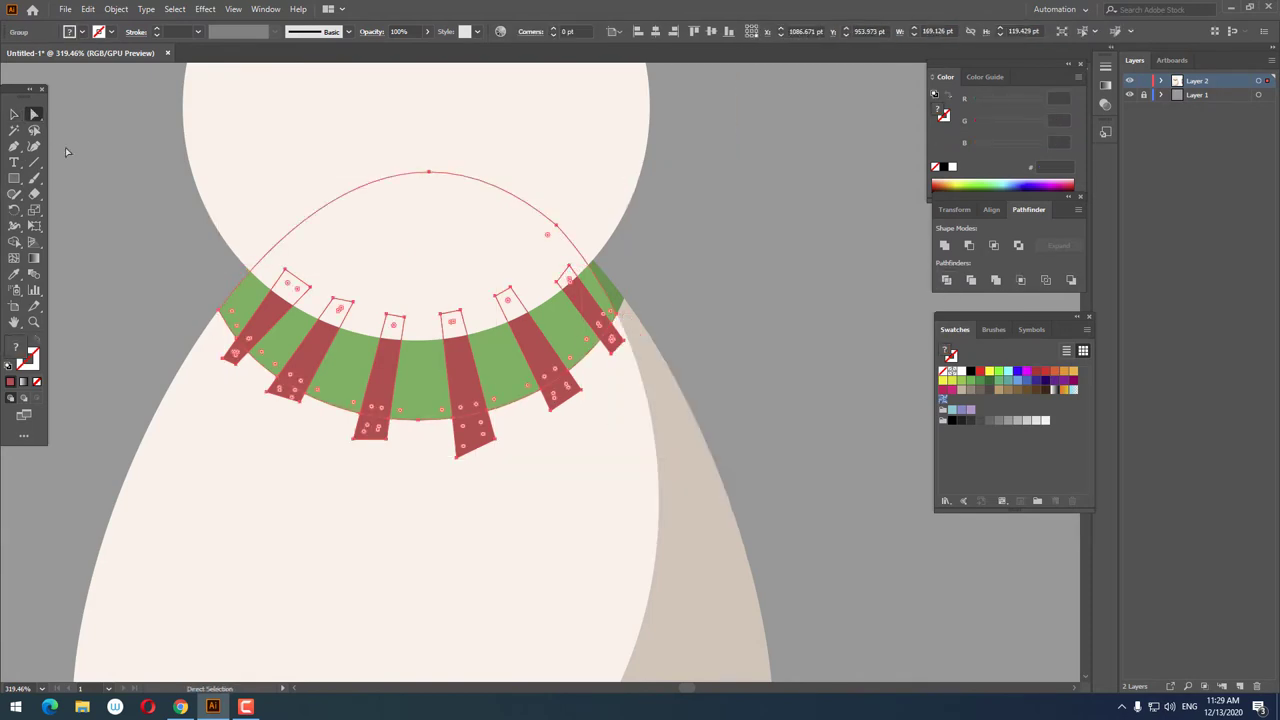
click(65, 147)
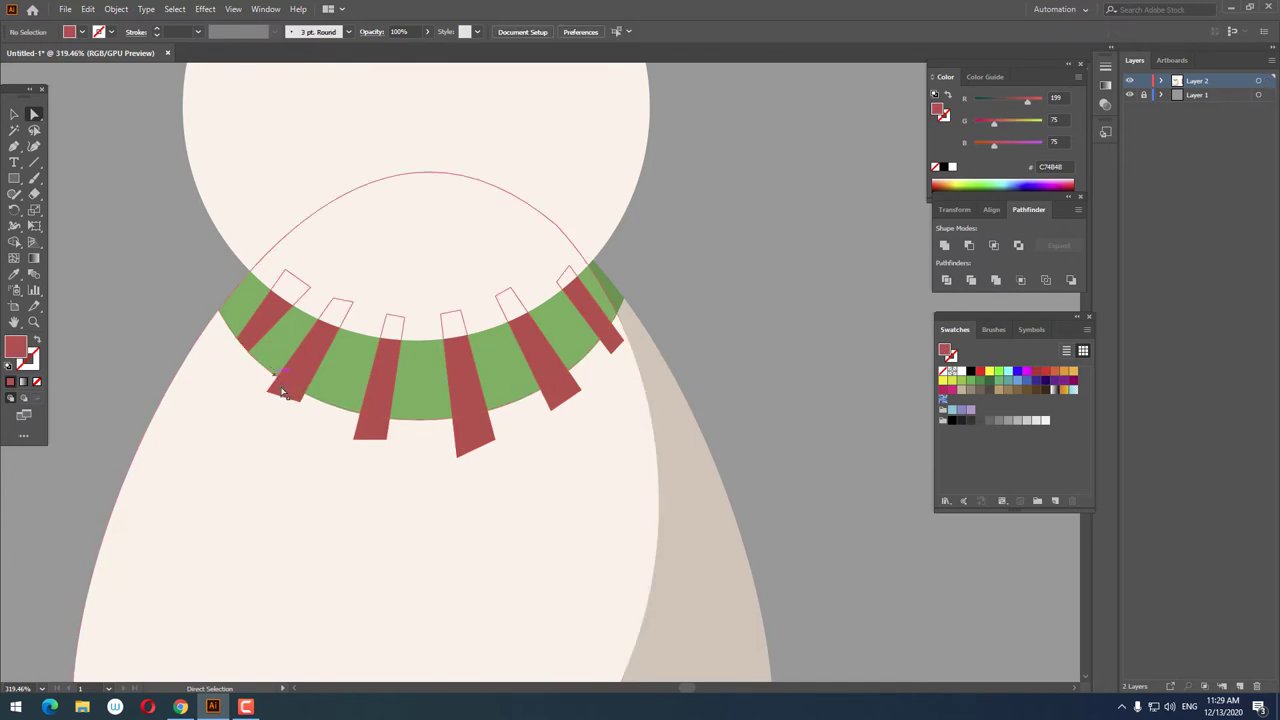
click(366, 432)
key(Delete)
click(475, 436)
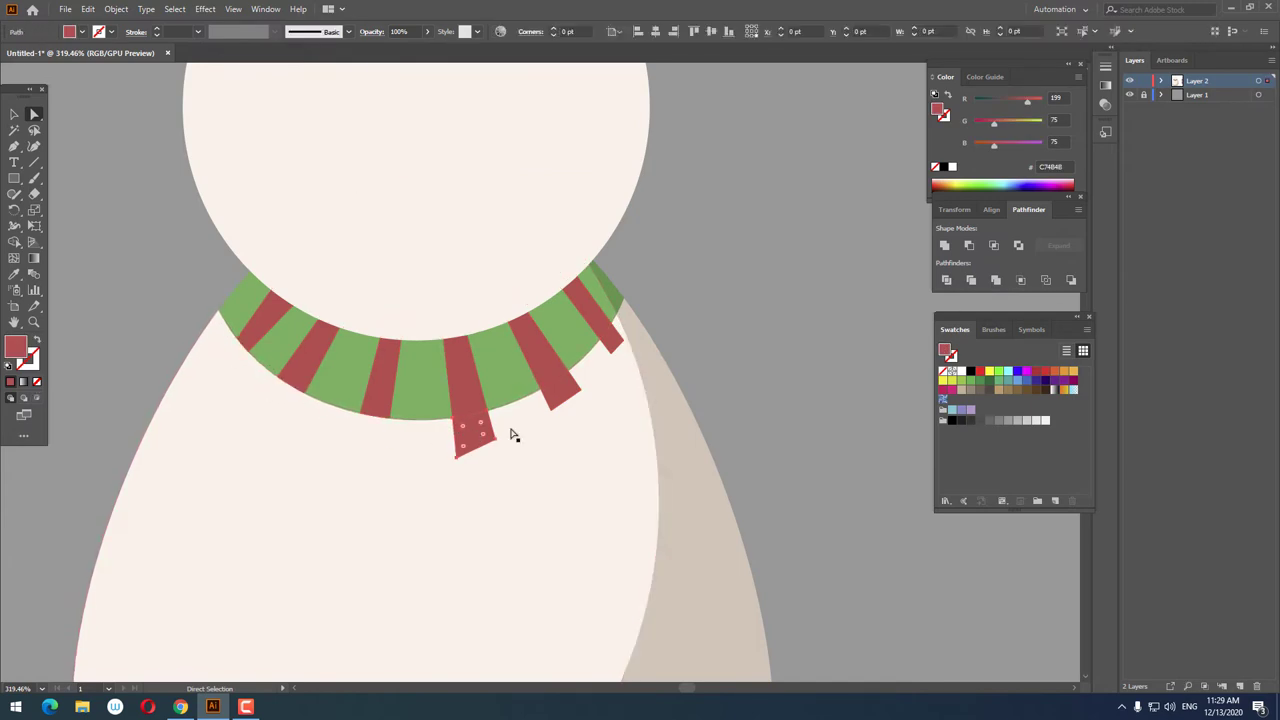
key(Delete)
click(559, 392)
key(Delete)
click(609, 344)
key(Delete)
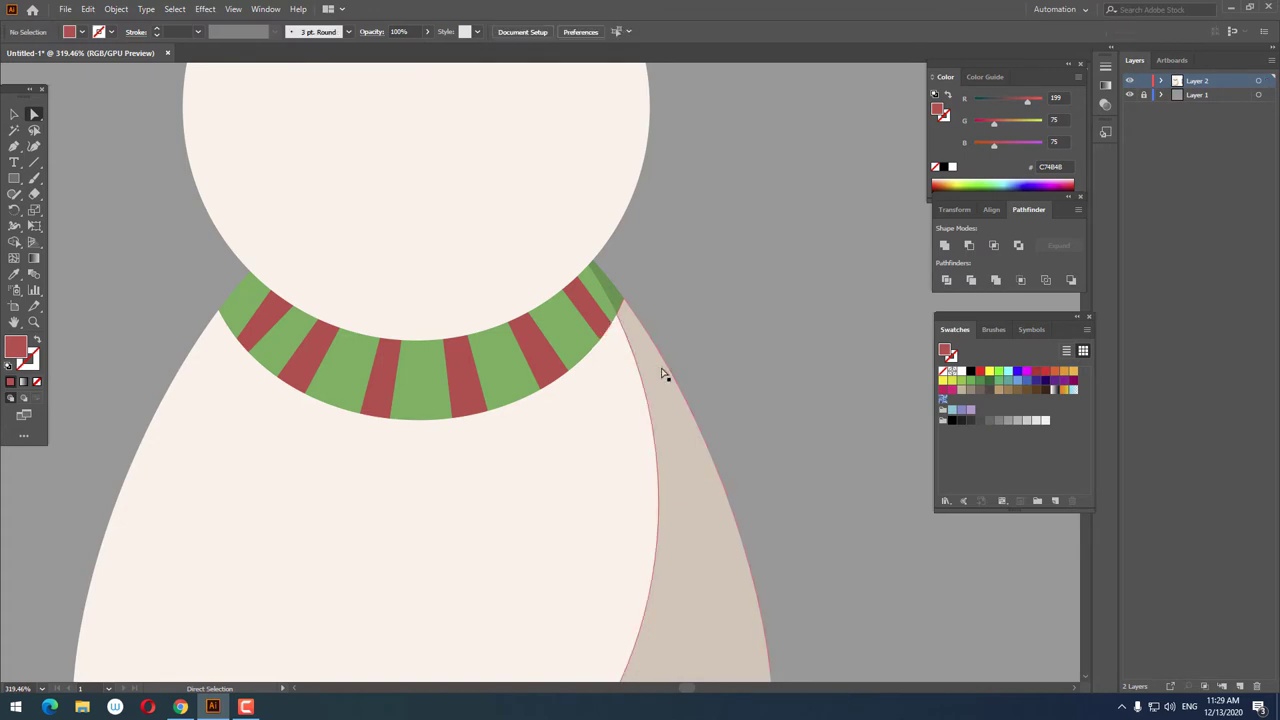
- Check the trimmed scarf and select all of the snowman's shapes
scroll(603, 348, down, 5)
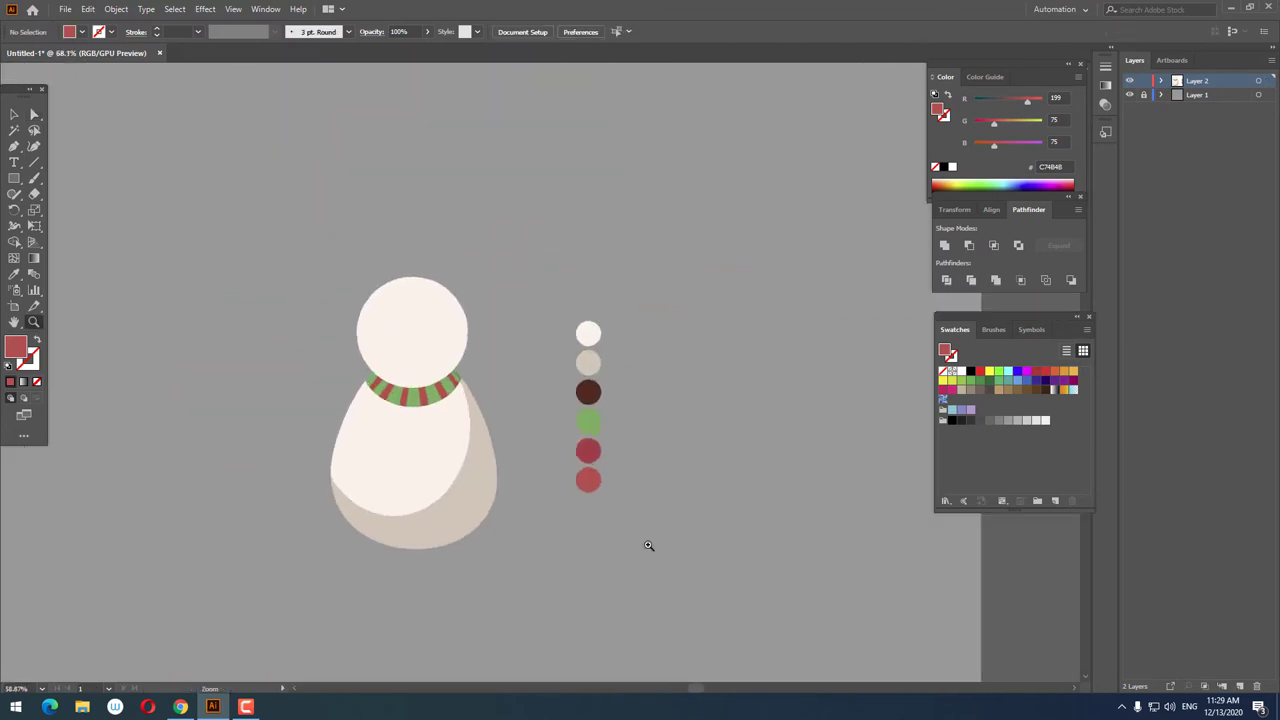
scroll(649, 546, up, 5)
scroll(427, 428, down, 1)
scroll(427, 428, down, 2)
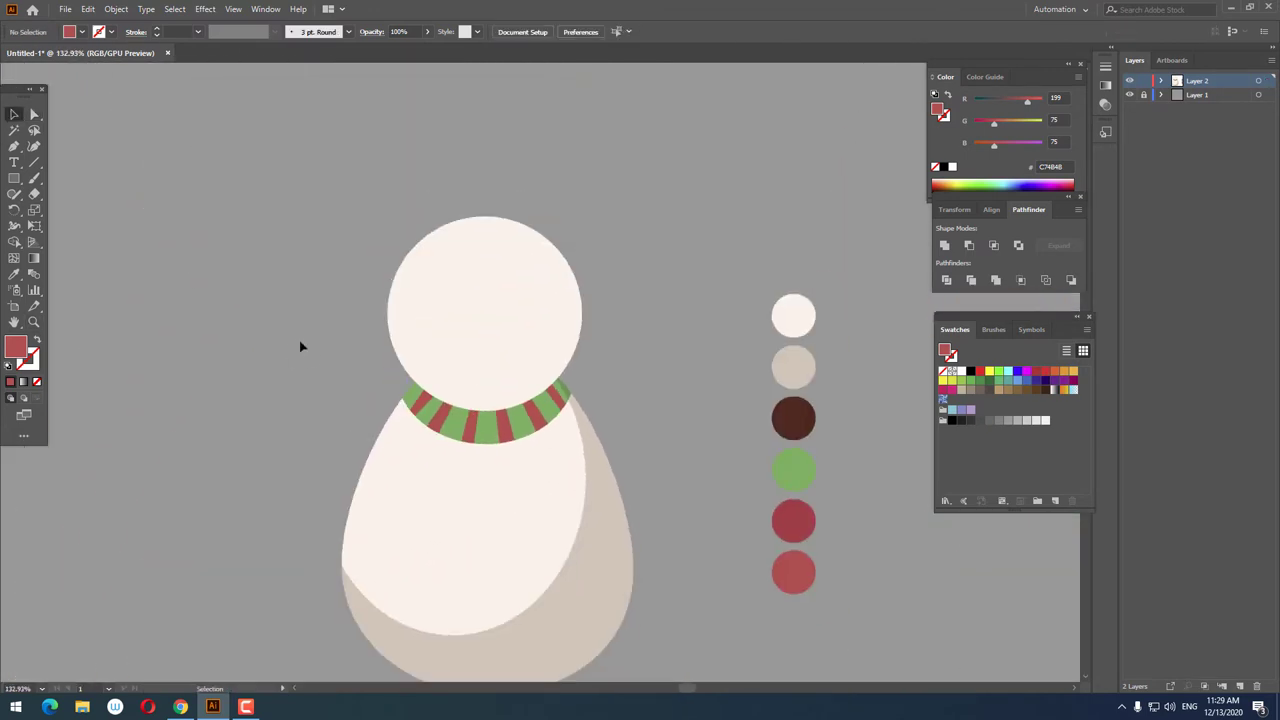
key(ctrl+a)
- Select the striped scarf pieces and group them together
click(468, 418)
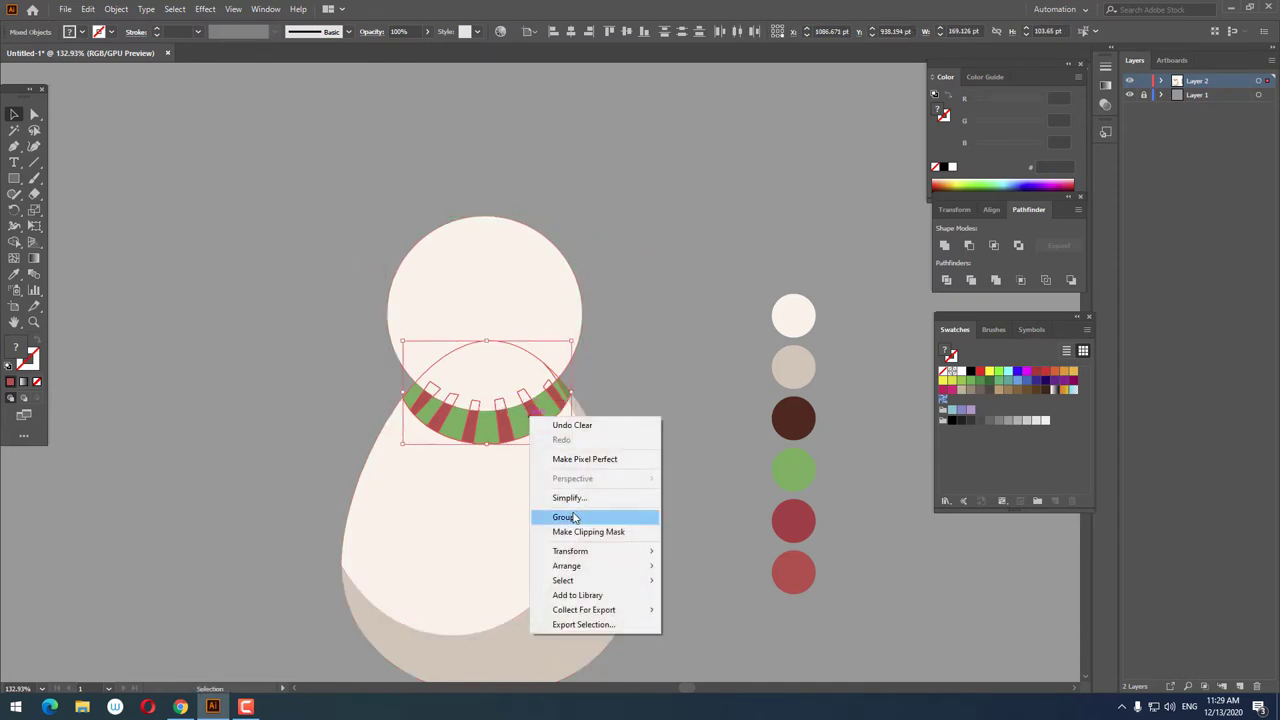
click(577, 517)
scroll(409, 334, up, 4)
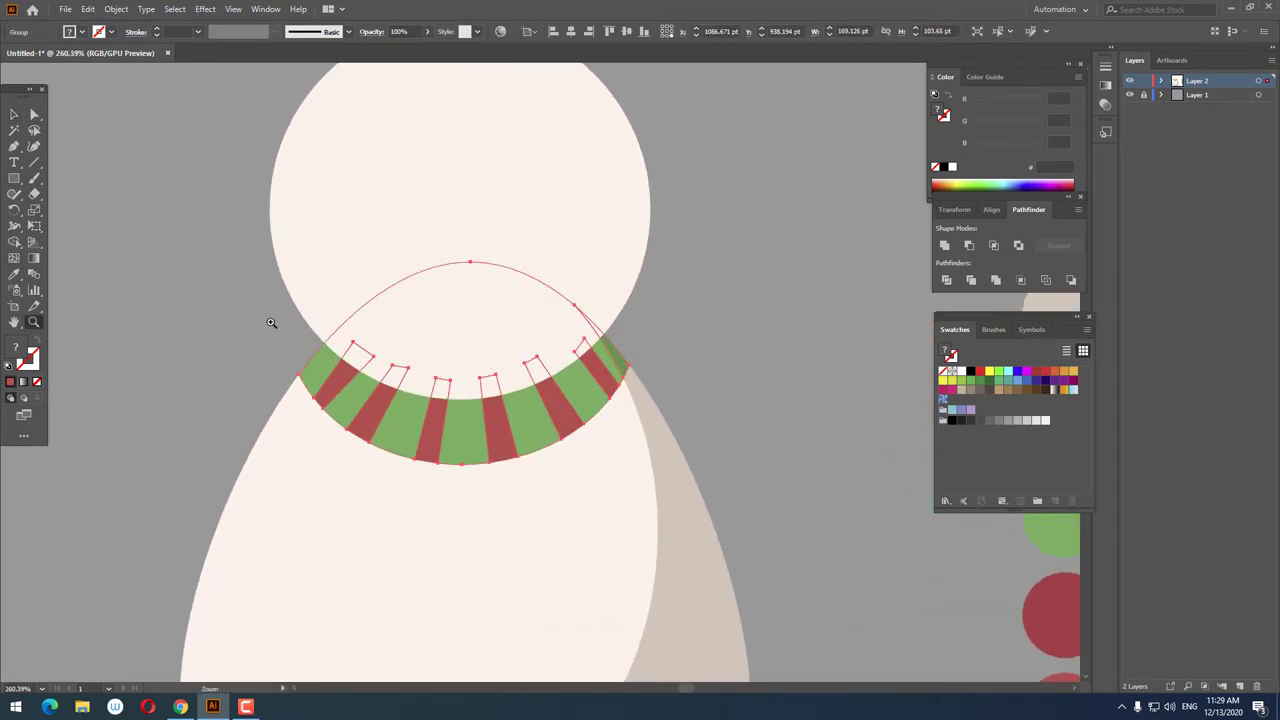
- Draw a large ellipse around the collar and give it the sampled beige shadow colour
drag(14, 178, 86, 208)
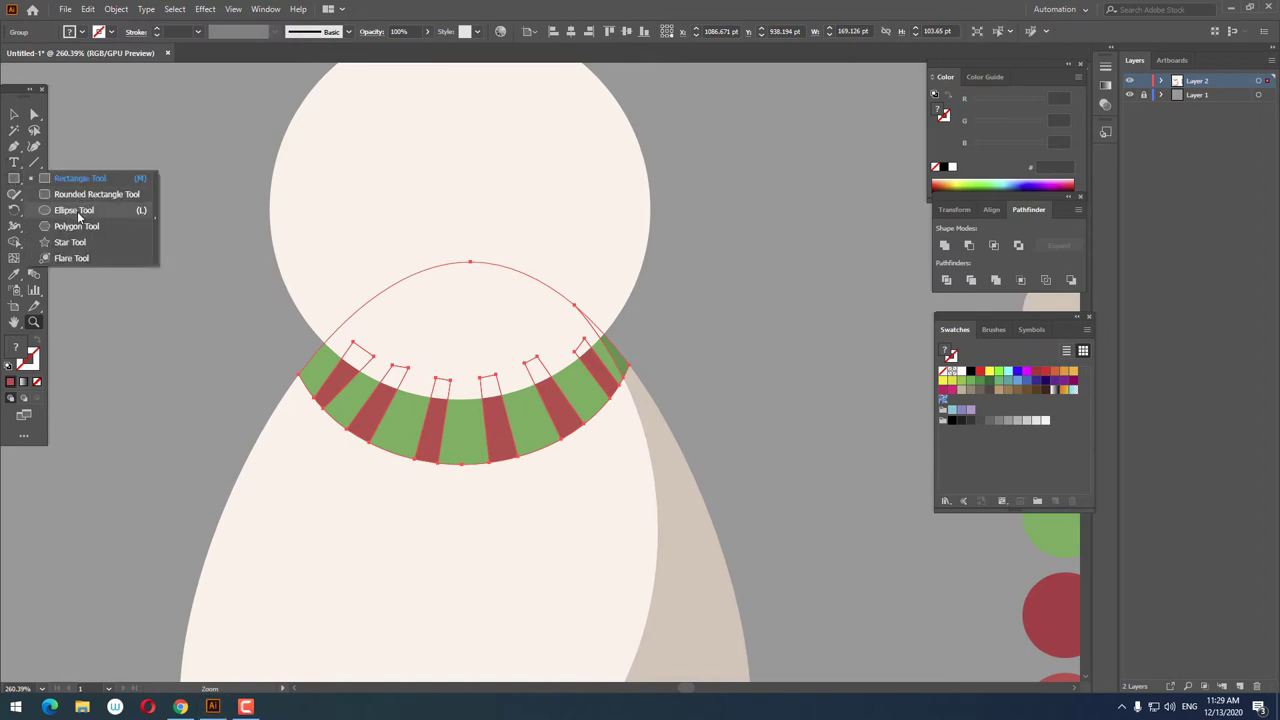
drag(316, 355, 320, 358)
drag(485, 454, 629, 487)
click(14, 272)
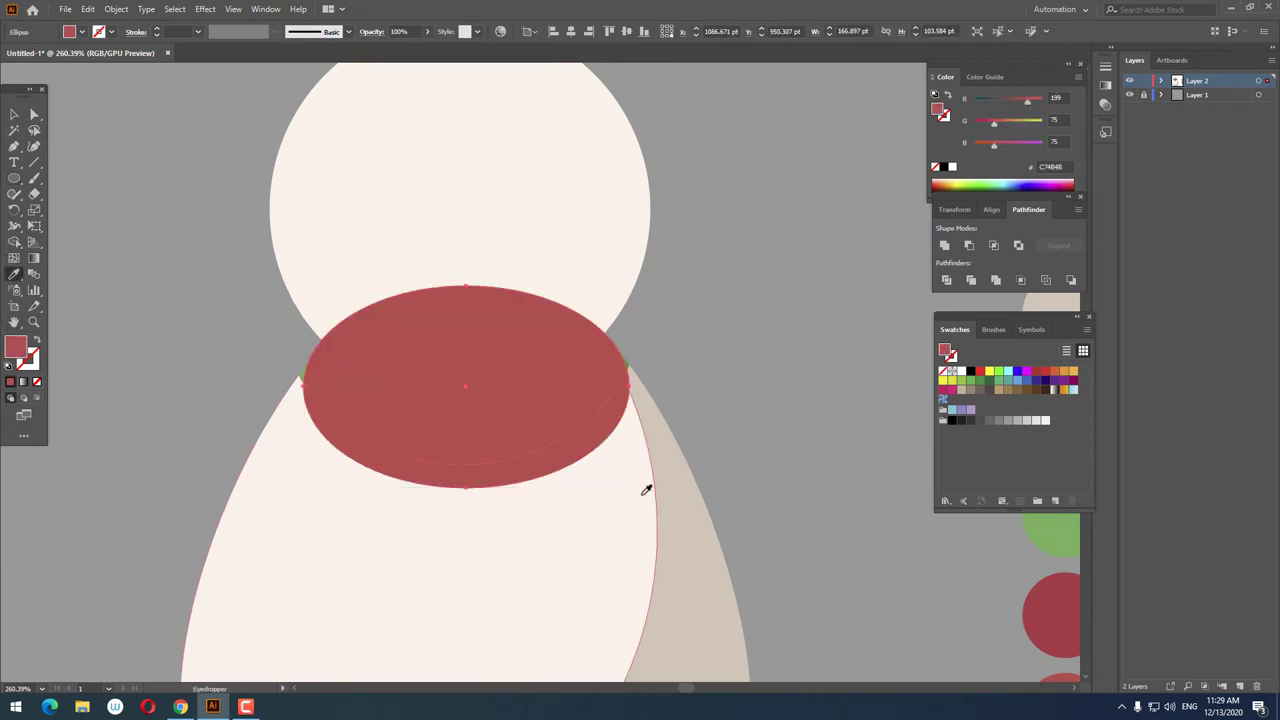
click(646, 491)
- Reorder the head and shadow ellipse so the scarf shows above its shadow
click(14, 117)
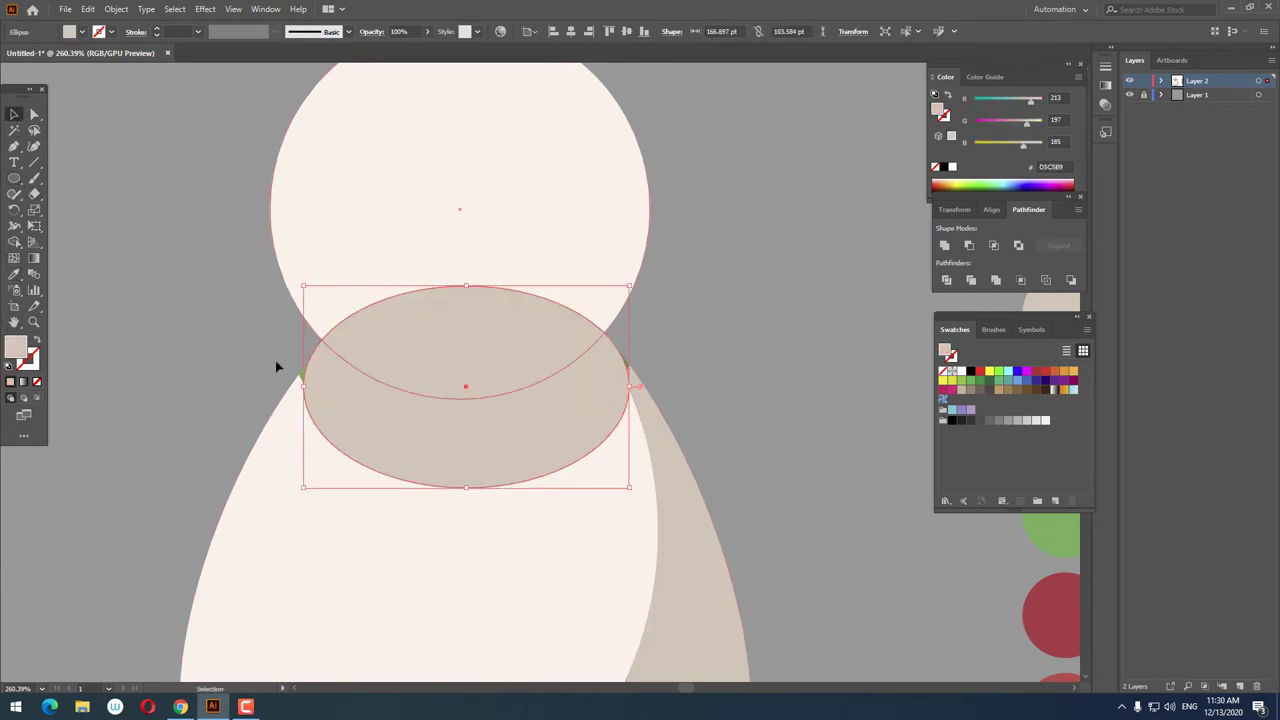
shift+click(386, 220)
right_click(578, 222)
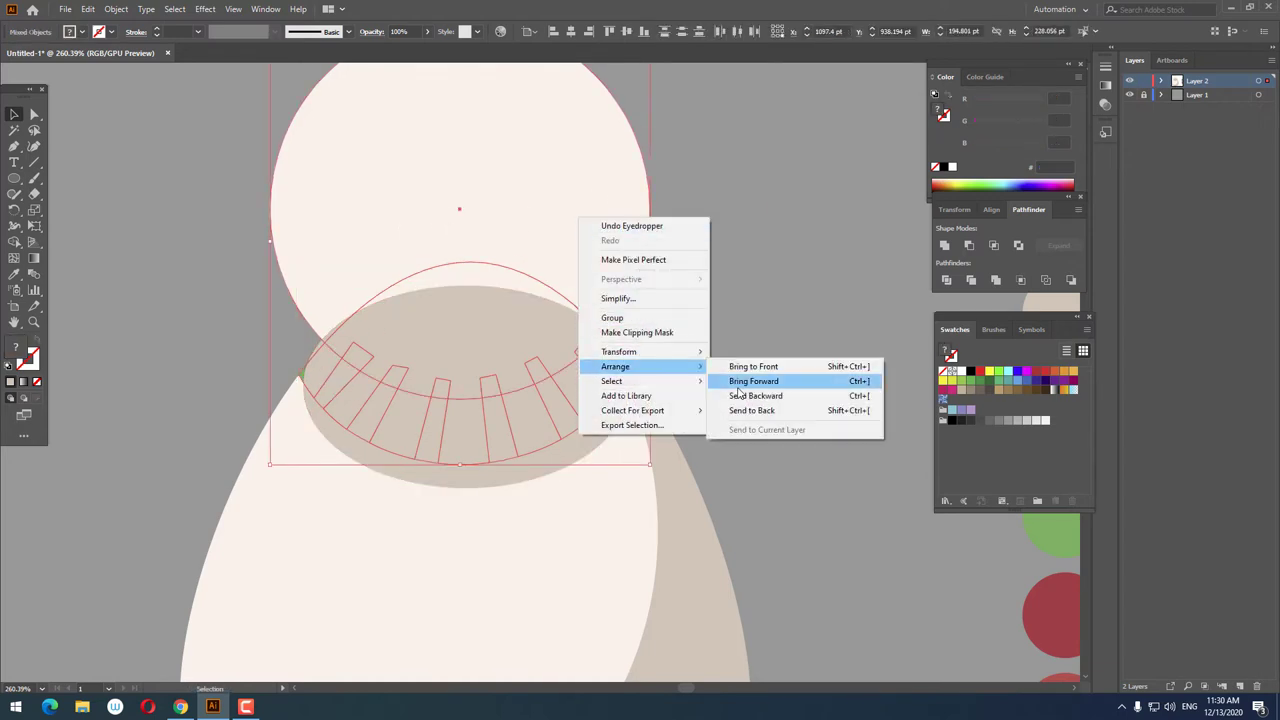
click(757, 368)
scroll(738, 373, down, 5)
scroll(709, 423, up, 5)
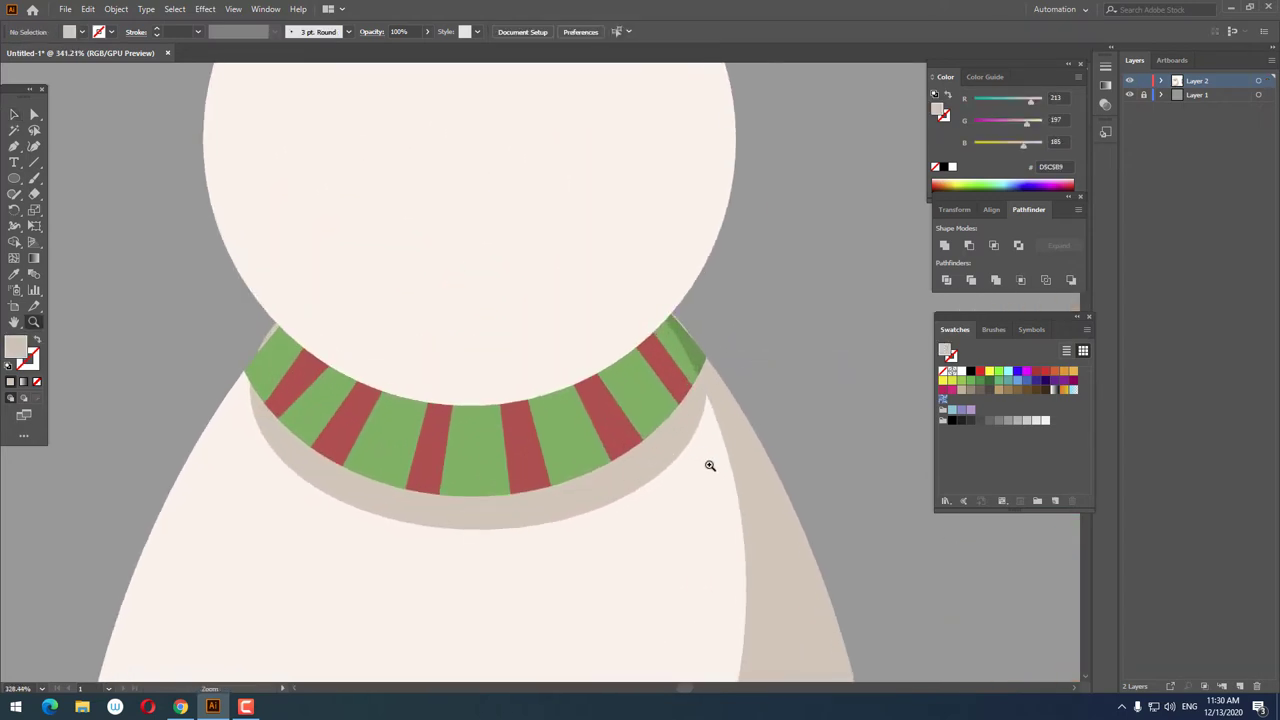
scroll(677, 457, down, 4)
scroll(604, 408, up, 3)
scroll(604, 408, up, 2)
- Widen the beige shadow ellipse under the scarf slightly
key(v)
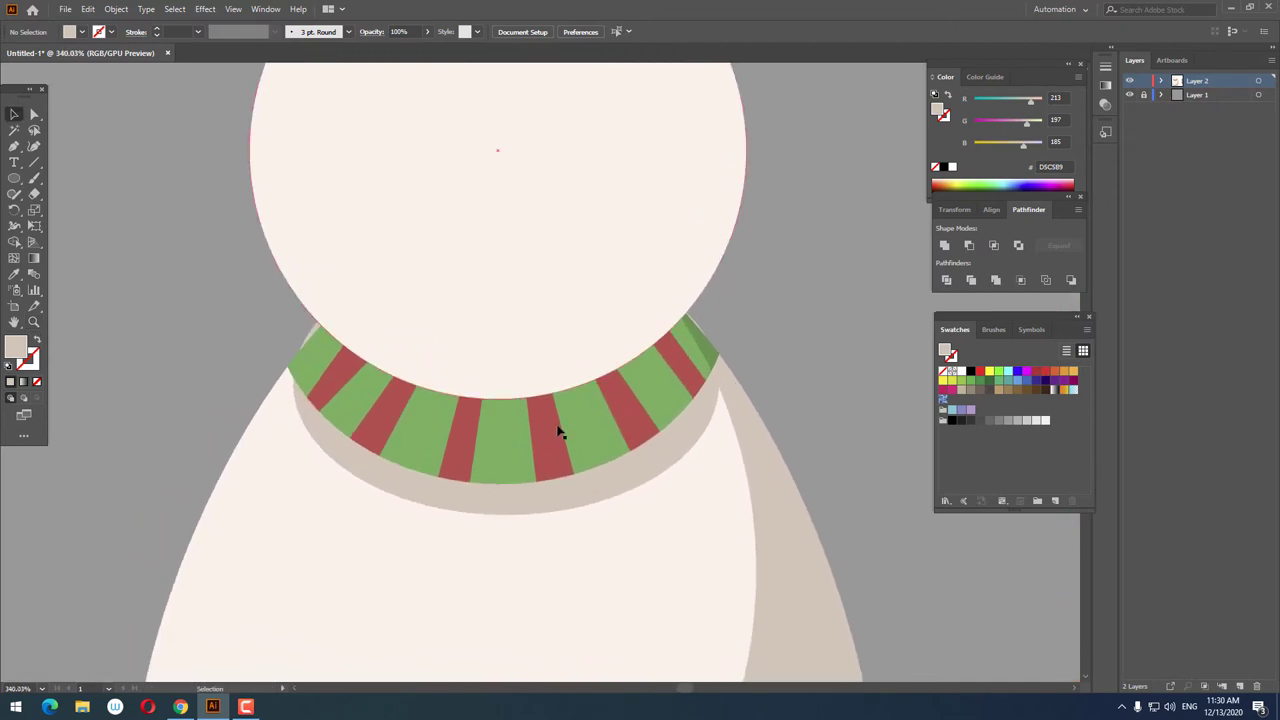
click(600, 470)
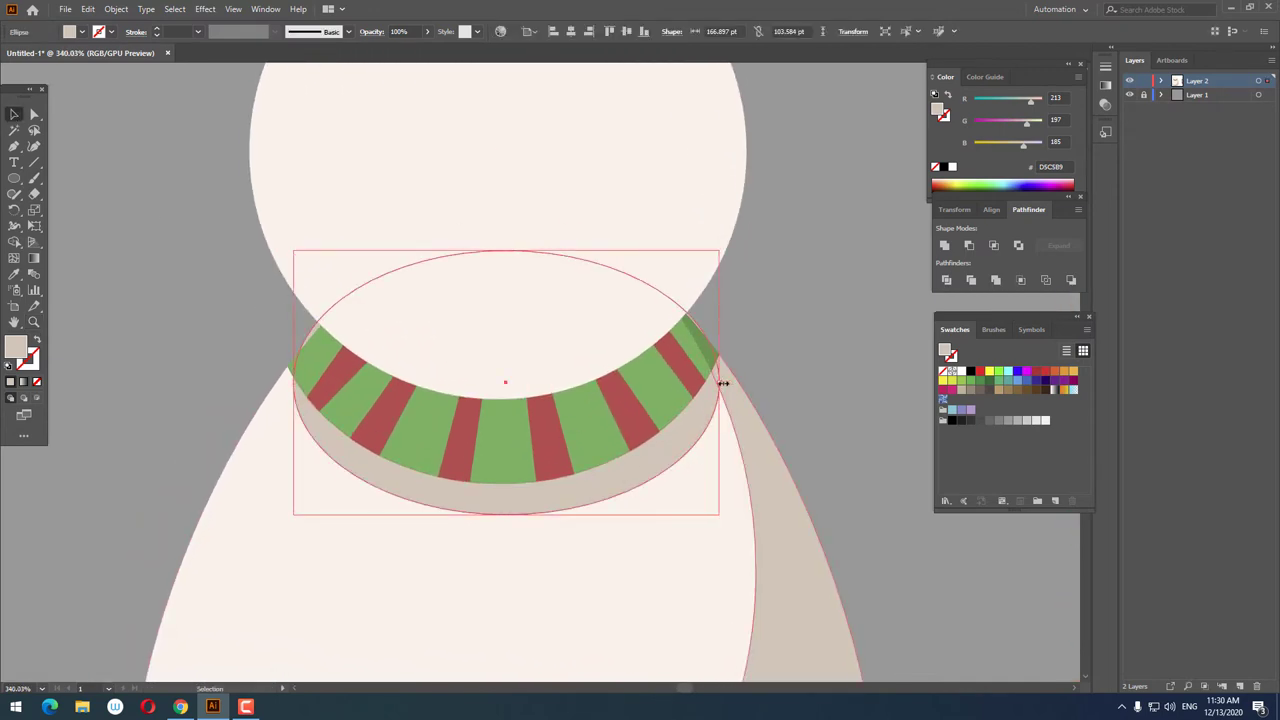
drag(722, 383, 714, 391)
click(849, 457)
scroll(689, 406, down, 3)
scroll(536, 422, down, 2)
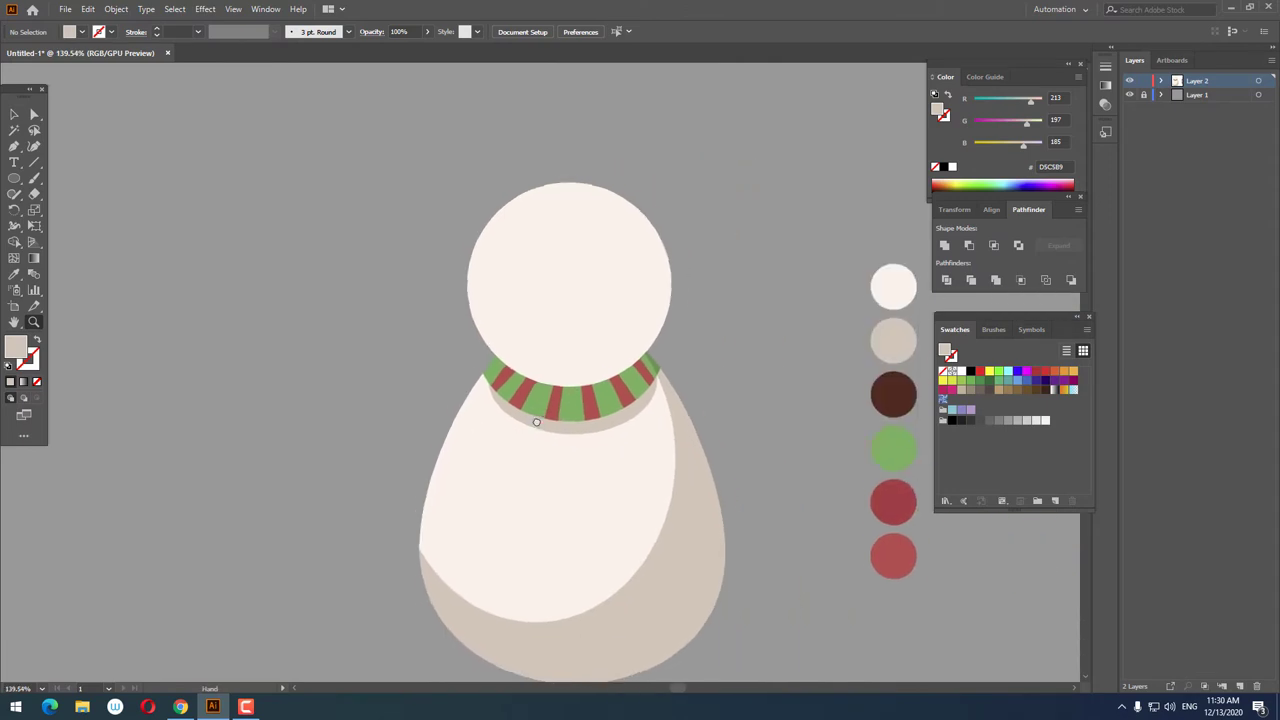
drag(536, 422, 535, 418)
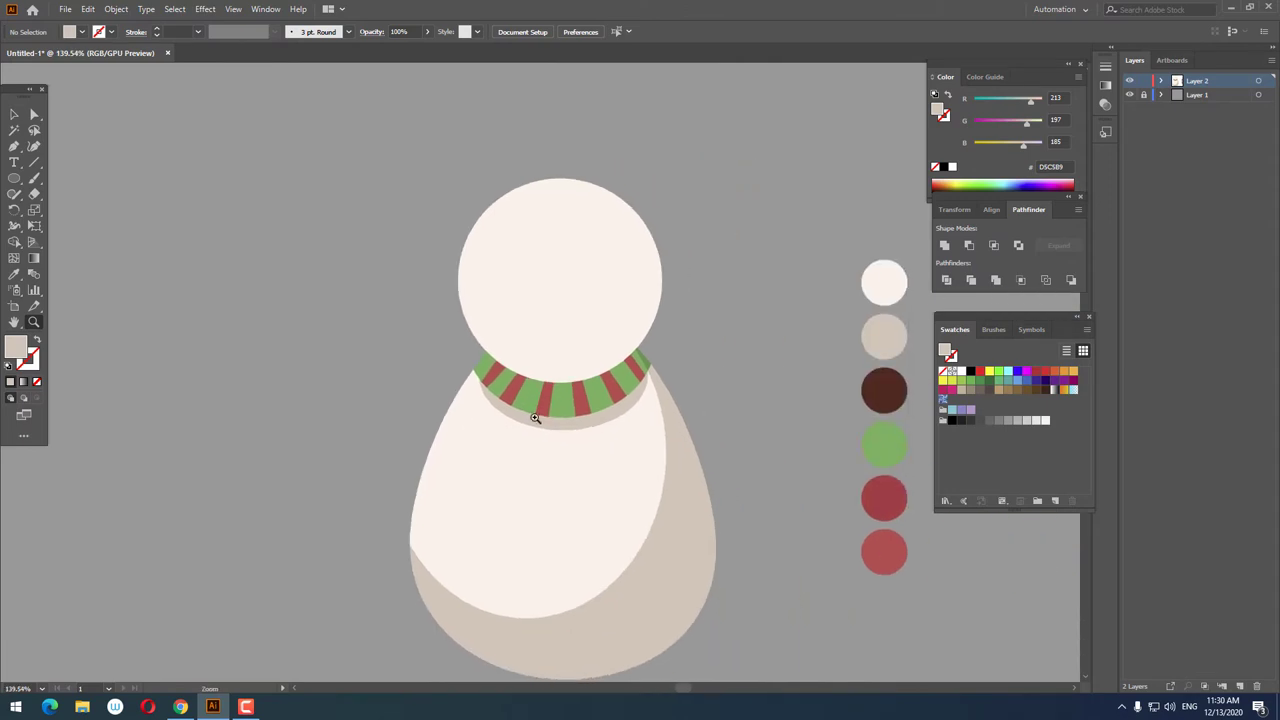
scroll(640, 525, up, 3)
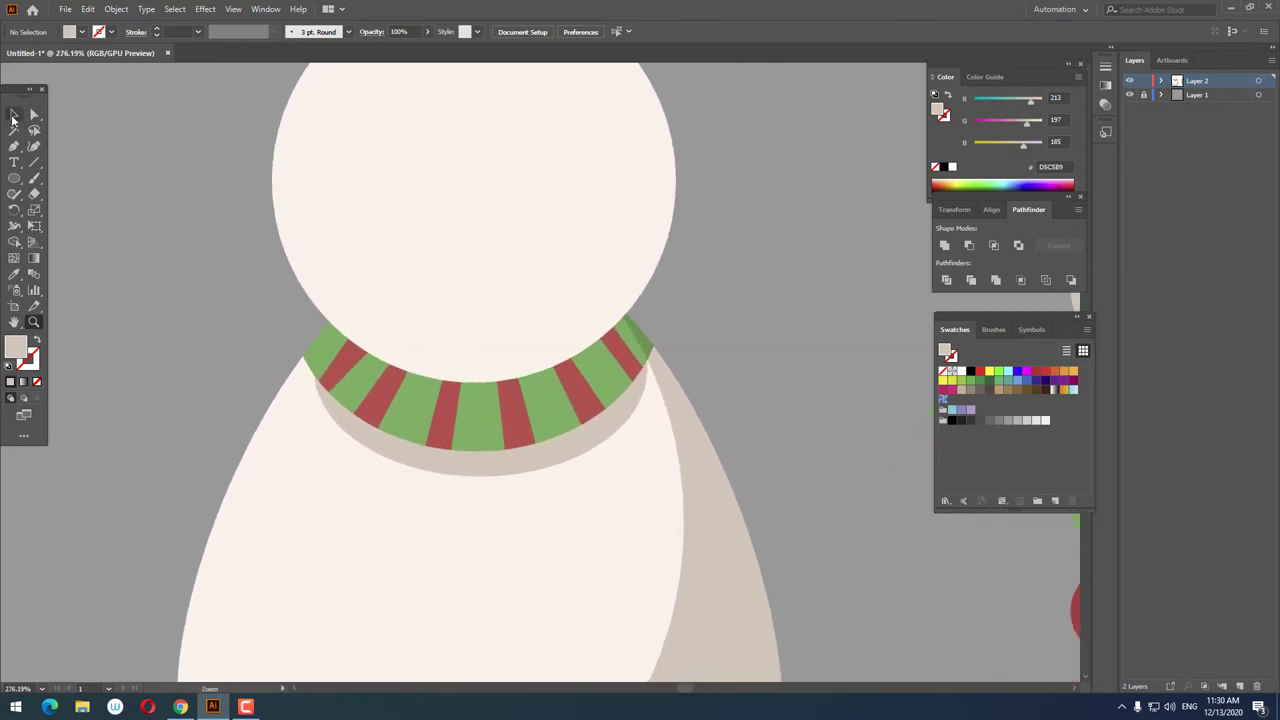
- Adjust the shadow ellipse's width and zoom in closer on the collar
click(14, 115)
click(580, 443)
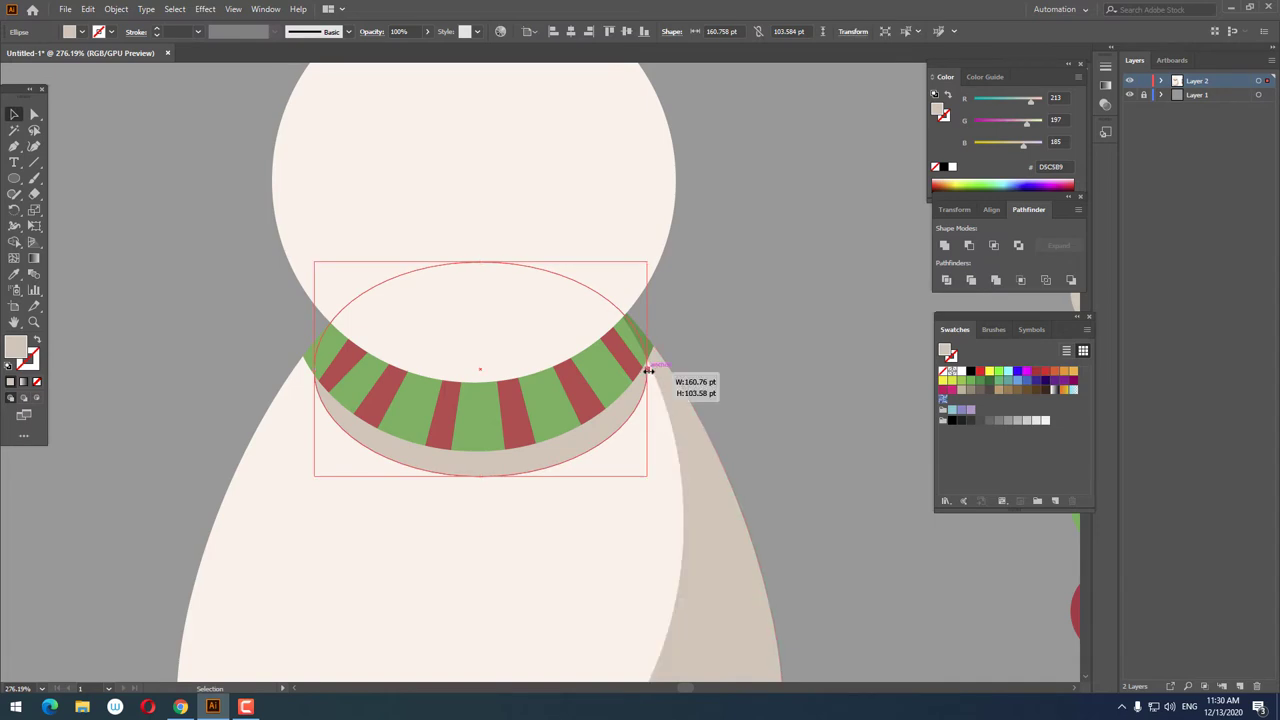
drag(649, 370, 653, 332)
click(757, 368)
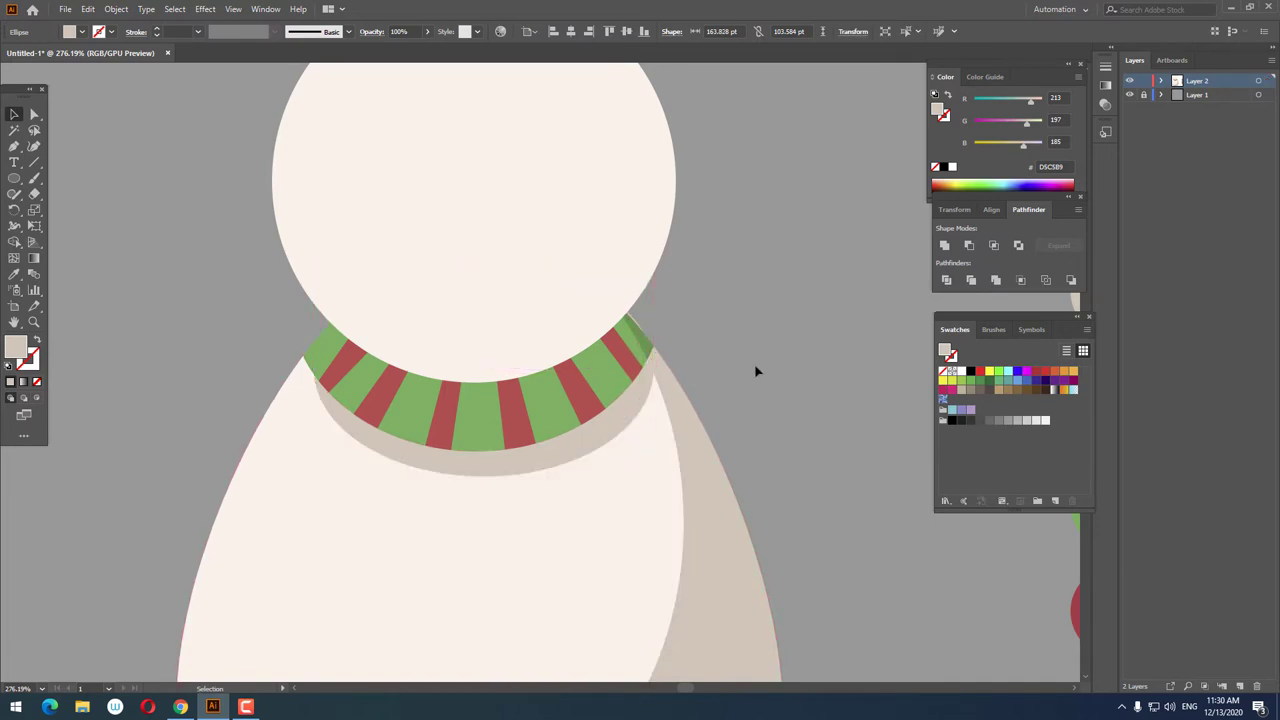
click(648, 352)
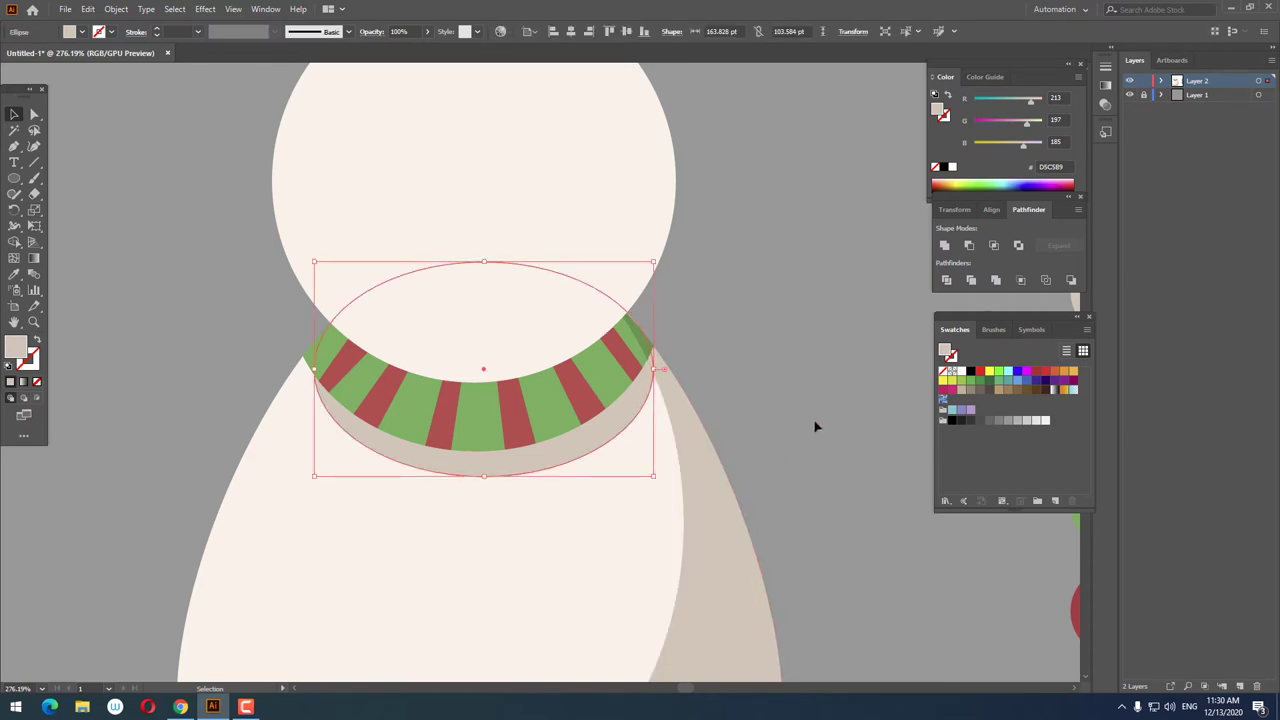
click(780, 368)
click(601, 435)
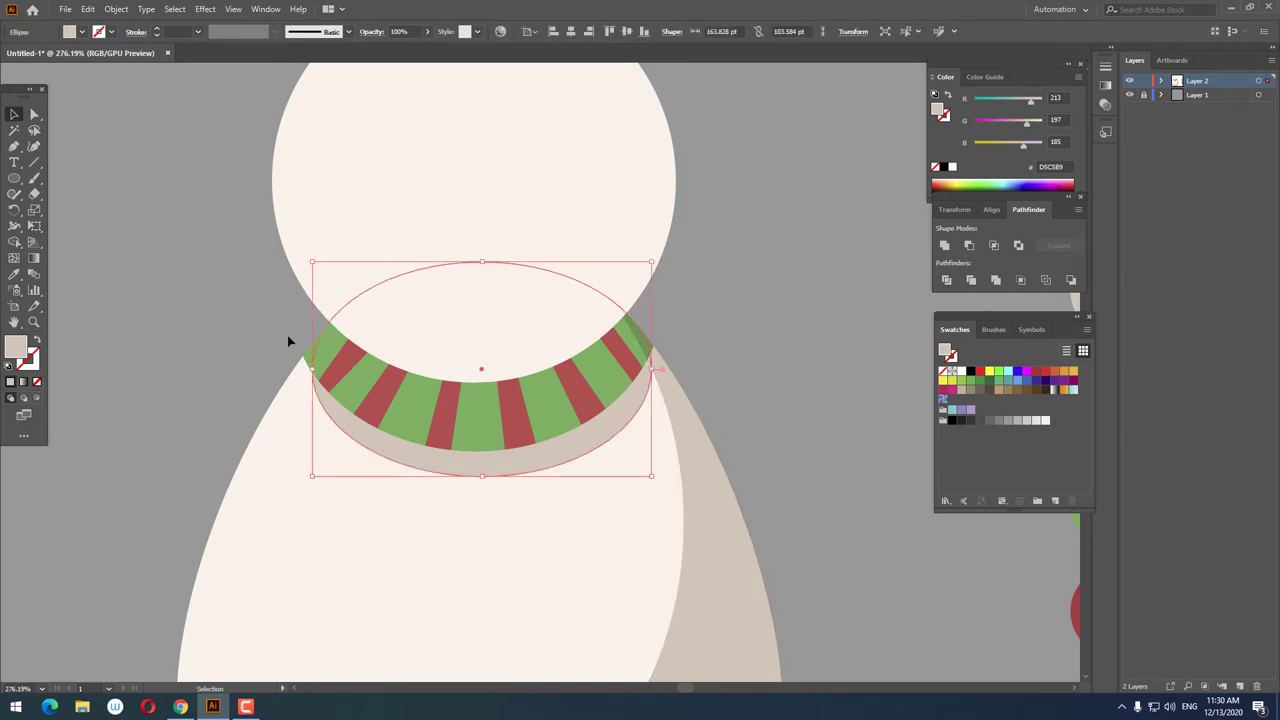
click(313, 370)
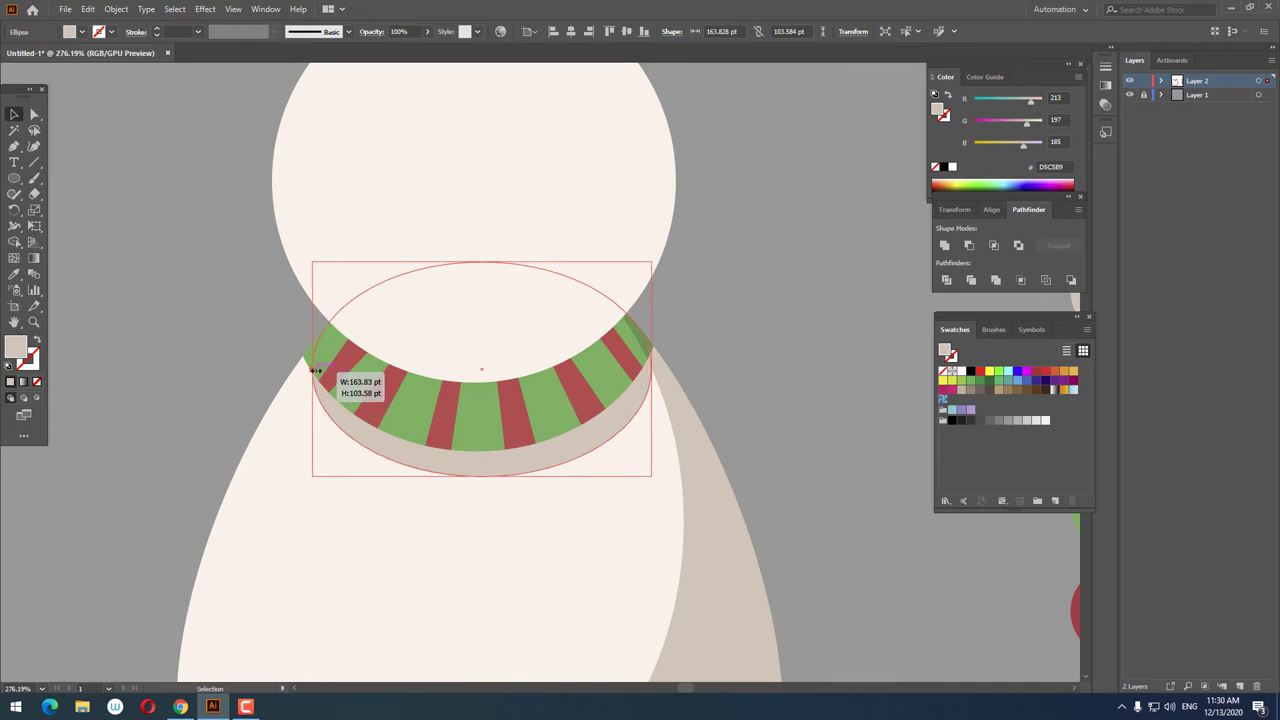
click(211, 251)
scroll(597, 480, down, 2)
key(z)
scroll(651, 517, up, 3)
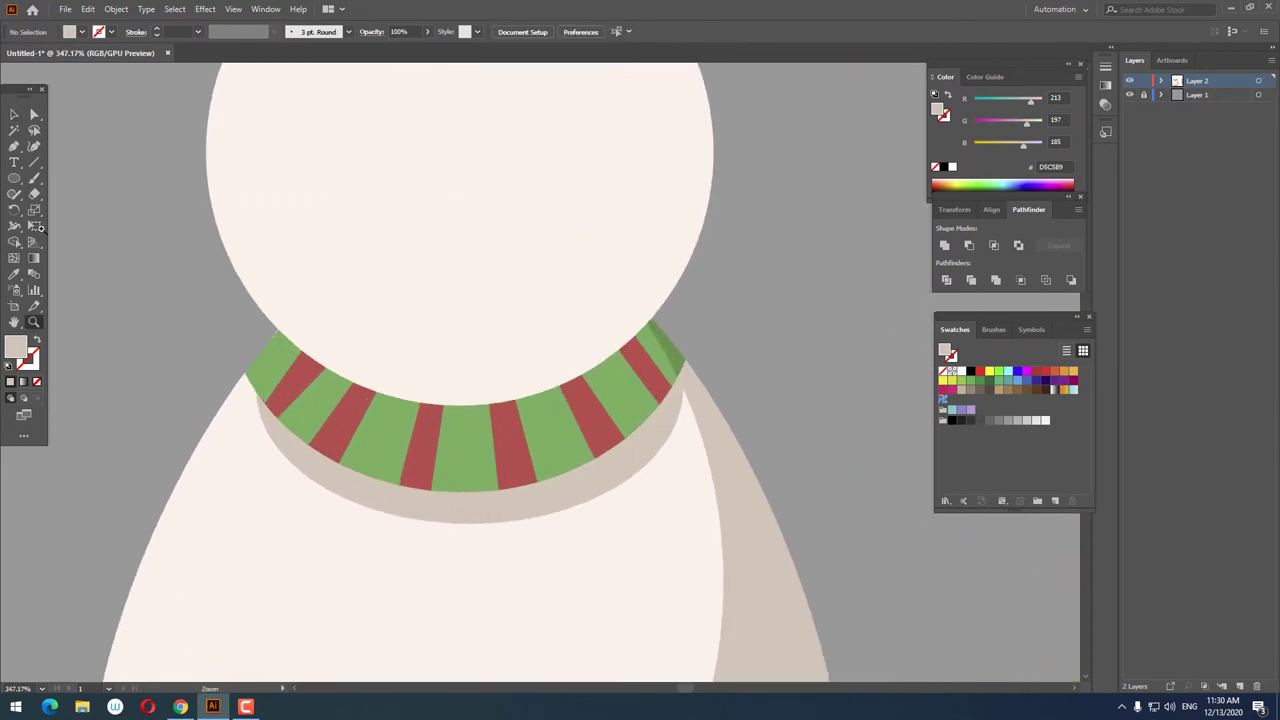
- Bend the ellipse's sides with the Curvature tool so it hugs the collar
click(471, 420)
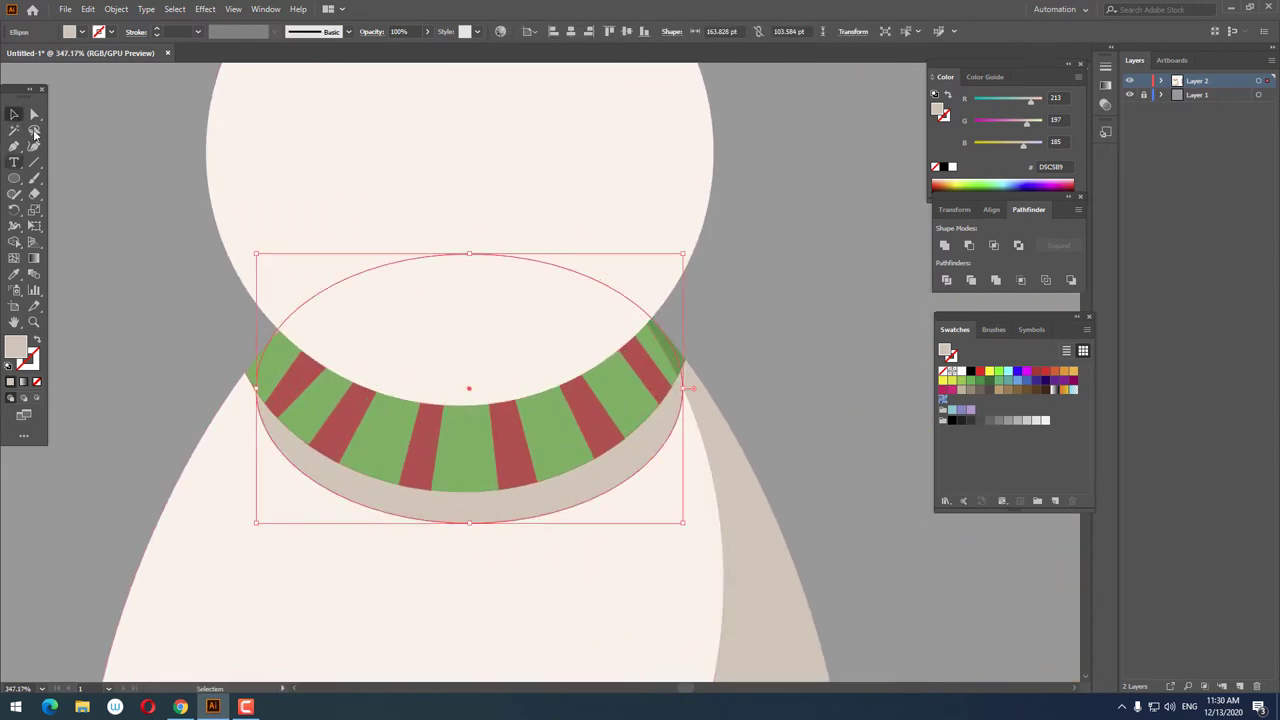
click(35, 147)
drag(684, 391, 691, 390)
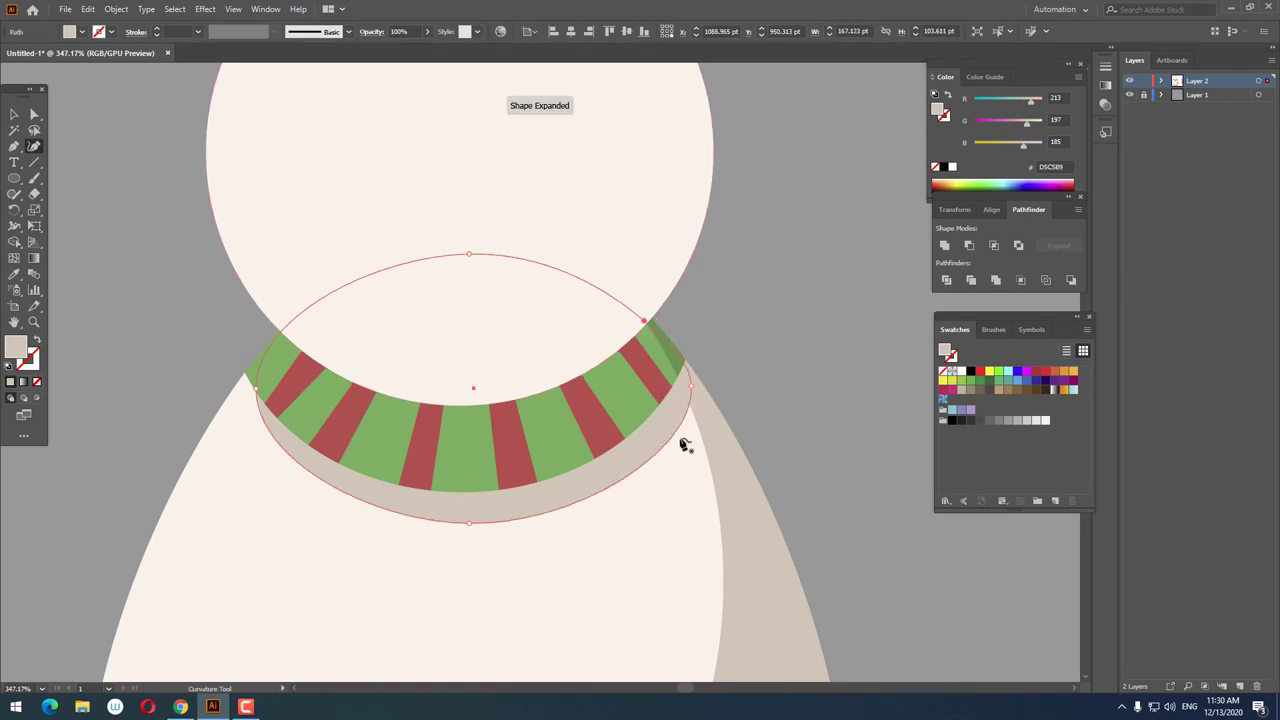
click(302, 320)
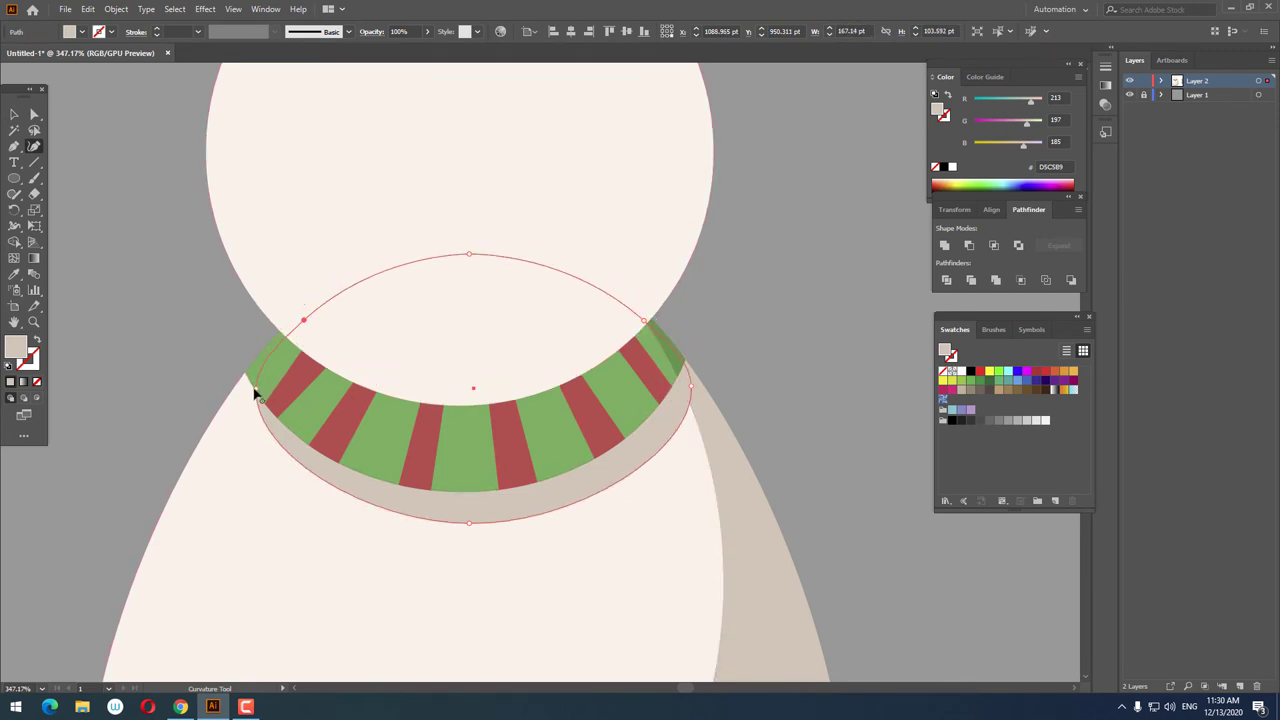
drag(255, 393, 246, 385)
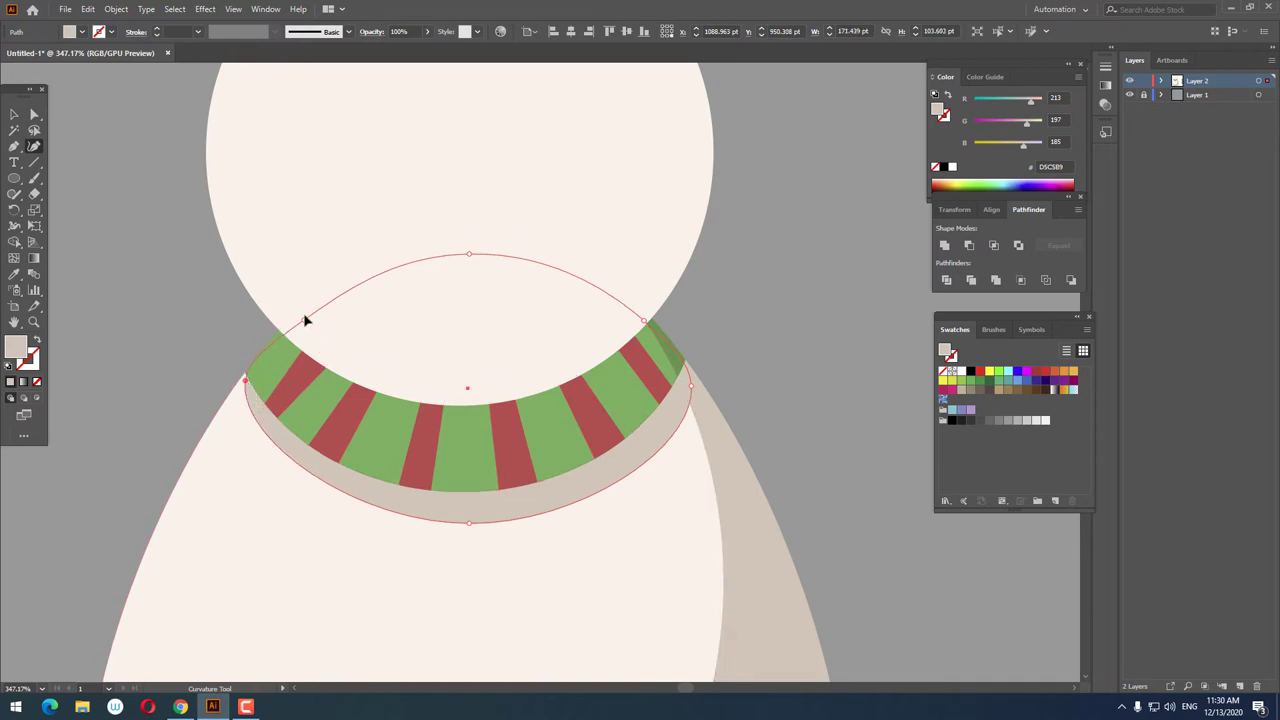
- Draw a rectangle across the top of the snowman's head
key(z)
drag(329, 355, 314, 409)
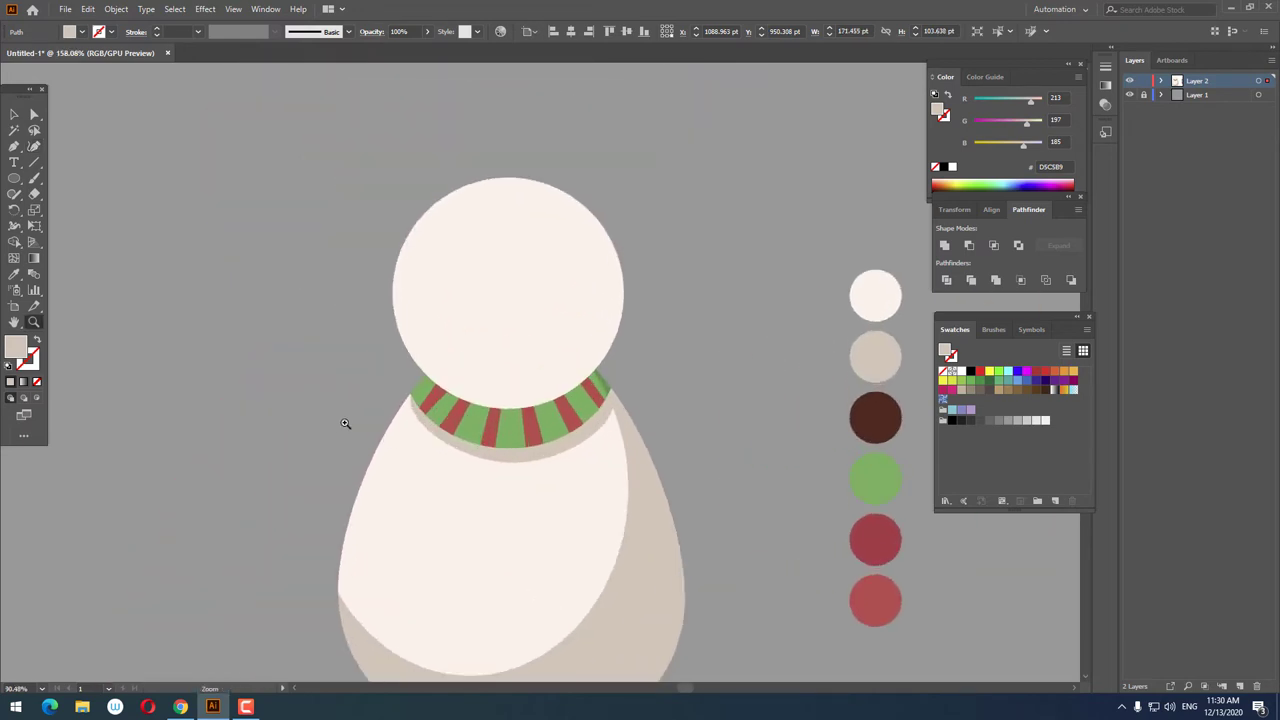
key(ctrl+0)
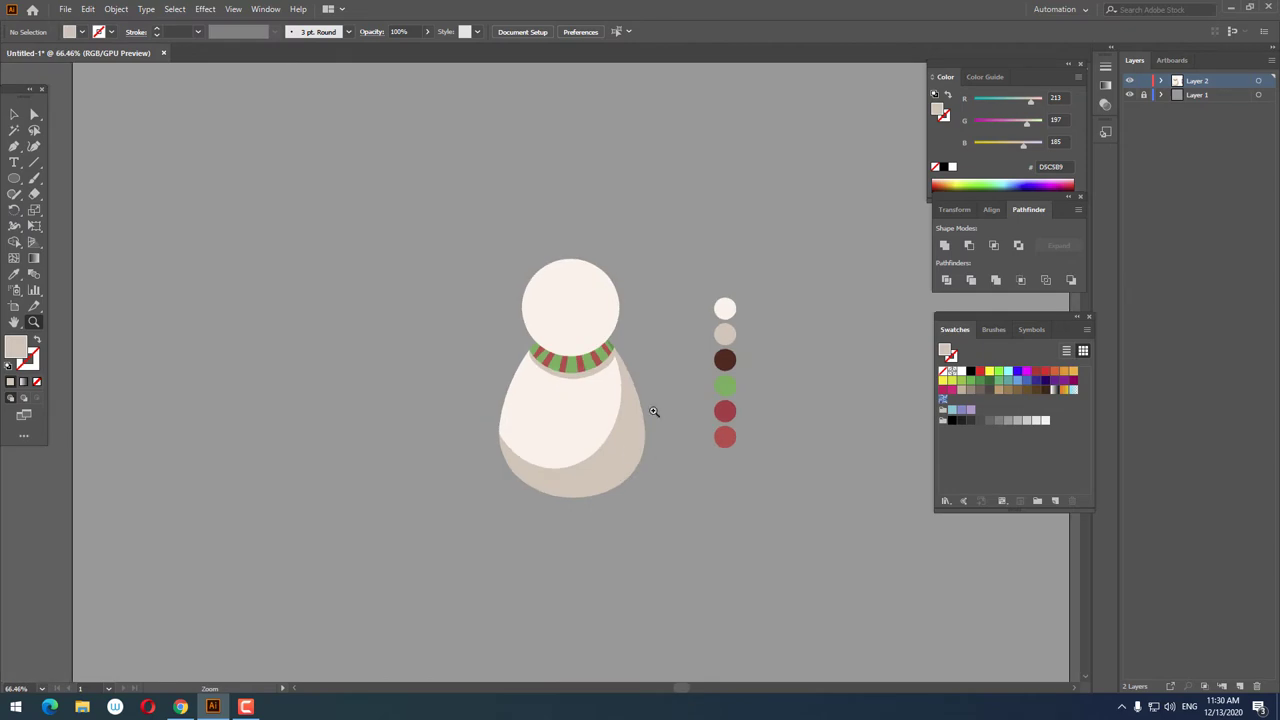
drag(645, 368, 625, 315)
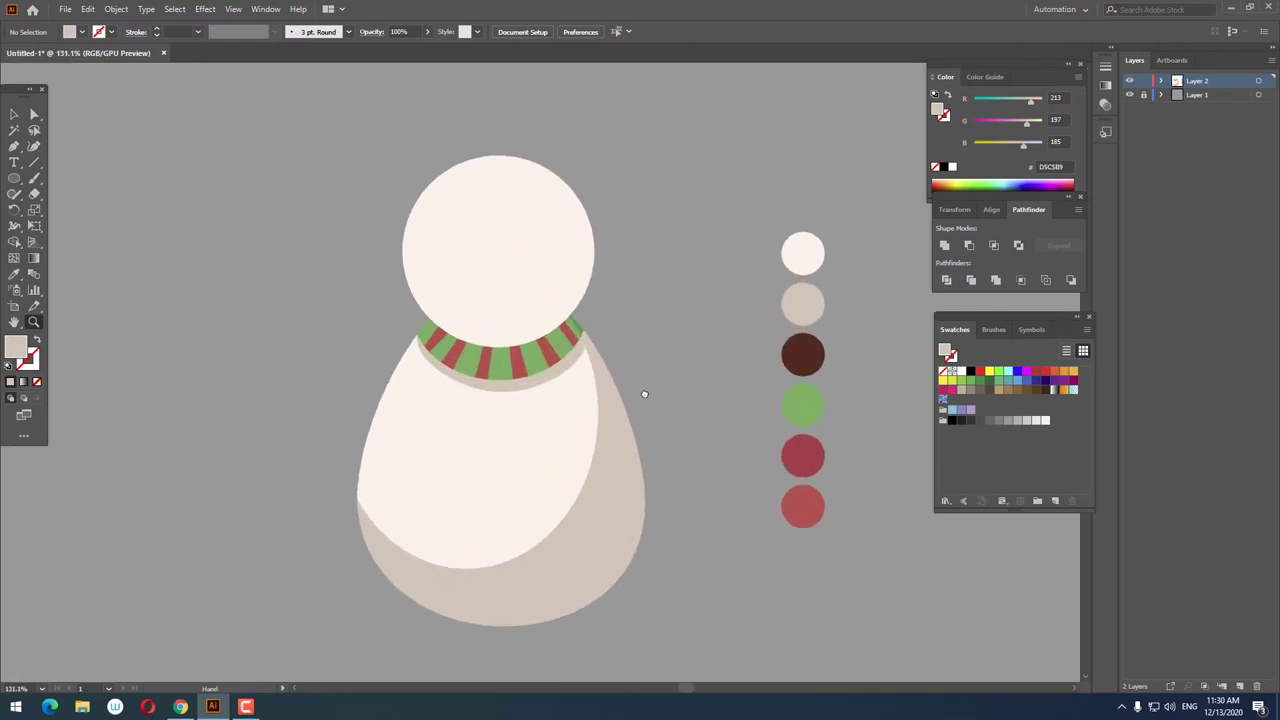
mouse_move(644, 394)
mouse_down()
mouse_move(580, 366)
mouse_move(571, 429)
mouse_up()
click(36, 180)
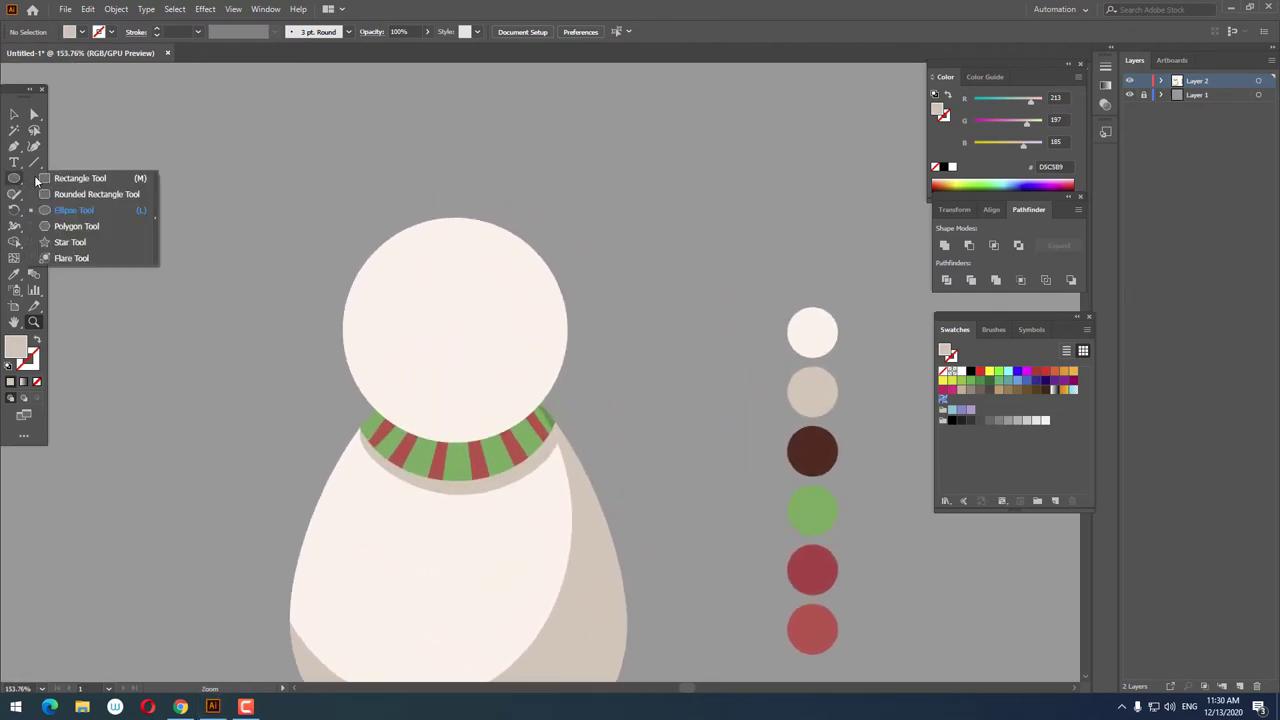
click(80, 178)
drag(305, 229, 572, 310)
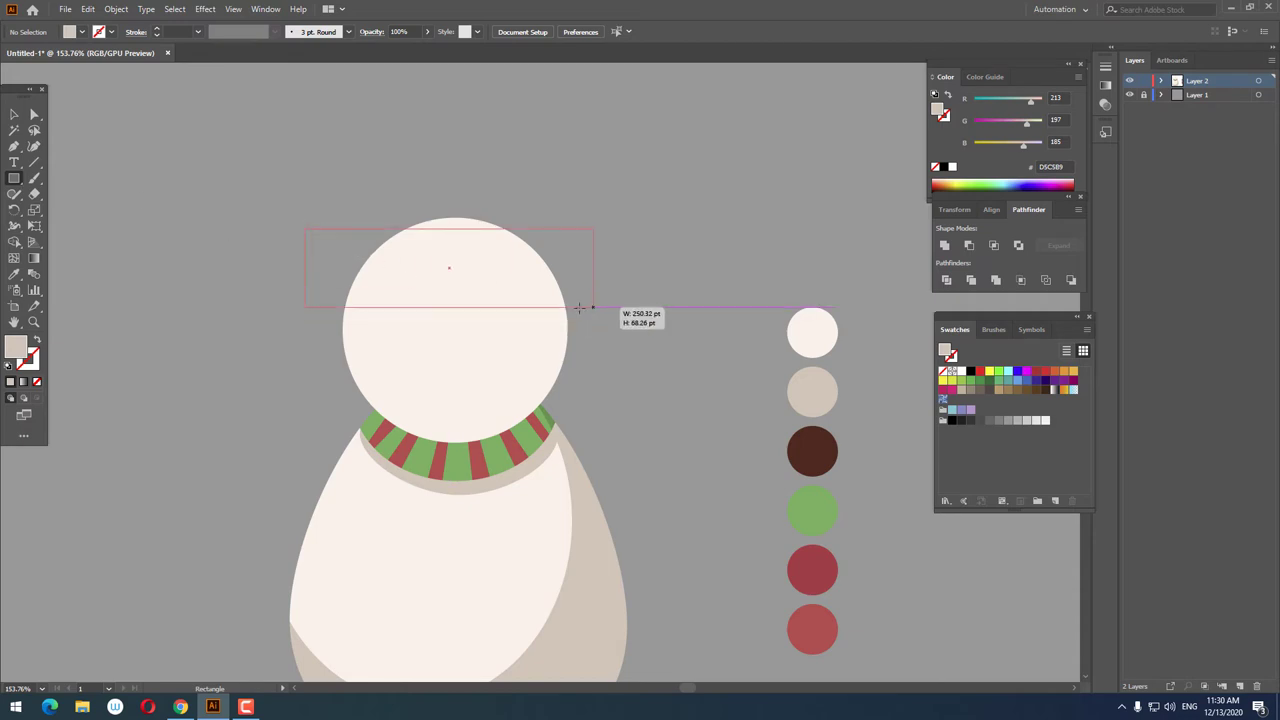
- Fill the rectangle with the sampled red and centre it over the head
click(17, 275)
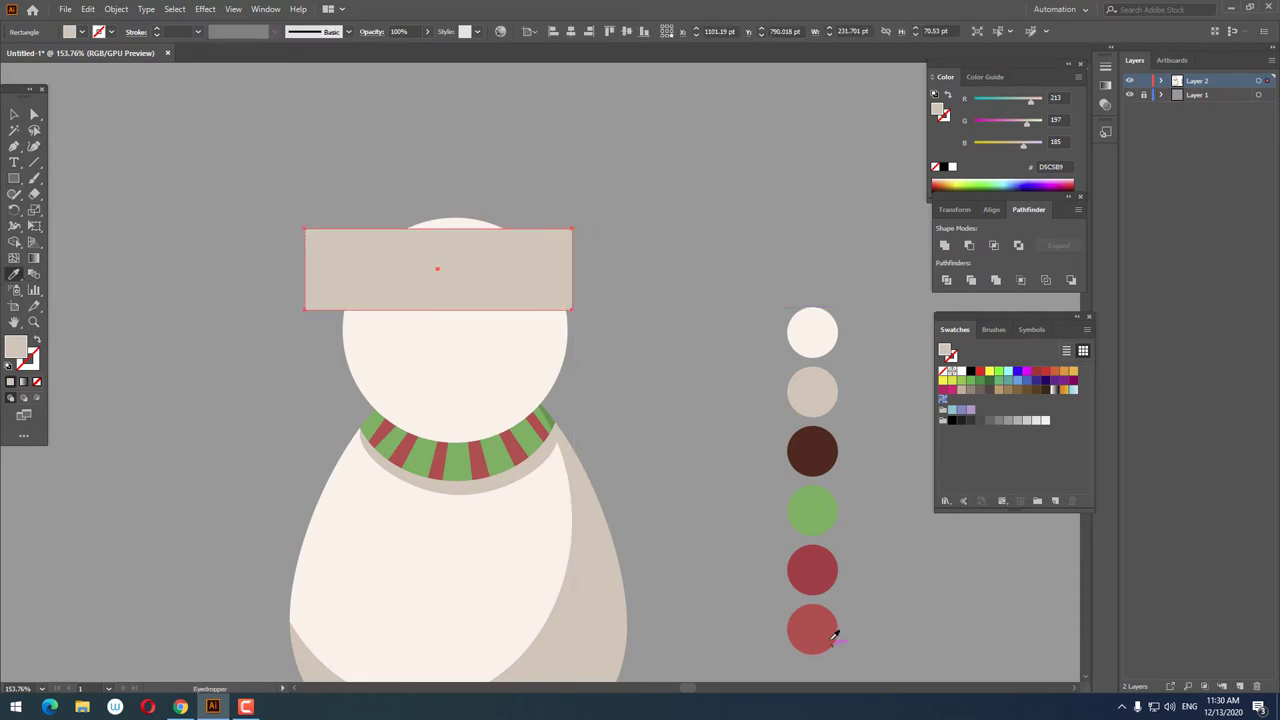
click(834, 632)
drag(546, 363, 566, 363)
click(15, 116)
drag(448, 251, 481, 262)
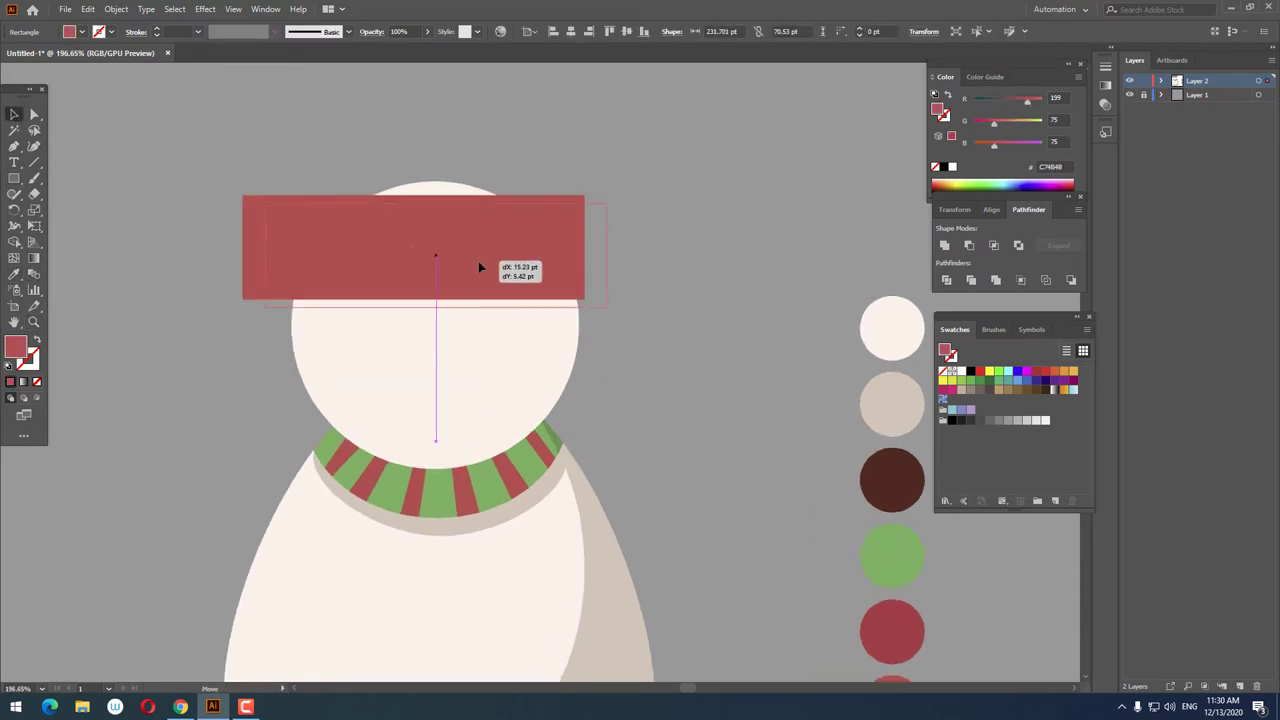
- Curve the rectangle's top and bottom edges with the Curvature tool
click(33, 148)
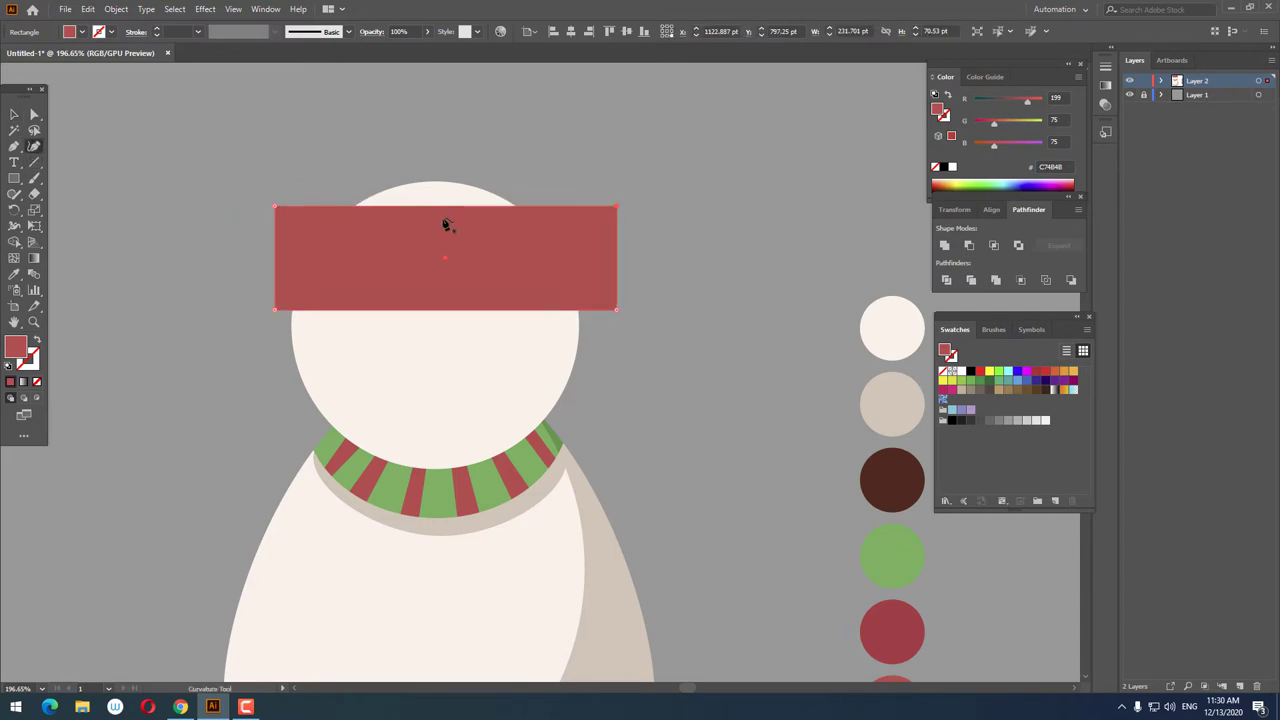
drag(448, 198, 447, 195)
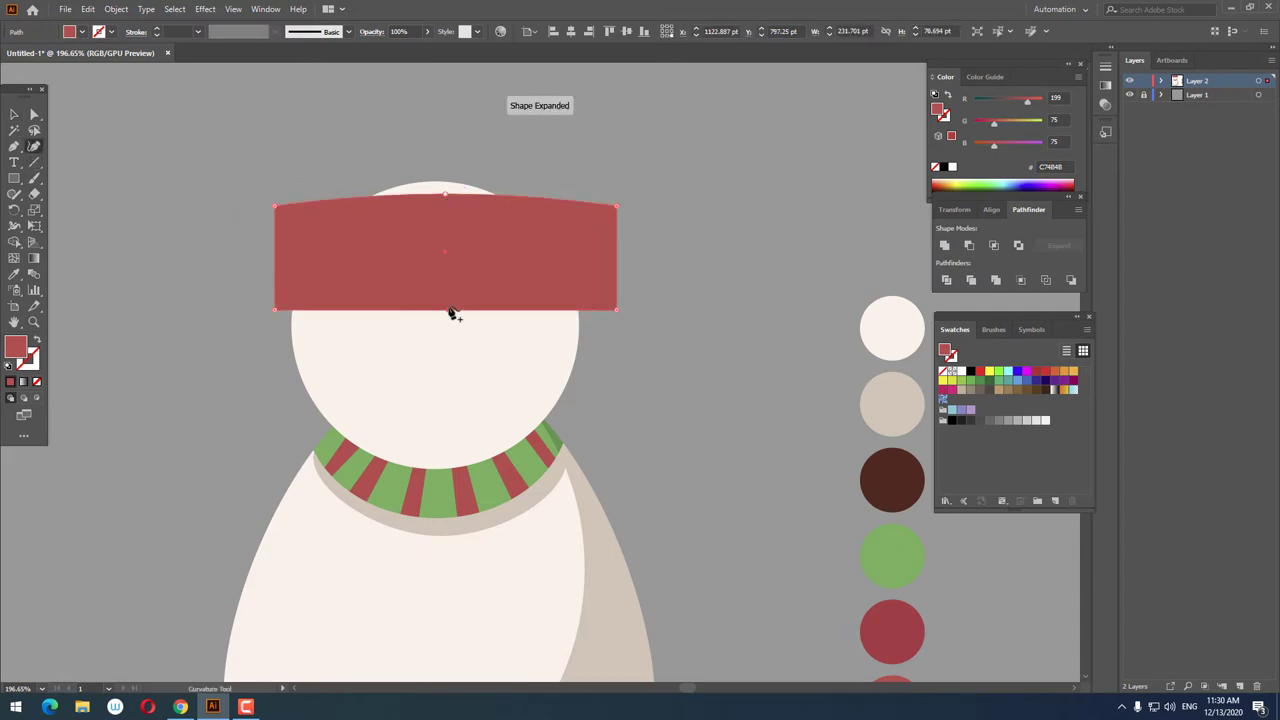
drag(455, 295, 454, 289)
scroll(334, 234, down, 3)
scroll(254, 211, up, 4)
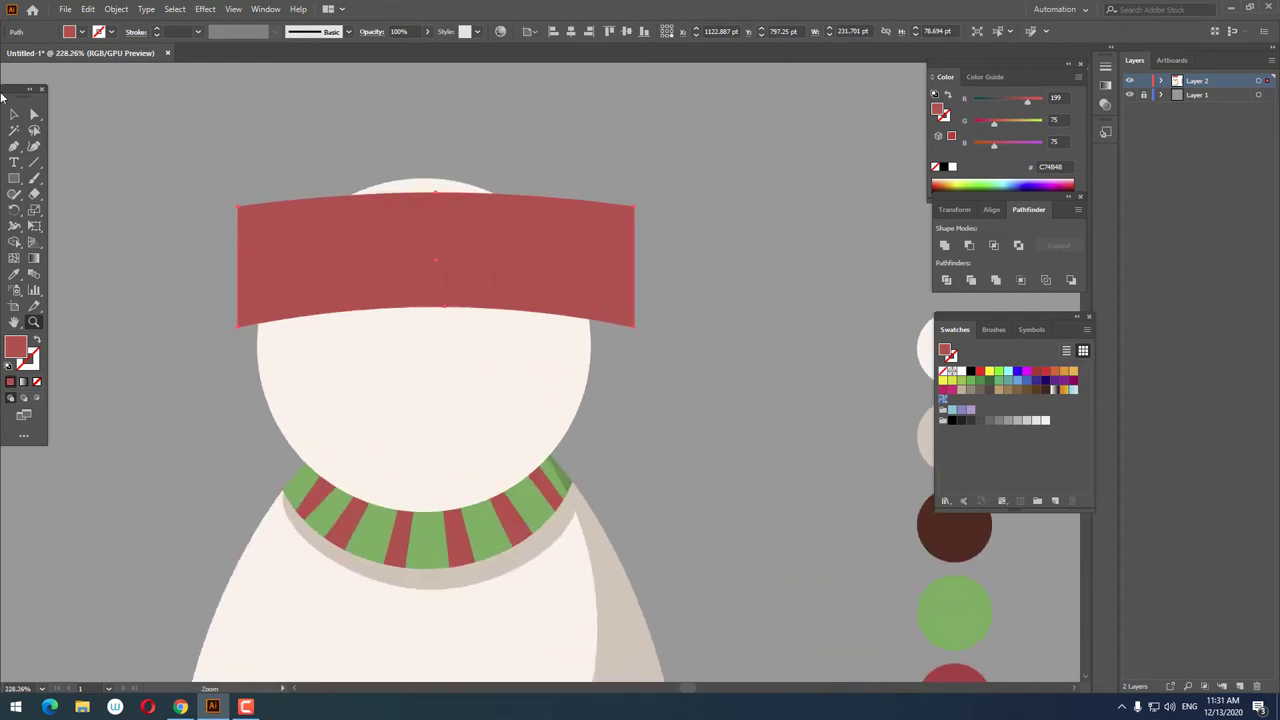
- Nudge and shrink the red band, then round off its corners
key(v)
drag(526, 272, 519, 281)
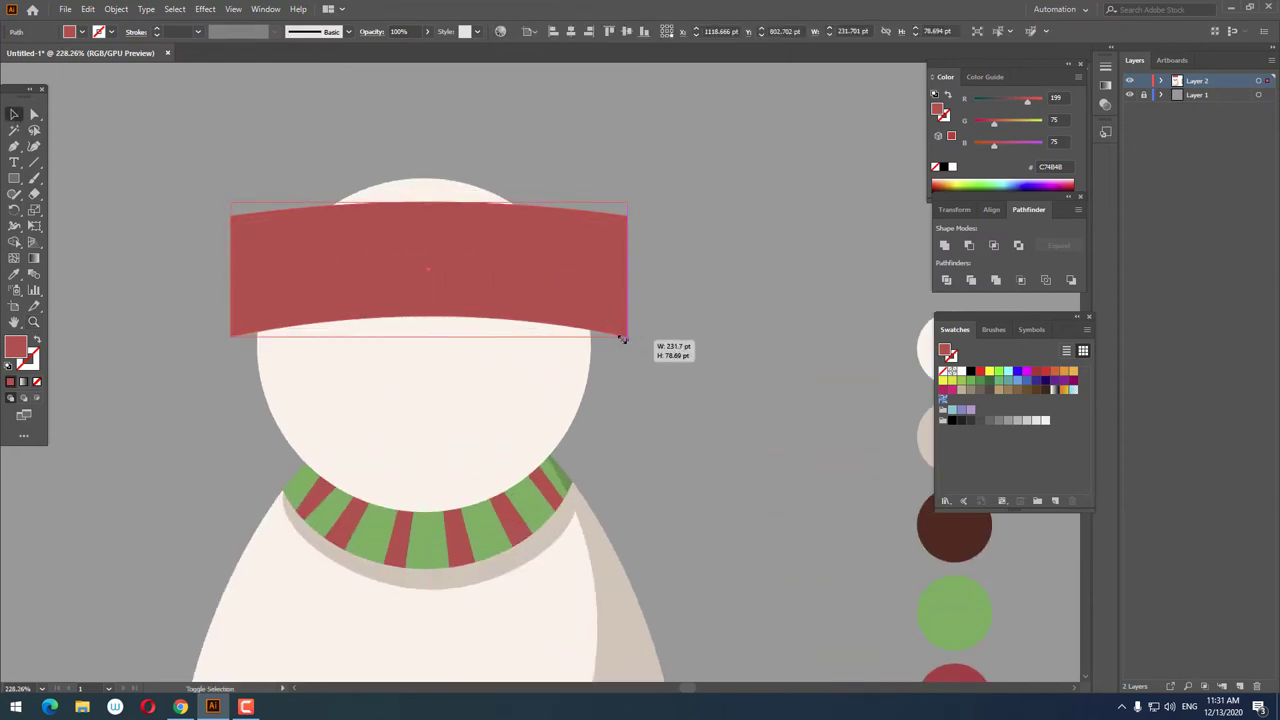
mouse_move(622, 339)
mouse_down()
mouse_move(618, 314)
mouse_move(574, 277)
mouse_up()
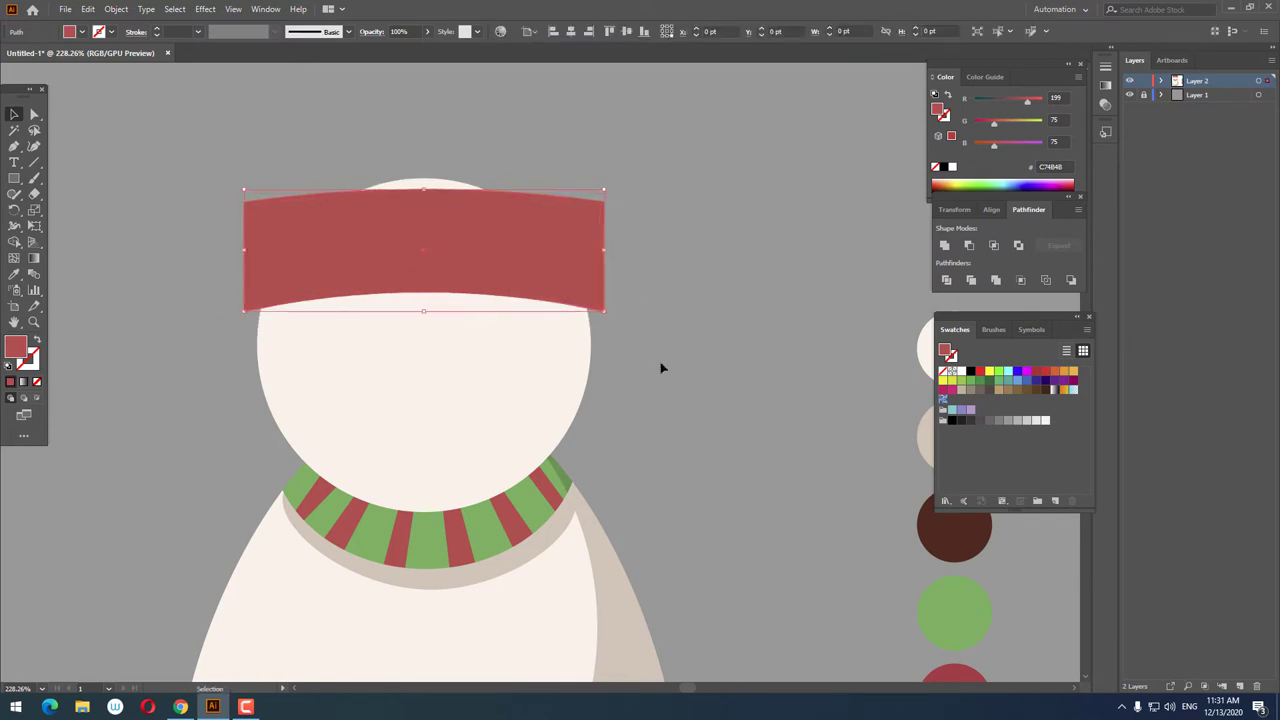
click(660, 368)
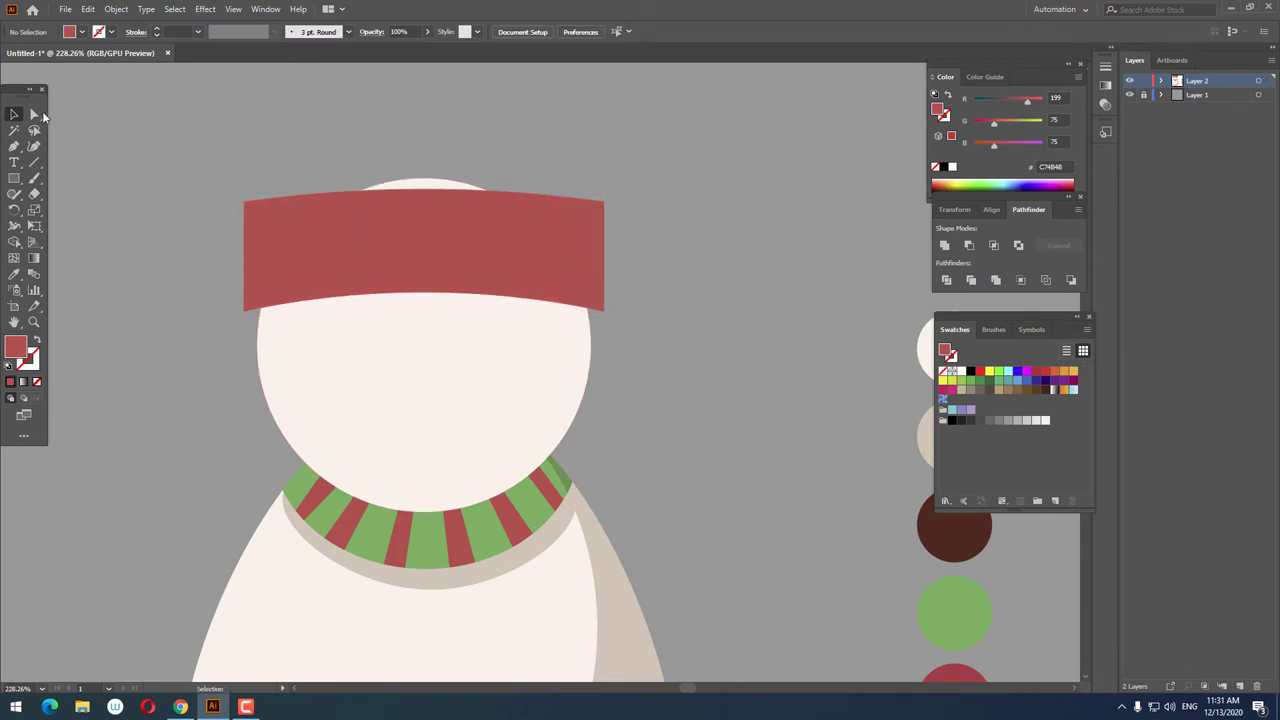
click(363, 230)
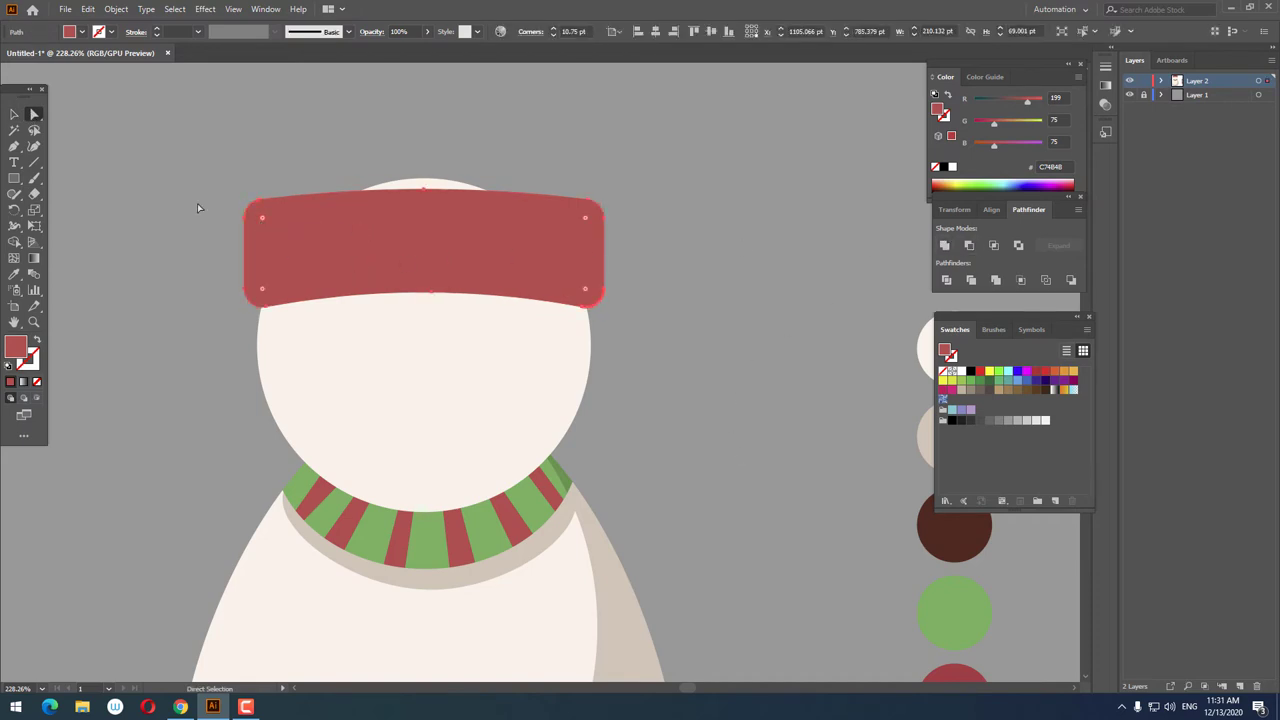
click(13, 114)
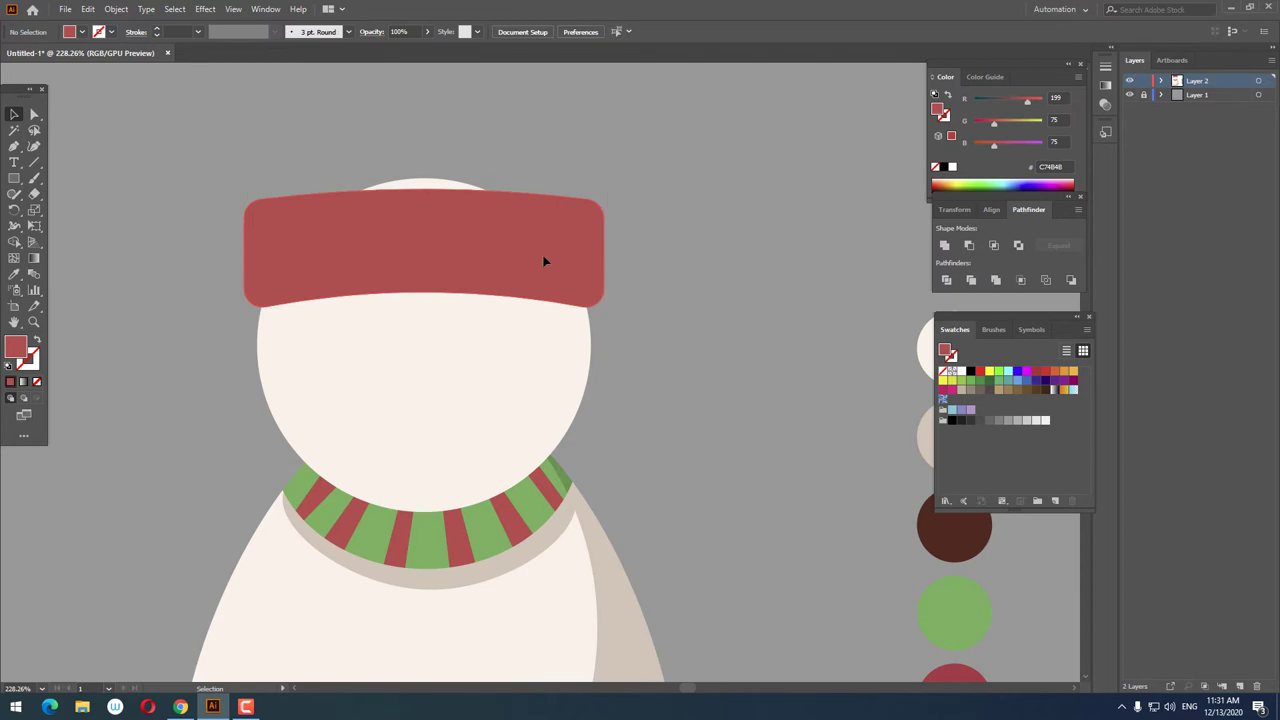
click(660, 330)
- Widen the red hat band slightly
key(z)
scroll(666, 397, down, 3)
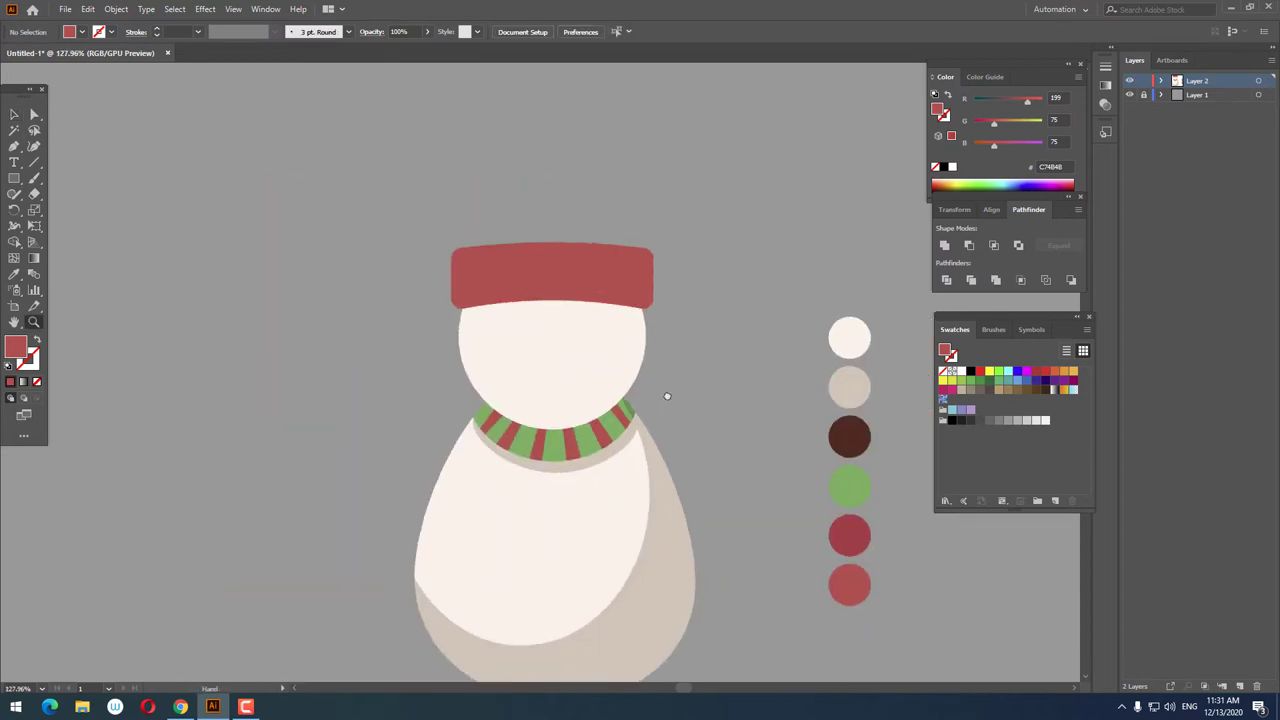
scroll(660, 400, up, 2)
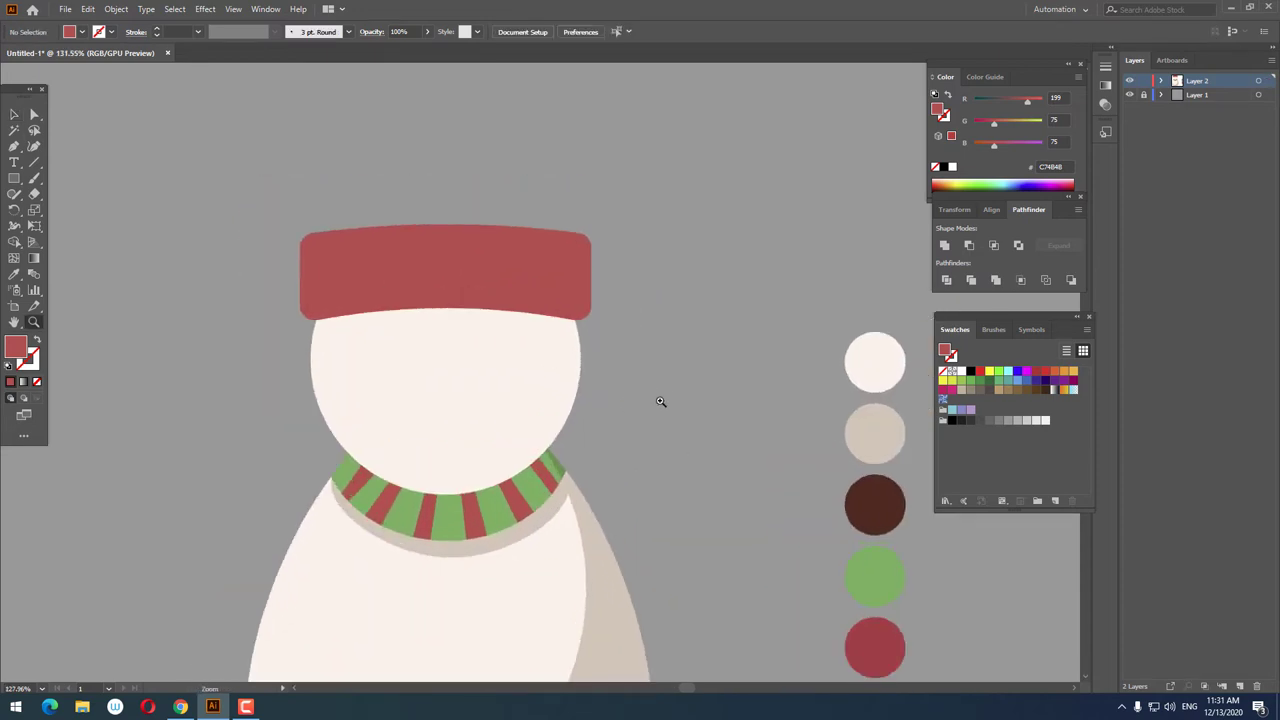
click(508, 277)
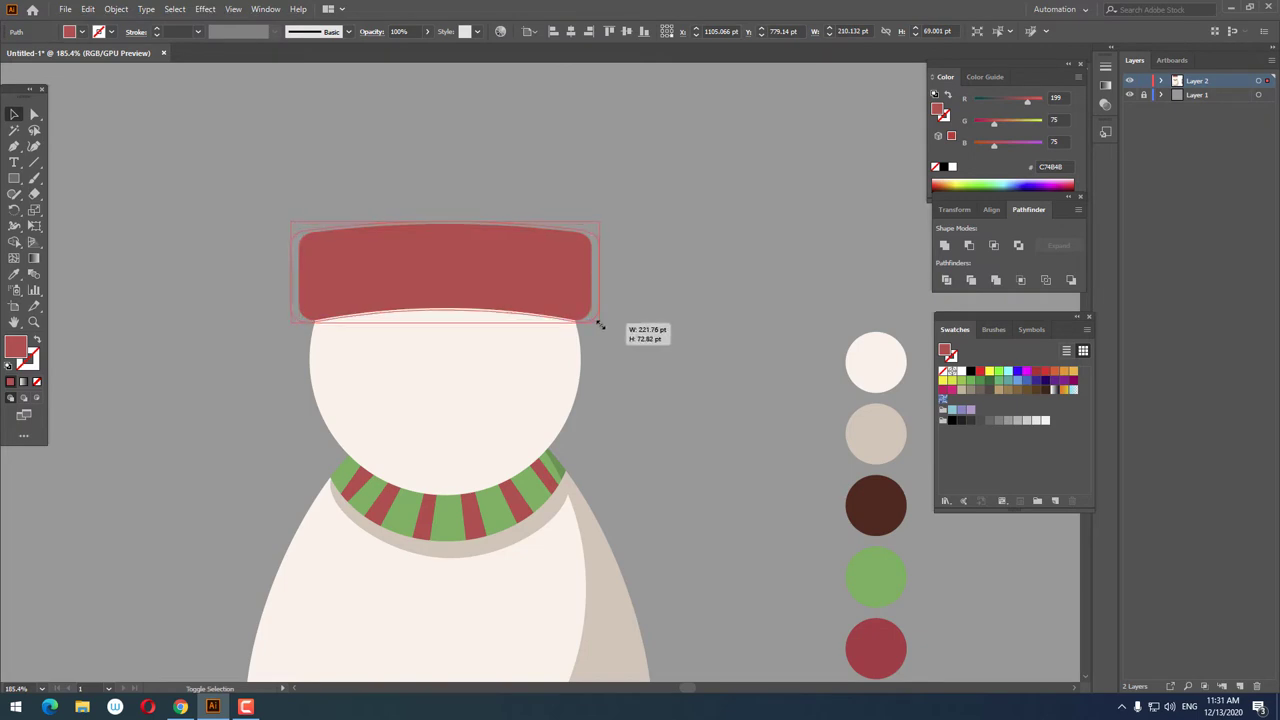
drag(597, 323, 602, 322)
click(694, 426)
- Copy the snowman's face circle and Paste in Front
scroll(629, 414, up, 2)
click(12, 113)
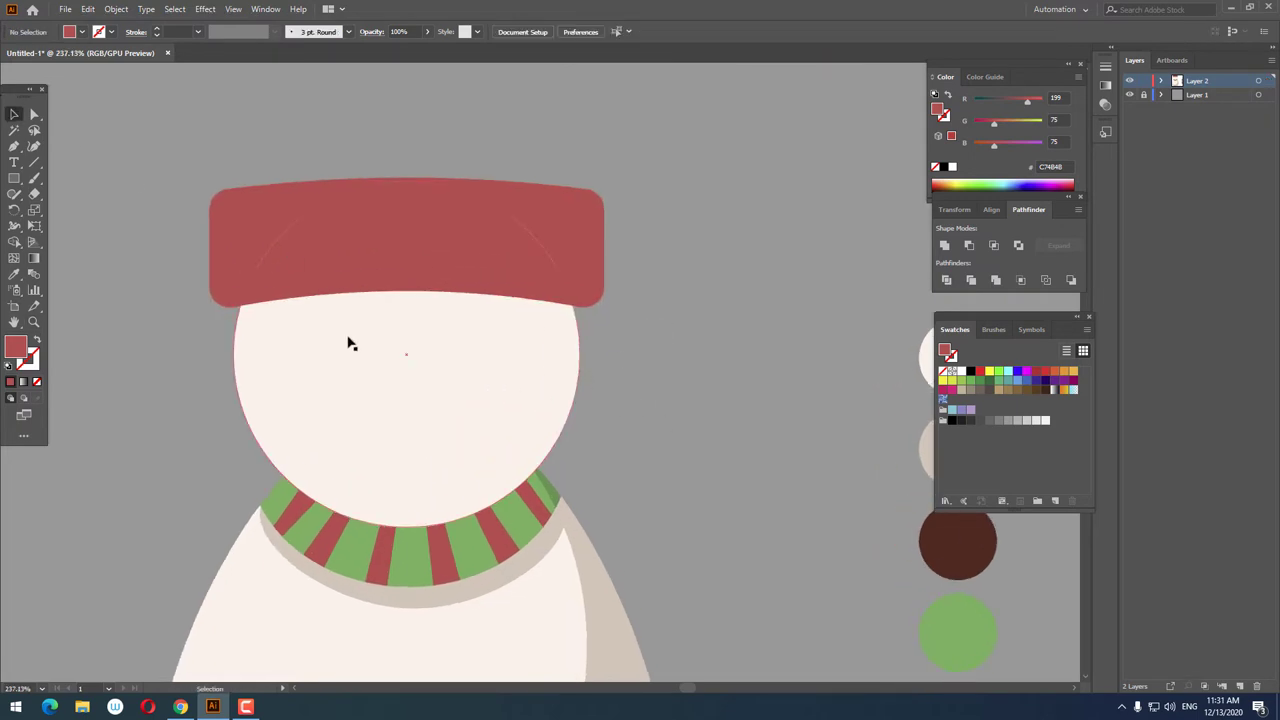
click(350, 342)
click(88, 9)
click(110, 73)
click(88, 9)
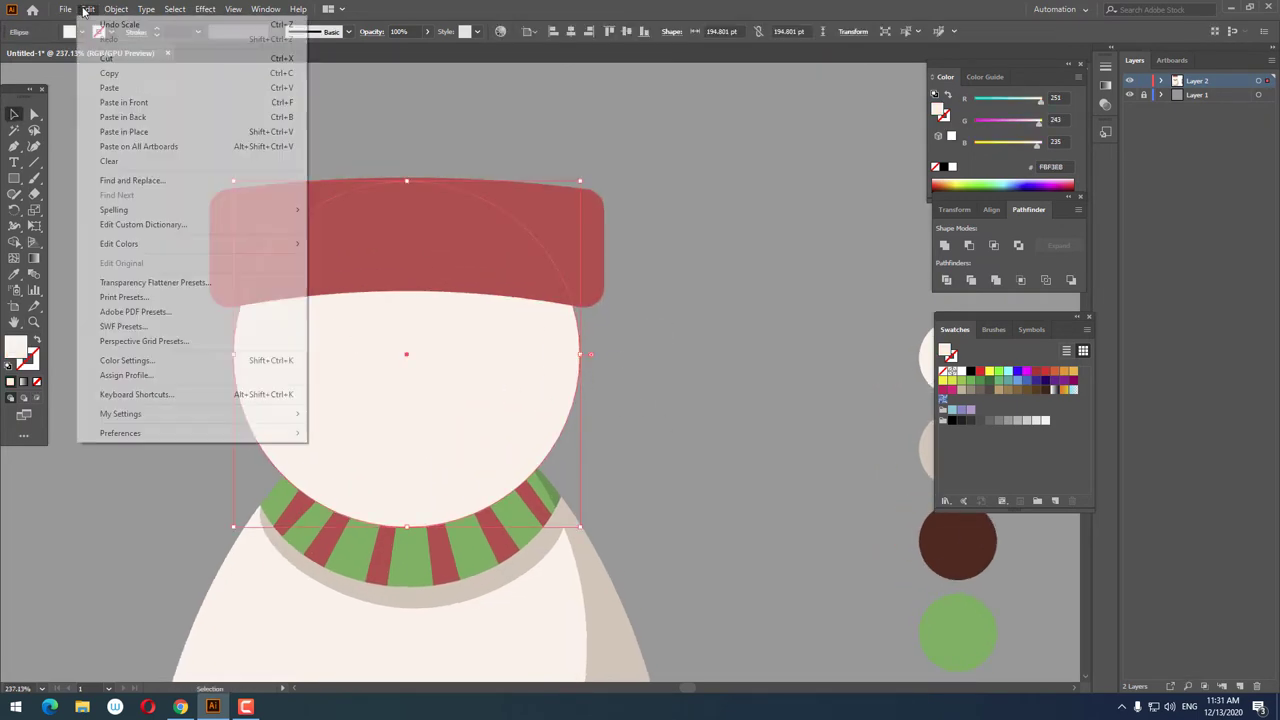
click(123, 102)
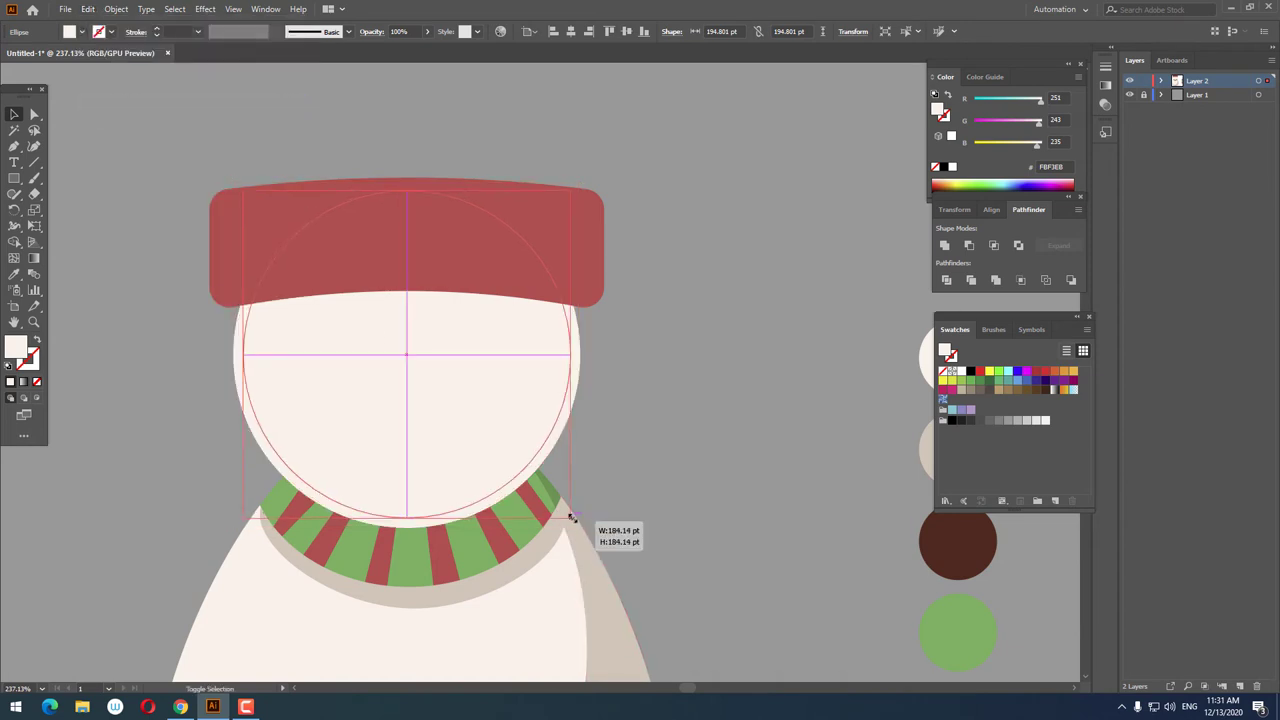
- Recolour the face copy beige with the Eyedropper, after undoing a trial shrink
drag(583, 528, 562, 510)
drag(495, 408, 466, 370)
key(ctrl+z)
key(ctrl+z)
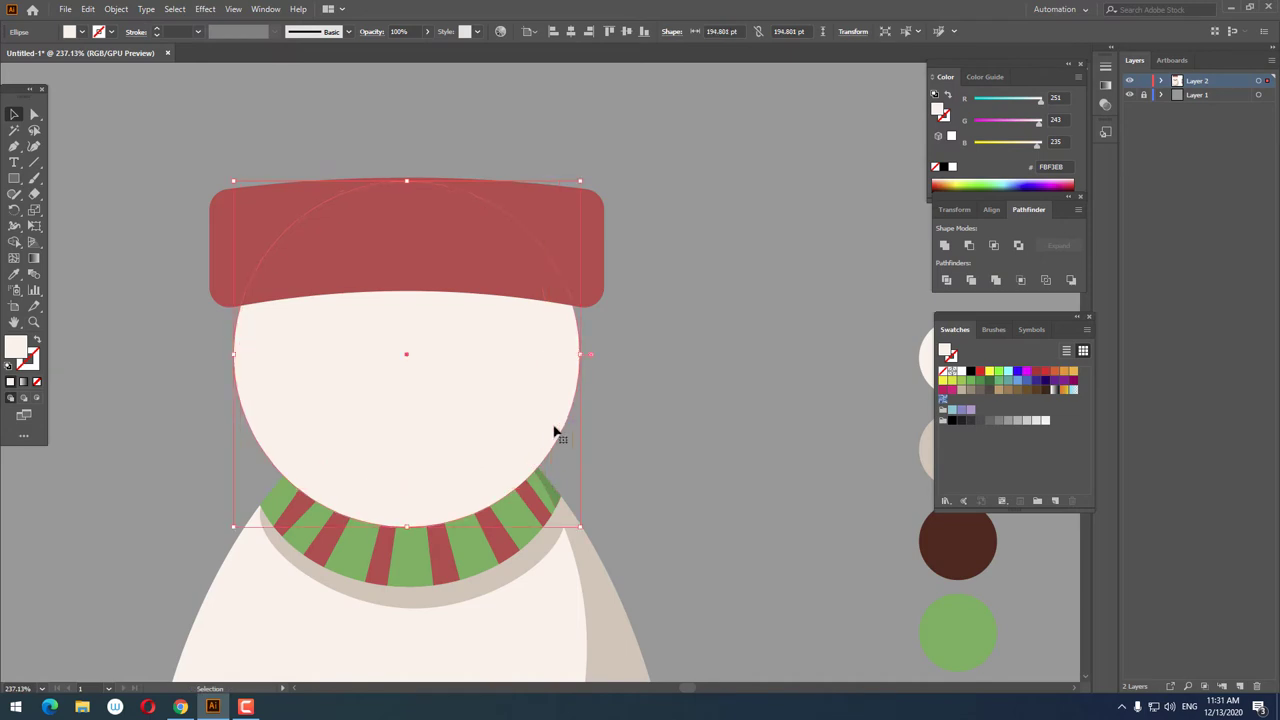
click(14, 273)
click(624, 623)
key(z)
mouse_move(624, 623)
mouse_down()
mouse_move(360, 429)
mouse_move(457, 286)
mouse_move(531, 460)
mouse_move(641, 511)
mouse_up()
drag(394, 334, 391, 363)
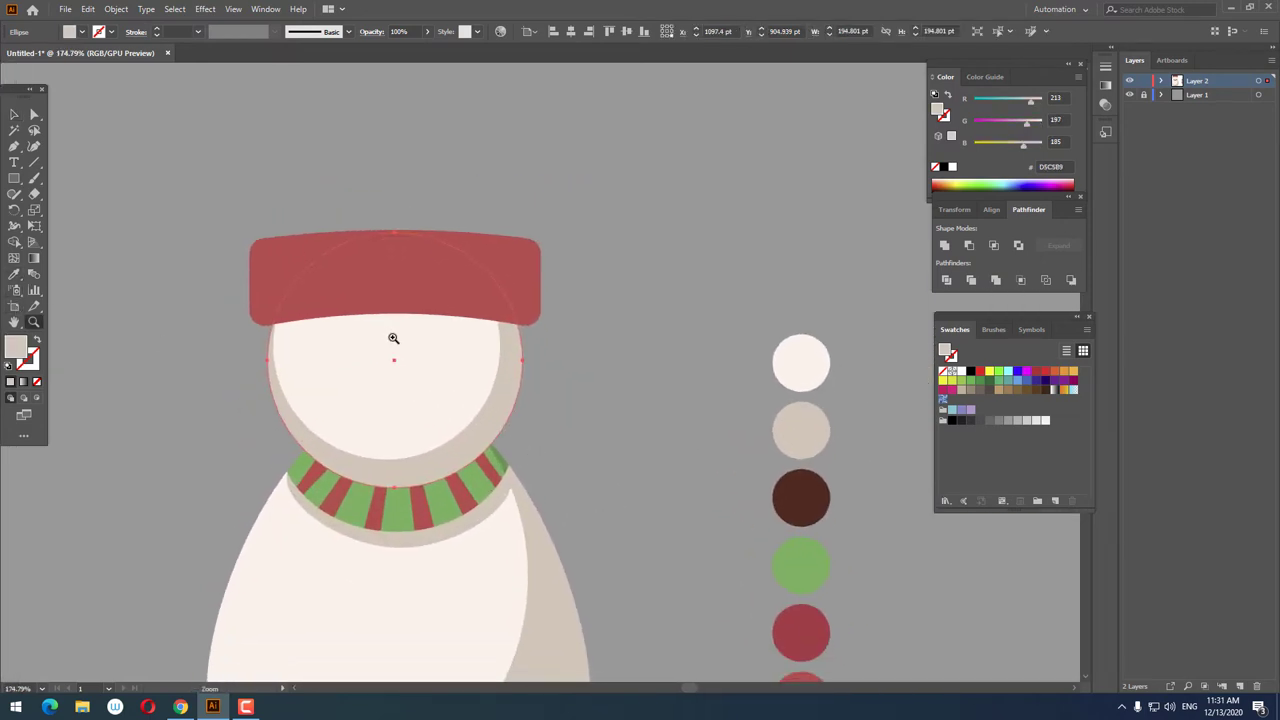
click(8, 115)
- Paste a copy of the red hat band in front and position it just below the band
click(309, 298)
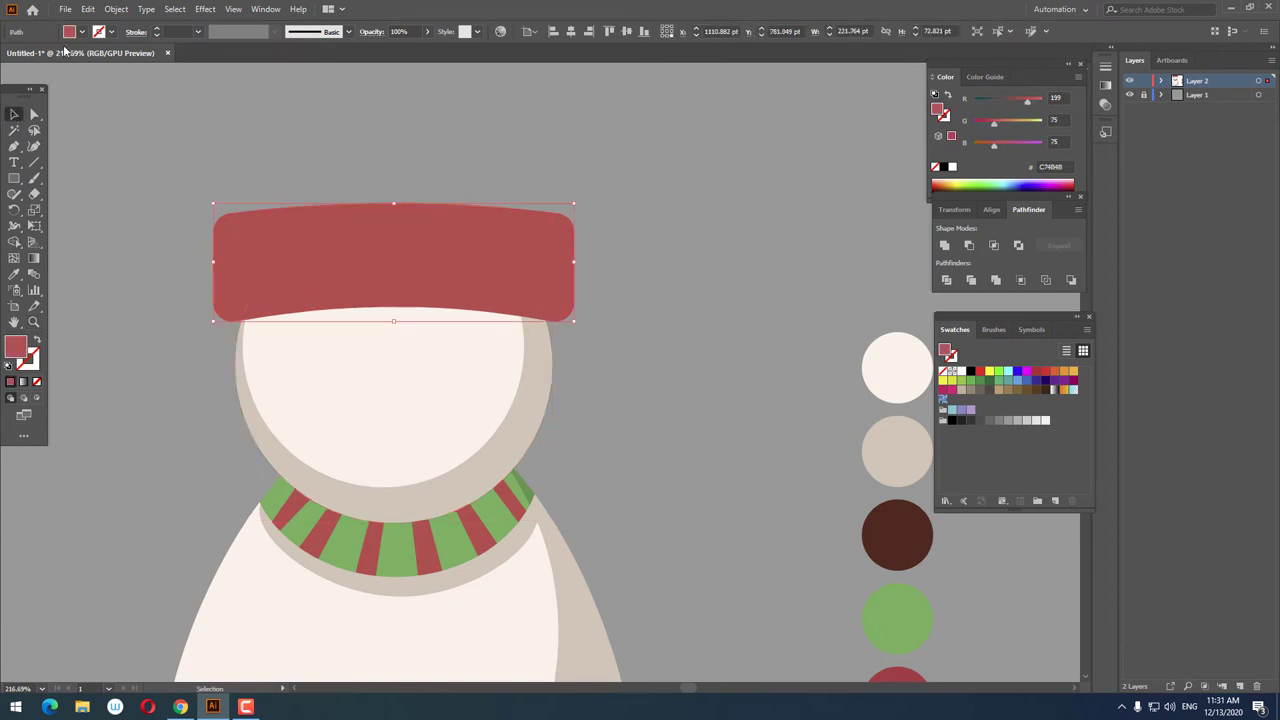
click(88, 9)
click(125, 73)
click(88, 9)
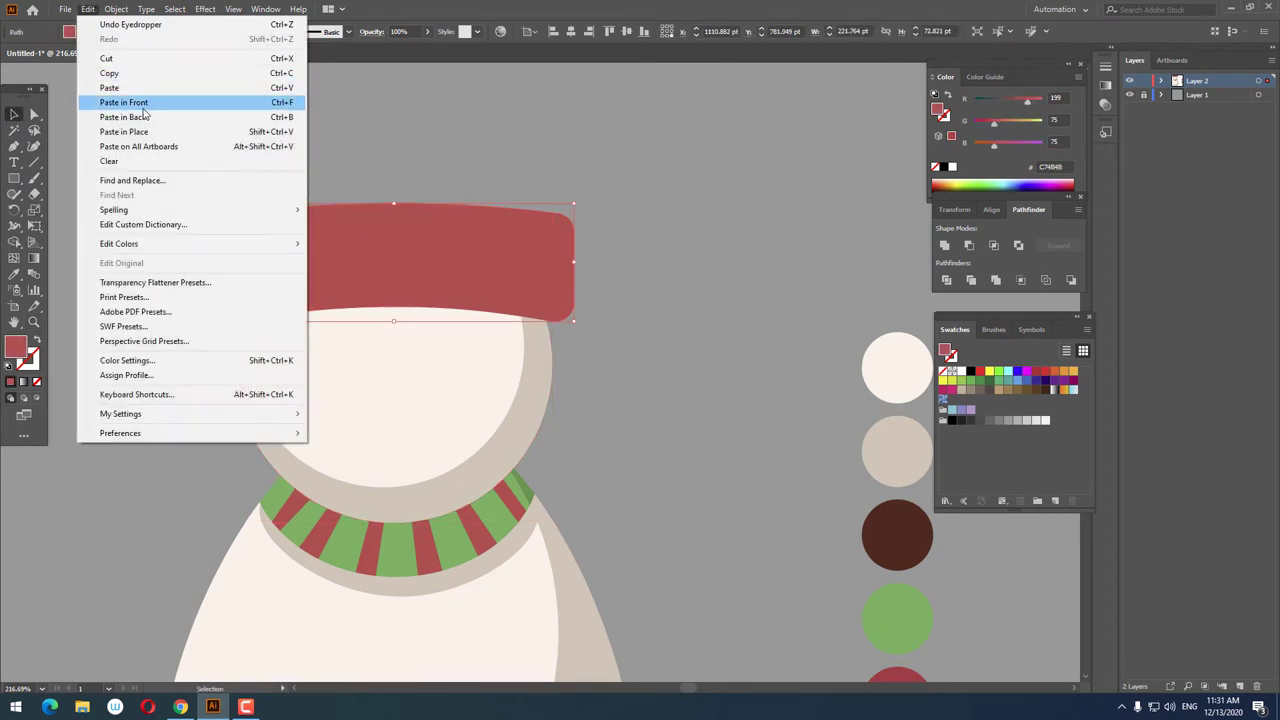
click(124, 102)
drag(513, 271, 511, 299)
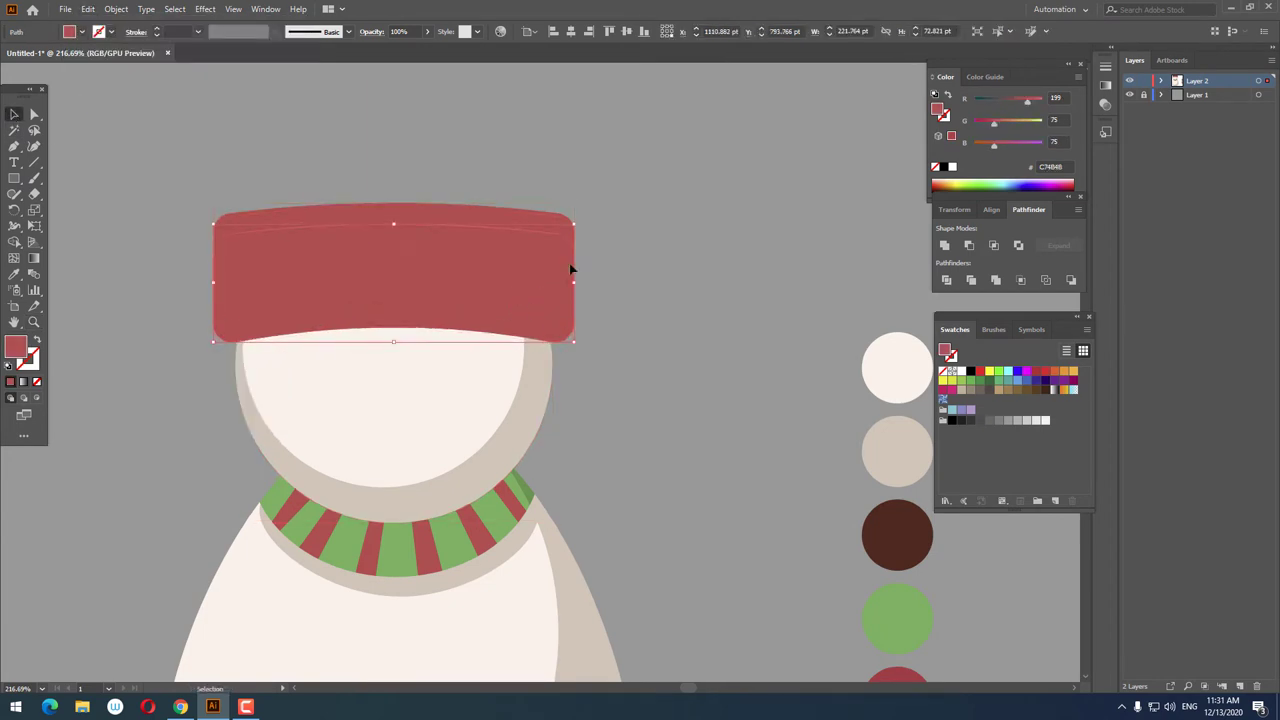
key(ctrl+z)
- Colour the hat copy beige and send it behind the red hat as a shadow strip
click(18, 274)
click(897, 450)
scroll(417, 232, up, 1)
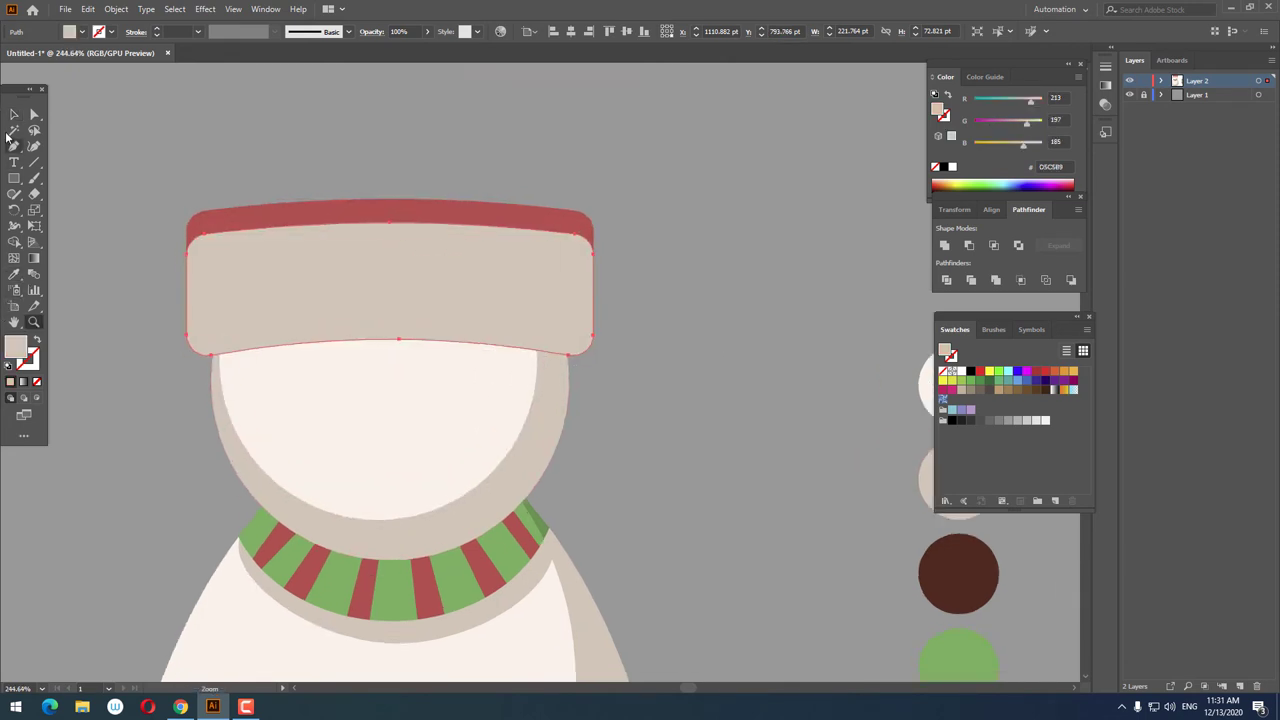
key(v)
right_click(383, 341)
mouse_move(450, 556)
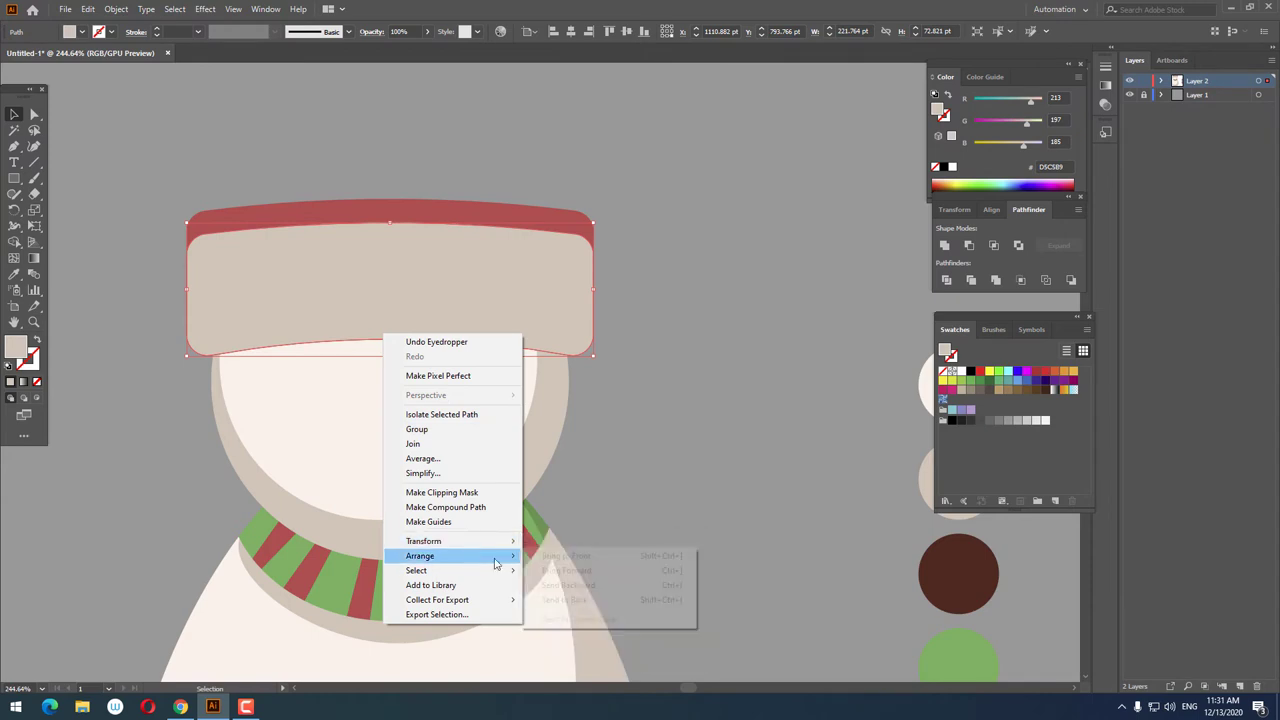
click(645, 599)
click(746, 494)
key(z)
scroll(591, 463, down, 2)
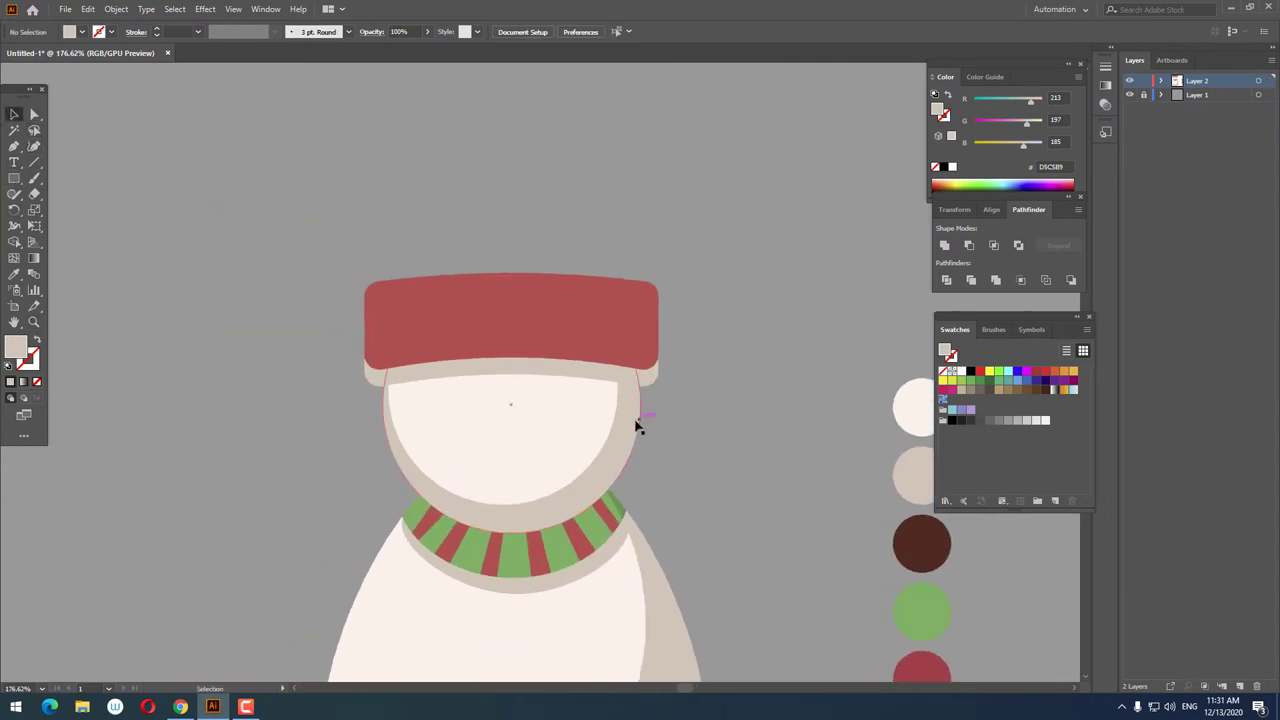
- Divide the hat and face shapes together and ungroup the resulting pieces
drag(593, 386, 690, 430)
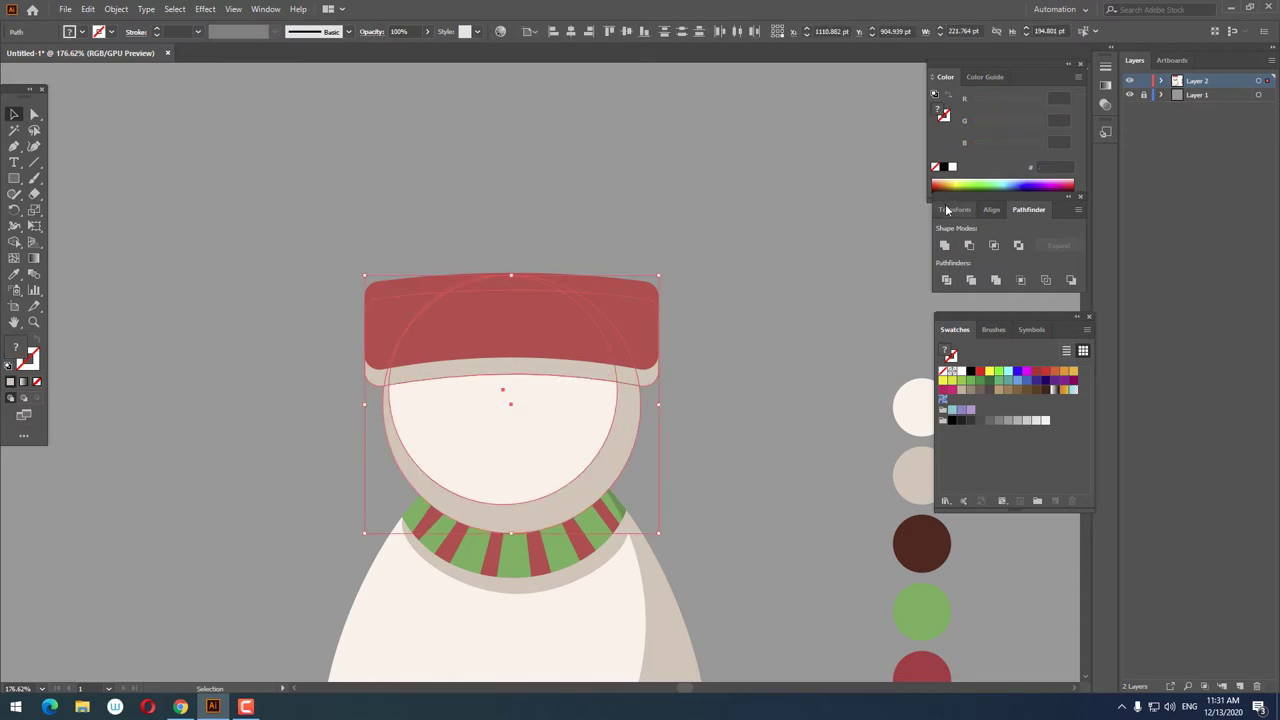
right_click(594, 406)
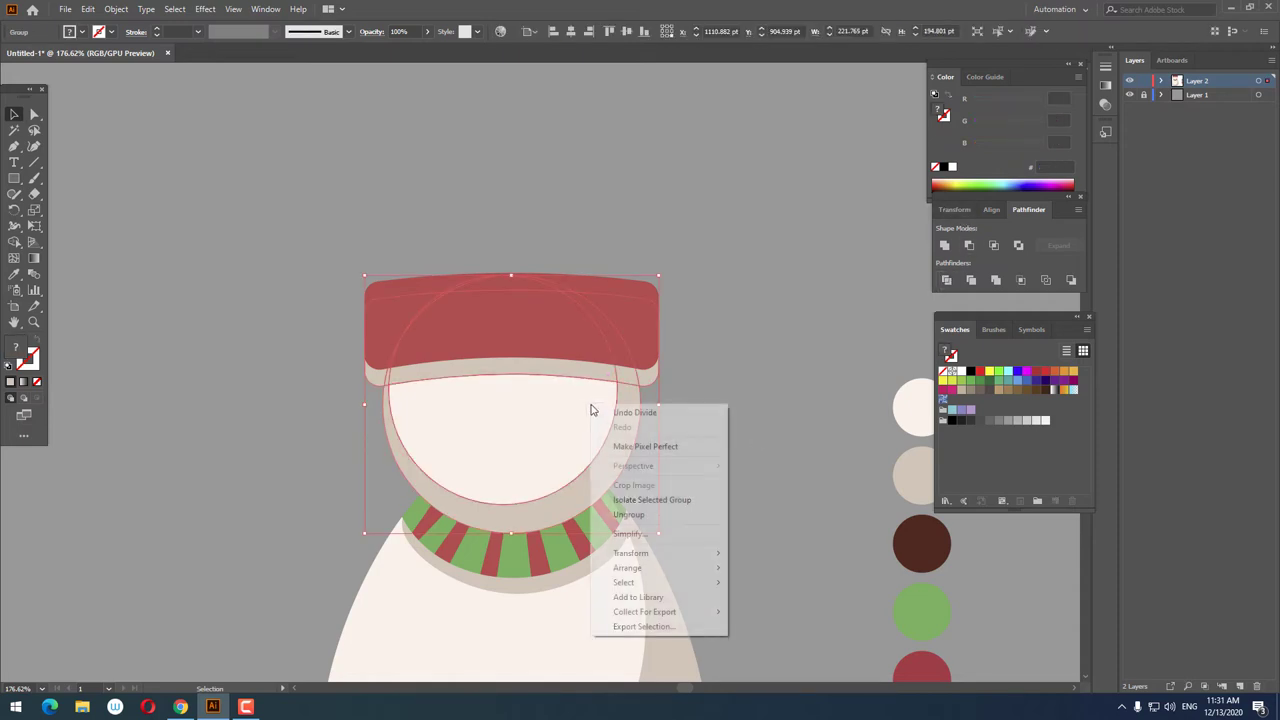
click(643, 517)
click(657, 402)
click(656, 384)
click(366, 381)
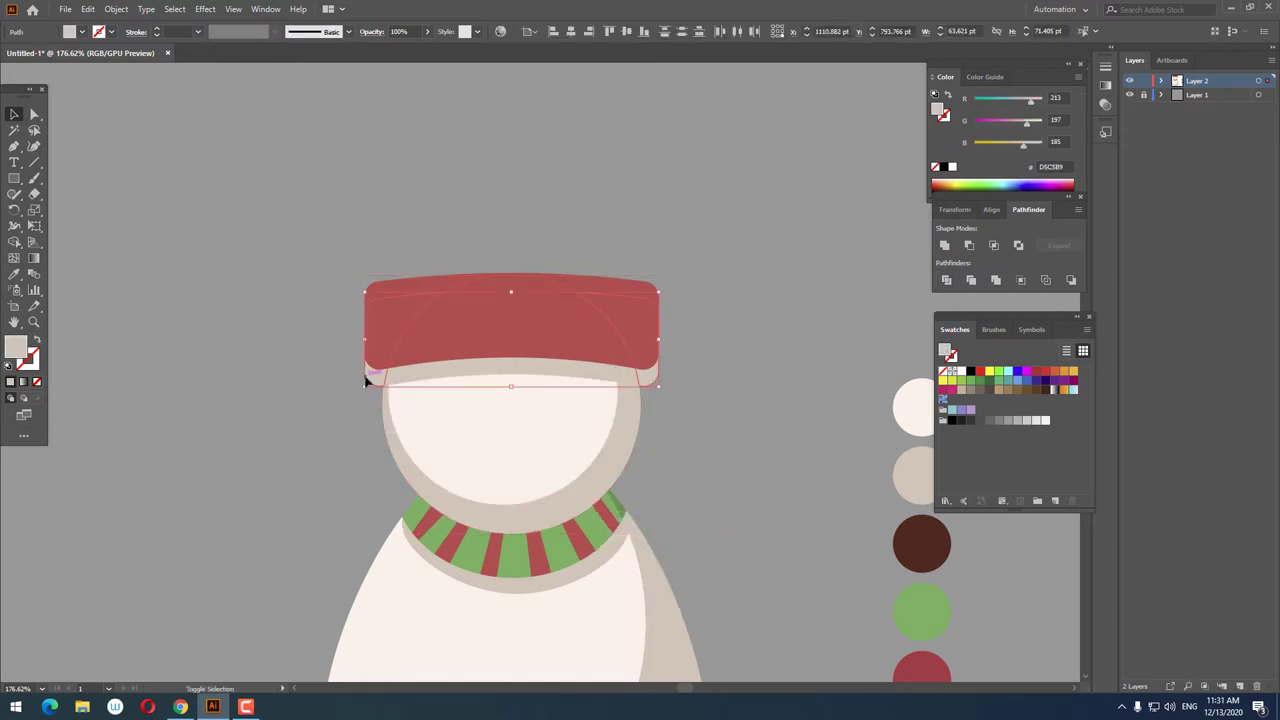
click(802, 479)
- Unite the cream face pieces back into one shape
key(z)
click(694, 467)
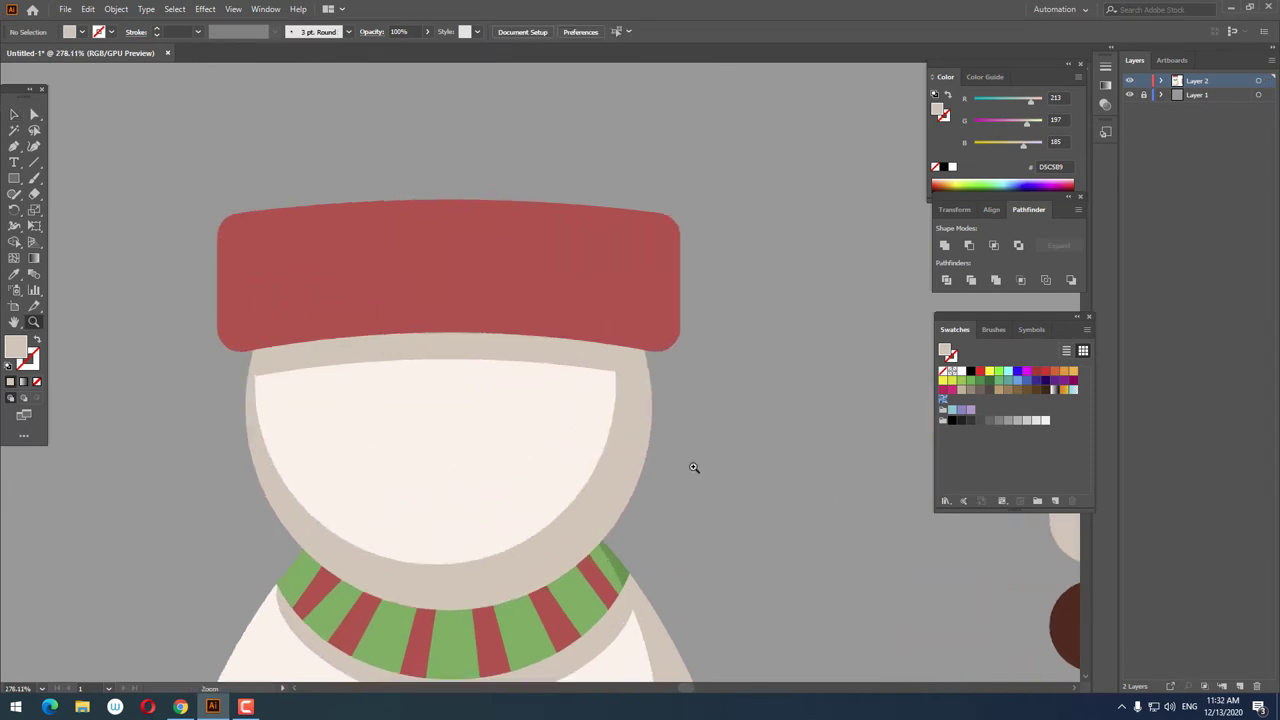
click(278, 366)
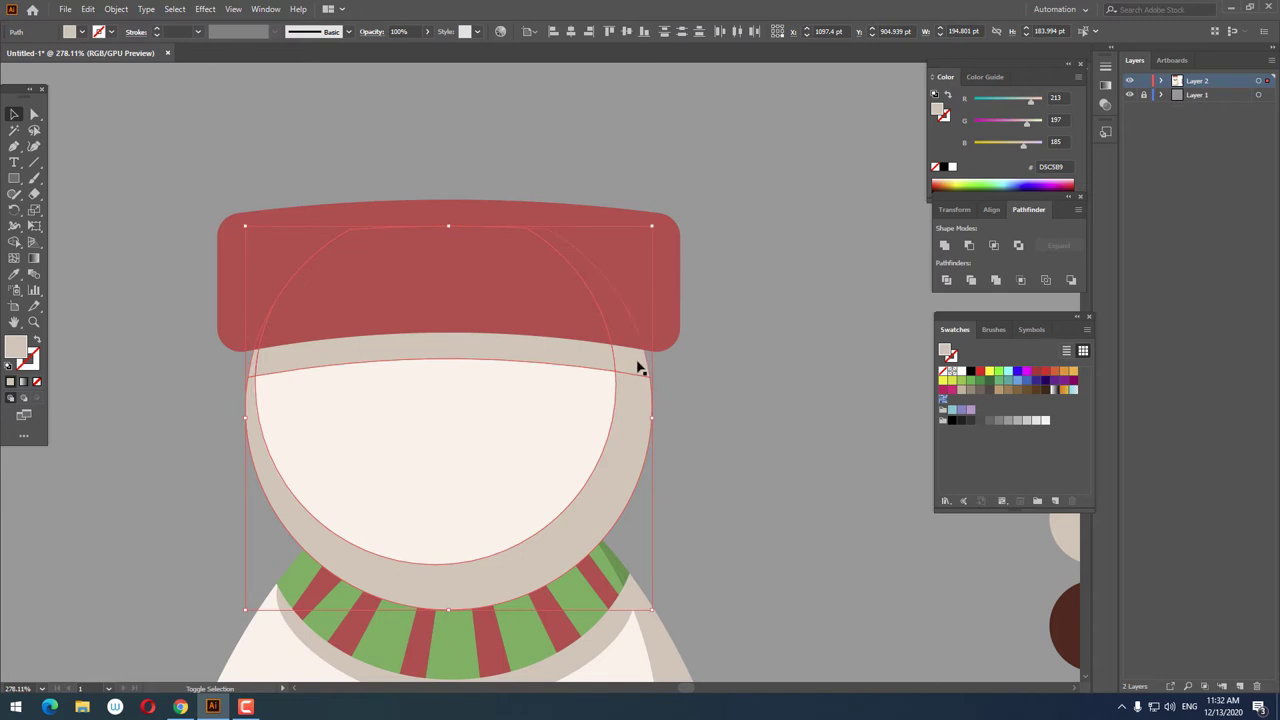
click(945, 245)
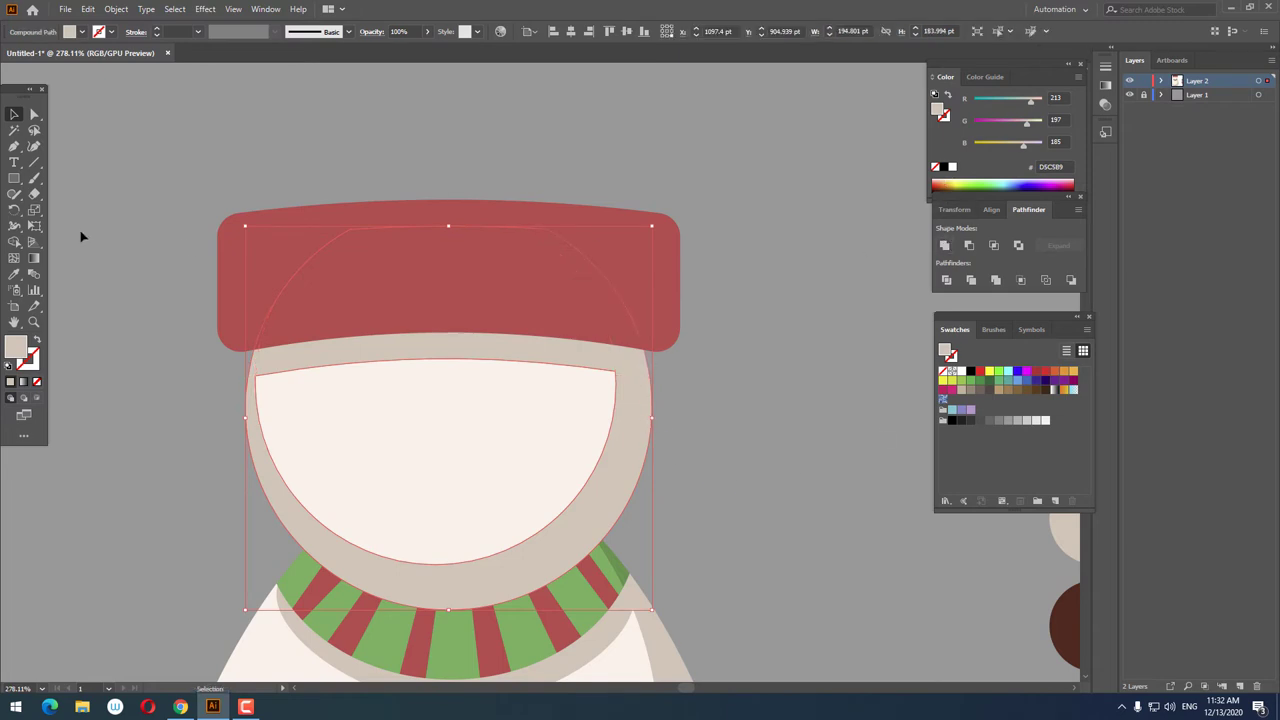
- Select the cream face's top-left and top-right corner points with Direct Selection to round them slightly
click(34, 114)
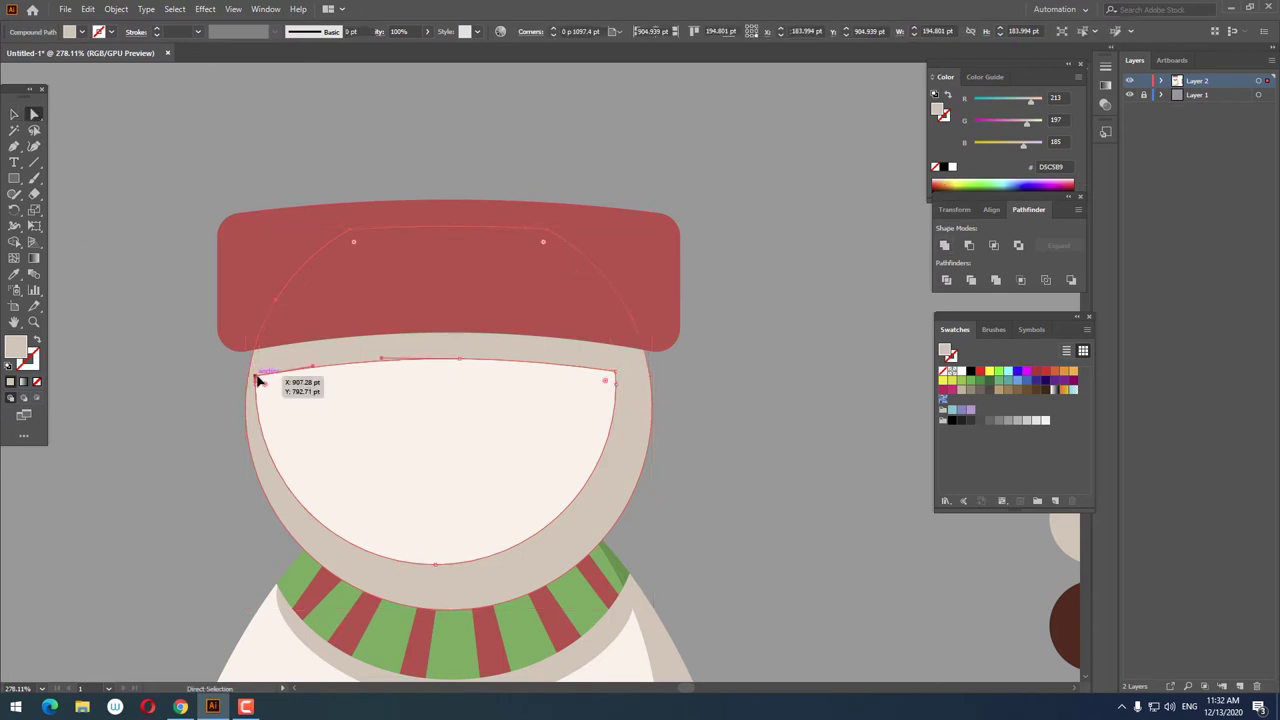
click(257, 379)
shift+click(614, 375)
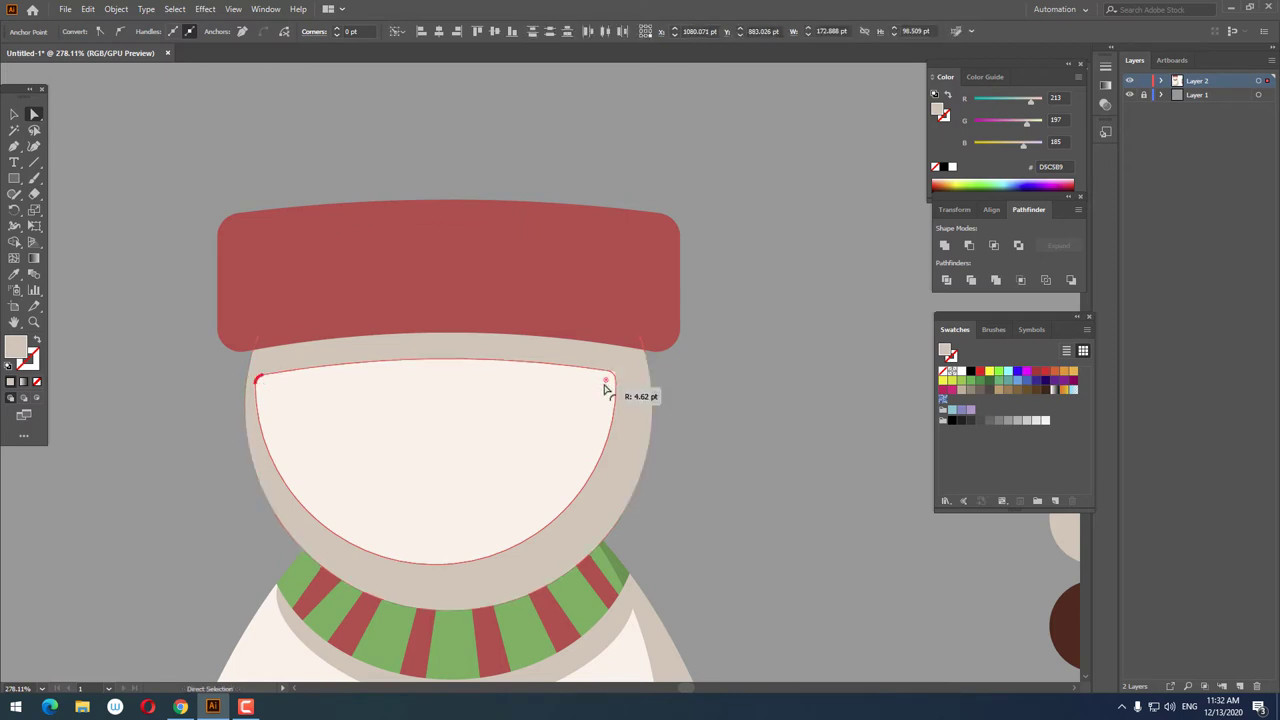
key(z)
mouse_move(663, 480)
mouse_down()
mouse_move(339, 297)
mouse_move(468, 356)
mouse_up()
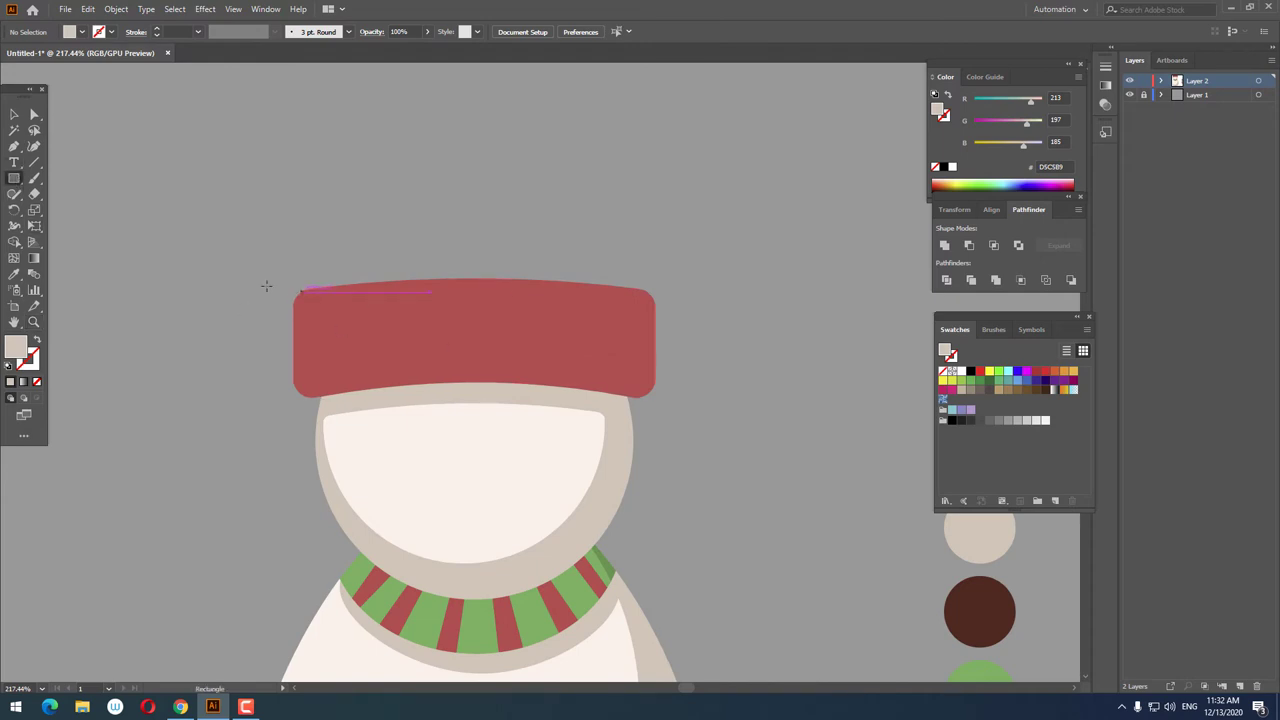
- Paste a copy of the red hat band in front of the original
drag(248, 281, 643, 353)
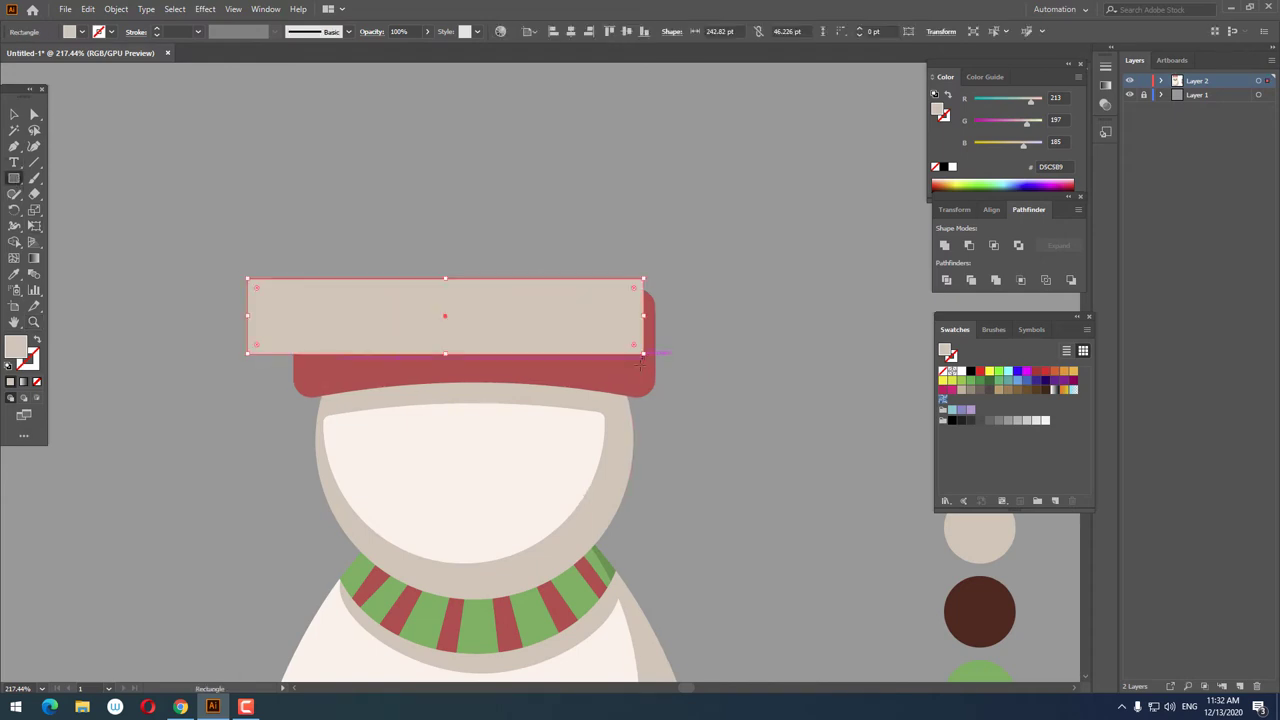
key(ctrl+z)
click(470, 373)
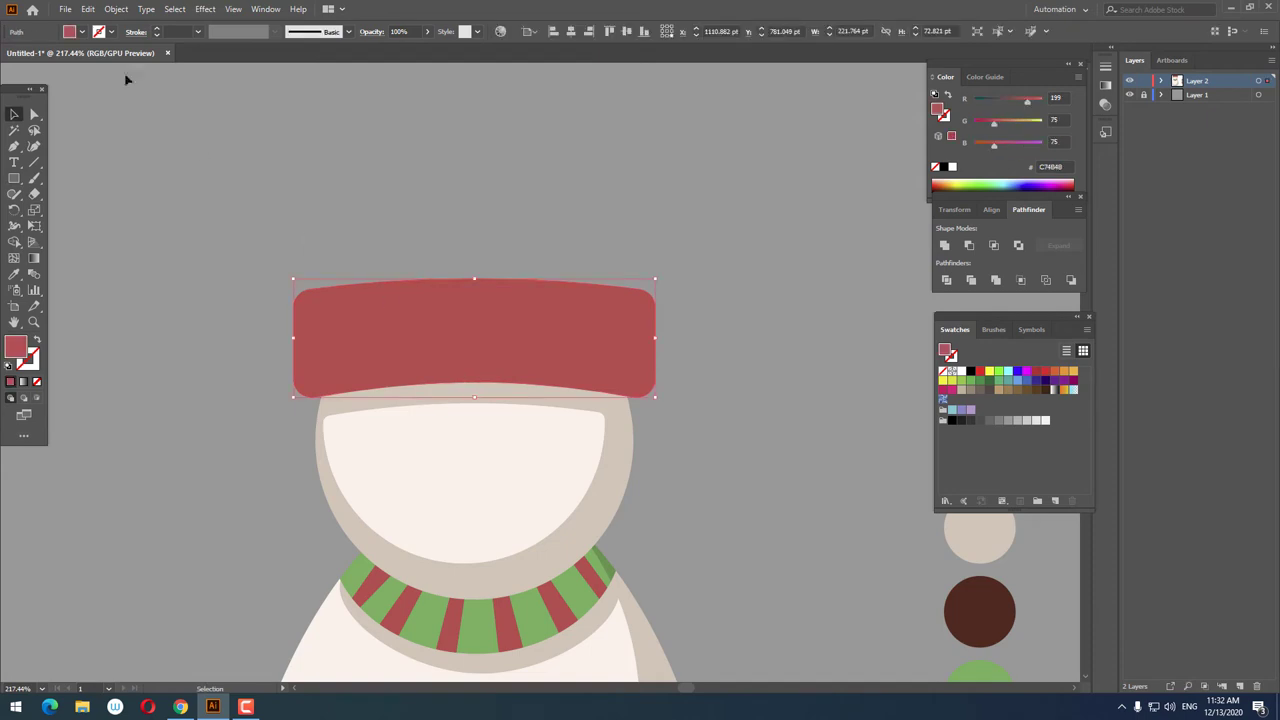
click(88, 9)
click(115, 71)
click(116, 9)
click(130, 88)
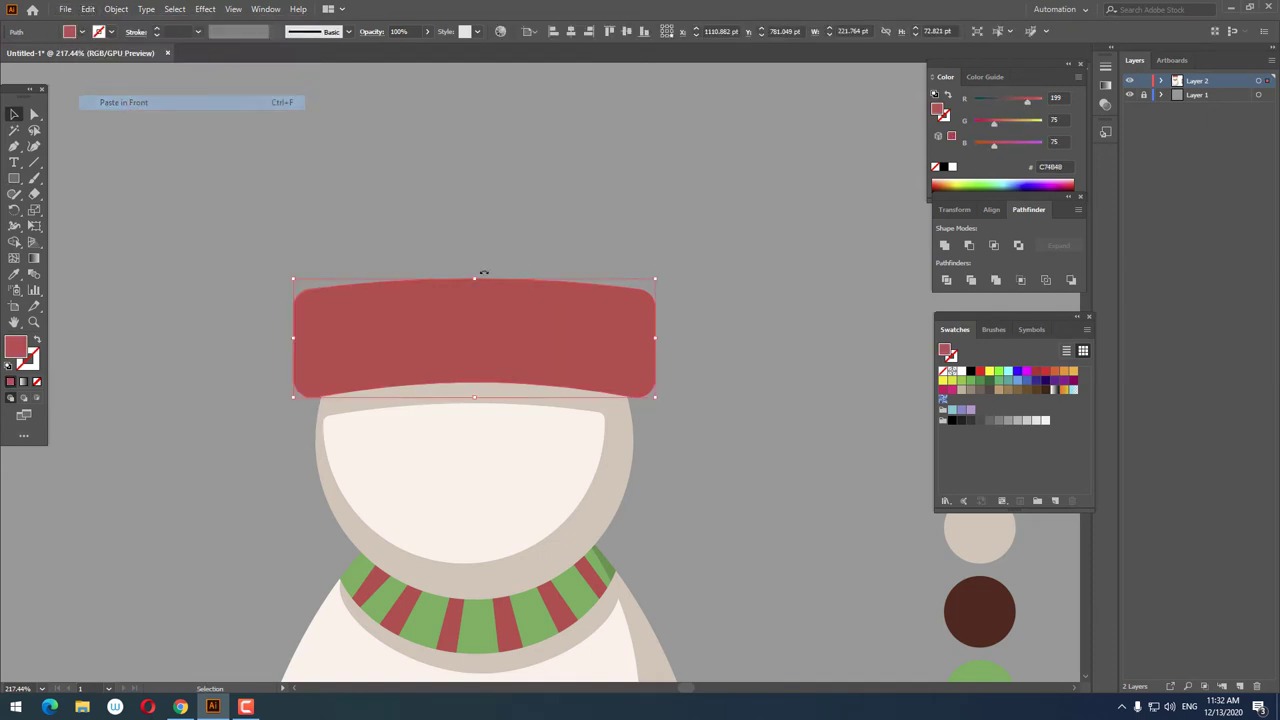
- Tilt the hat copy up-left and fill it with lighter red D36363
mouse_move(577, 318)
mouse_down()
mouse_move(567, 310)
mouse_move(627, 358)
mouse_move(604, 336)
mouse_up()
key(ctrl+shift+a)
double_click(16, 346)
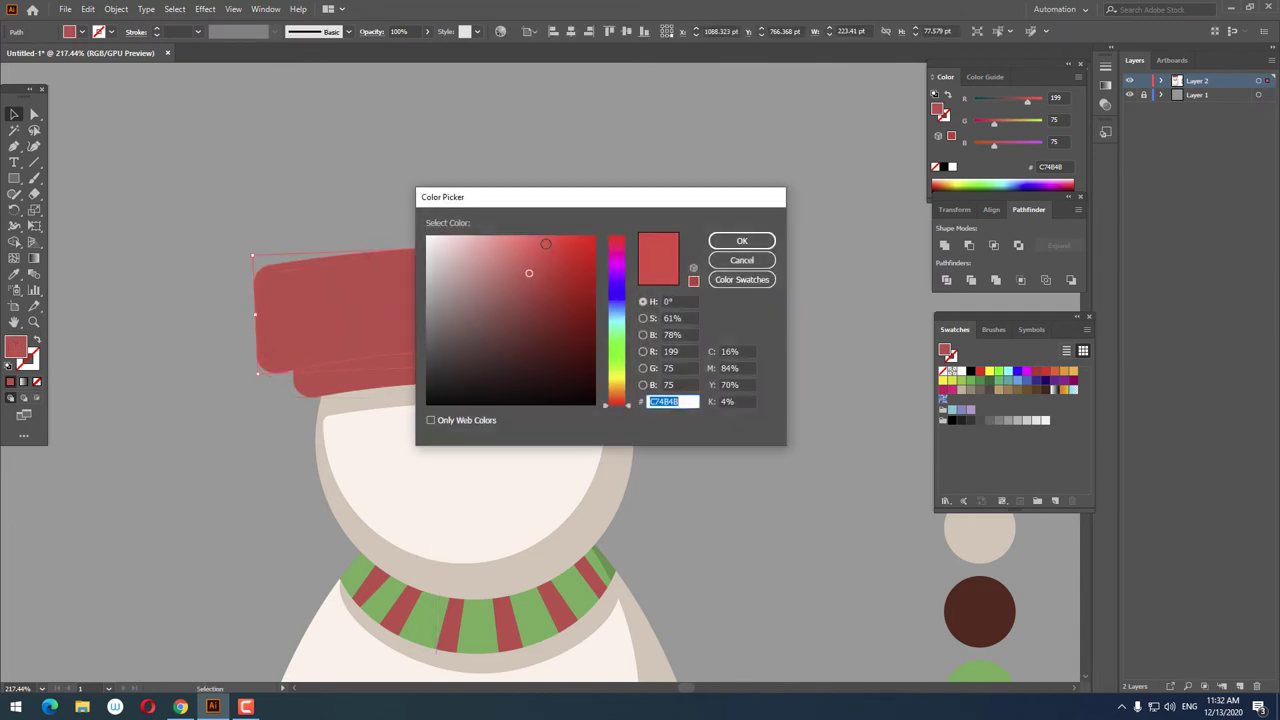
click(517, 263)
click(742, 241)
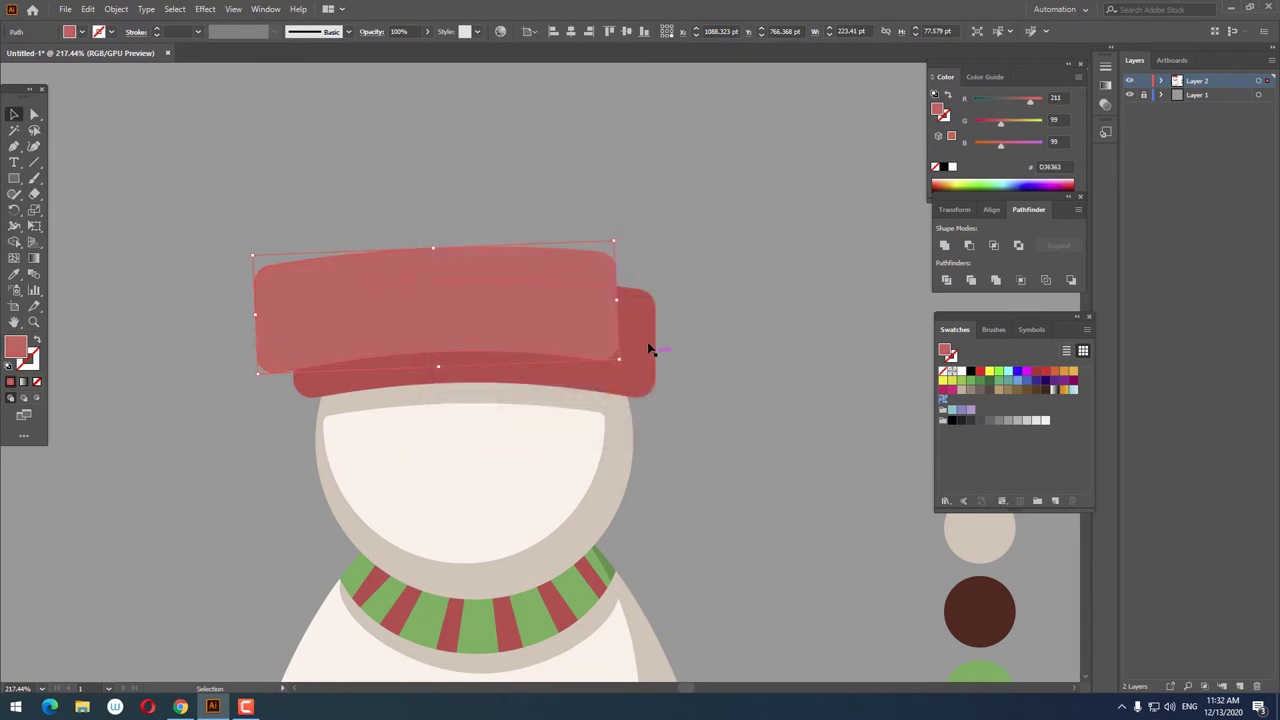
- Divide the overlapping hat shapes, ungroup them, and delete the piece sticking above the band
shift+click(645, 342)
click(946, 280)
right_click(512, 275)
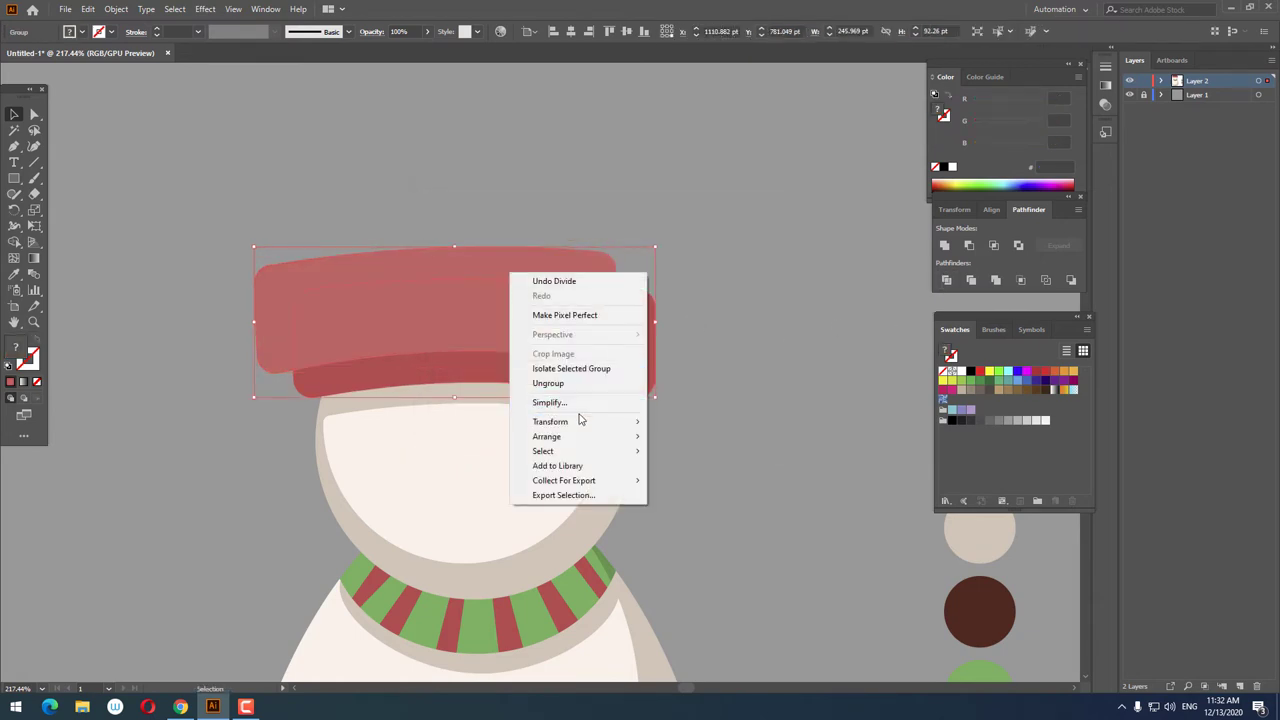
click(570, 388)
click(531, 257)
key(Delete)
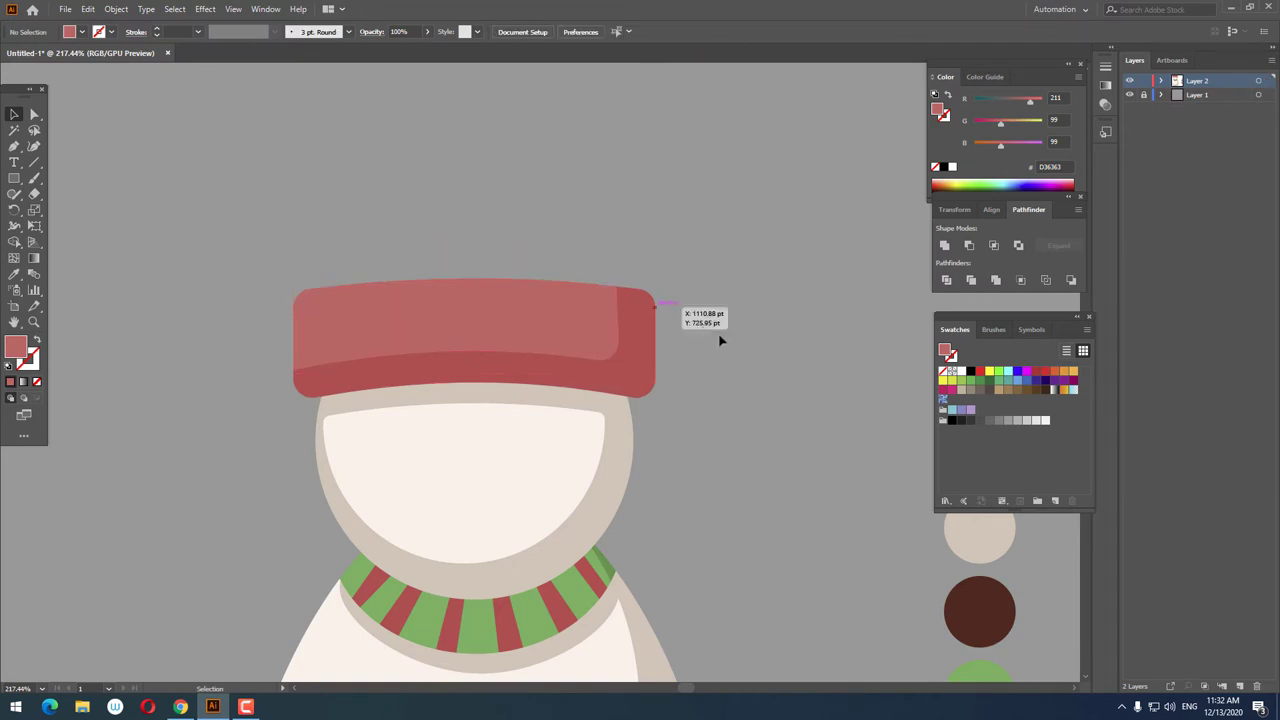
key(z)
drag(685, 324, 337, 311)
drag(585, 318, 509, 263)
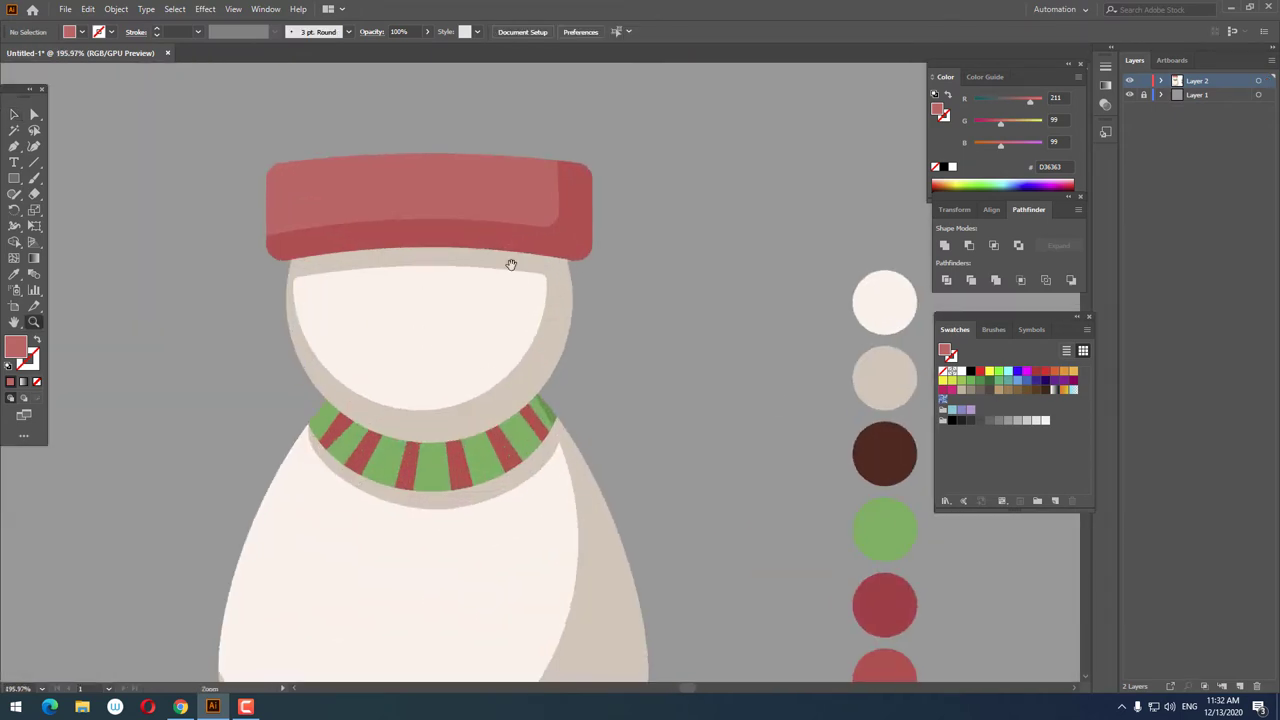
scroll(80, 232, up, 1)
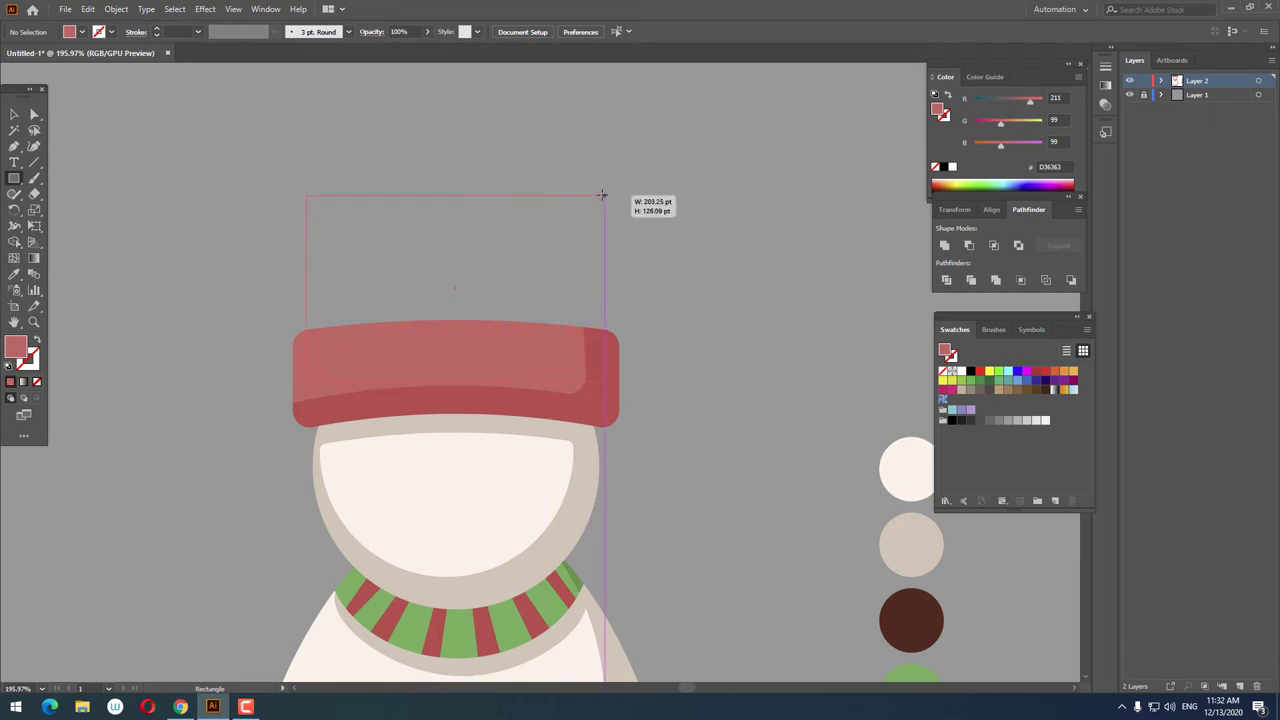
- Draw a rectangle above the hat and fill it with the sampled dark red
drag(310, 377, 603, 194)
key(z)
drag(603, 194, 491, 371)
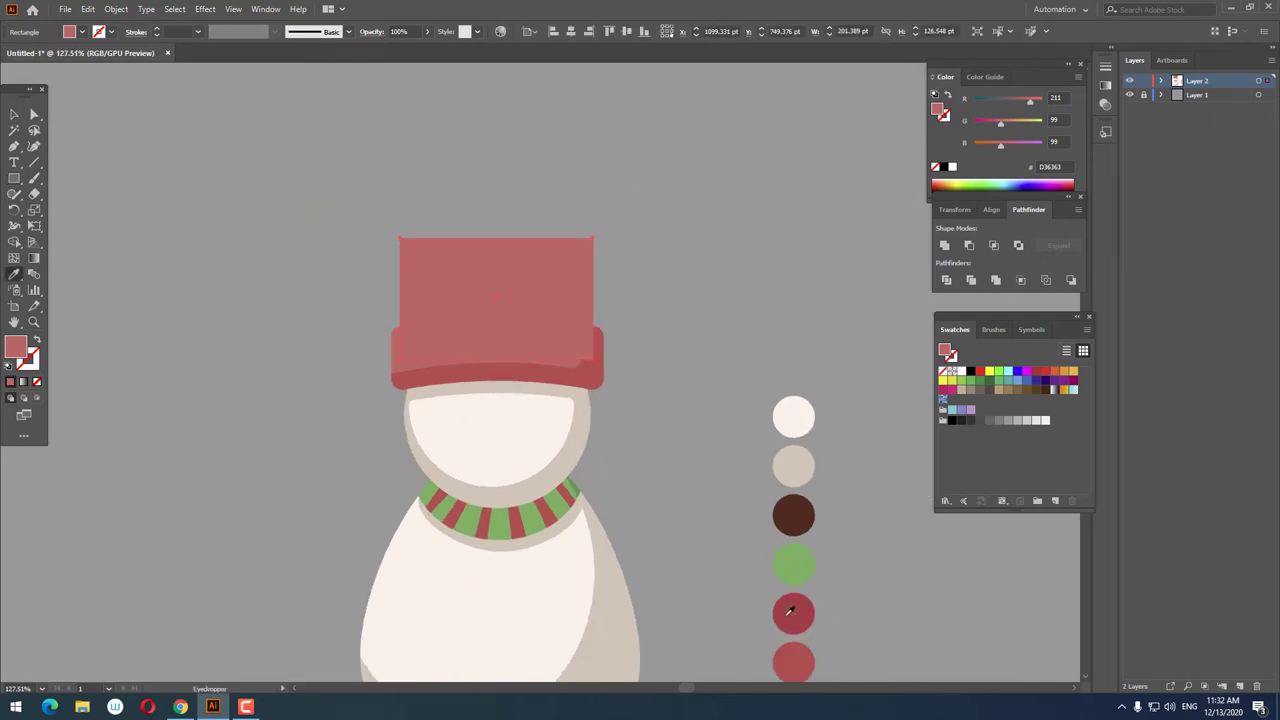
click(790, 610)
scroll(586, 425, up, 2)
- Round the rectangle's top corners into a dome shape
key(v)
click(36, 115)
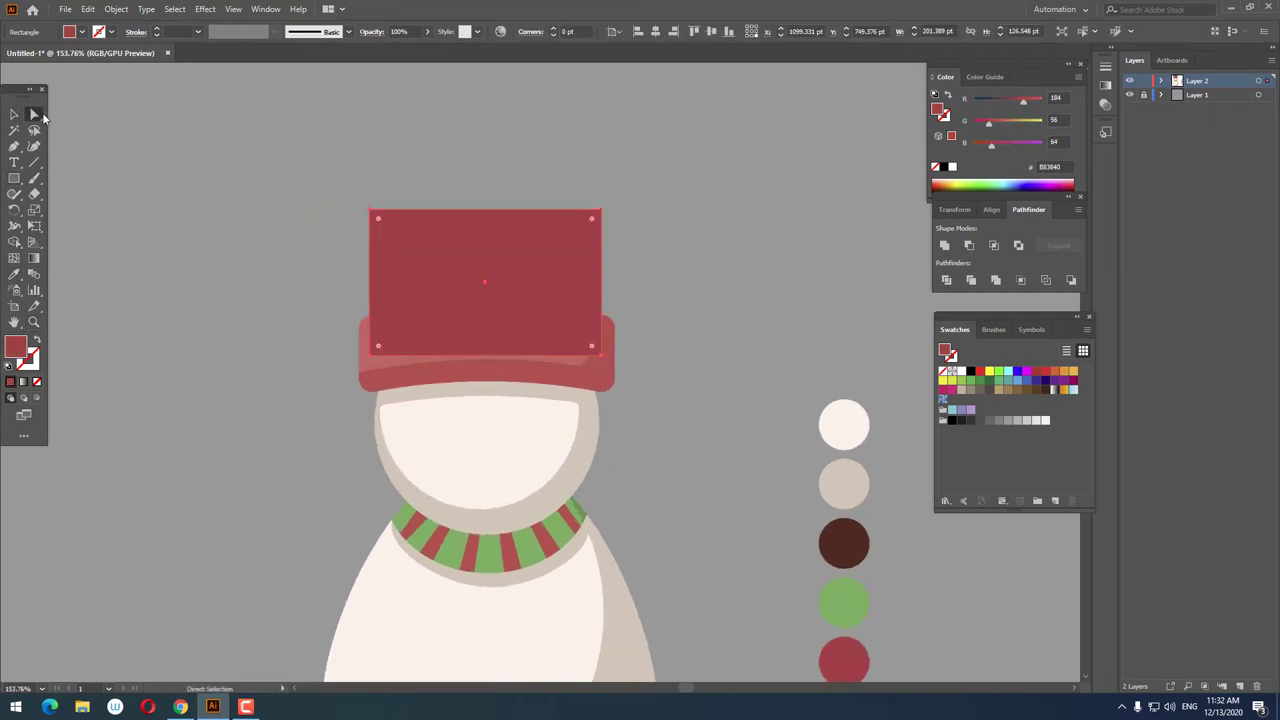
click(588, 233)
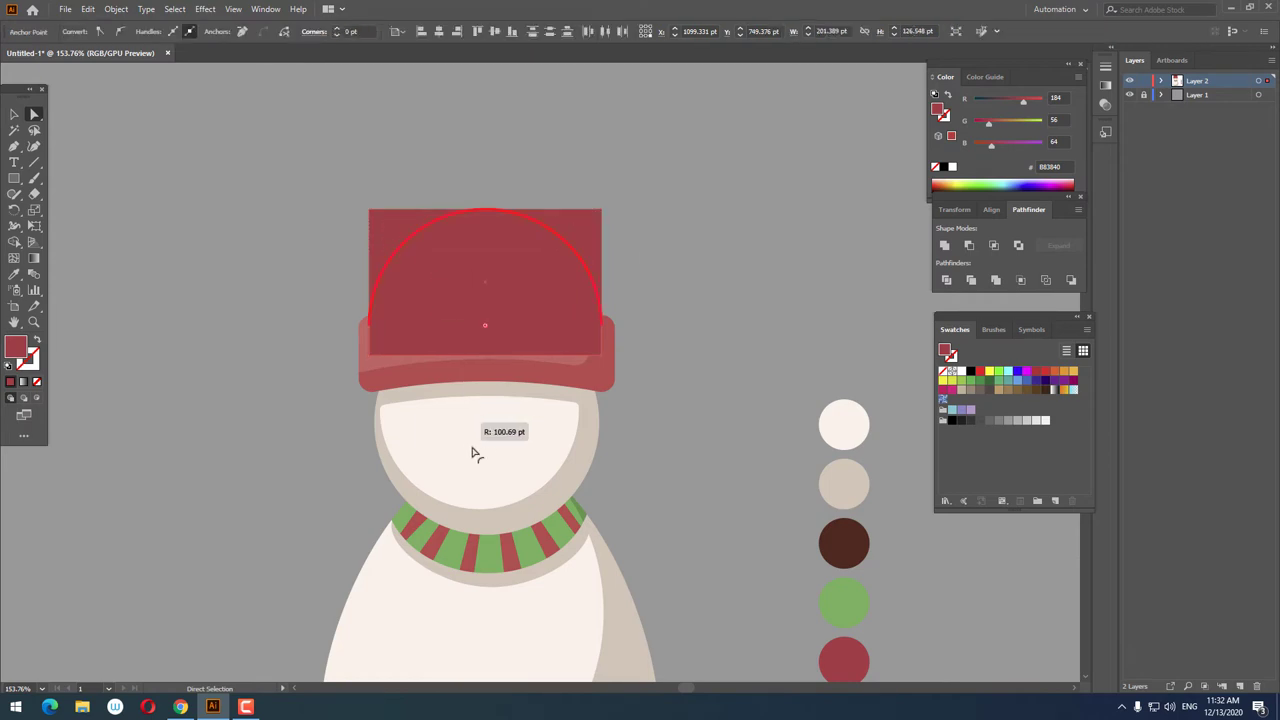
drag(380, 221, 474, 449)
scroll(470, 420, down, 3)
scroll(457, 309, up, 2)
- Send the dark red dome behind the lighter red brim
click(16, 115)
right_click(548, 279)
mouse_move(612, 499)
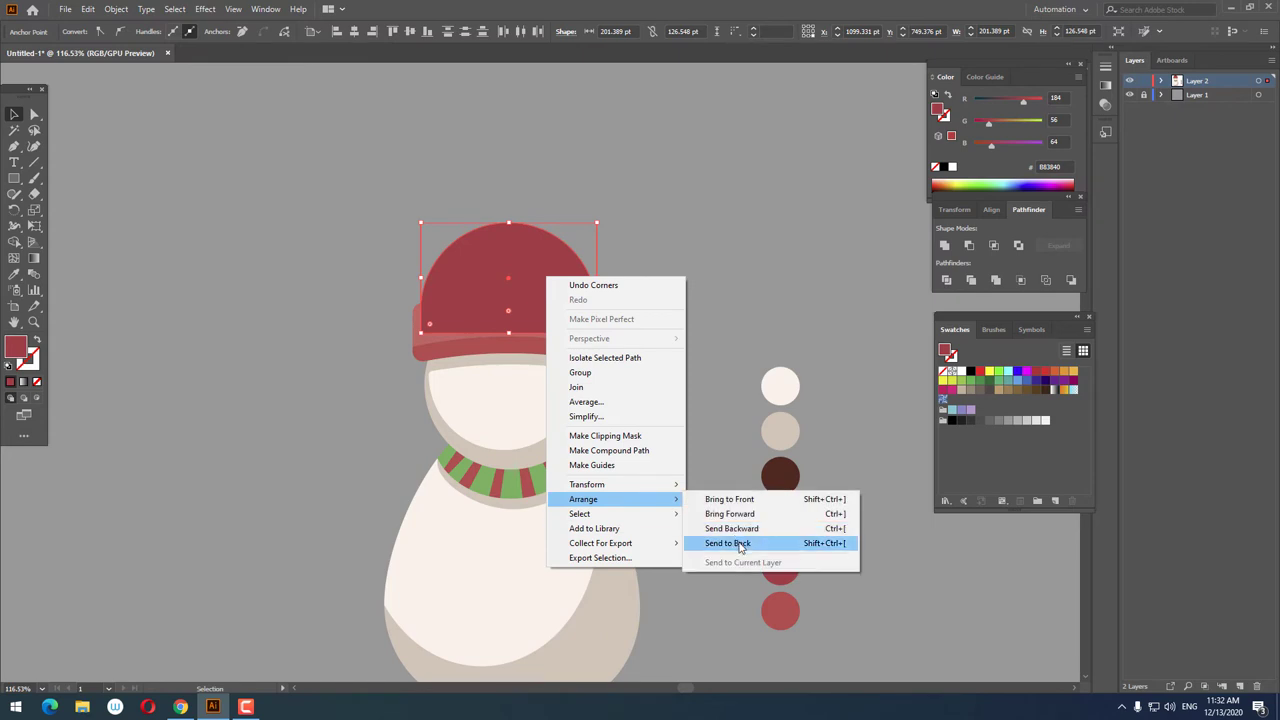
click(737, 543)
click(723, 303)
key(z)
alt+click(543, 289)
click(358, 330)
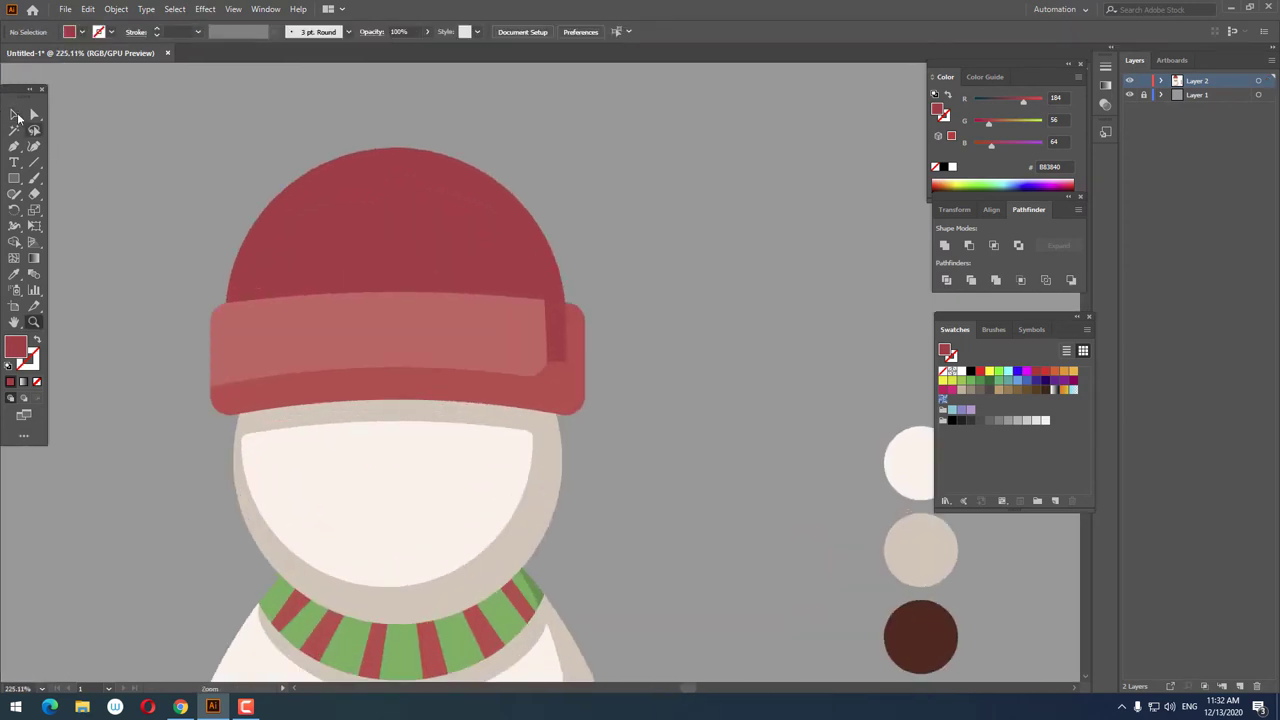
- Group the hat brim's pieces together
click(575, 352)
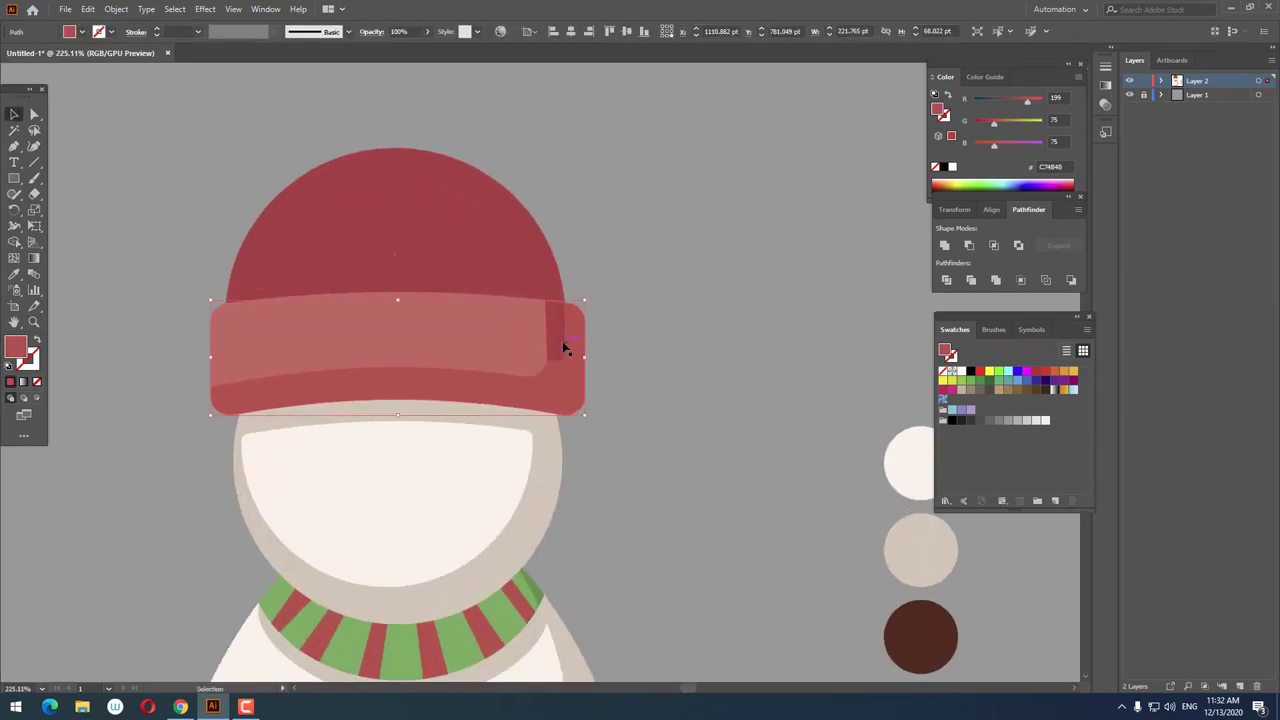
right_click(586, 391)
click(640, 470)
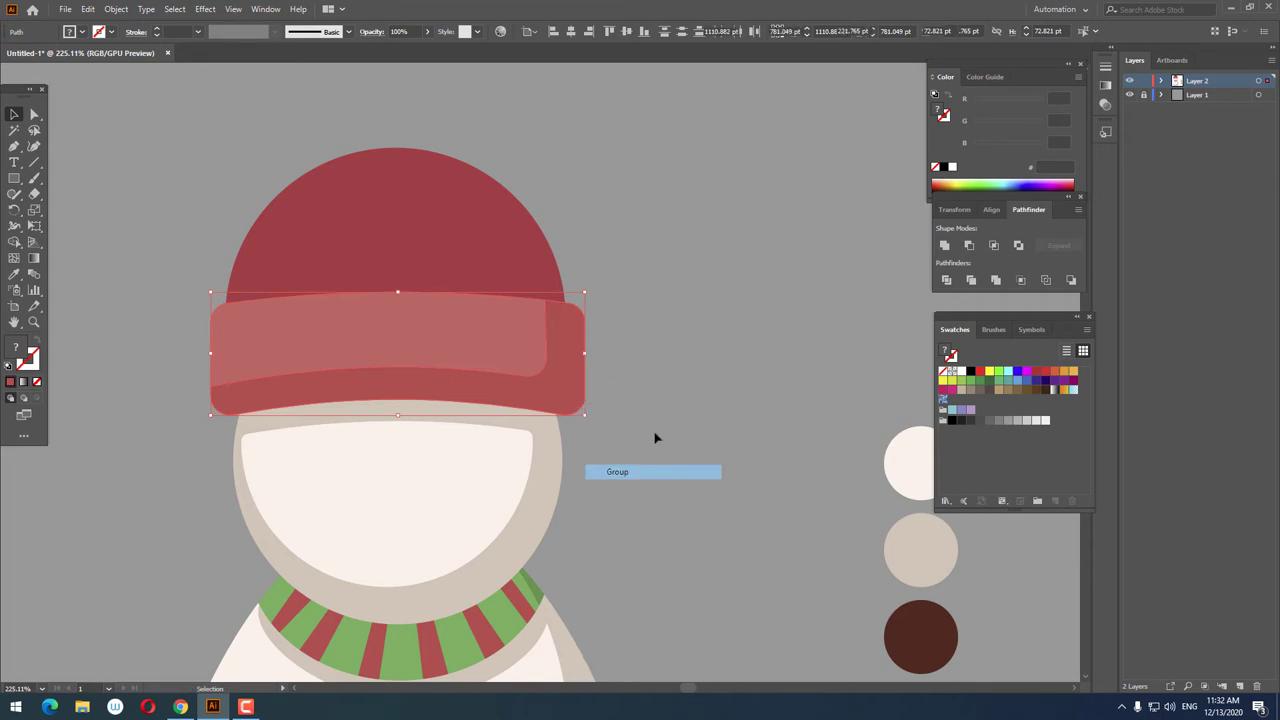
key(z)
alt+click(581, 322)
drag(581, 322, 694, 400)
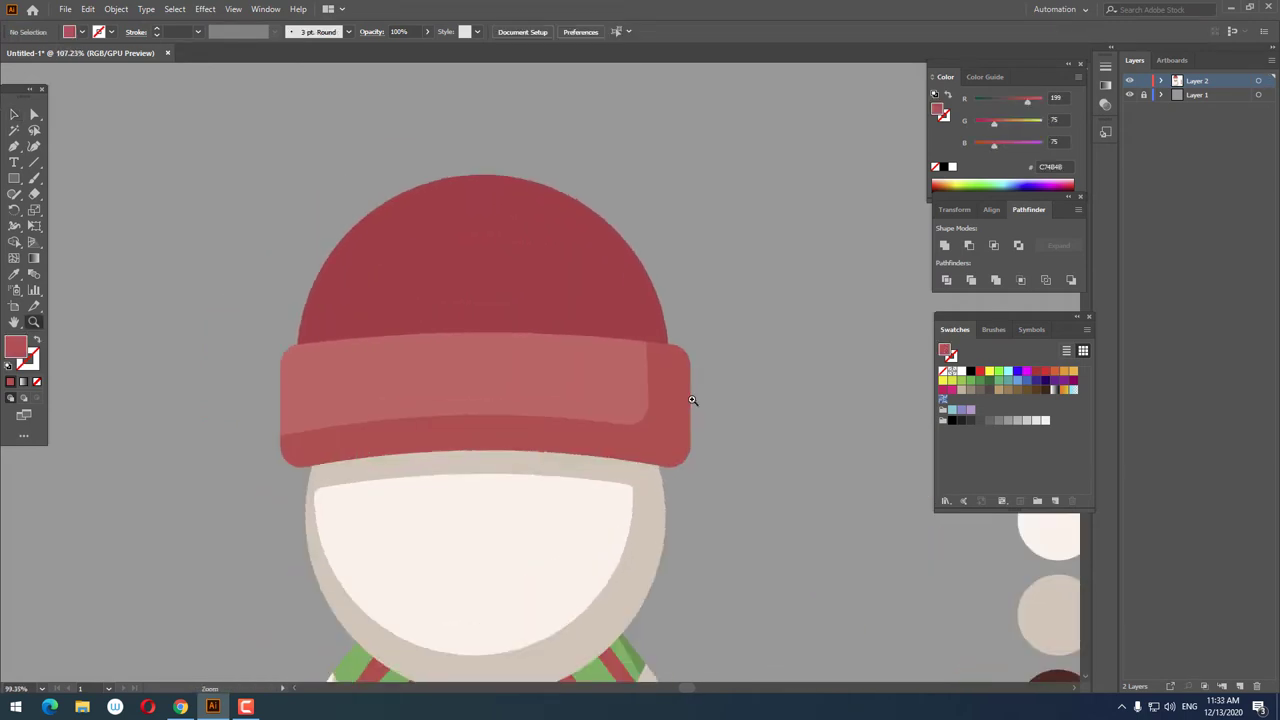
- Shorten the dome slightly and convert it to a plain path so it fits the brim
click(14, 116)
click(523, 249)
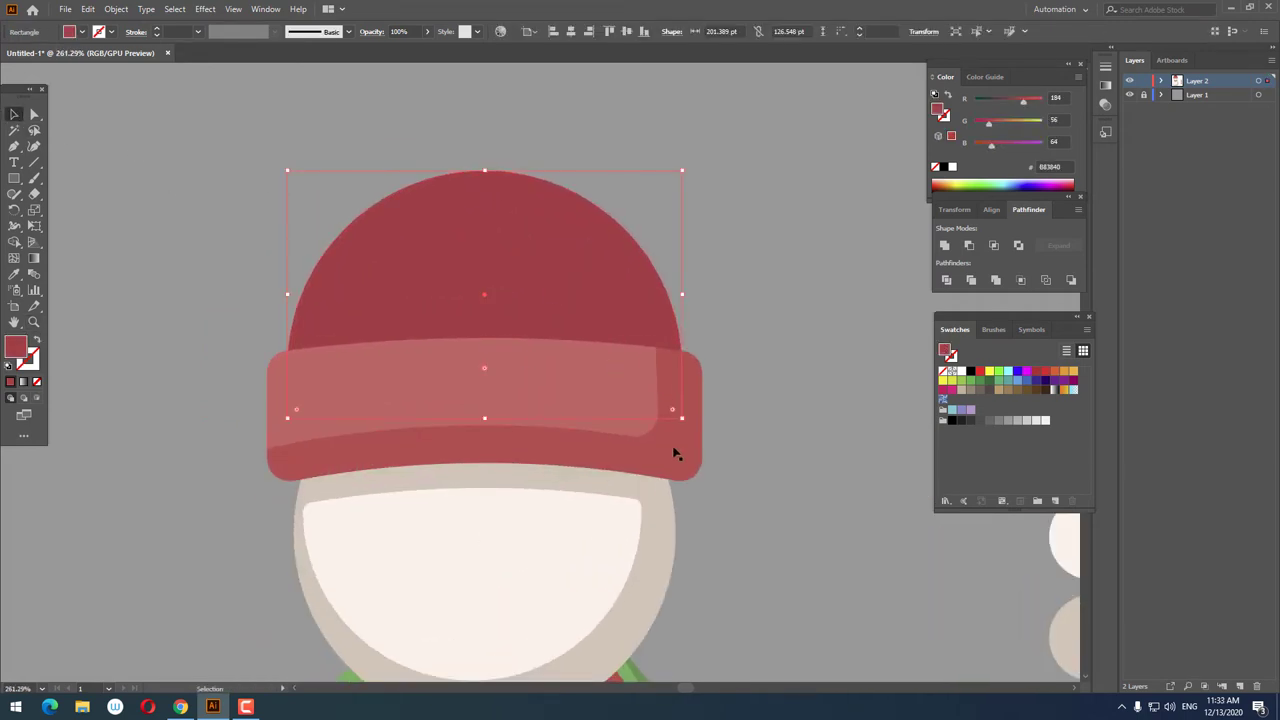
drag(682, 418, 682, 408)
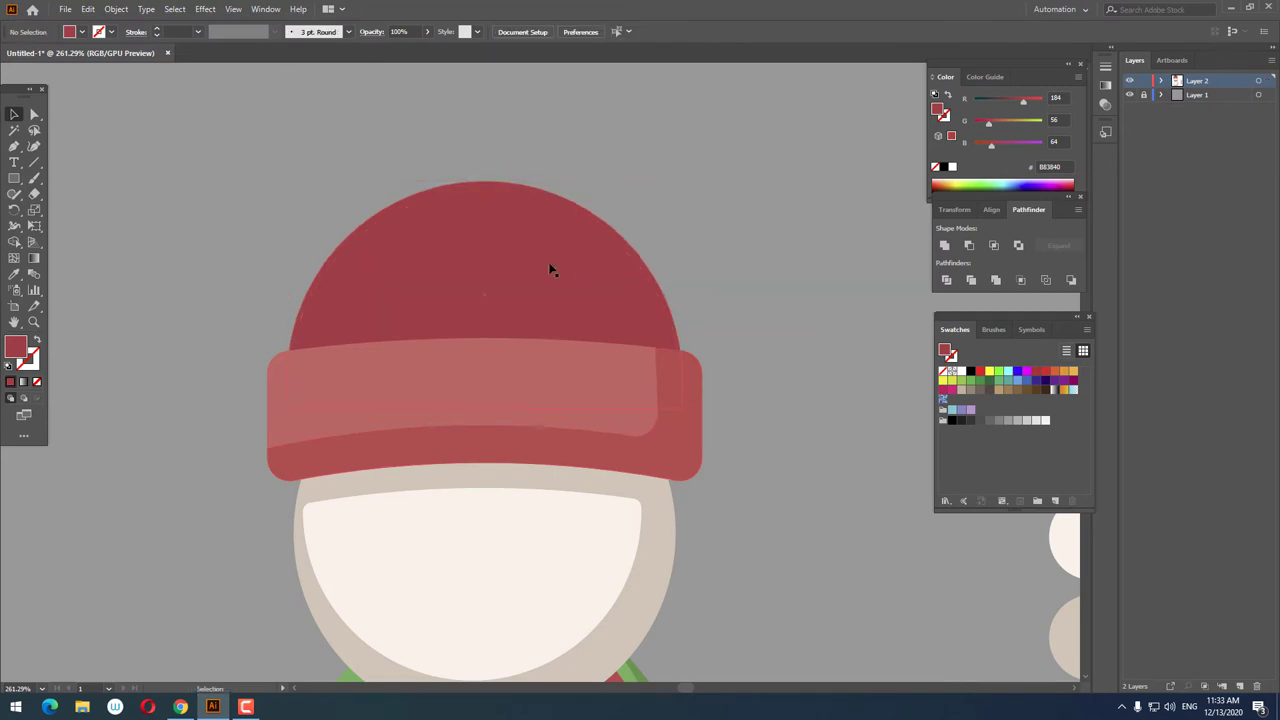
click(943, 250)
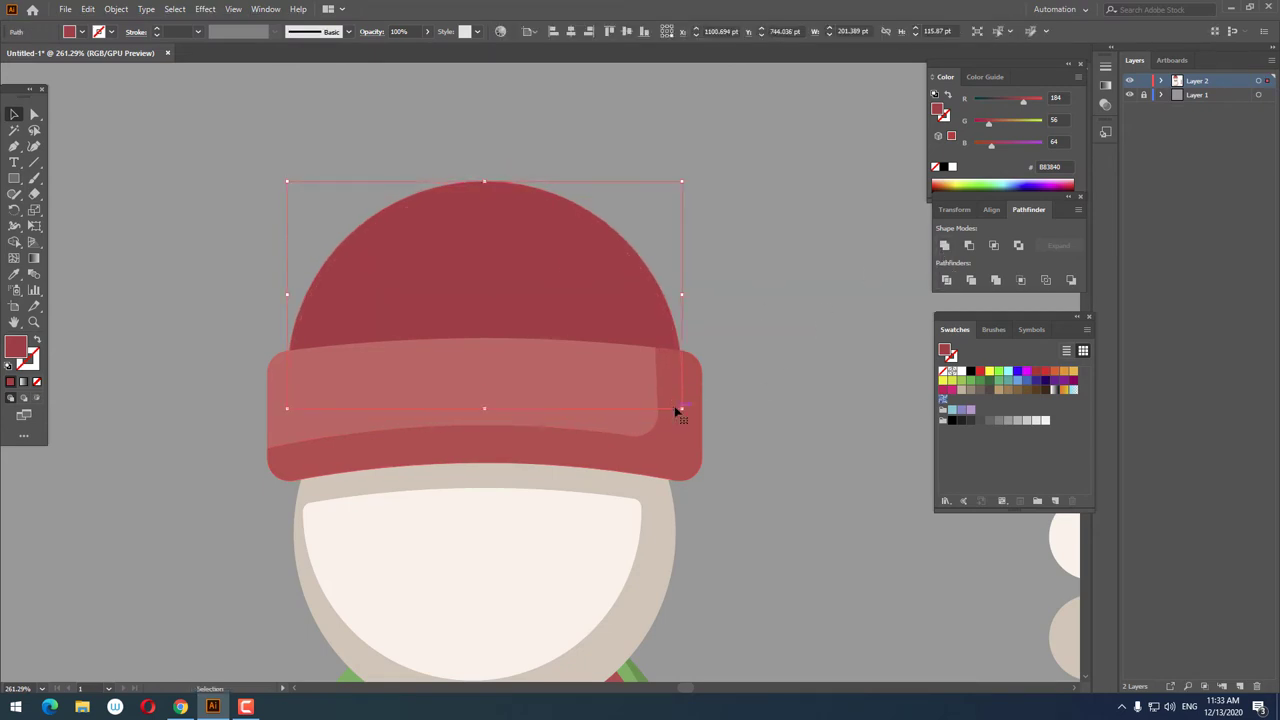
drag(677, 408, 675, 405)
- Draw a circle over the dome's upper left and give it the brim's lighter red
drag(624, 354, 483, 299)
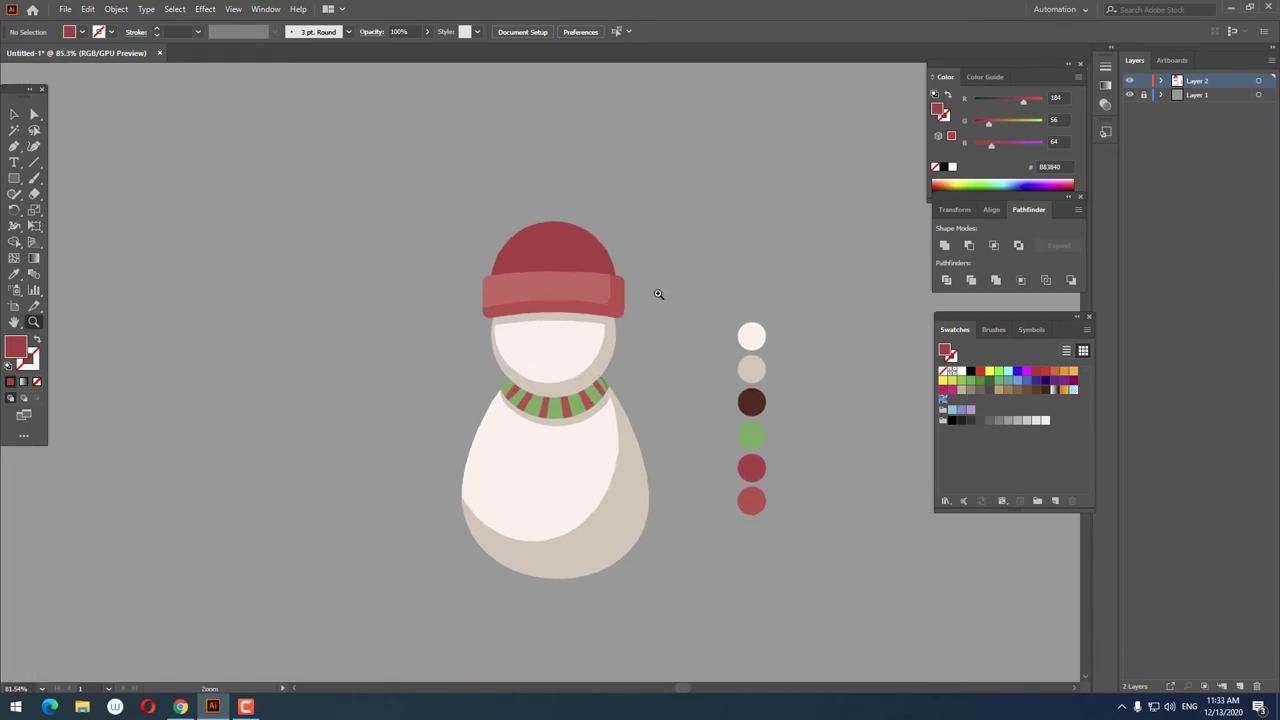
scroll(594, 351, up, 5)
drag(14, 178, 76, 214)
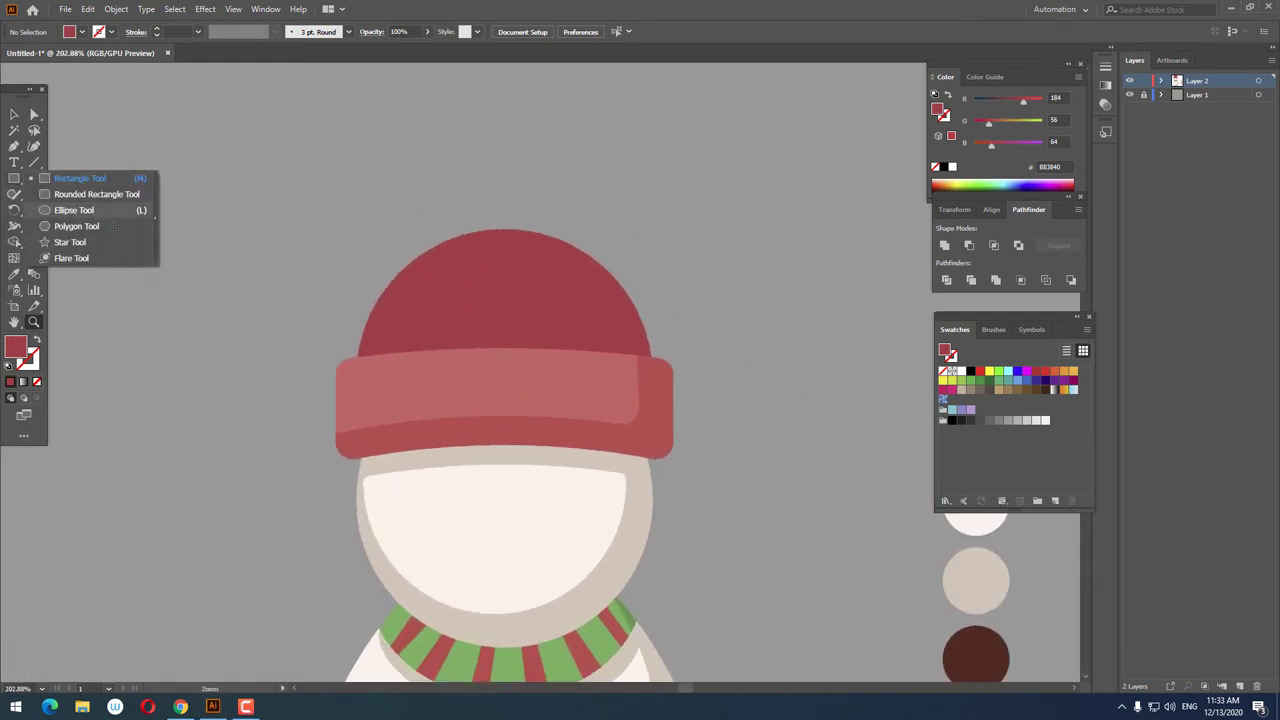
drag(342, 226, 584, 466)
click(14, 114)
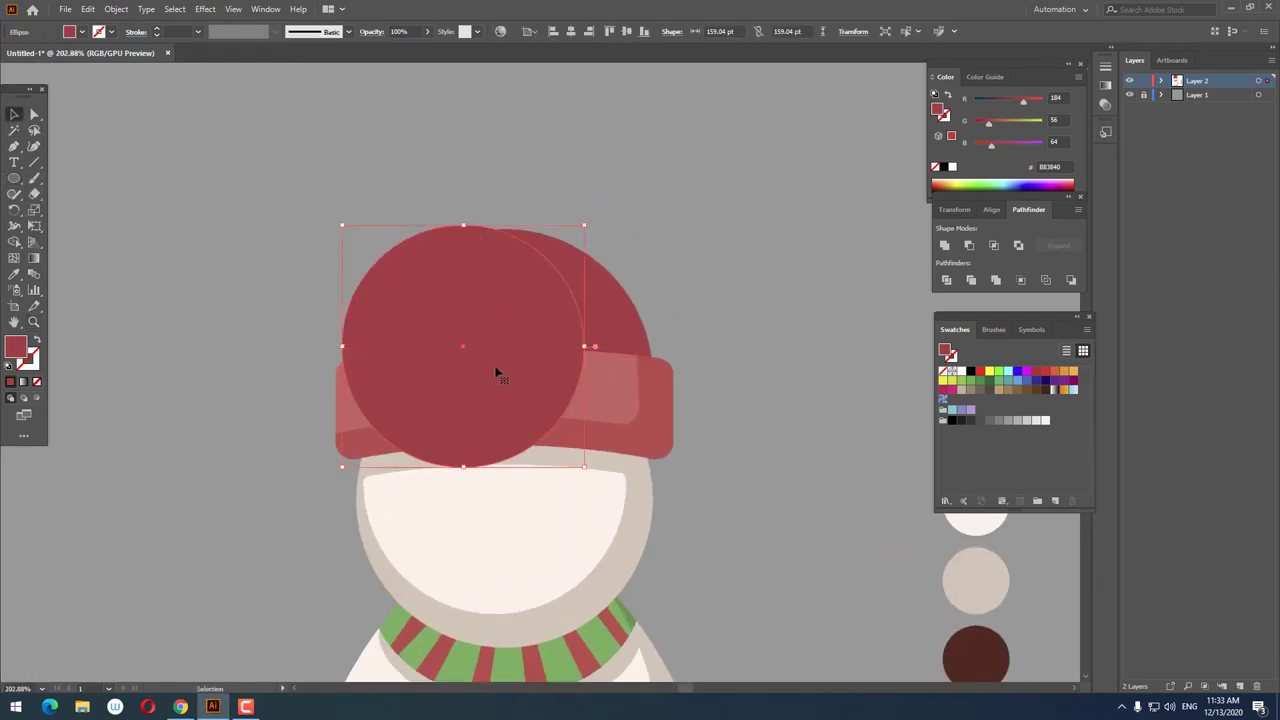
drag(497, 371, 474, 271)
key(i)
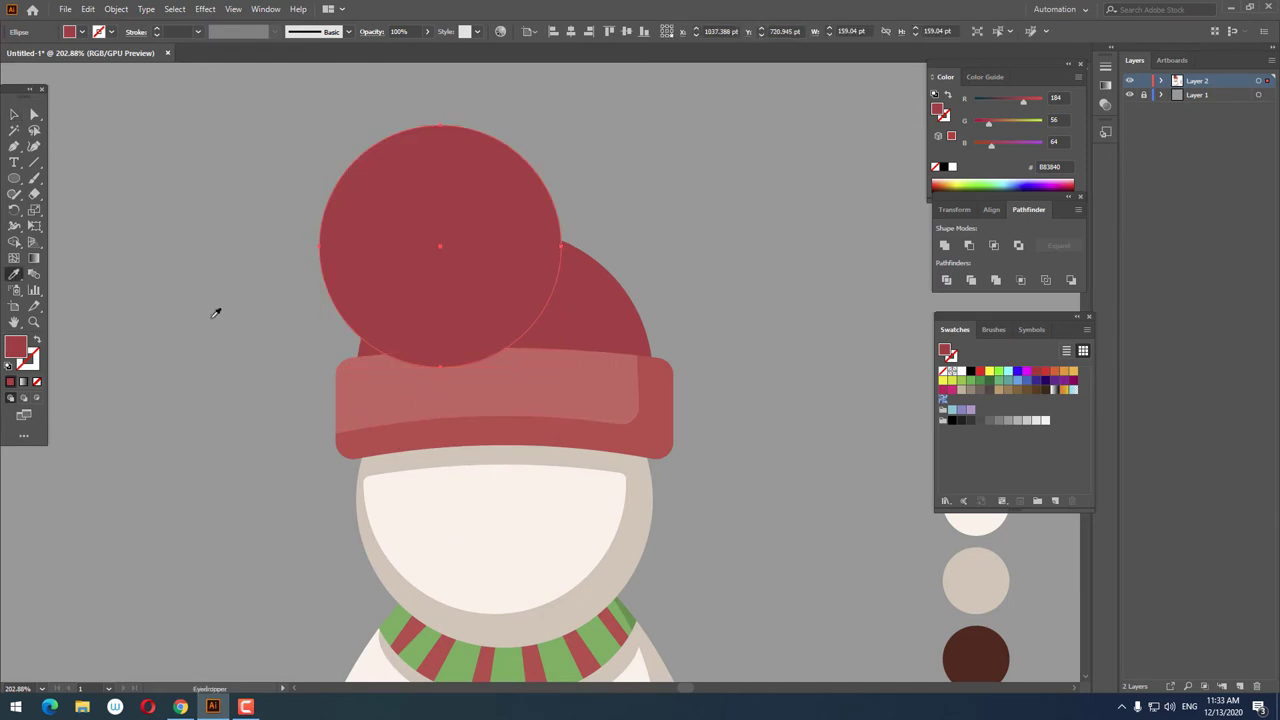
click(669, 411)
- Divide the circle with the dome, ungroup, and delete the leftover piece above the hat
click(20, 114)
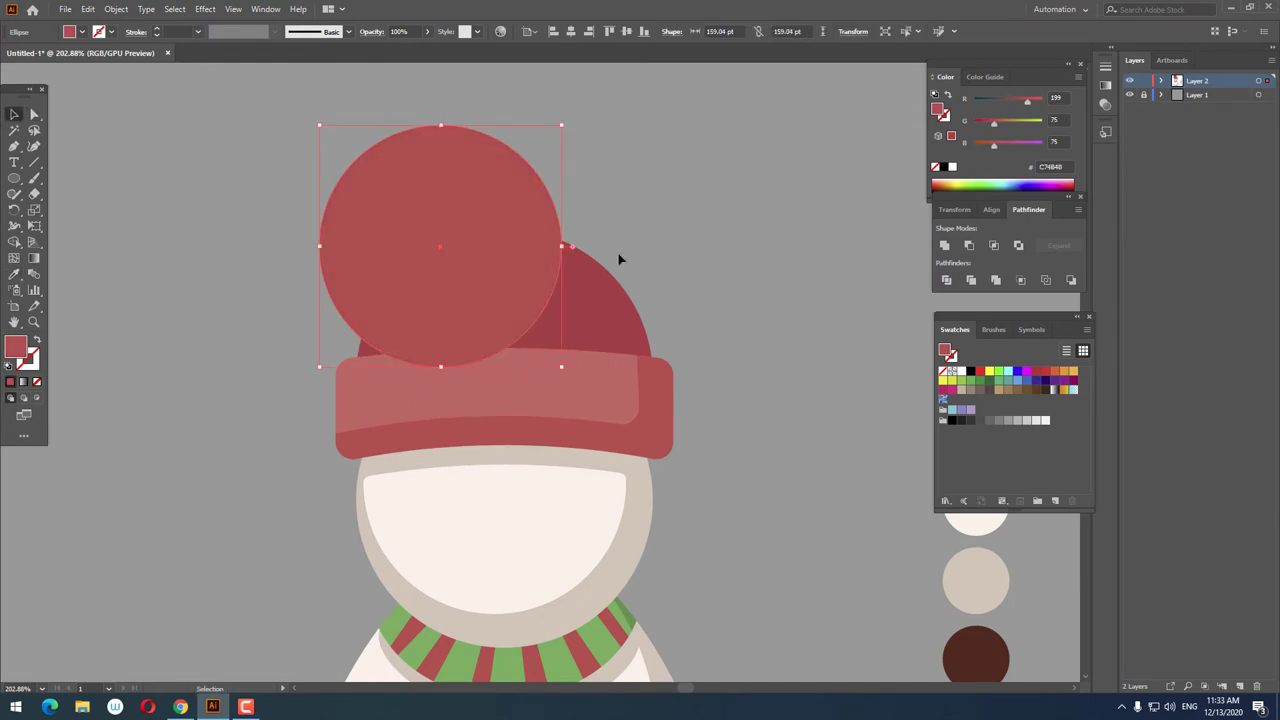
shift+click(514, 257)
right_click(565, 285)
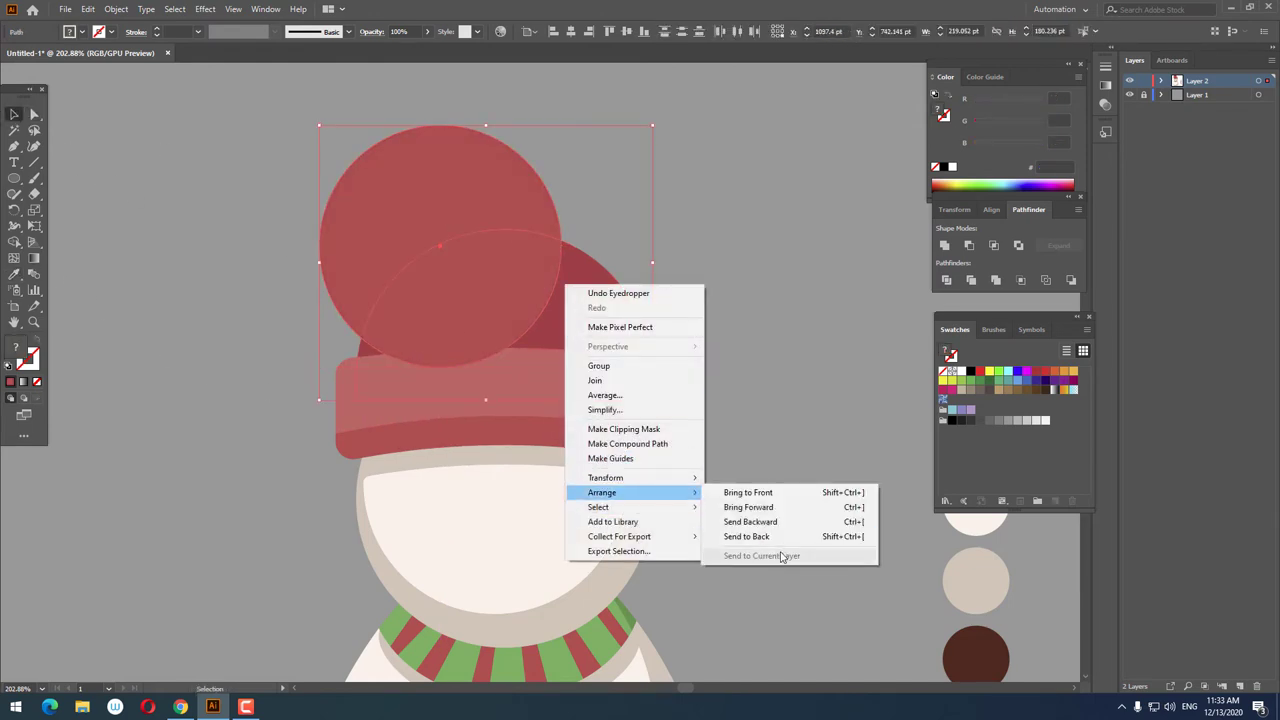
click(785, 536)
right_click(481, 280)
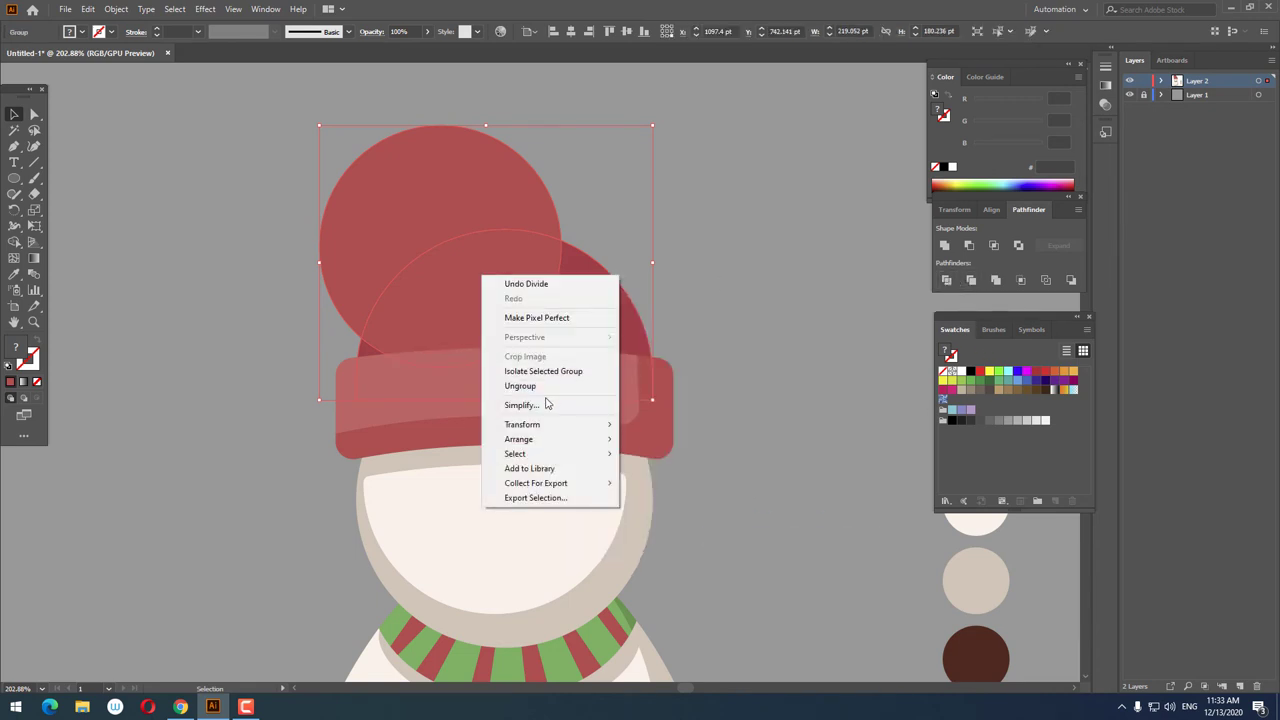
click(530, 374)
click(443, 181)
key(Delete)
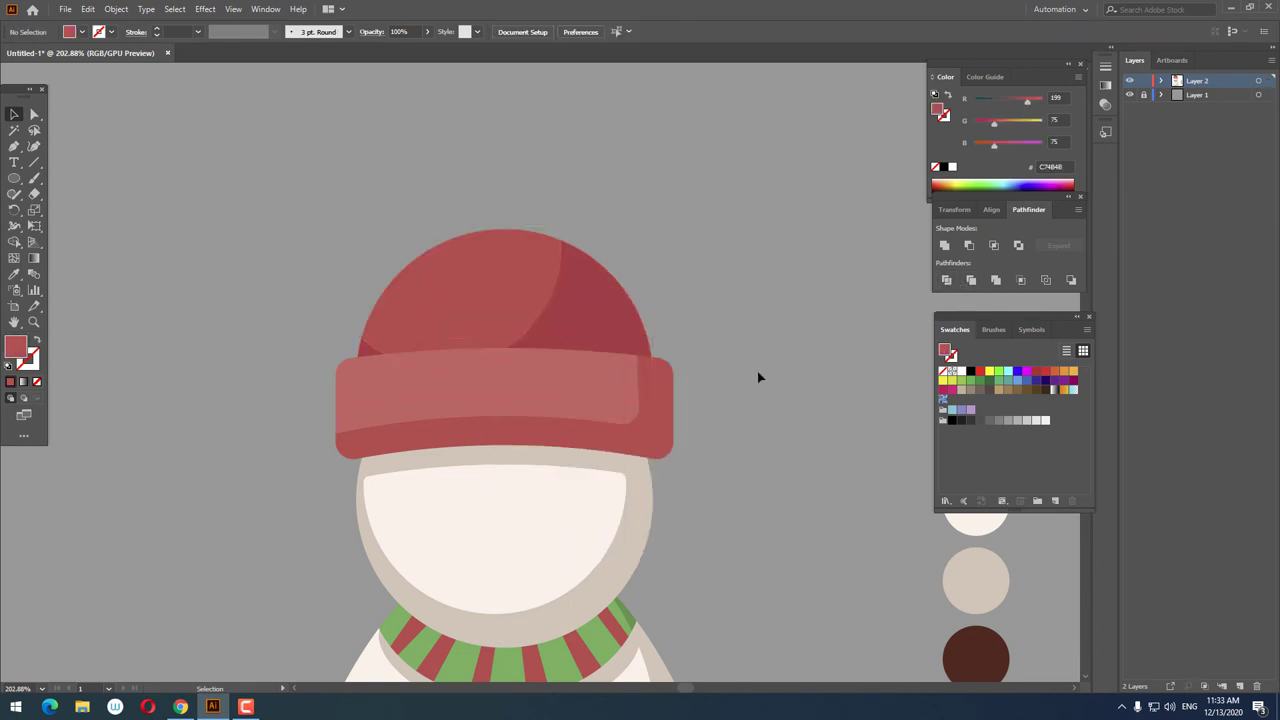
drag(635, 310, 313, 323)
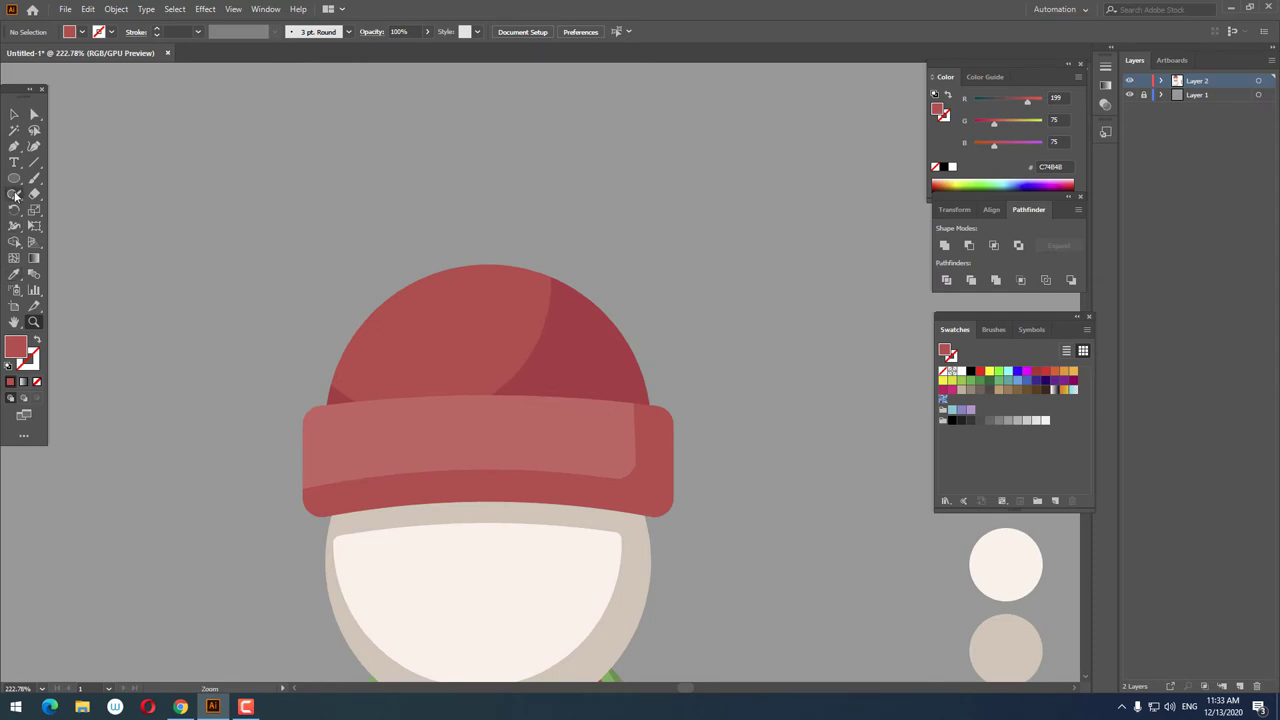
- Draw a cream circle and place it at the top of the beanie
mouse_move(397, 210)
mouse_down()
mouse_move(551, 363)
mouse_move(5, 357)
mouse_up()
key(z)
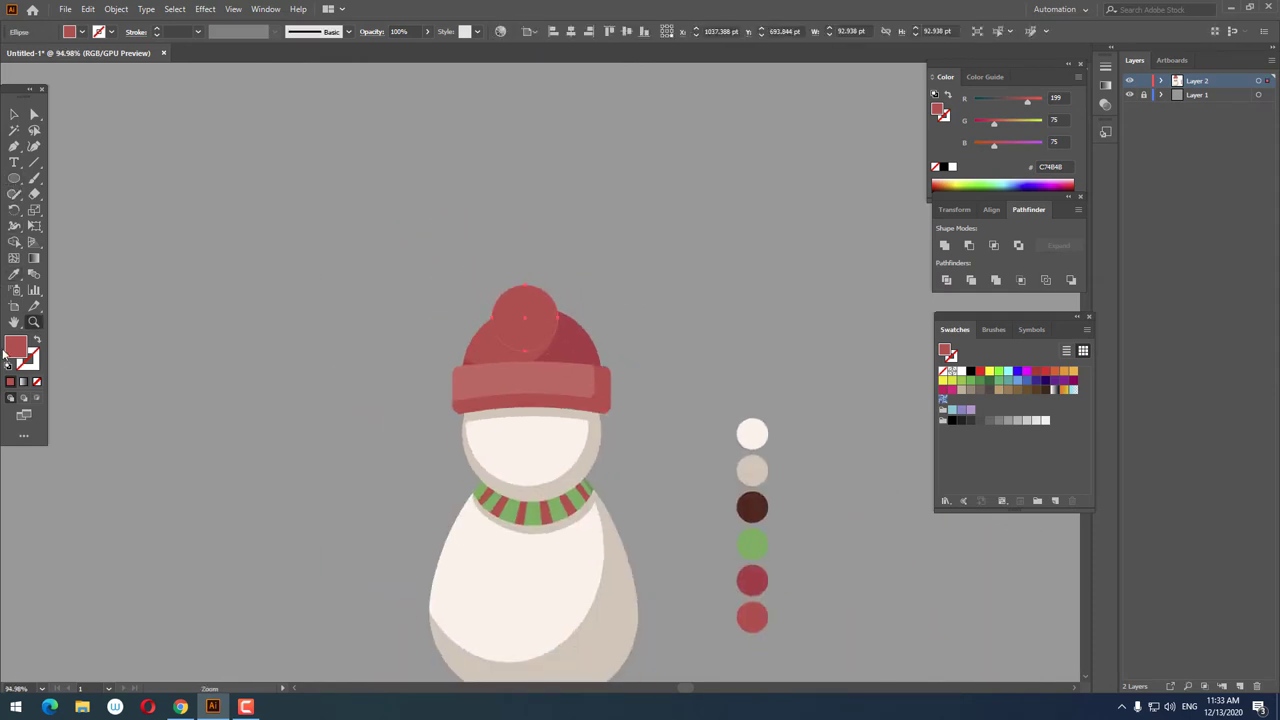
click(588, 433)
scroll(491, 277, up, 3)
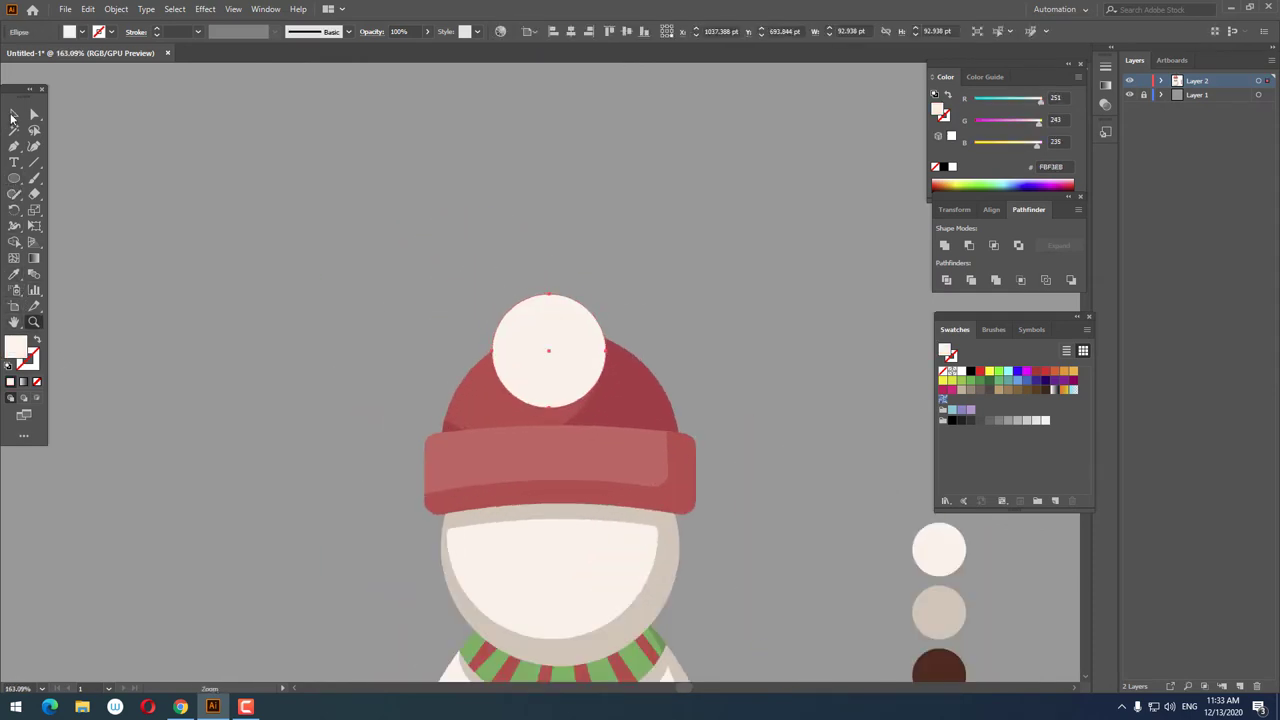
key(v)
drag(575, 344, 589, 335)
- Send the pom-pom behind the hat and shrink it to about 72.9 pt
right_click(589, 335)
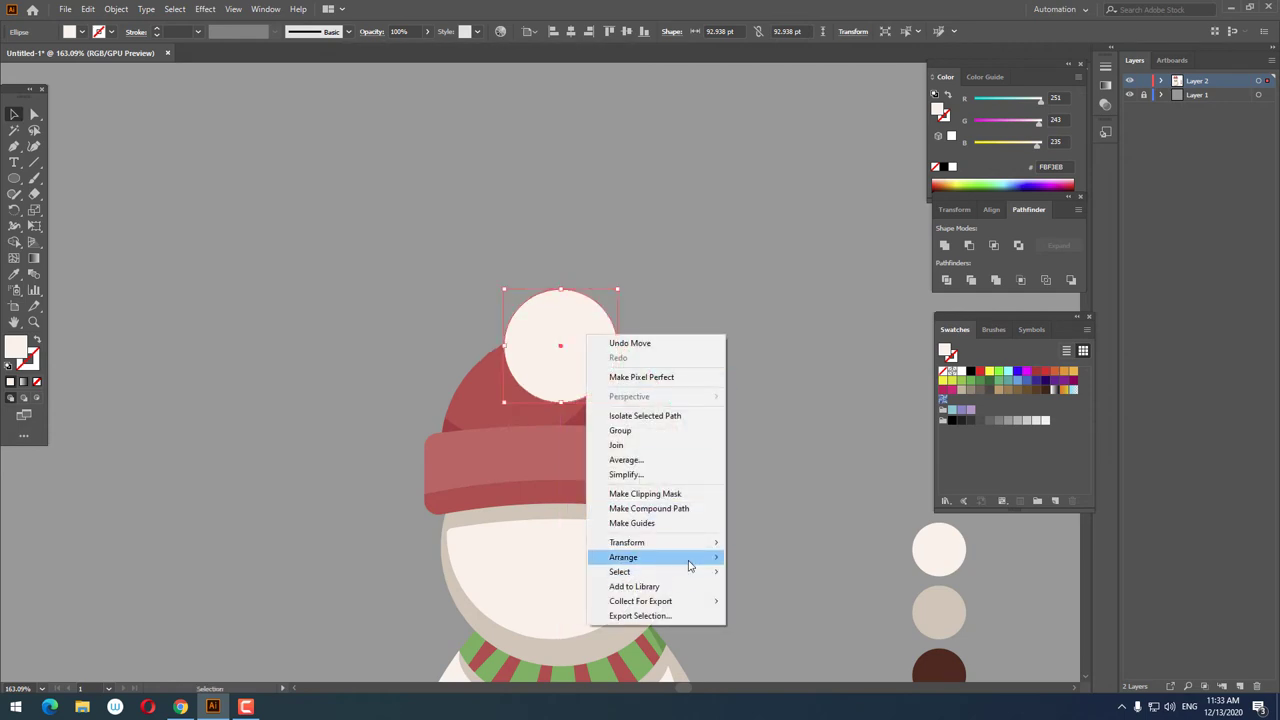
click(782, 601)
click(623, 350)
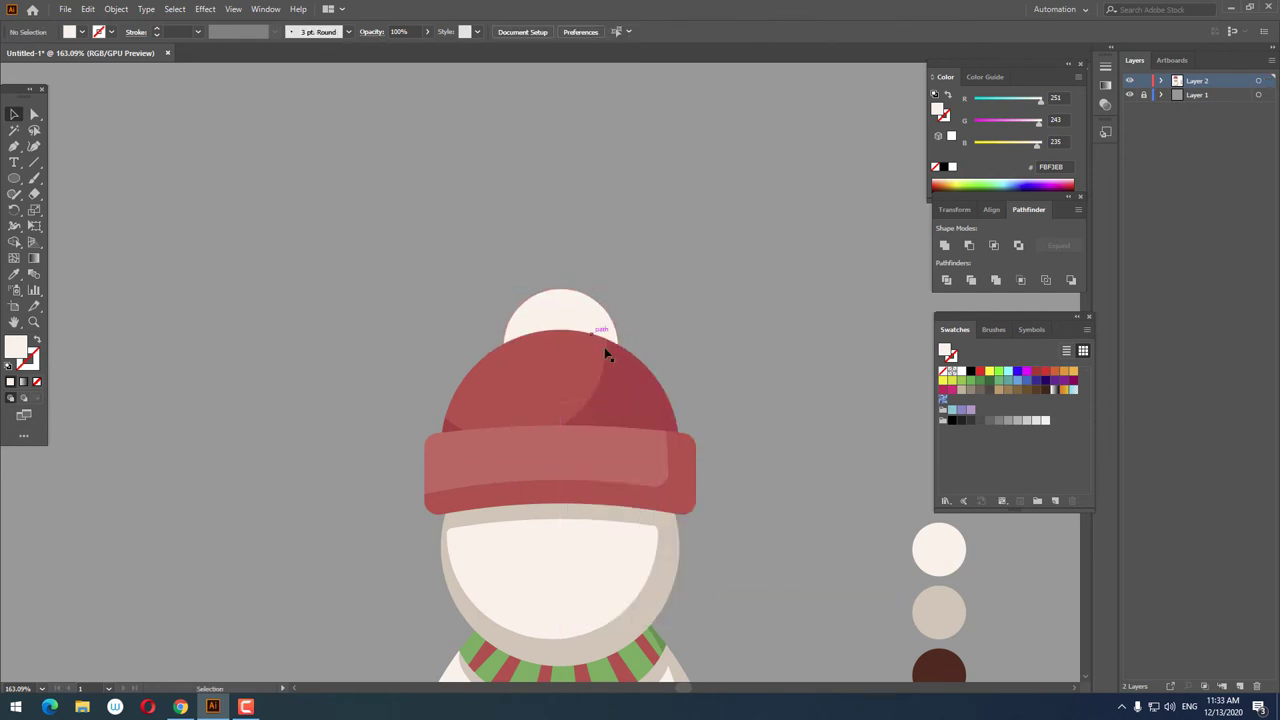
click(605, 354)
drag(618, 402, 649, 393)
key(z)
drag(560, 371, 620, 371)
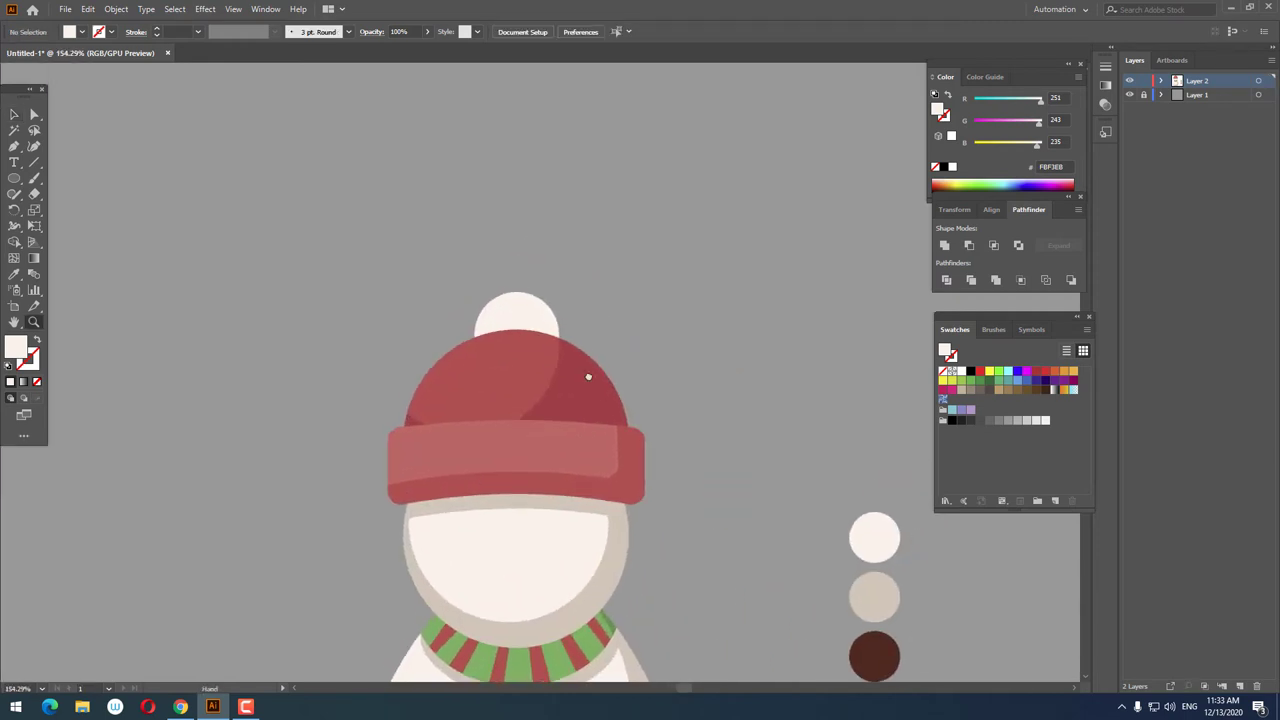
click(417, 291)
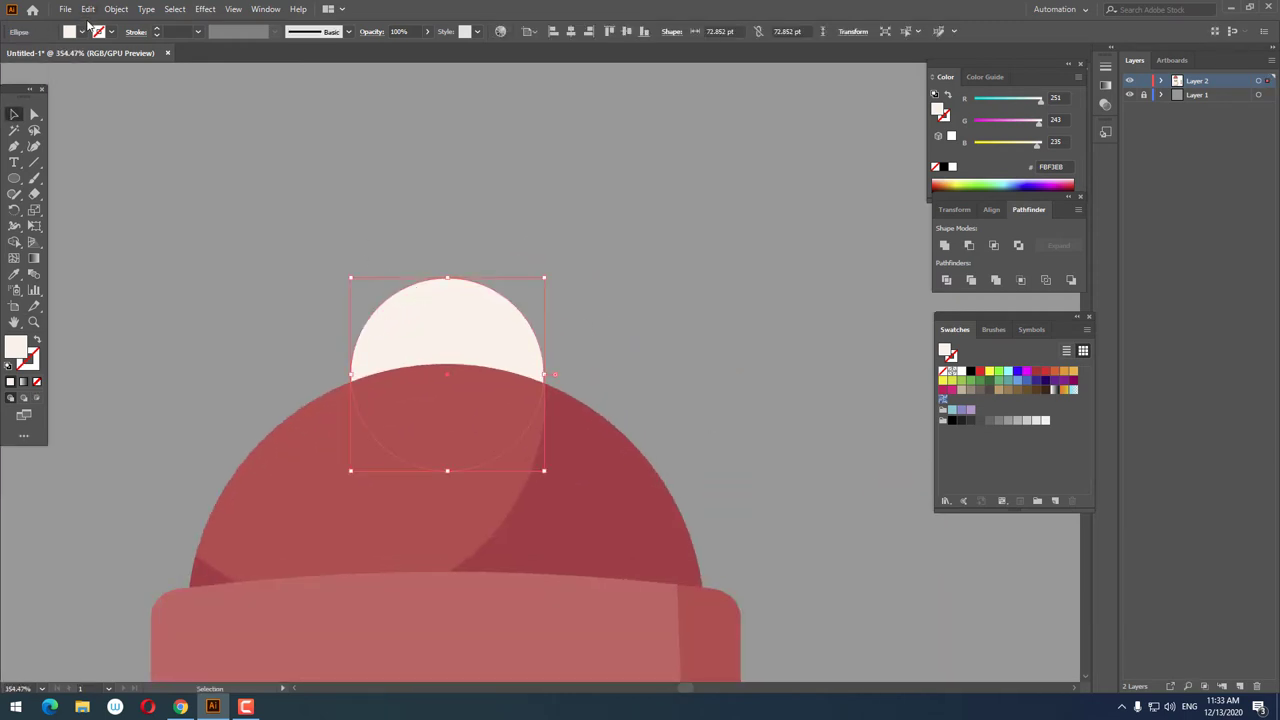
- Paste a copy of the pom-pom in front and scale it into a small circle on top
click(88, 9)
click(109, 73)
click(88, 9)
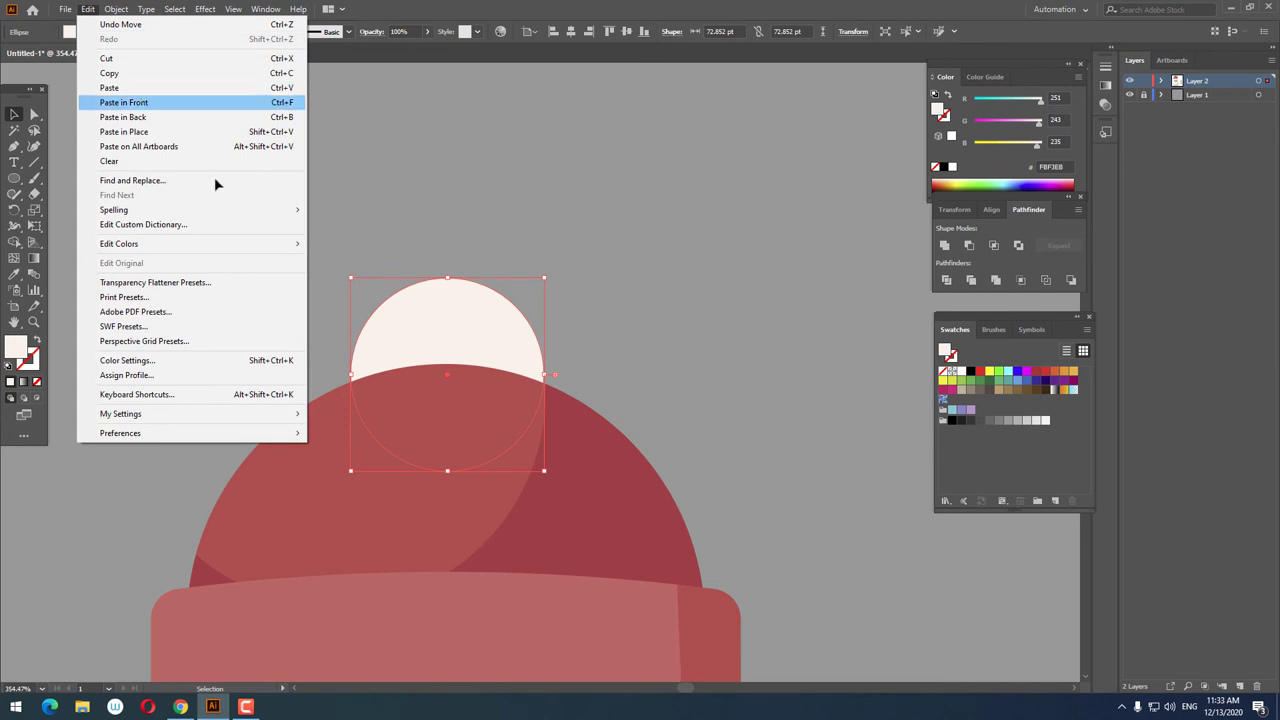
click(124, 102)
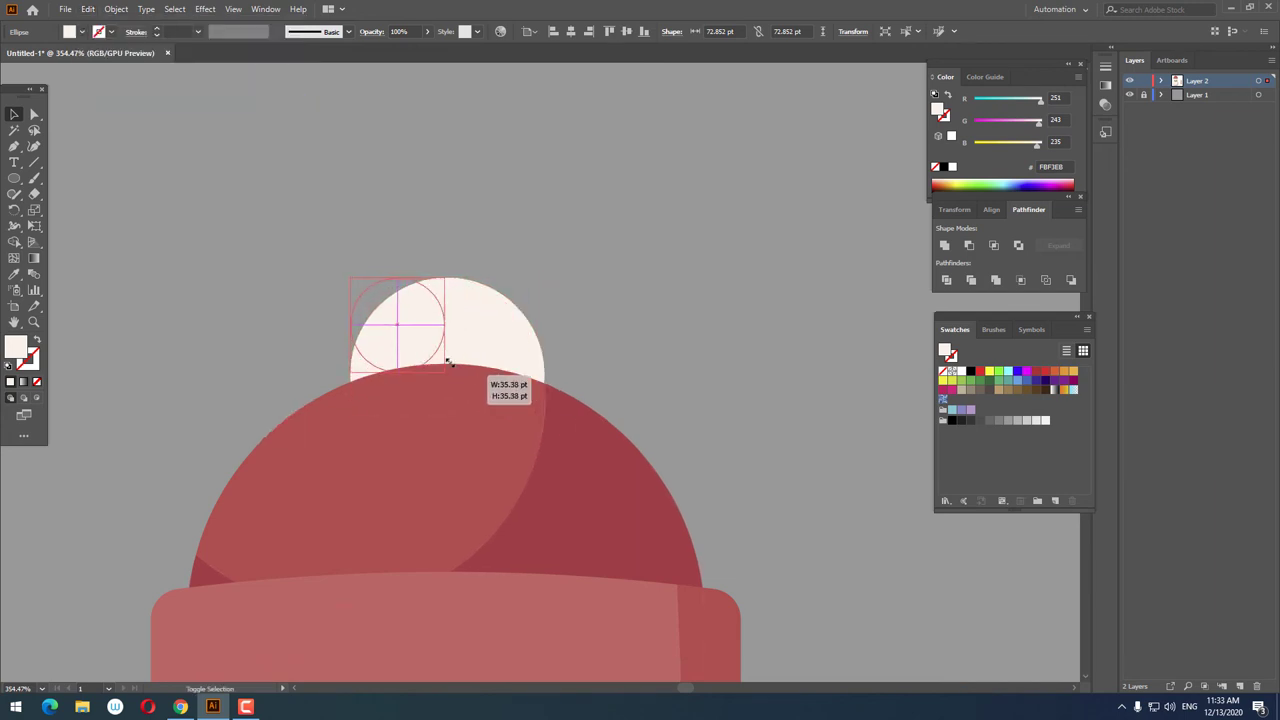
drag(546, 472, 470, 380)
drag(385, 335, 456, 347)
key(ctrl+0)
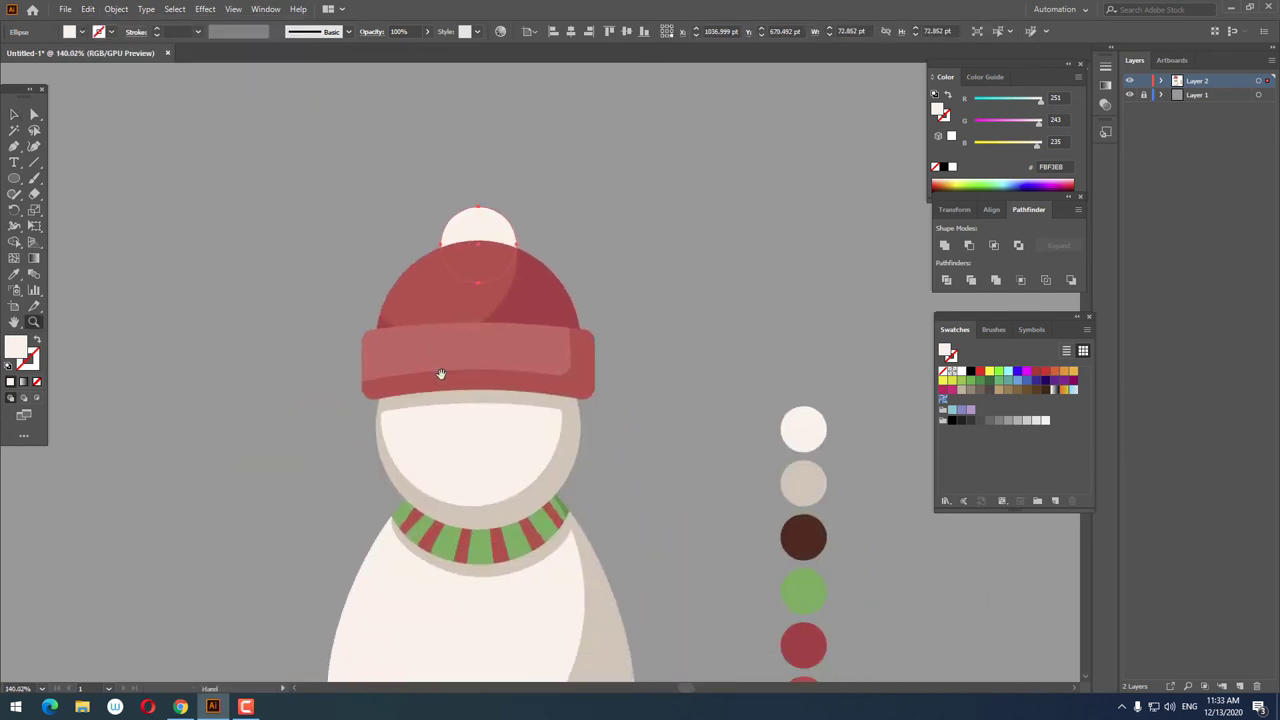
- Fill the pom-pom beige and shrink the cream highlight circle to about 43.3 pt
click(578, 428)
scroll(520, 380, down, 2)
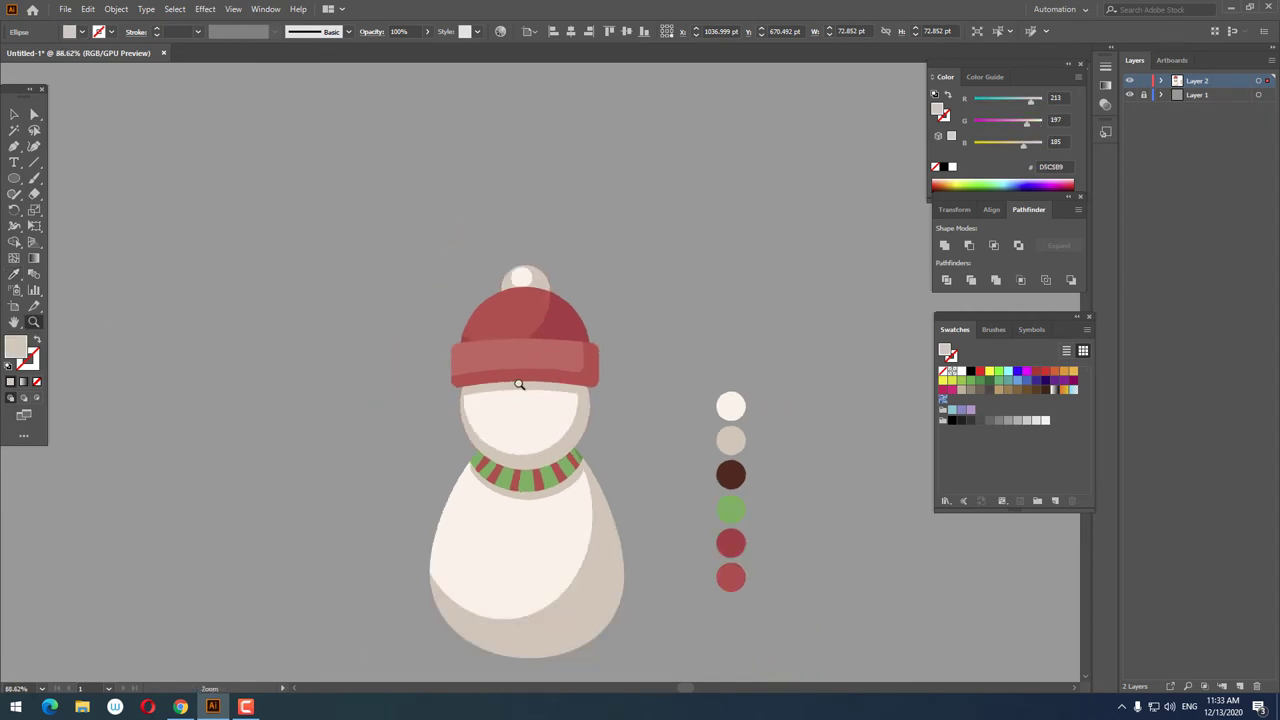
scroll(700, 363, up, 6)
click(14, 114)
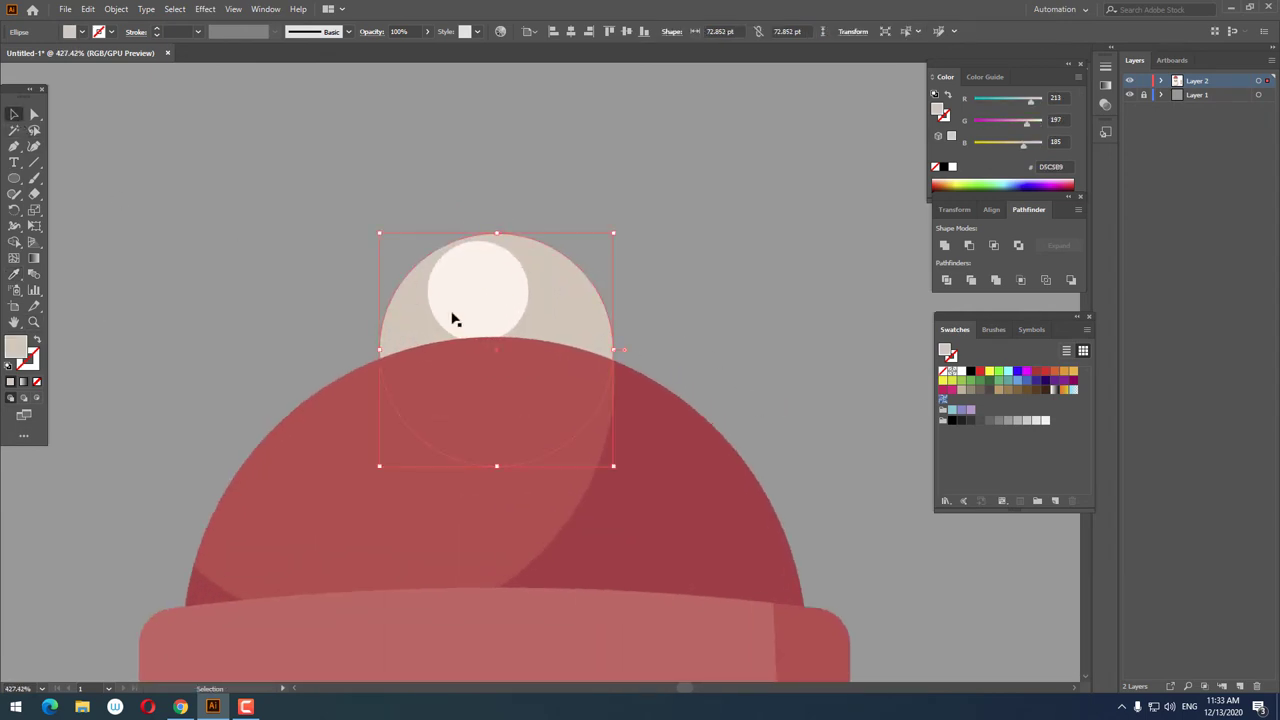
click(497, 317)
mouse_move(530, 342)
mouse_down()
mouse_move(553, 356)
mouse_move(534, 314)
mouse_up()
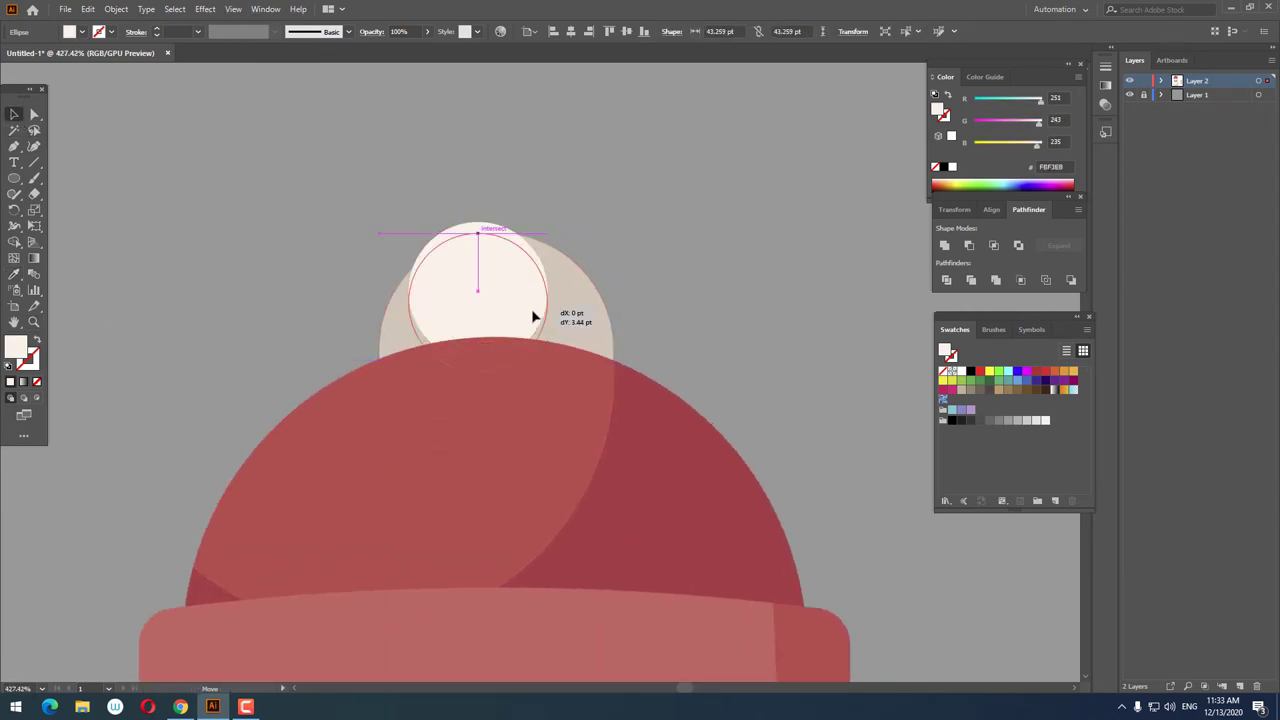
click(686, 286)
key(z)
scroll(557, 380, down, 5)
scroll(619, 369, down, 1)
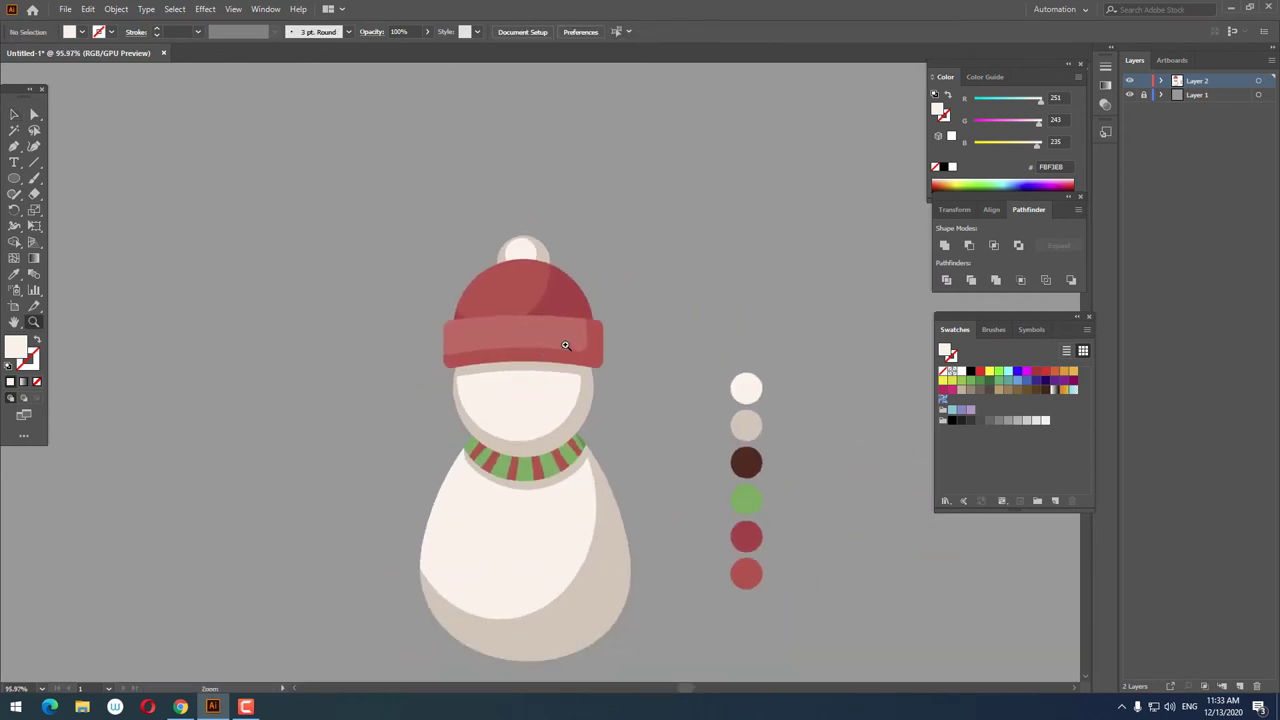
scroll(670, 332, up, 2)
scroll(591, 307, up, 1)
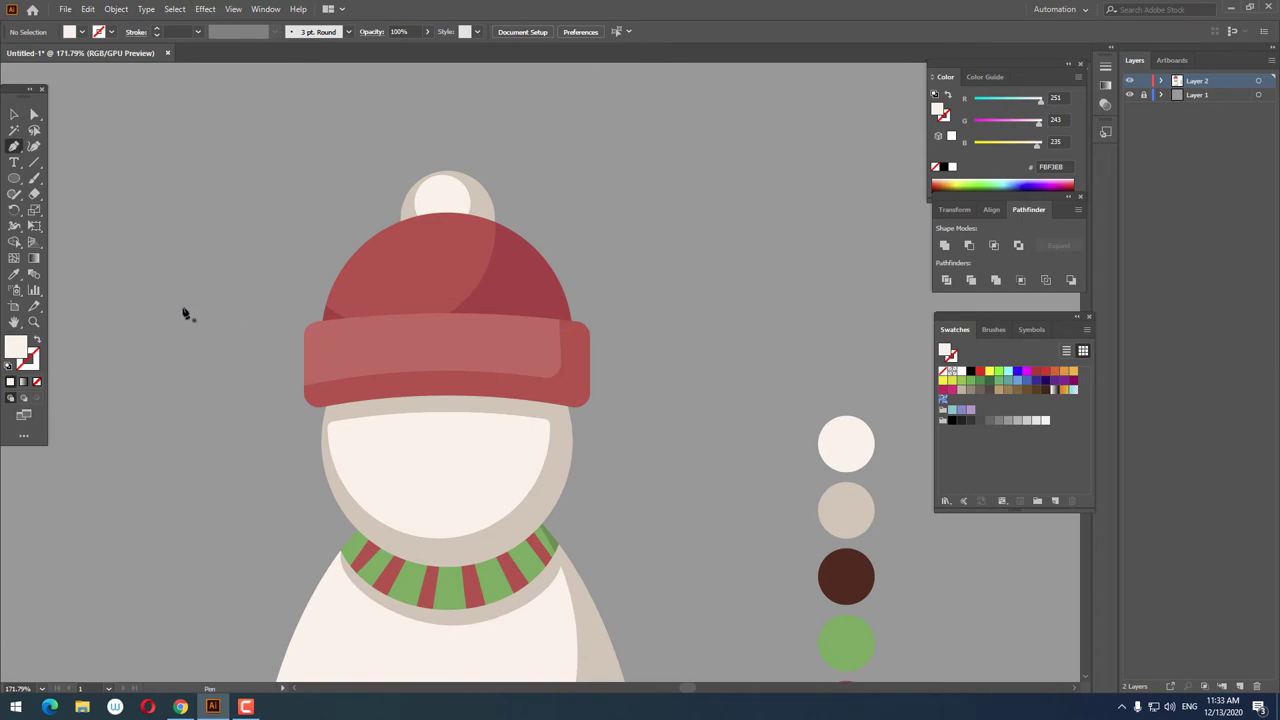
- Draw a no-fill line left of the hat, bend it into an arc and enlarge it
click(134, 305)
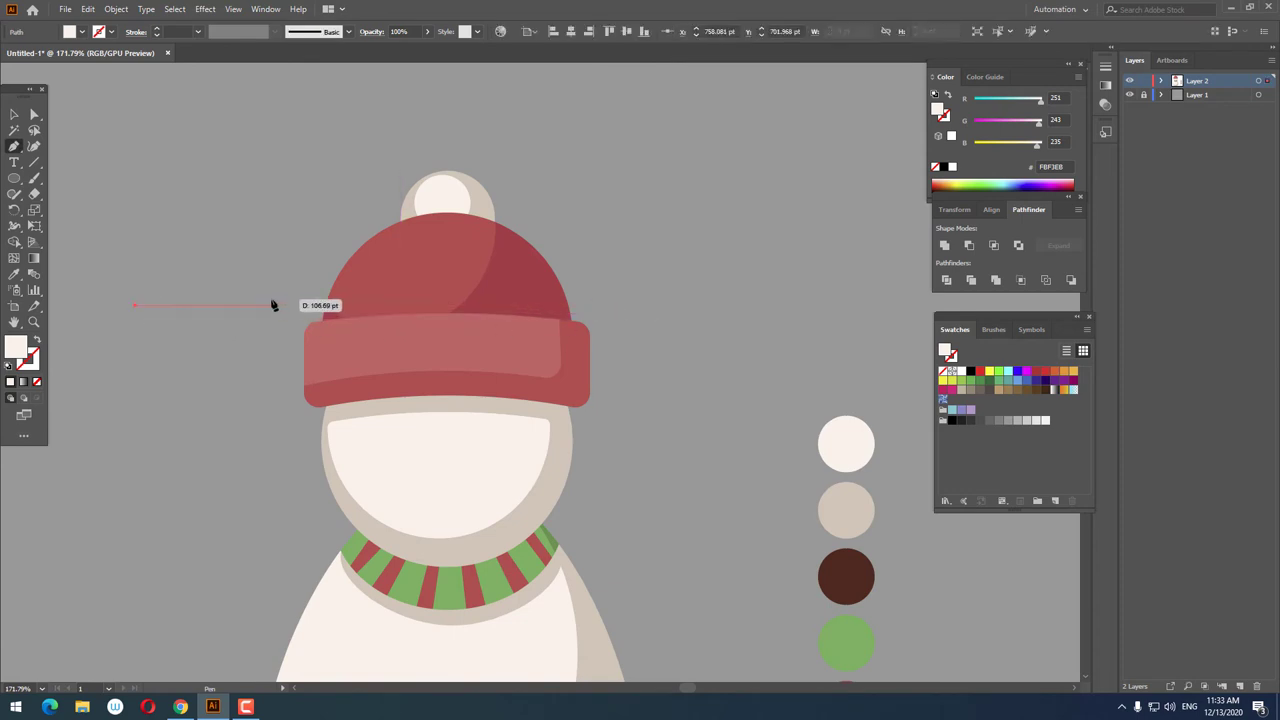
click(35, 341)
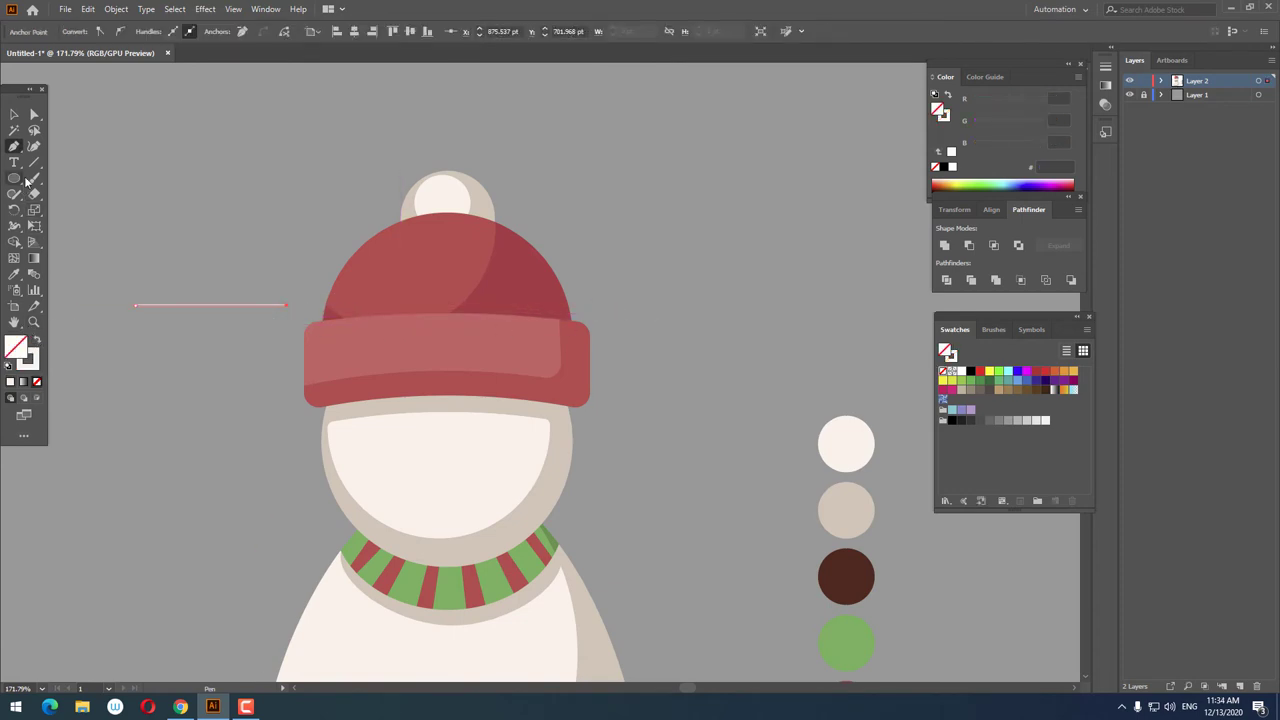
click(34, 146)
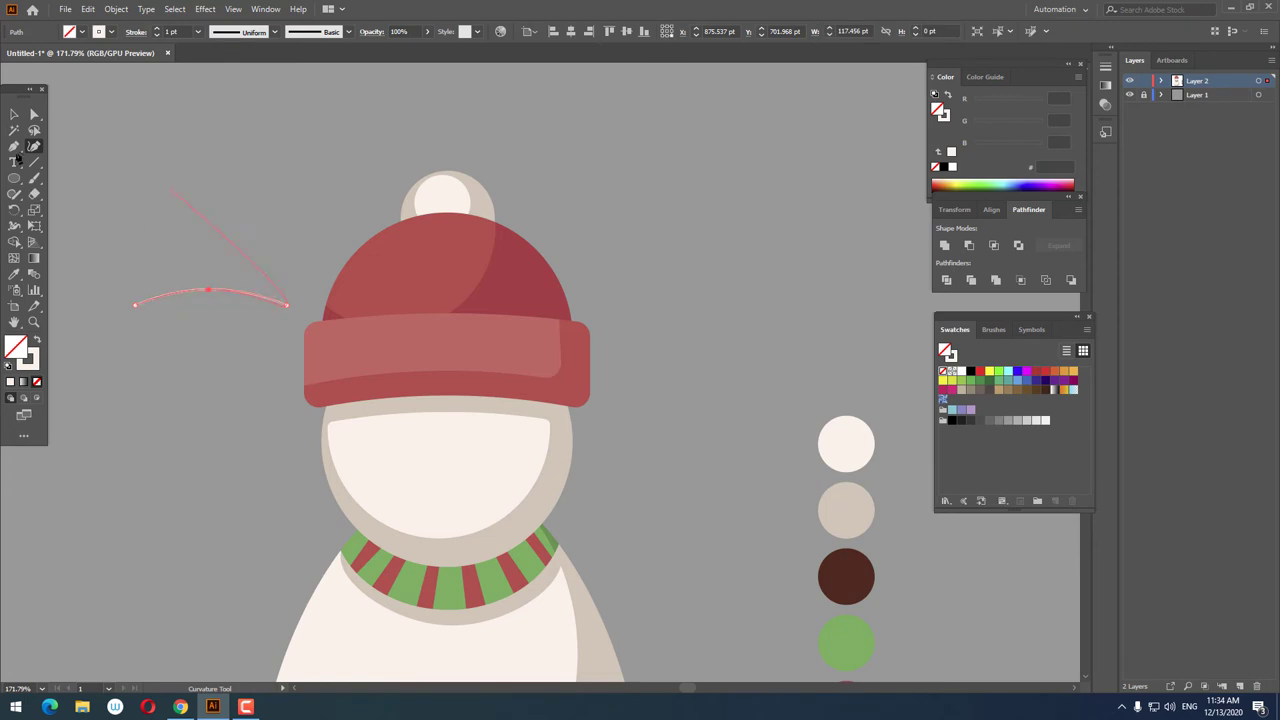
click(314, 323)
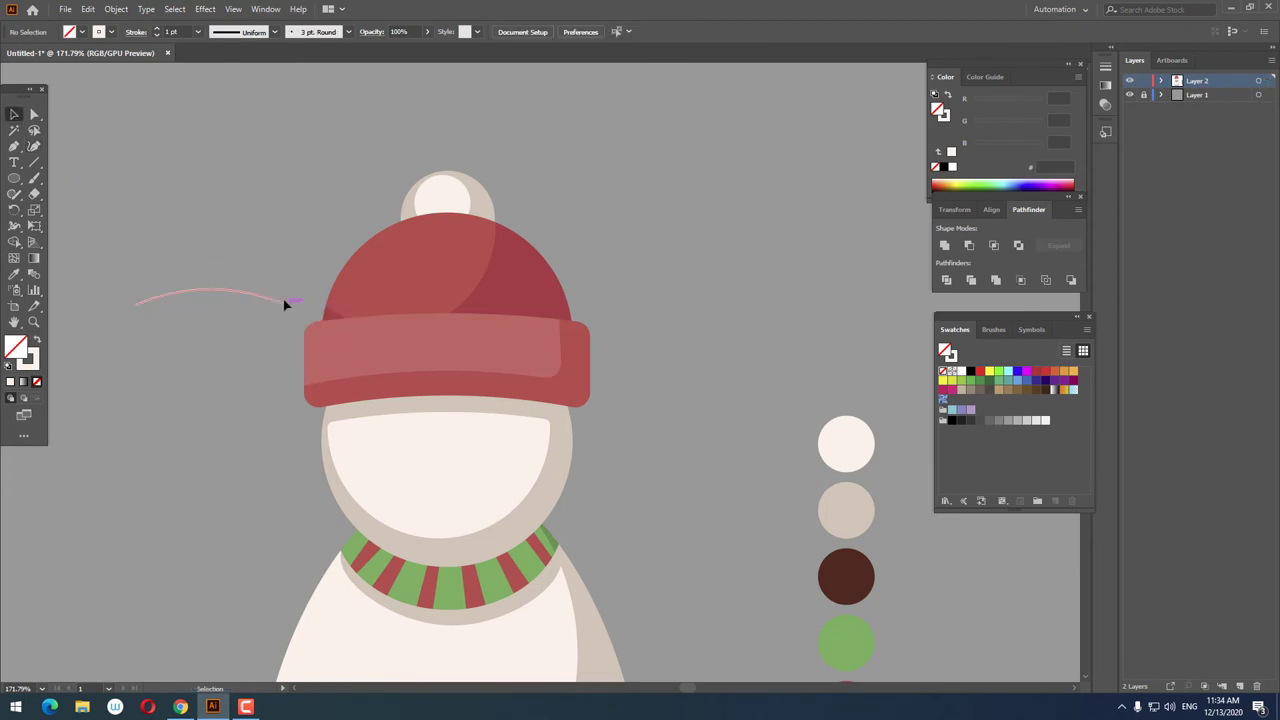
click(285, 306)
drag(288, 308, 514, 289)
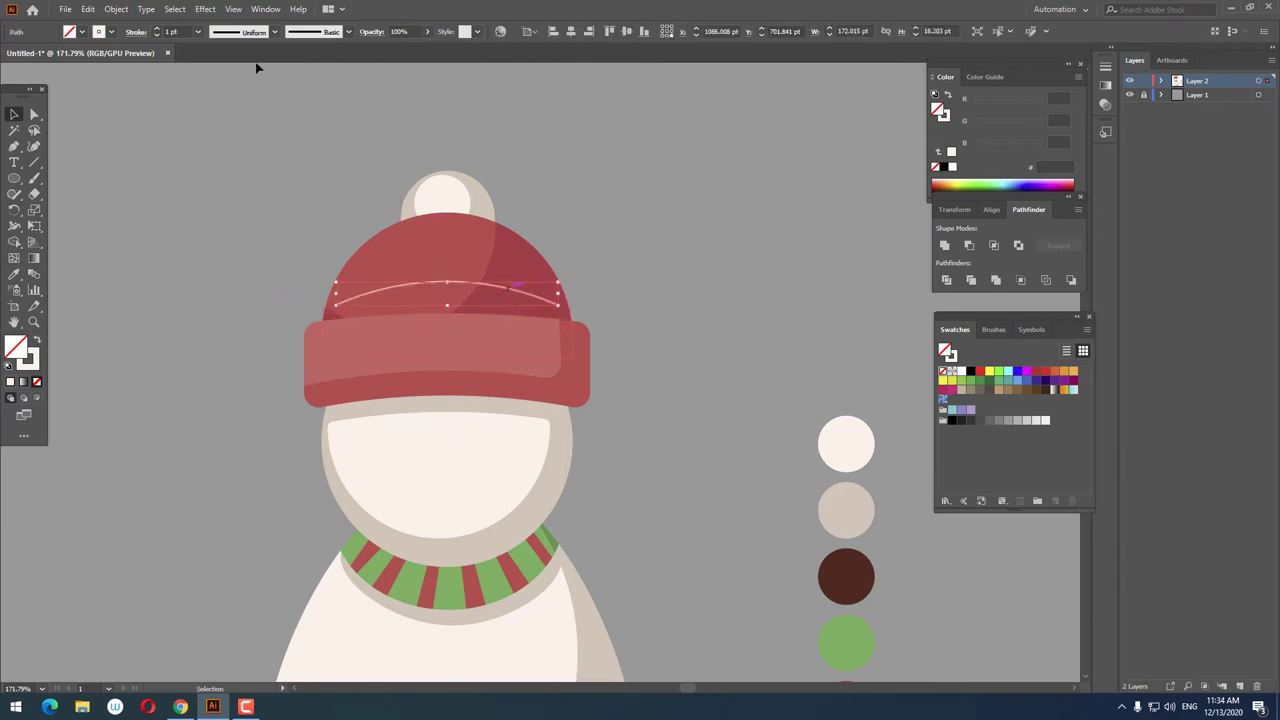
- Give the arc an 11 pt stroke and stretch it wider across the hat
click(157, 28)
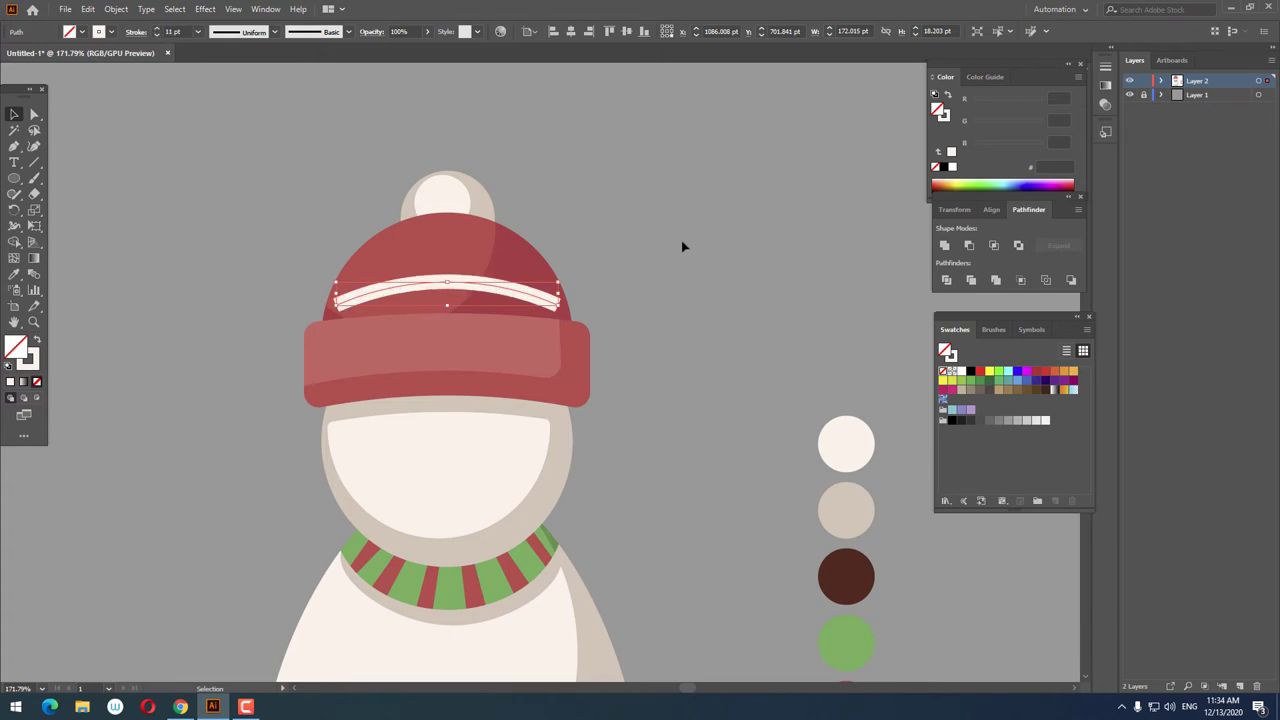
drag(560, 316, 591, 318)
click(703, 375)
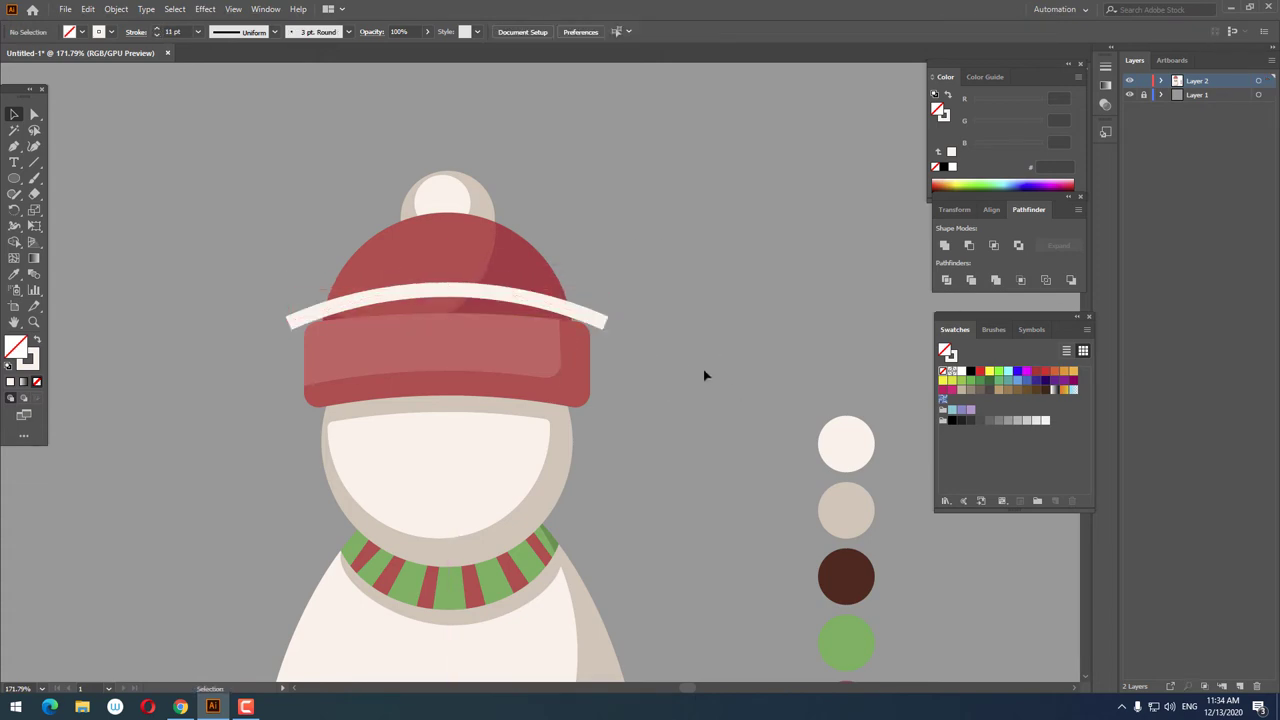
click(549, 318)
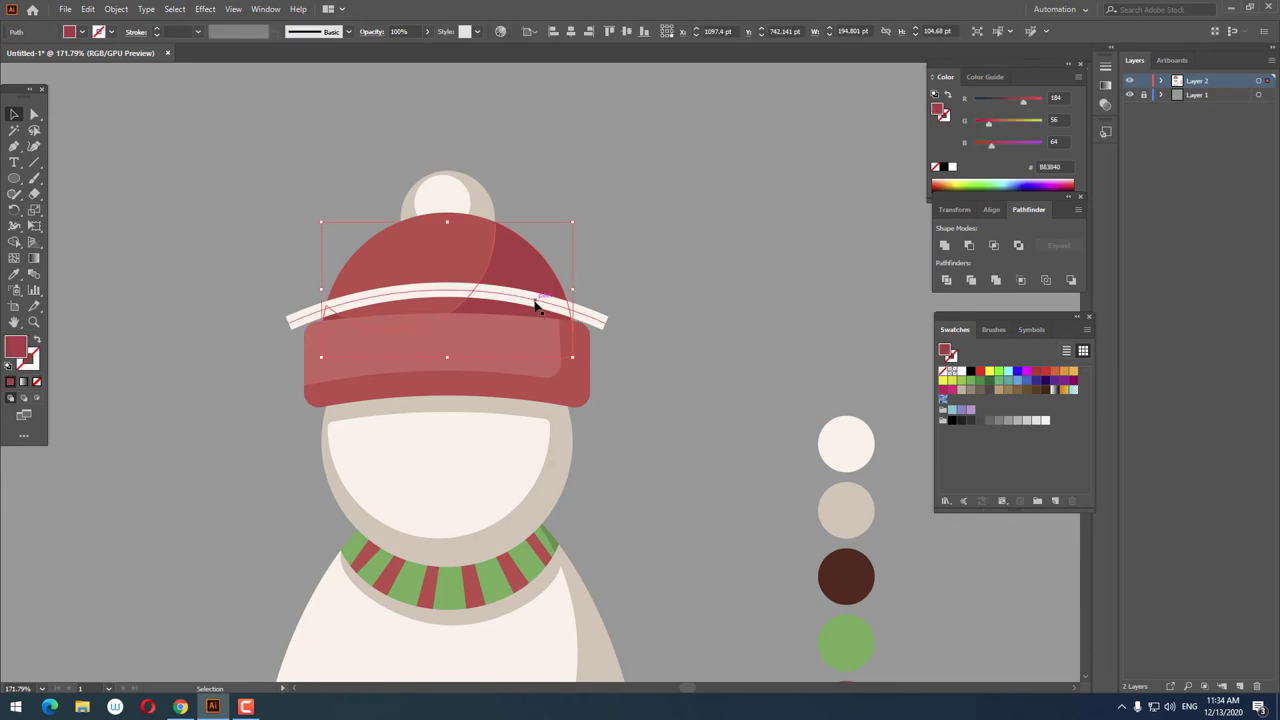
click(537, 307)
key(z)
click(503, 271)
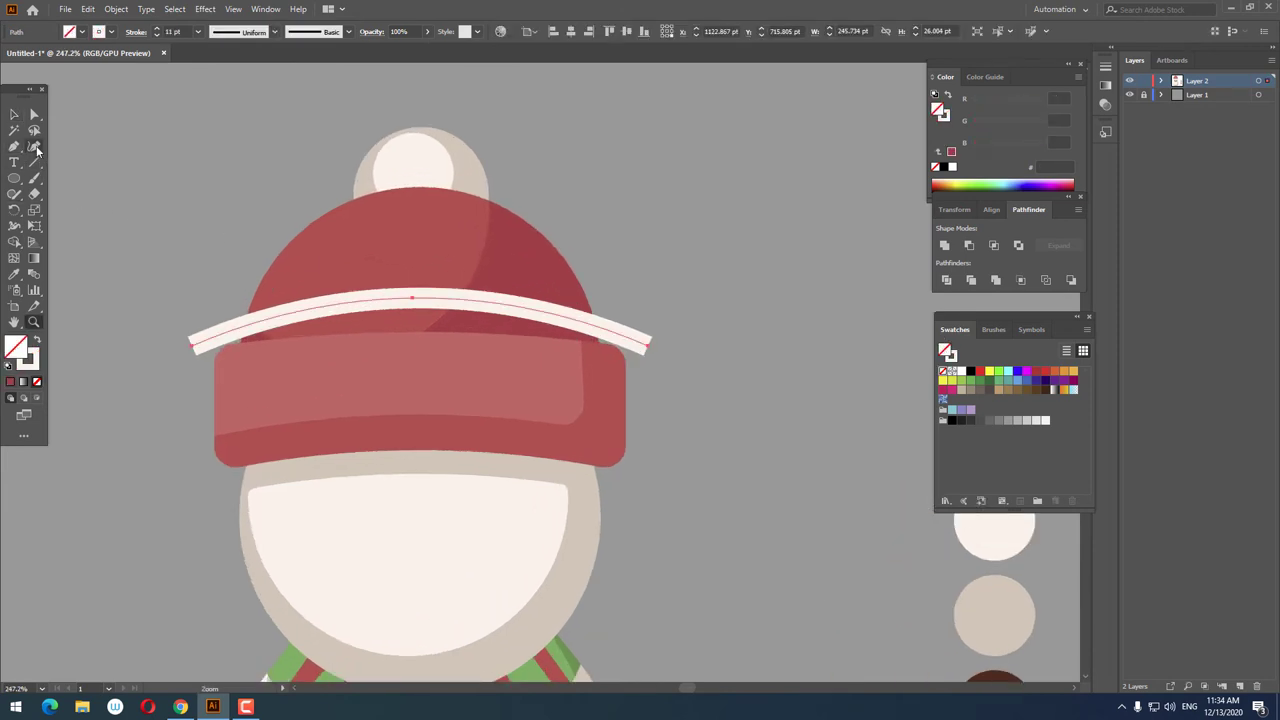
- Flatten the band's arc, move it up onto the dome, and set its stroke to 12 pt
drag(415, 302, 419, 311)
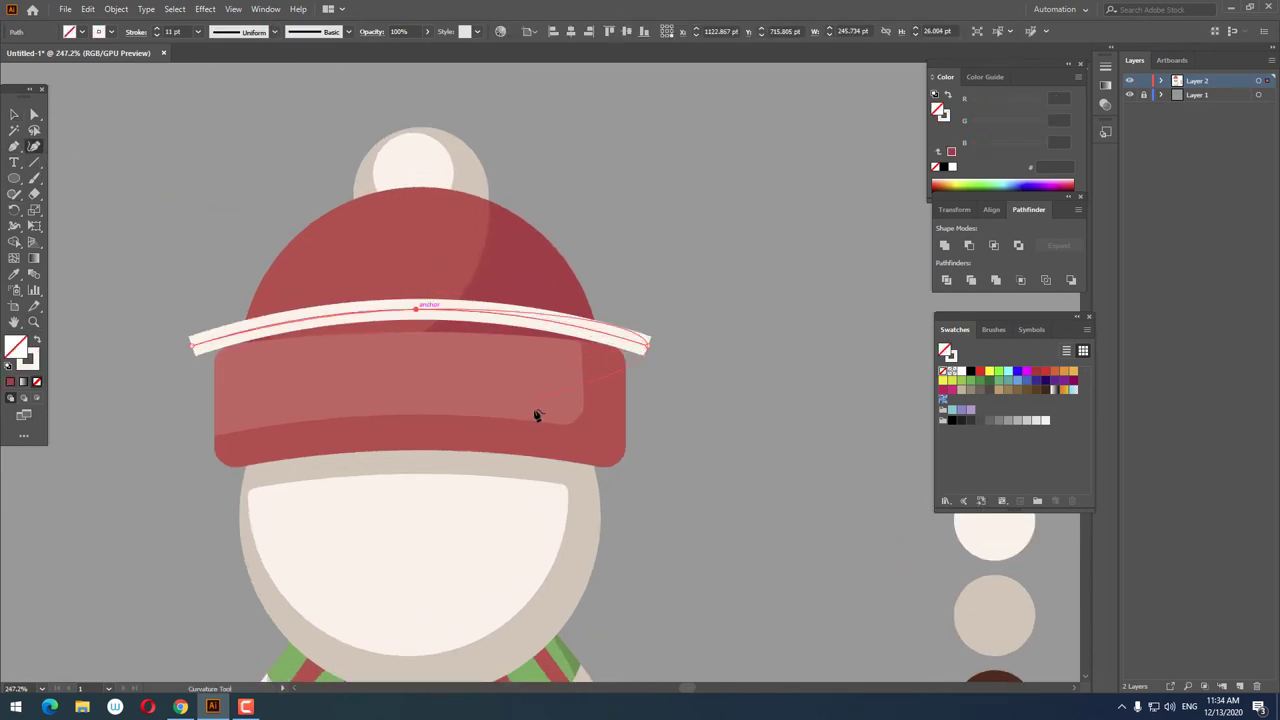
key(v)
drag(608, 336, 607, 316)
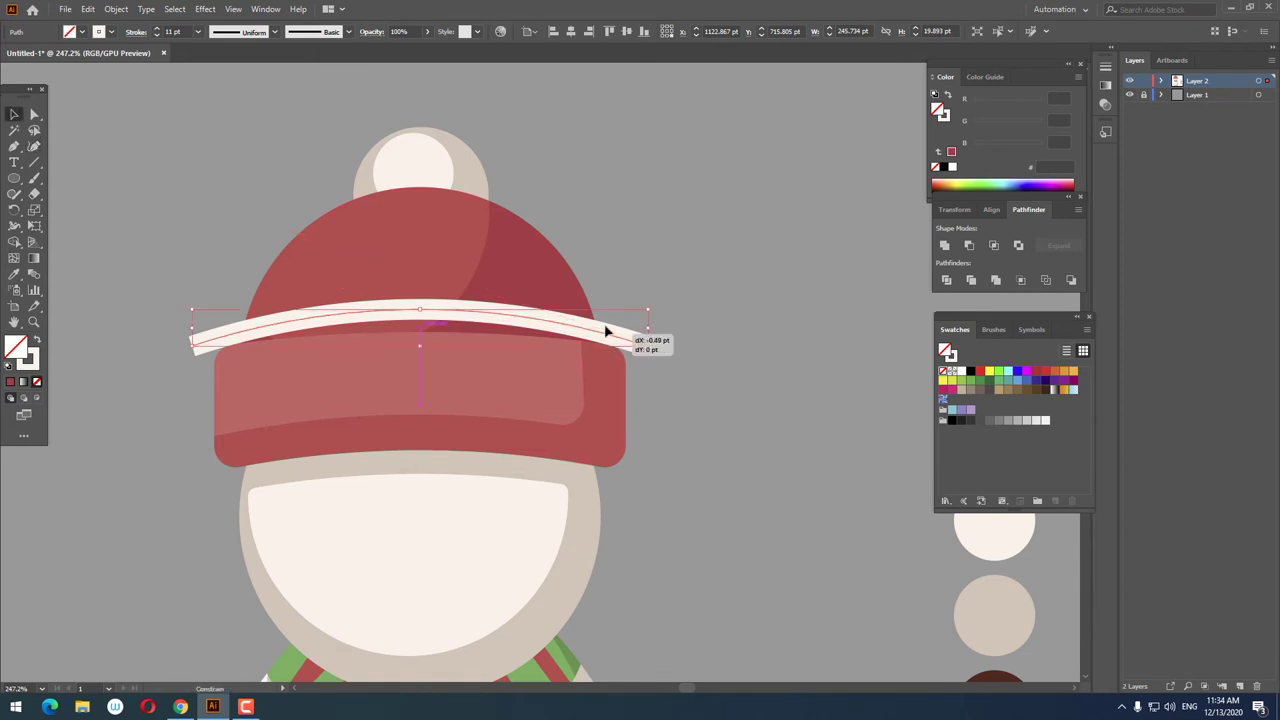
click(797, 443)
click(630, 322)
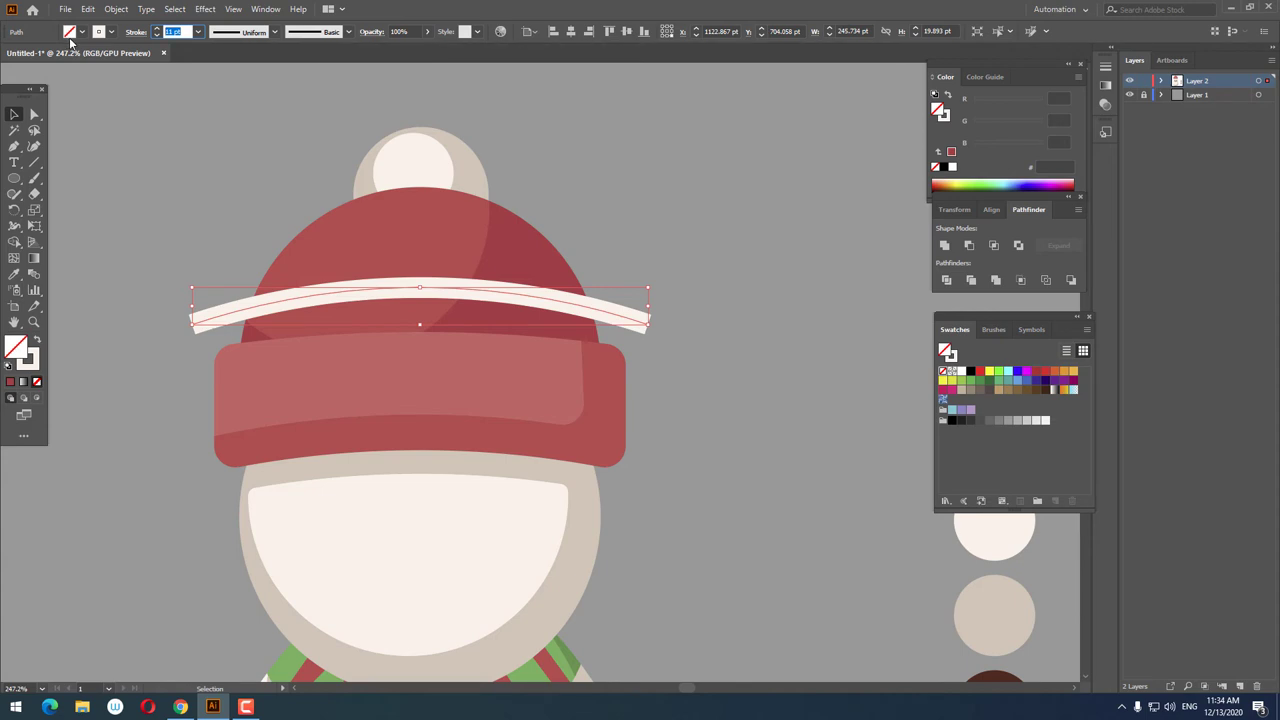
text(12)
key(Return)
- Paste a copy of the cream band in front and move it to form a second stripe
click(106, 10)
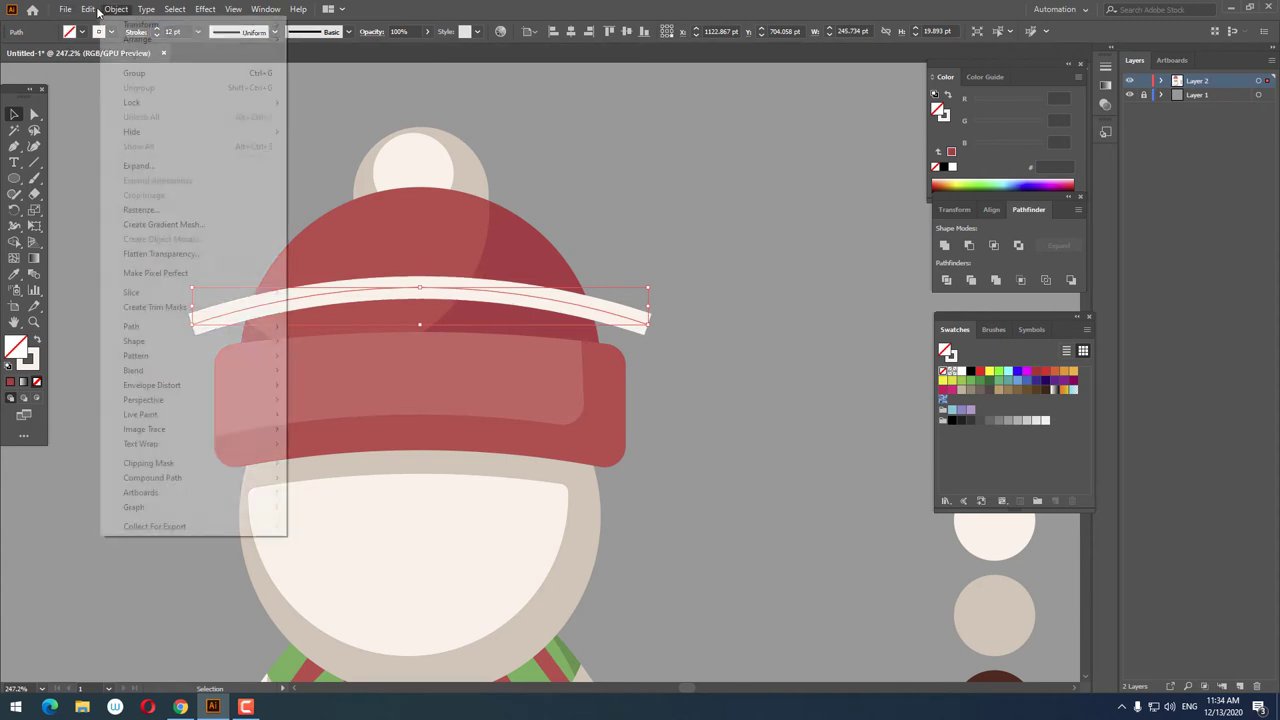
click(88, 9)
click(88, 9)
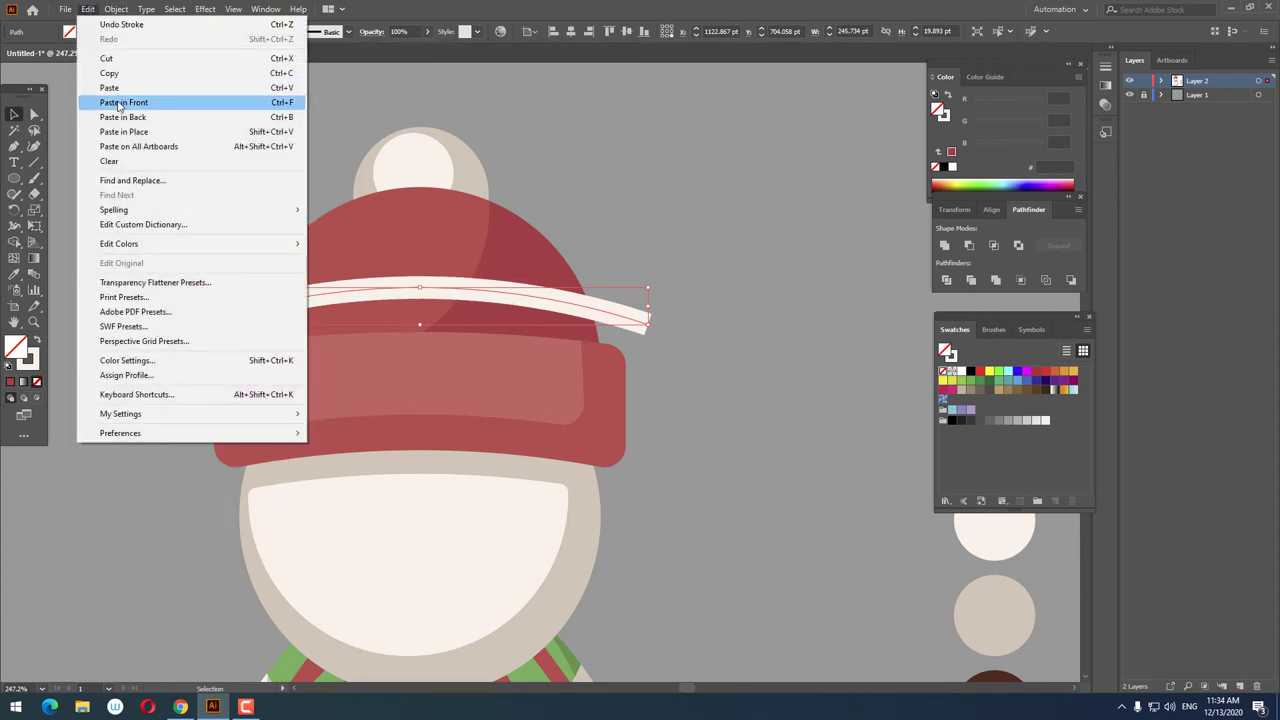
click(122, 103)
mouse_move(617, 318)
mouse_down()
mouse_move(614, 285)
mouse_move(629, 331)
mouse_up()
- Select both stripes and expand them into filled shapes
shift+click(621, 317)
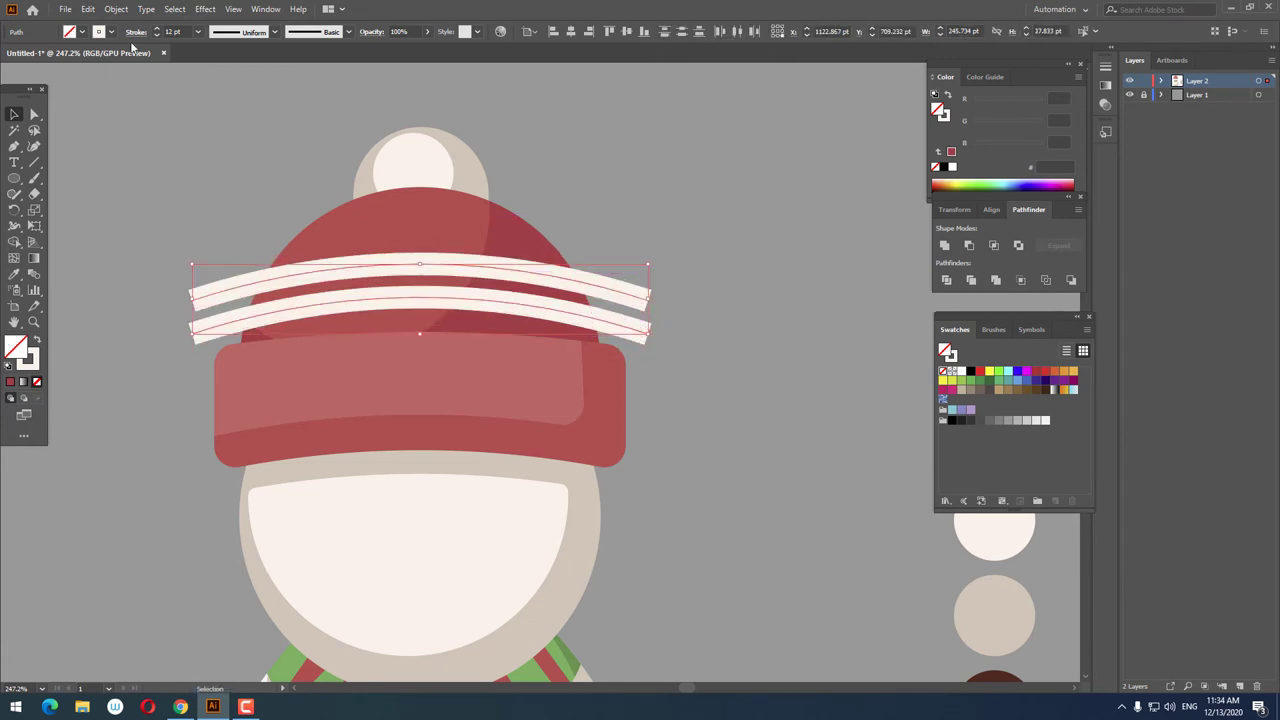
click(116, 9)
click(130, 164)
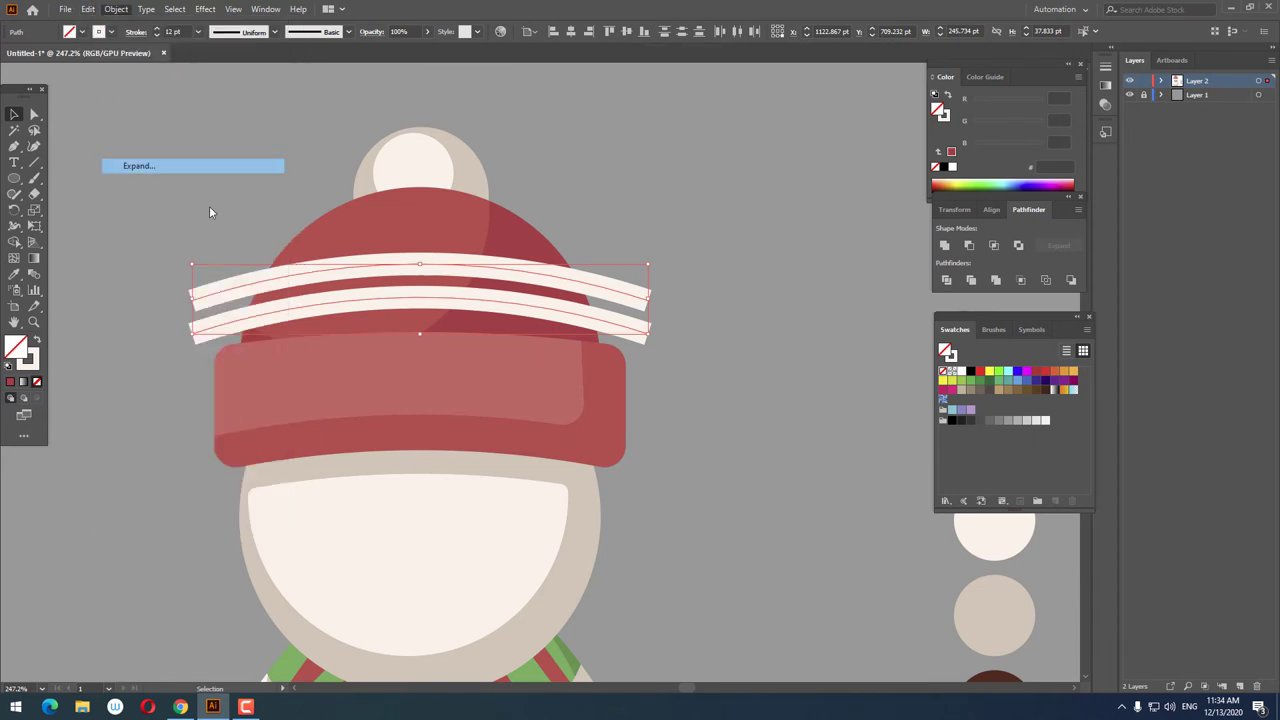
click(596, 404)
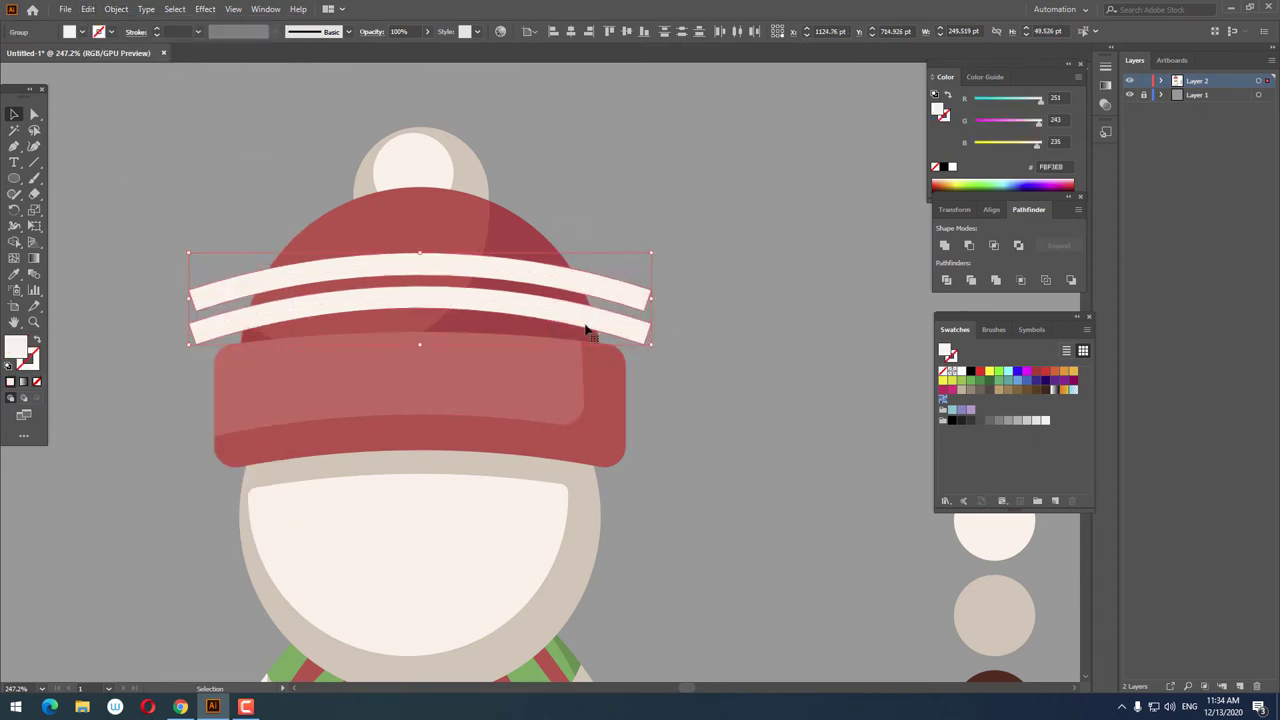
- Rearrange the stripes and red dome's stacking order, then select the pom-pom, dome and stripes
shift+click(509, 237)
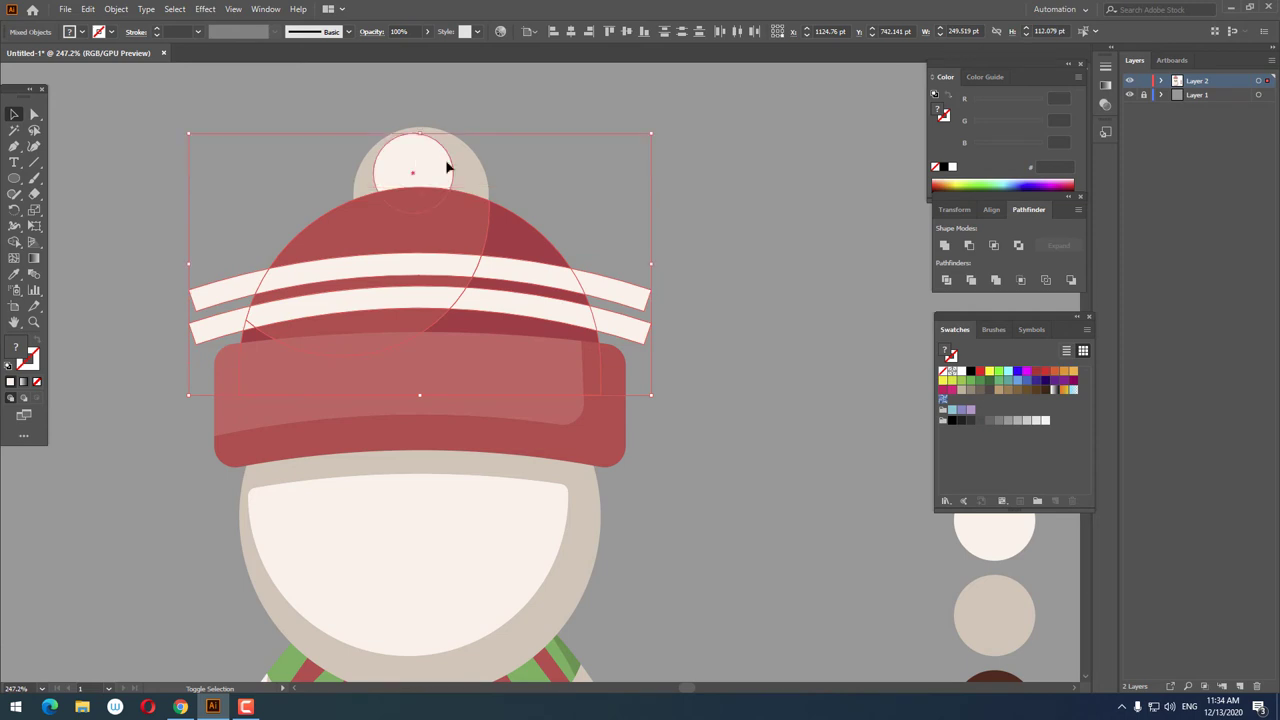
right_click(522, 279)
mouse_move(560, 424)
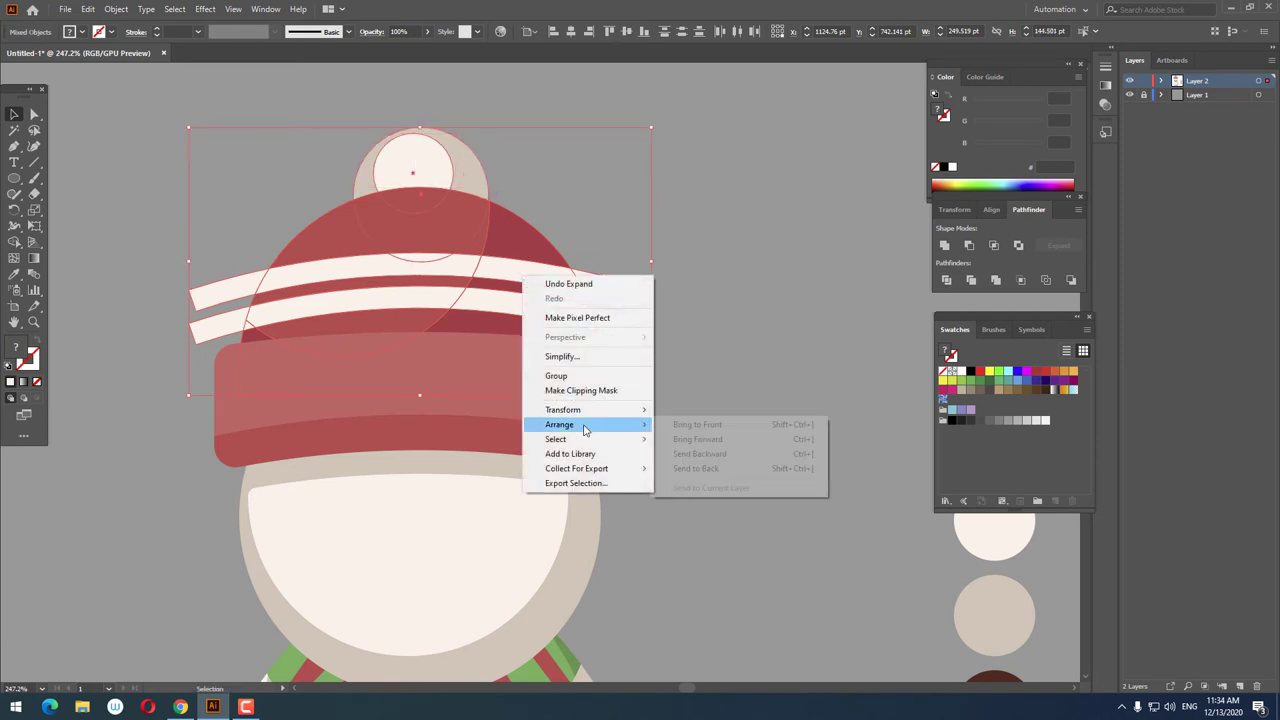
click(748, 463)
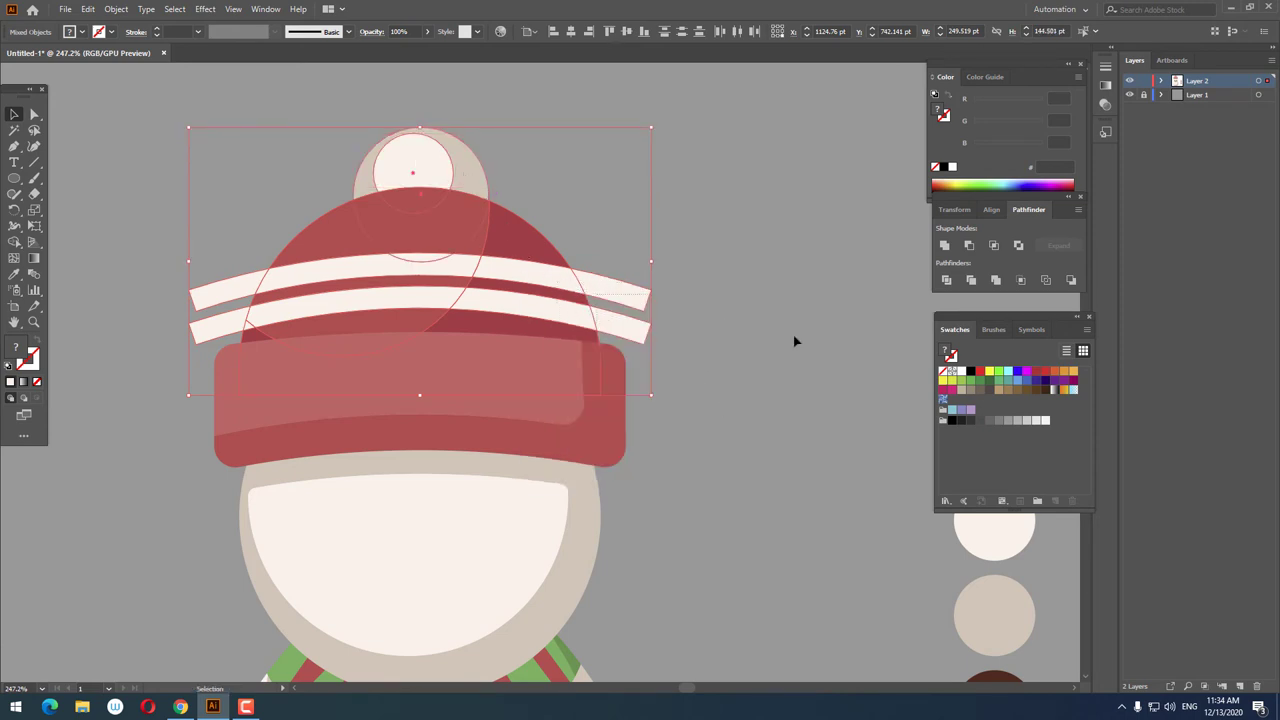
click(683, 331)
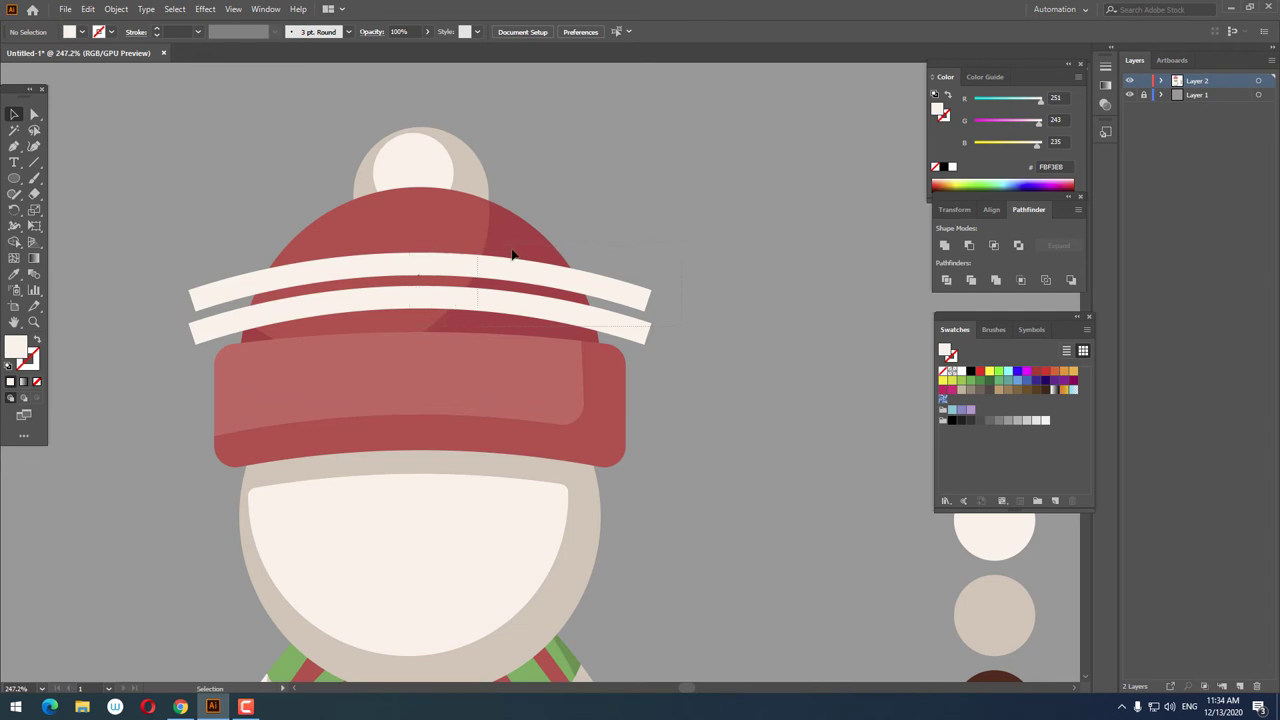
drag(459, 232, 750, 314)
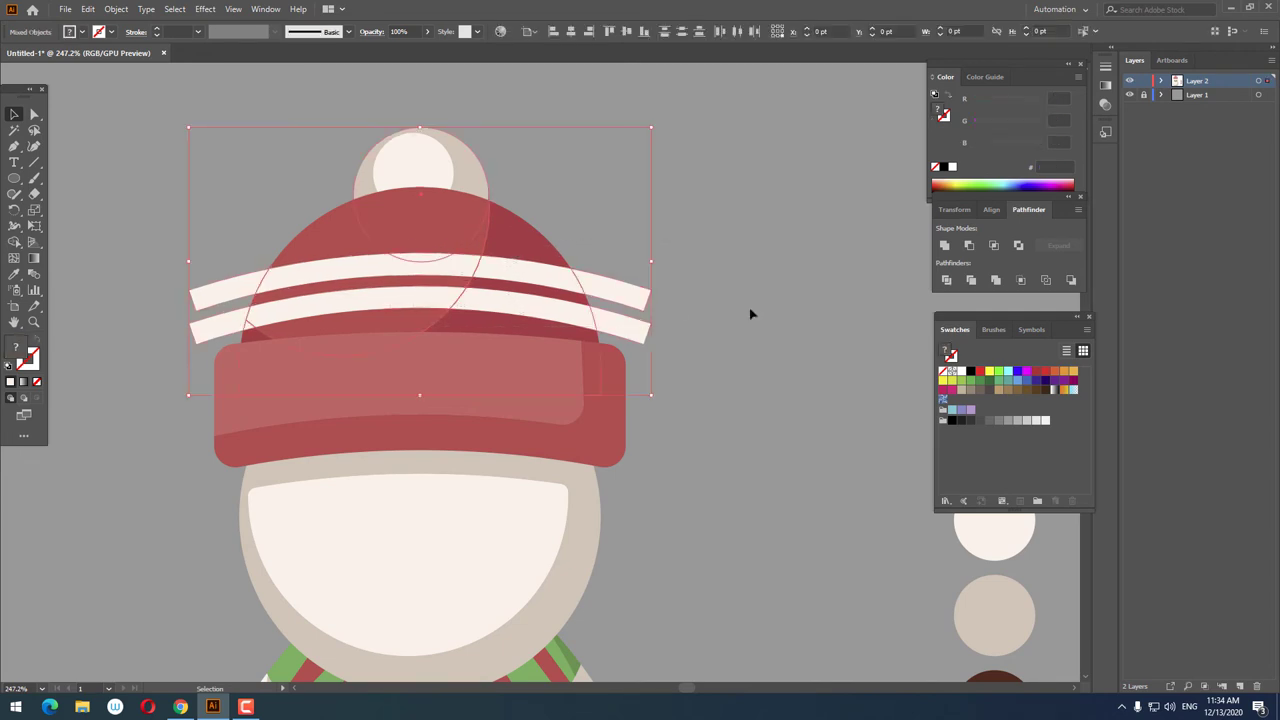
- Divide the stripes with the red hat dome and ungroup the resulting pieces
click(493, 192)
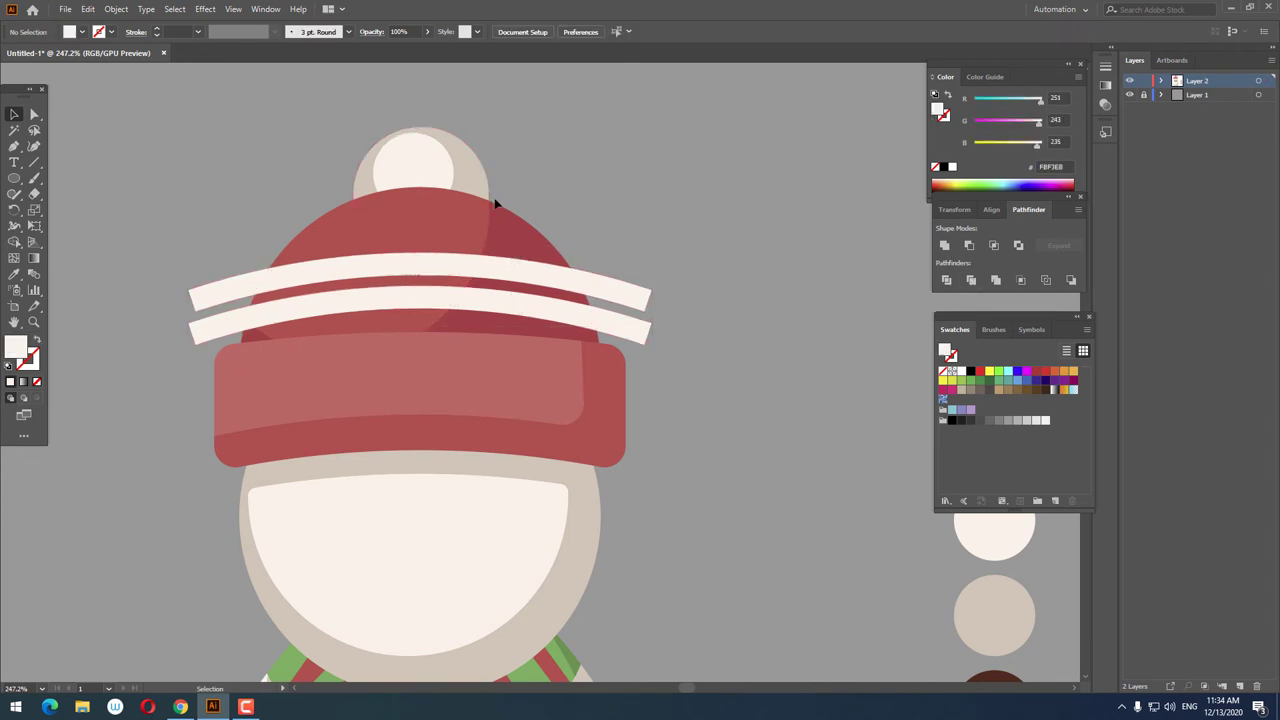
click(472, 182)
click(535, 268)
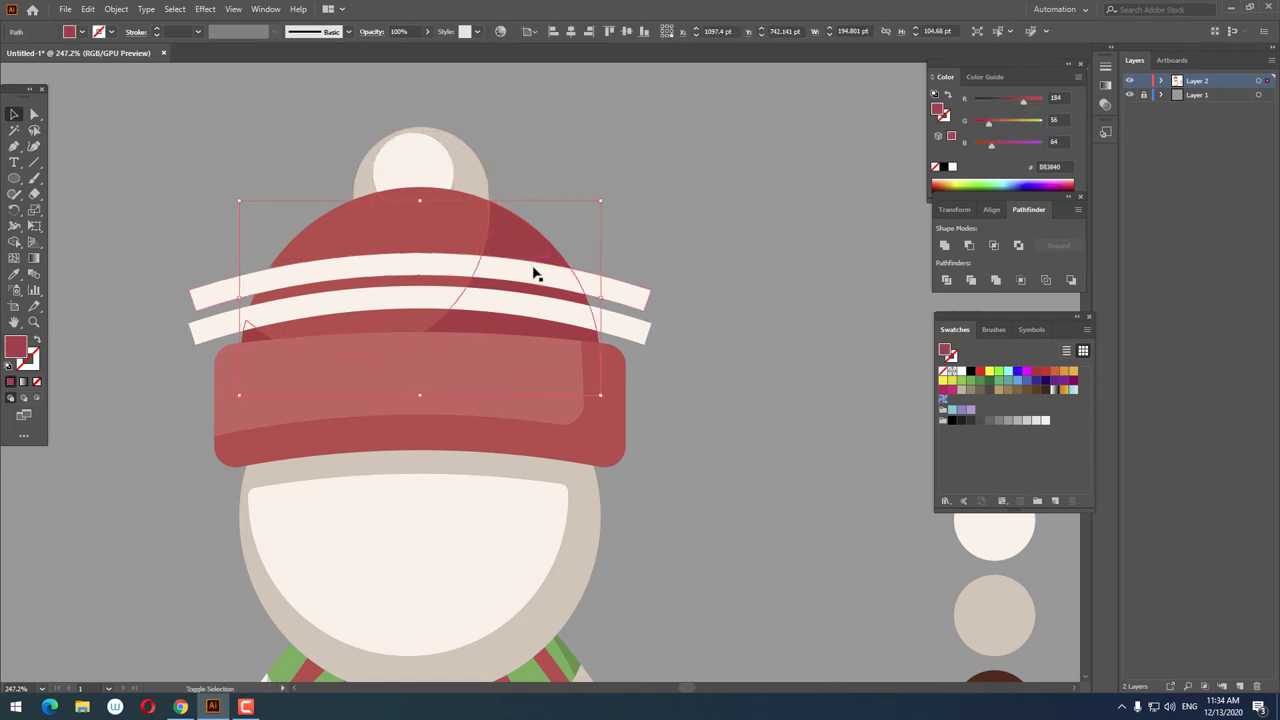
shift+click(535, 306)
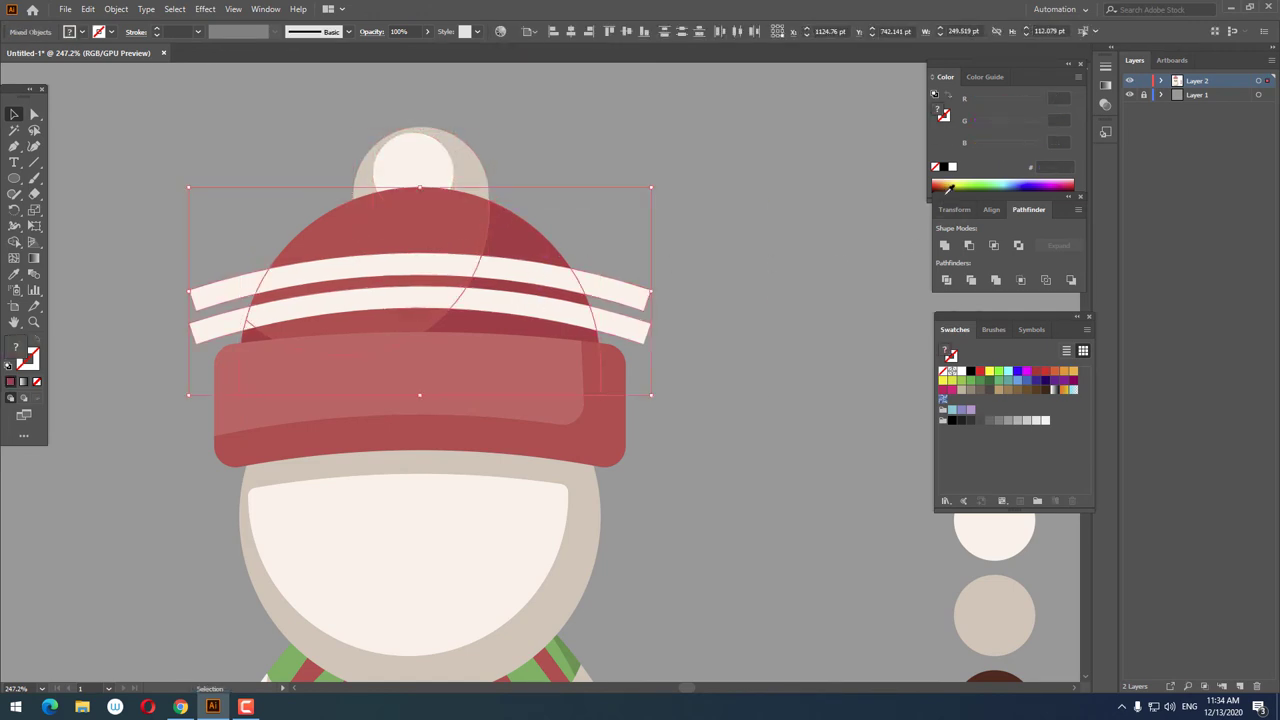
click(945, 280)
right_click(557, 252)
click(609, 370)
- Delete the stripe ends sticking out left and right of the hat
click(691, 340)
click(643, 294)
shift+click(210, 334)
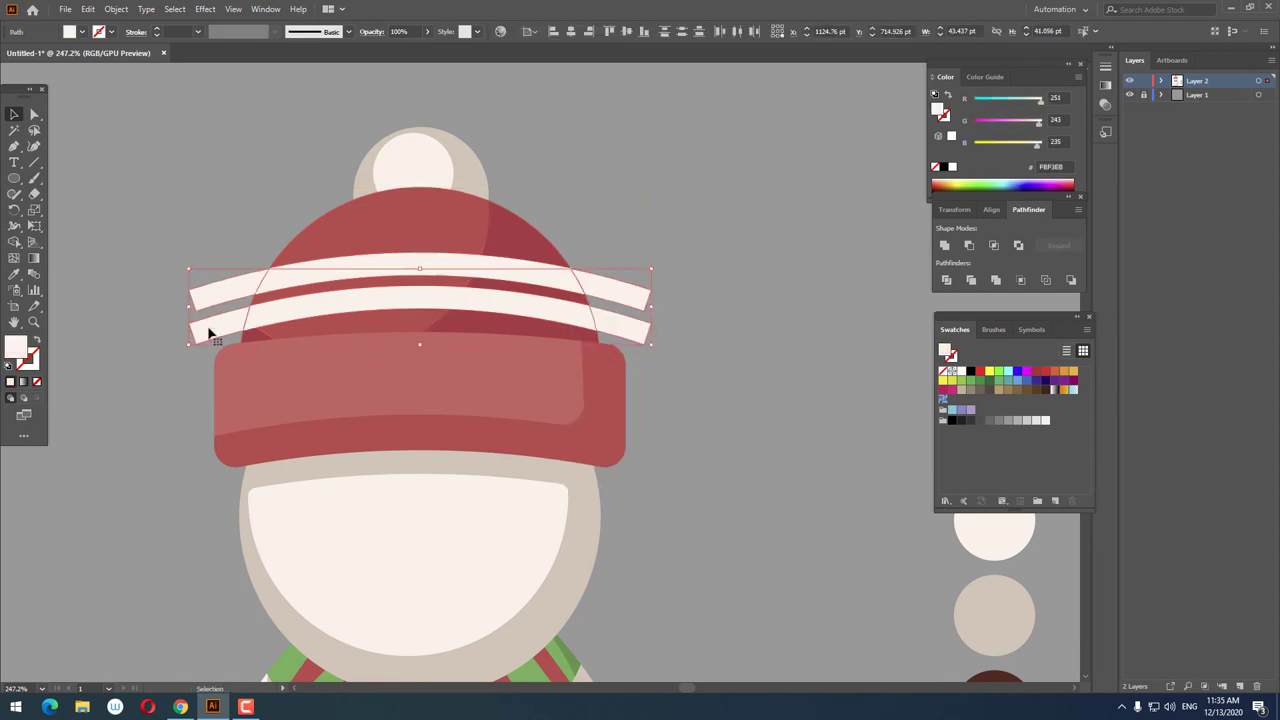
key(Delete)
- Tint the two shaded stripe pieces beige by sampling the head ring with the Eyedropper
click(508, 314)
shift+click(518, 288)
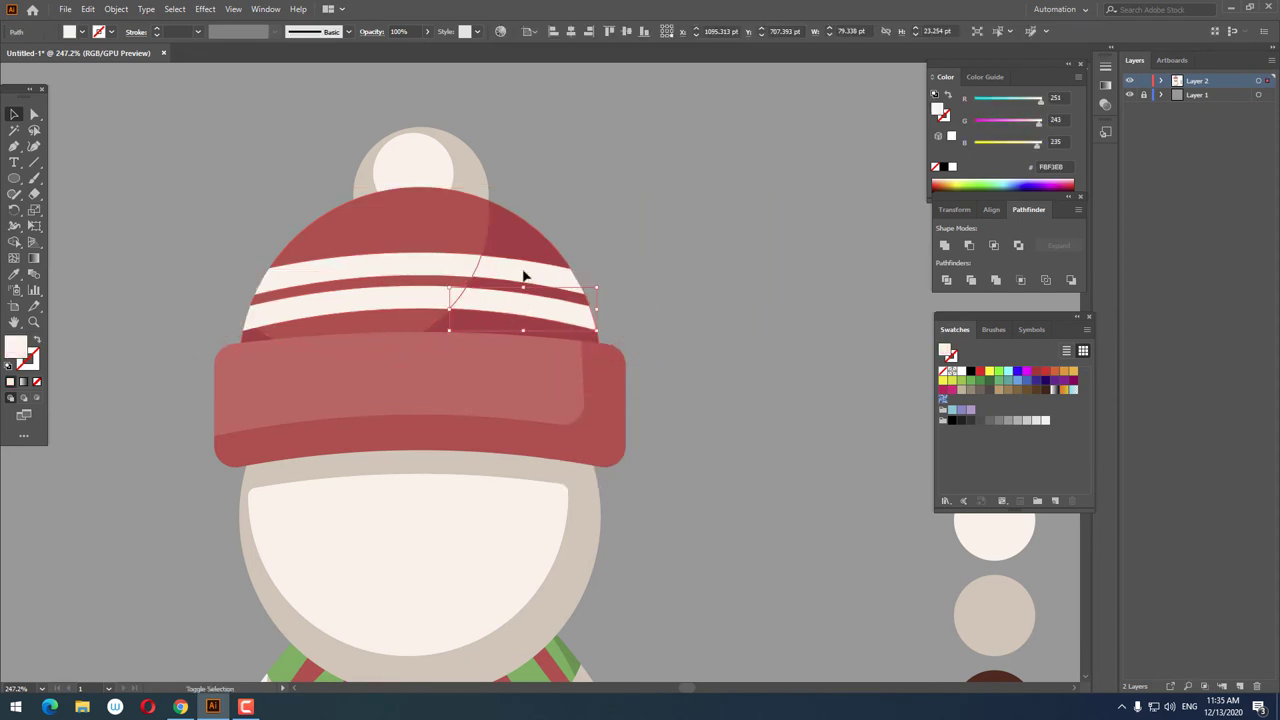
drag(605, 494, 620, 354)
click(14, 275)
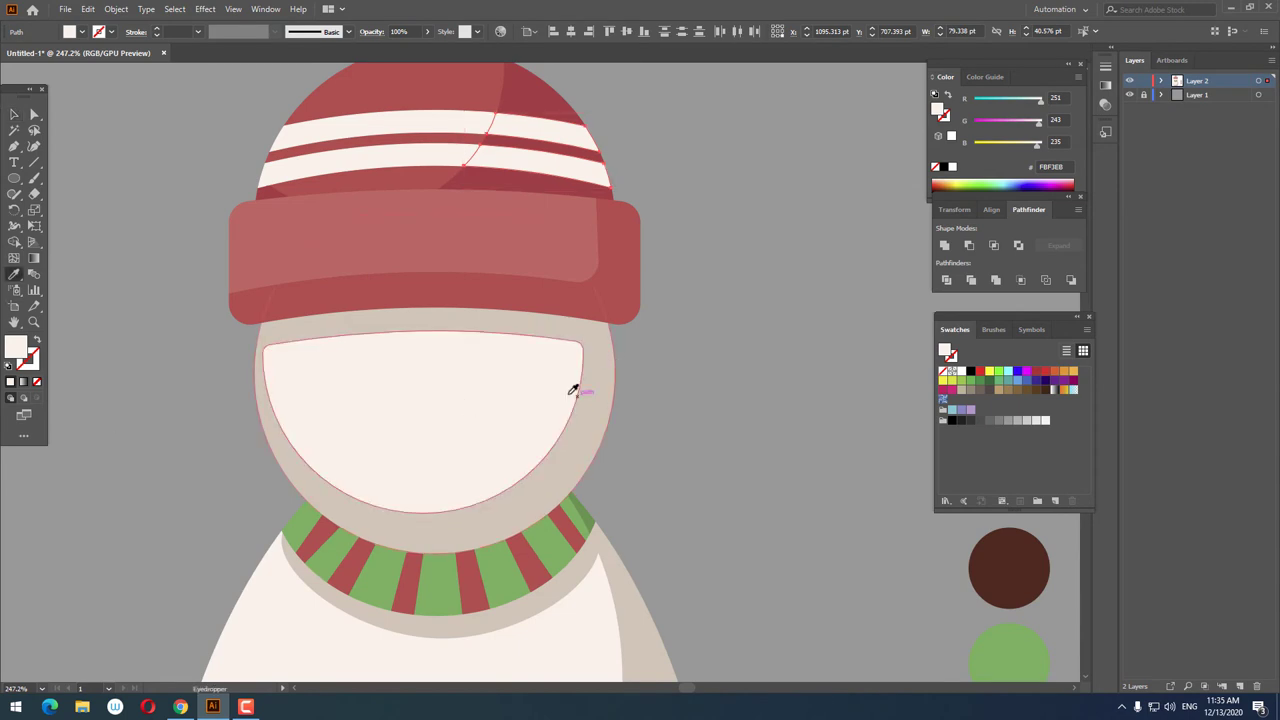
click(594, 377)
scroll(584, 430, up, 4)
click(14, 114)
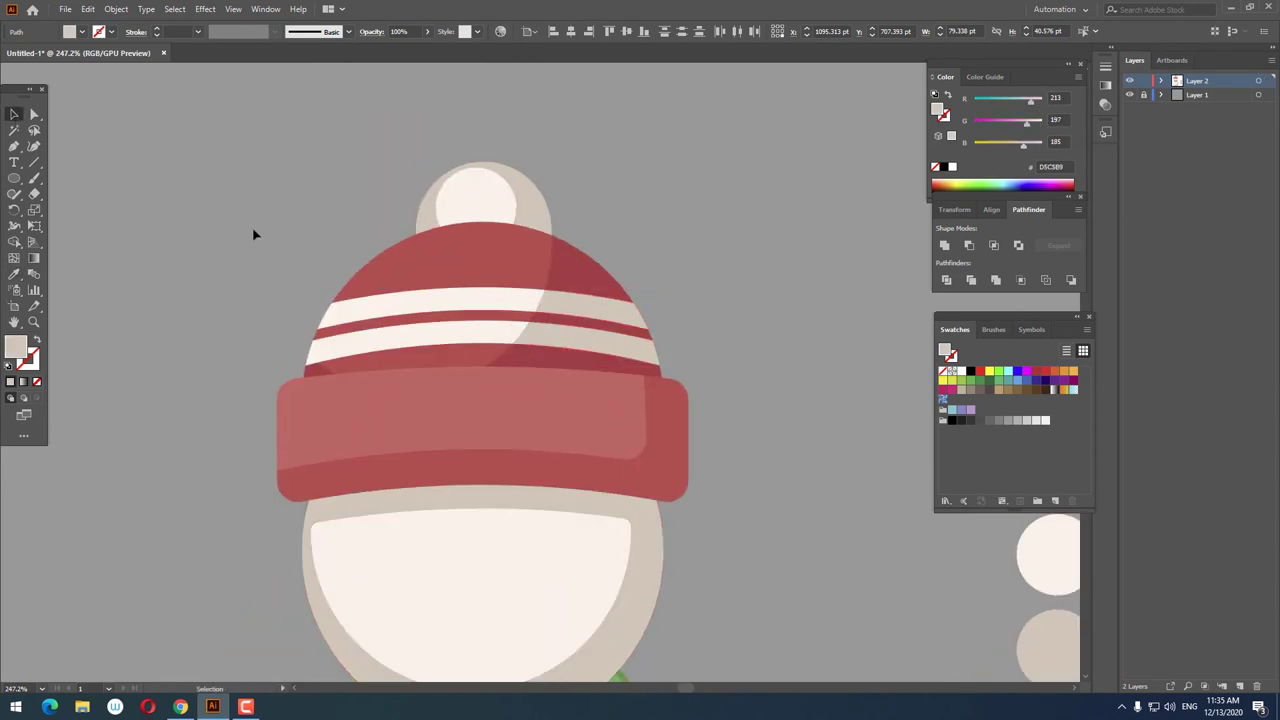
click(309, 366)
drag(450, 528, 373, 350)
shift+click(373, 350)
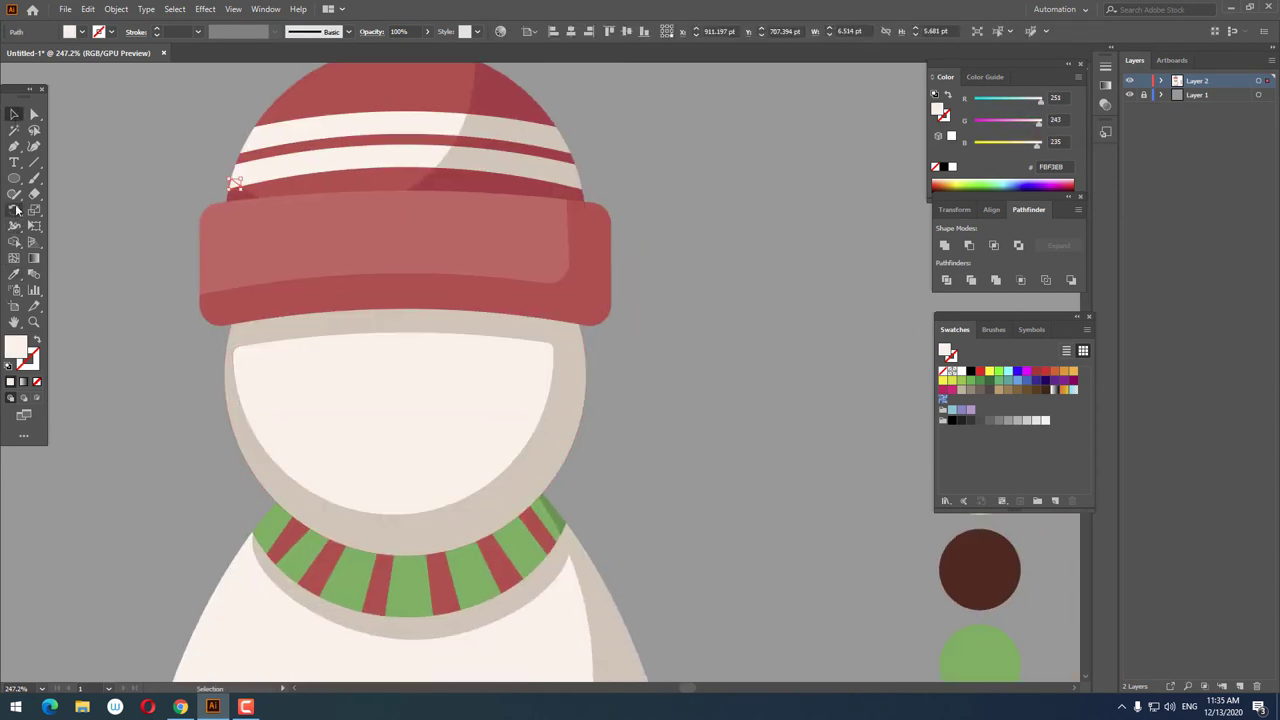
click(549, 423)
scroll(360, 423, down, 2)
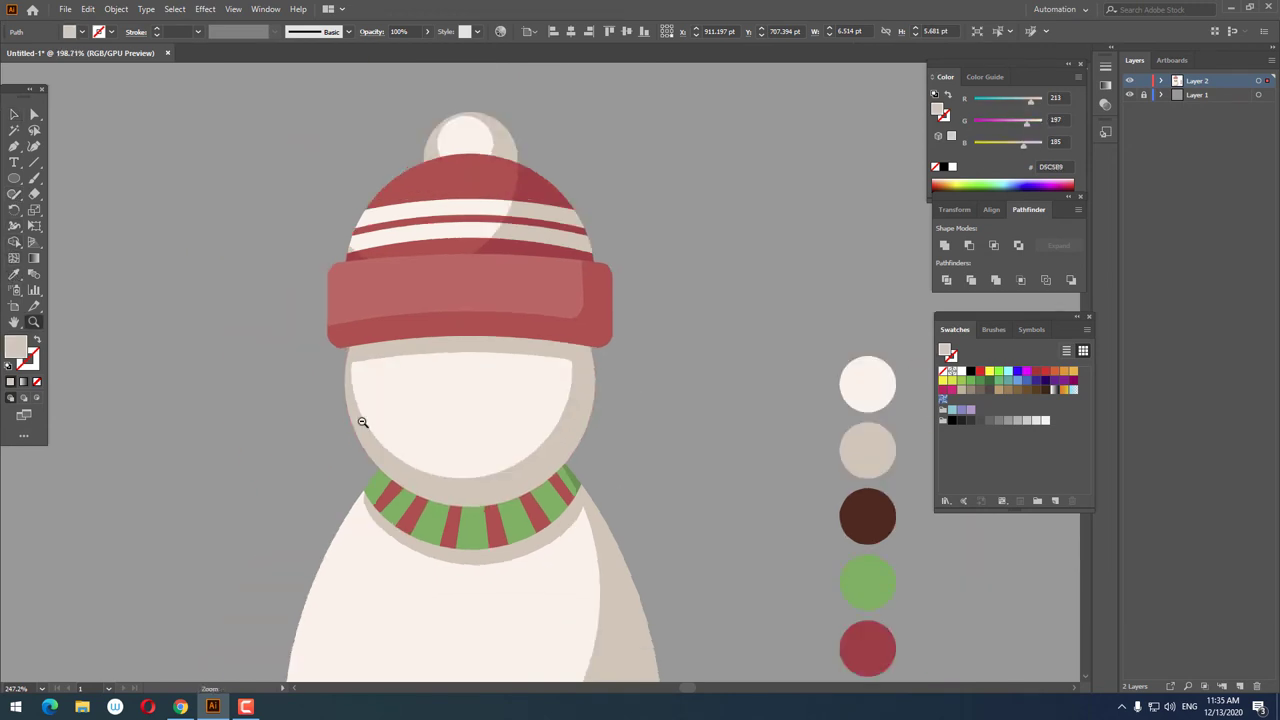
scroll(380, 435, down, 3)
scroll(394, 446, down, 2)
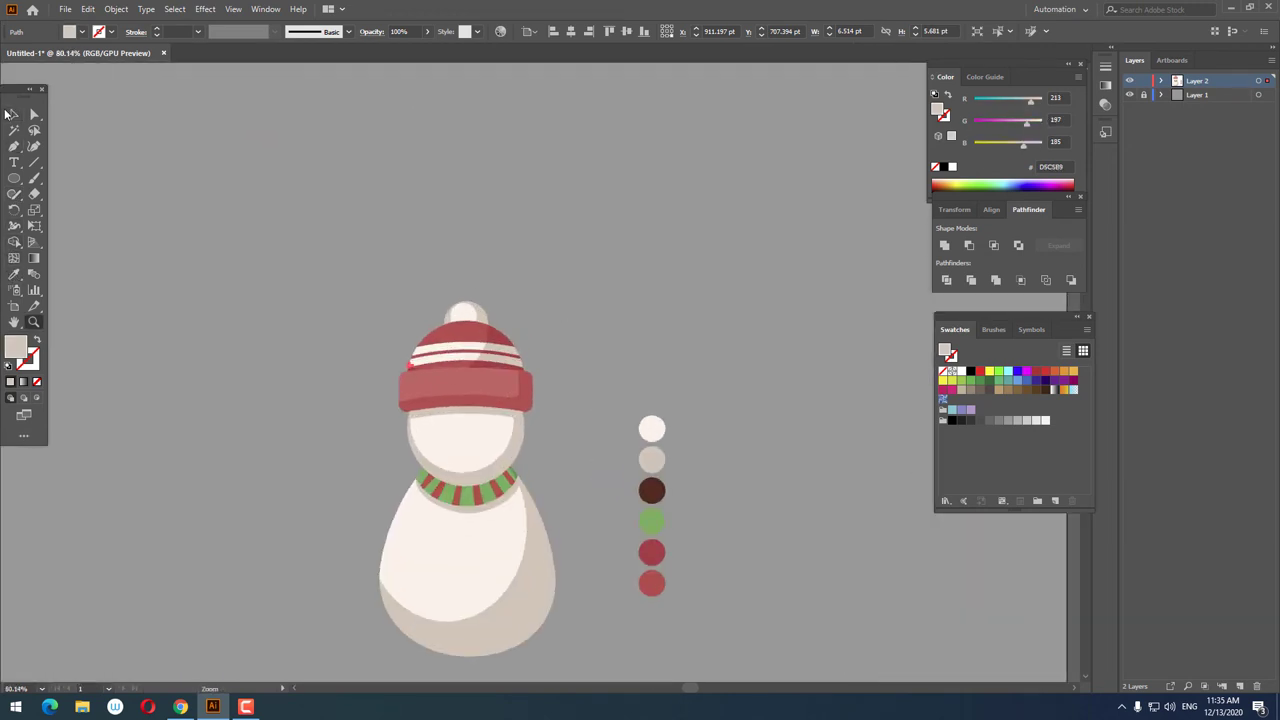
click(297, 140)
scroll(574, 309, down, 1)
scroll(591, 411, up, 2)
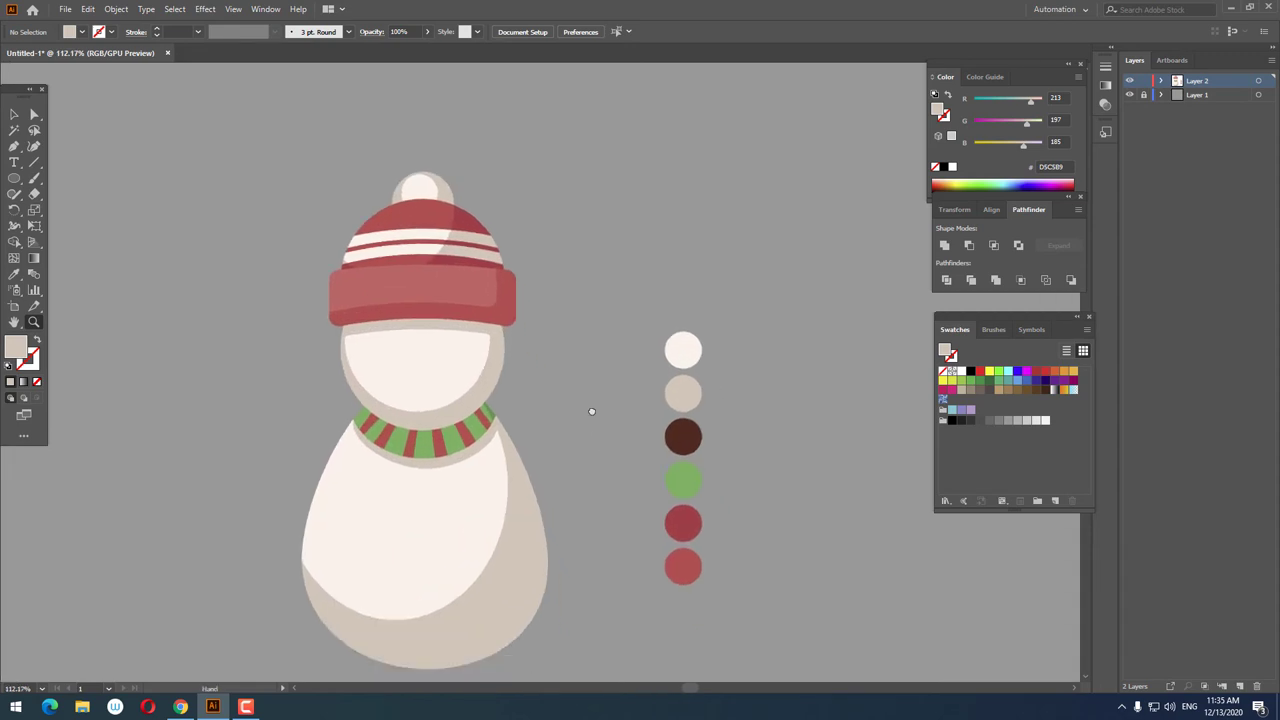
scroll(497, 399, up, 2)
scroll(554, 457, up, 1)
scroll(563, 443, up, 1)
scroll(222, 294, up, 1)
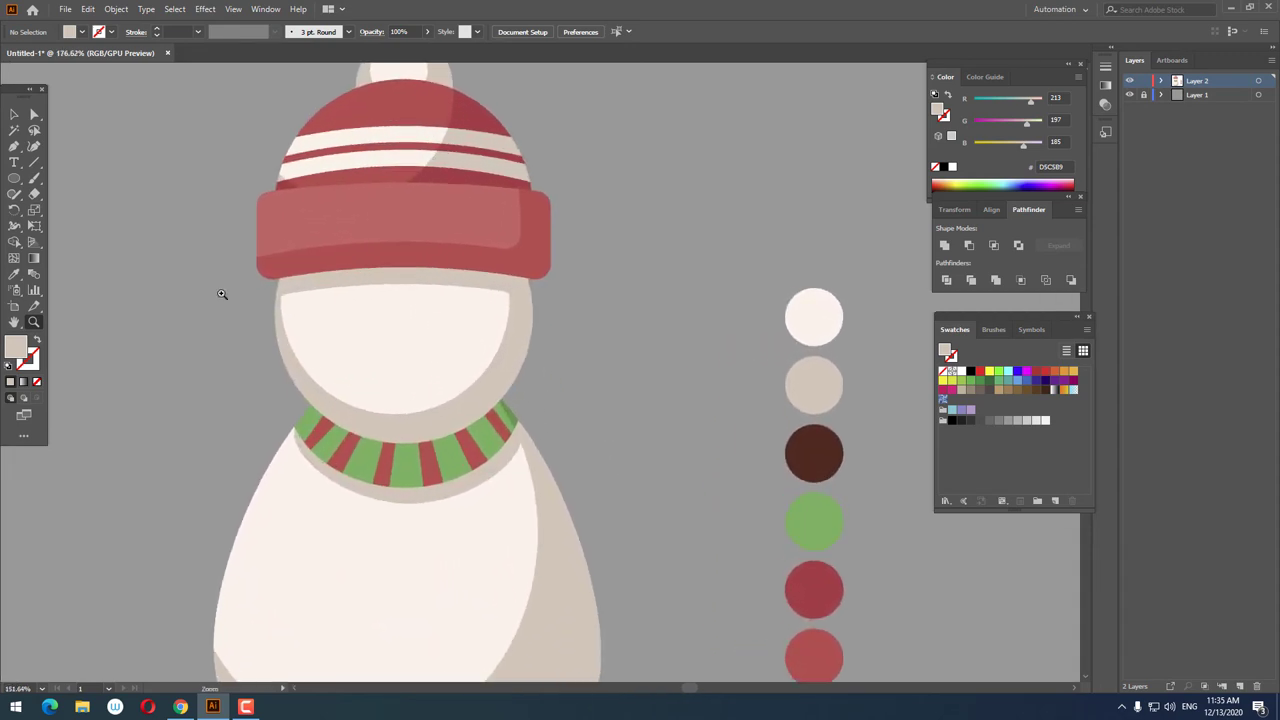
- Draw a small circle with a 13 pt dark brown outline and no fill
drag(158, 315, 219, 374)
scroll(119, 357, up, 1)
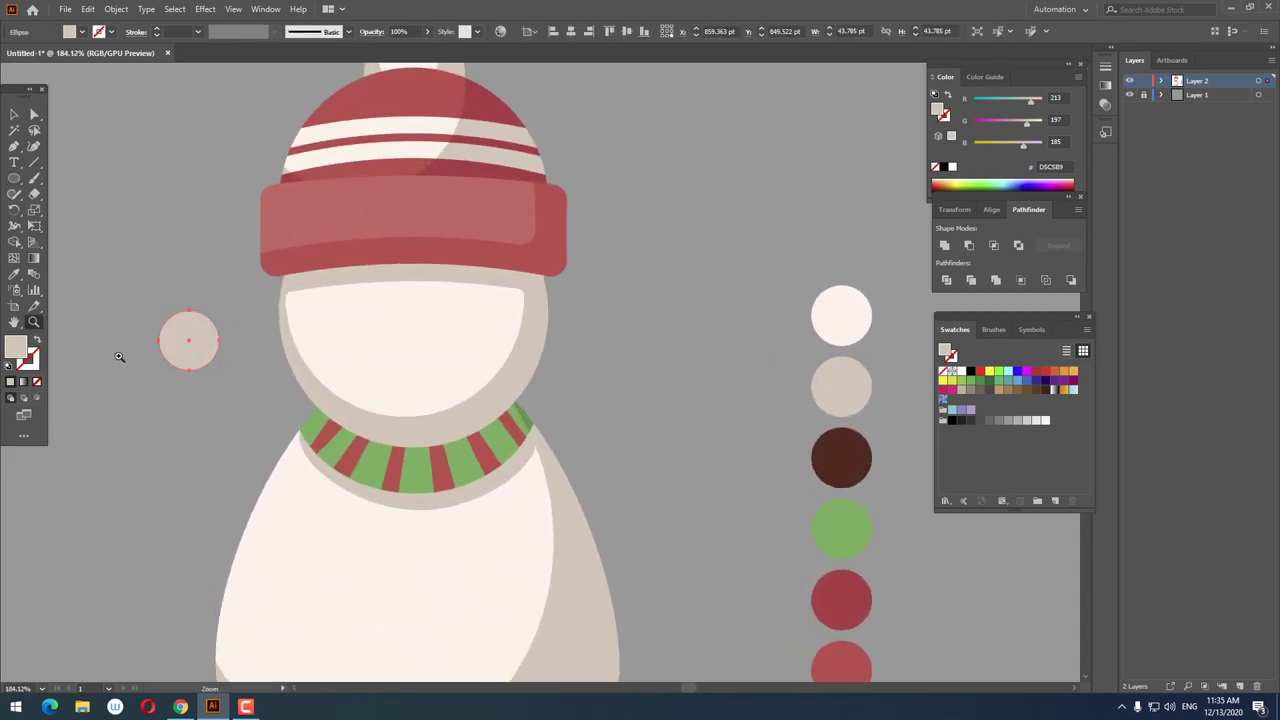
click(869, 469)
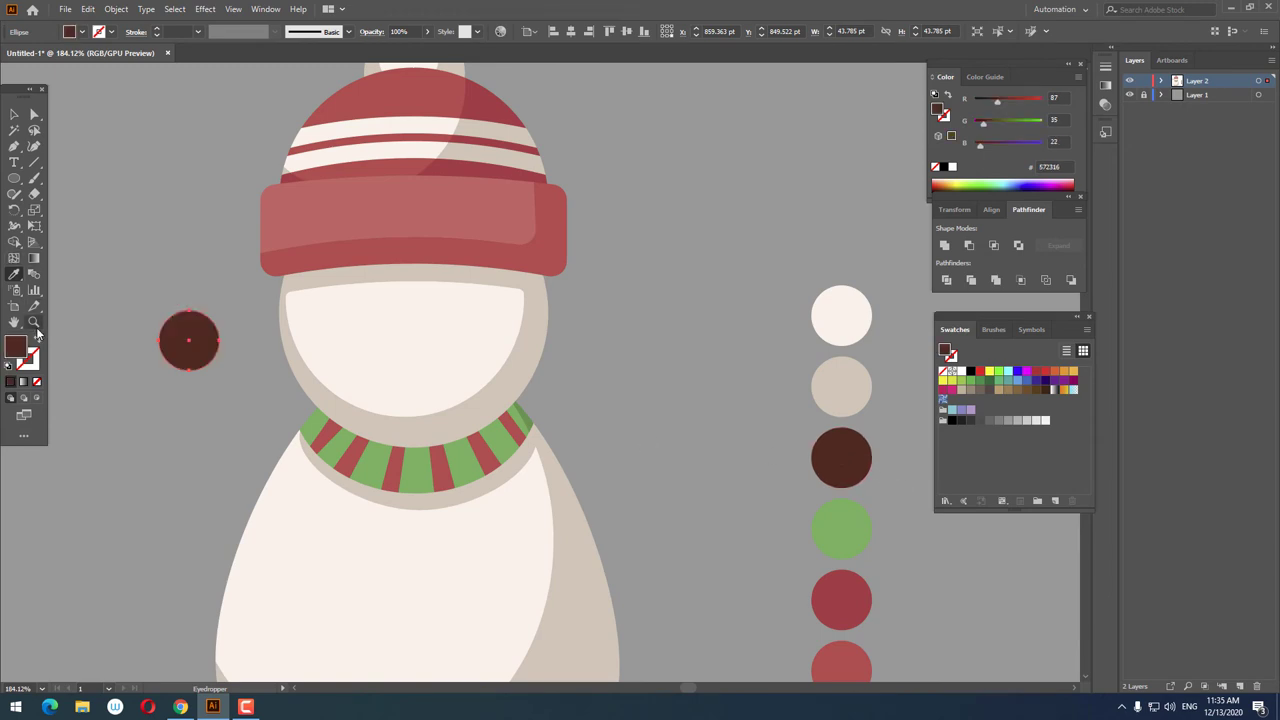
click(36, 342)
click(15, 113)
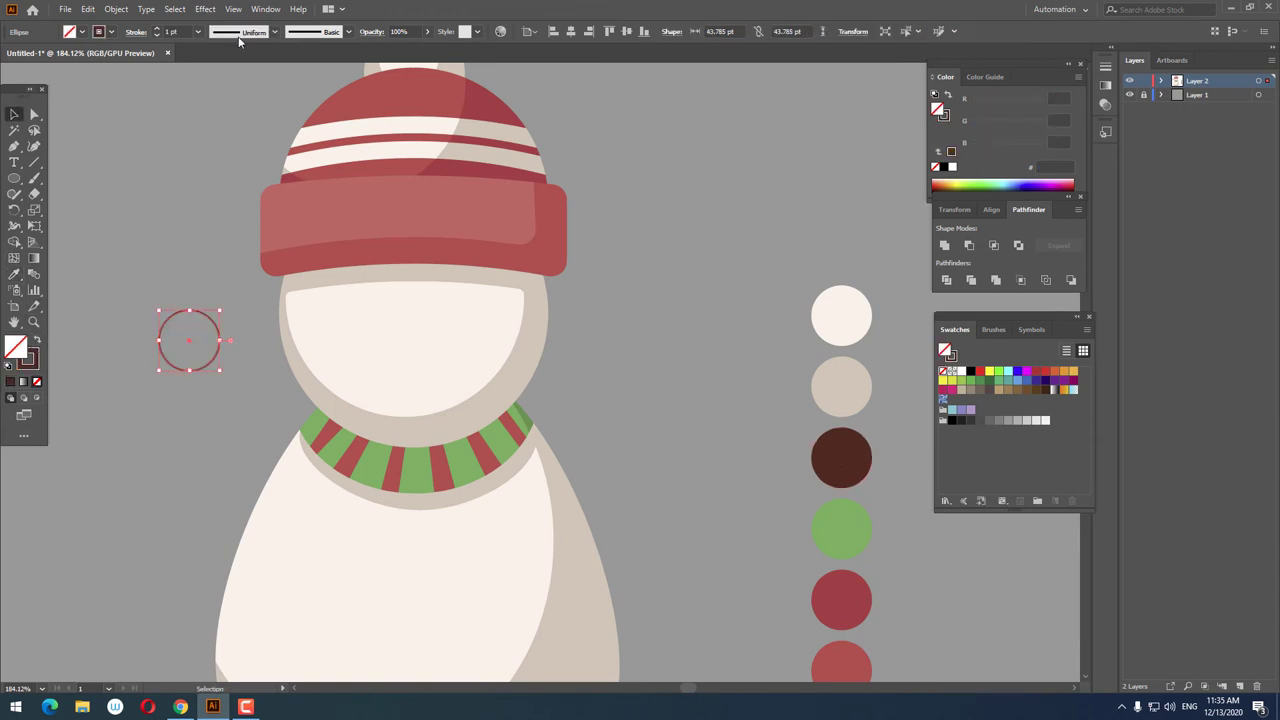
click(157, 31)
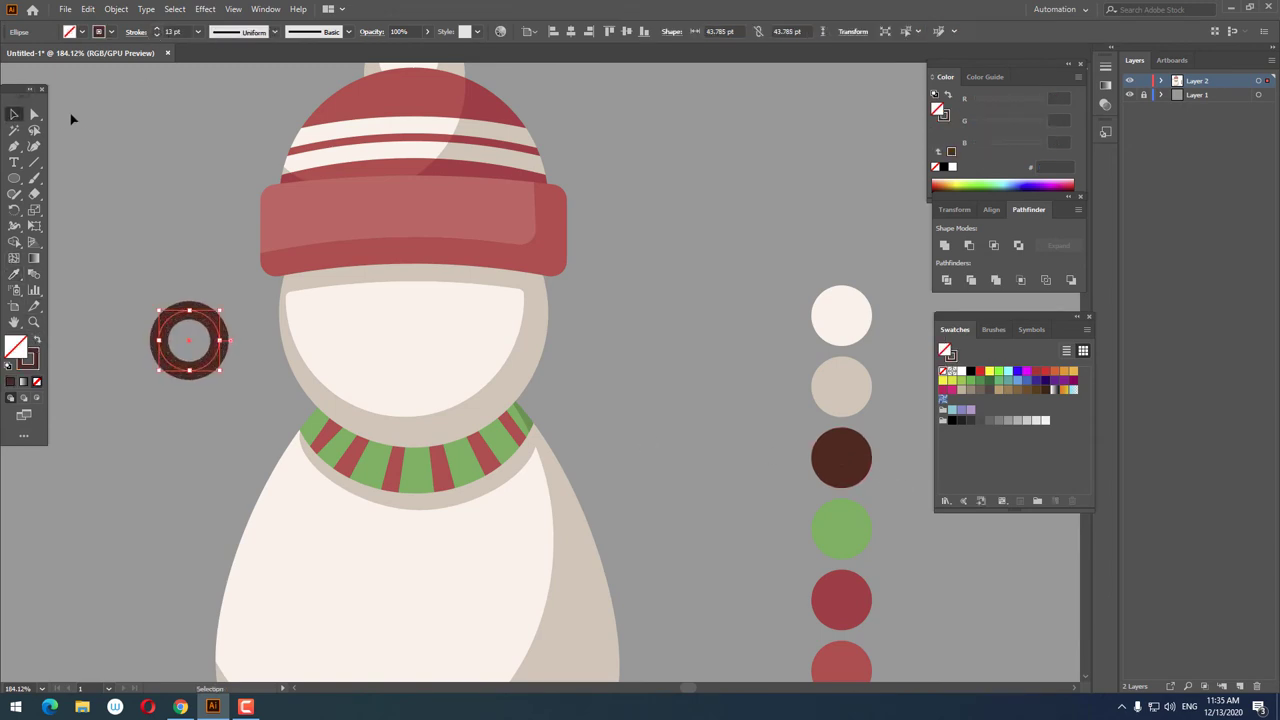
- Delete the circle's bottom anchor to leave a half-ring arc
click(34, 114)
click(172, 371)
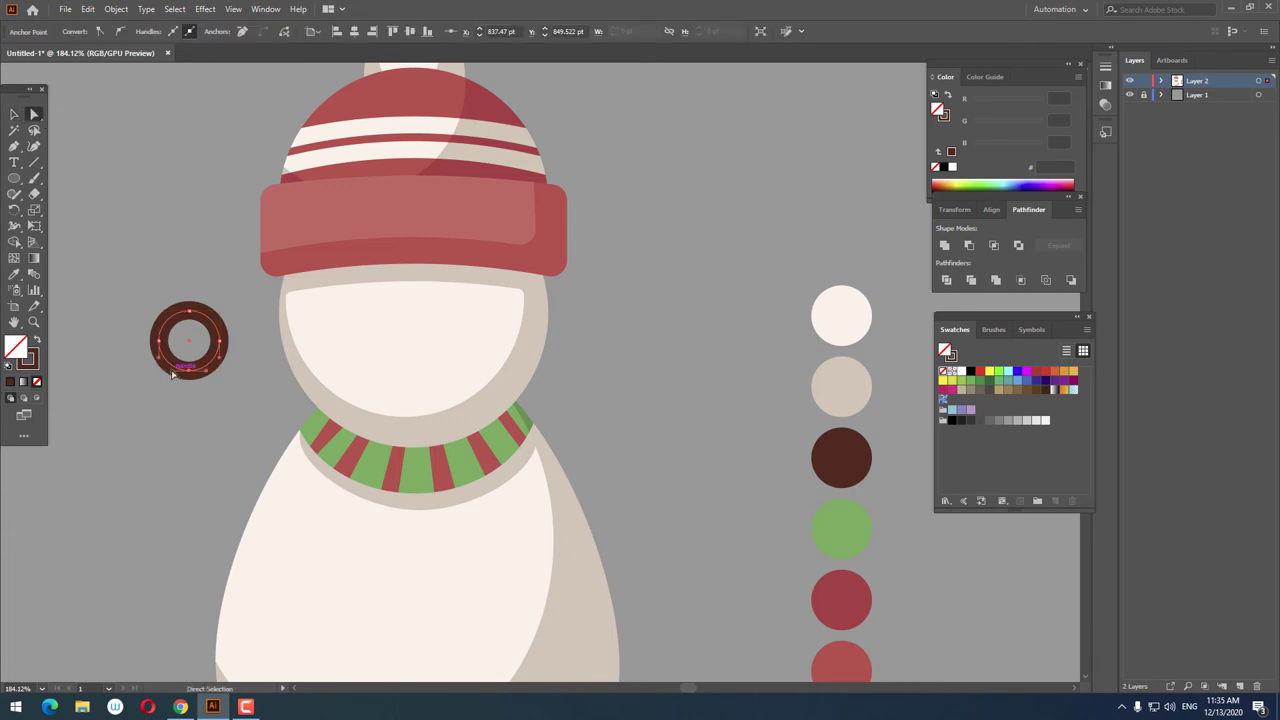
key(Delete)
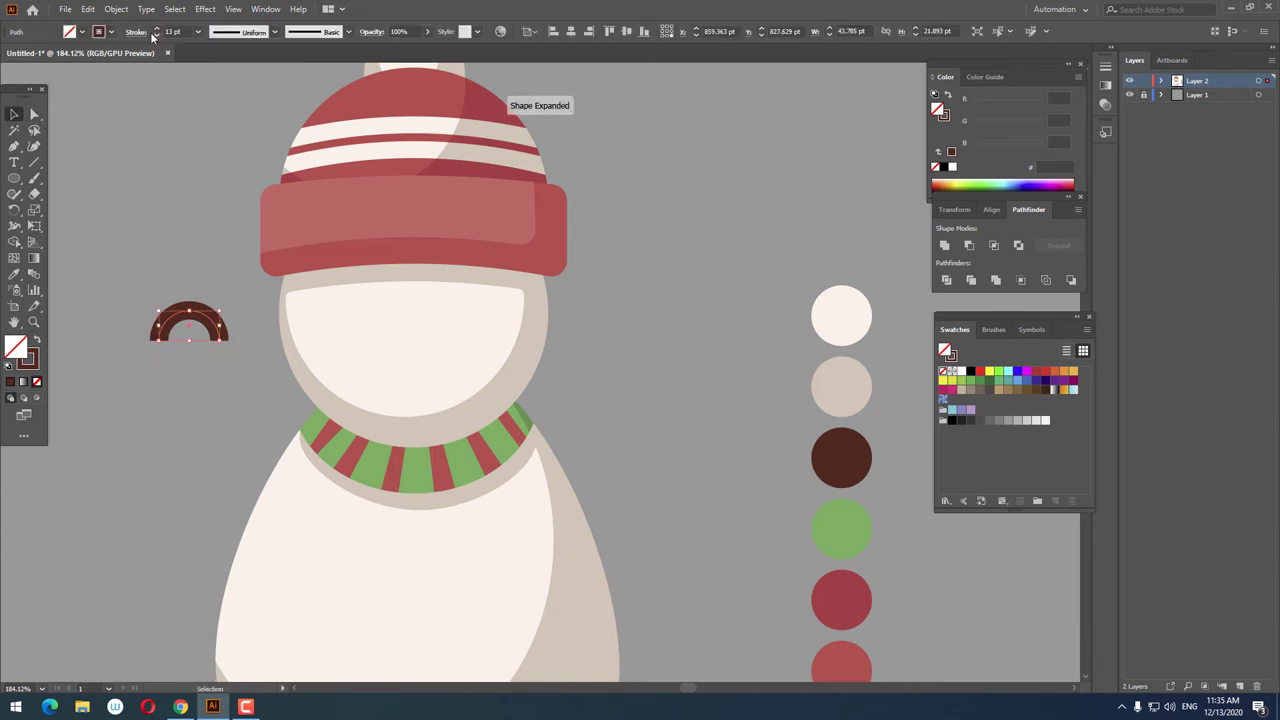
click(136, 32)
click(33, 321)
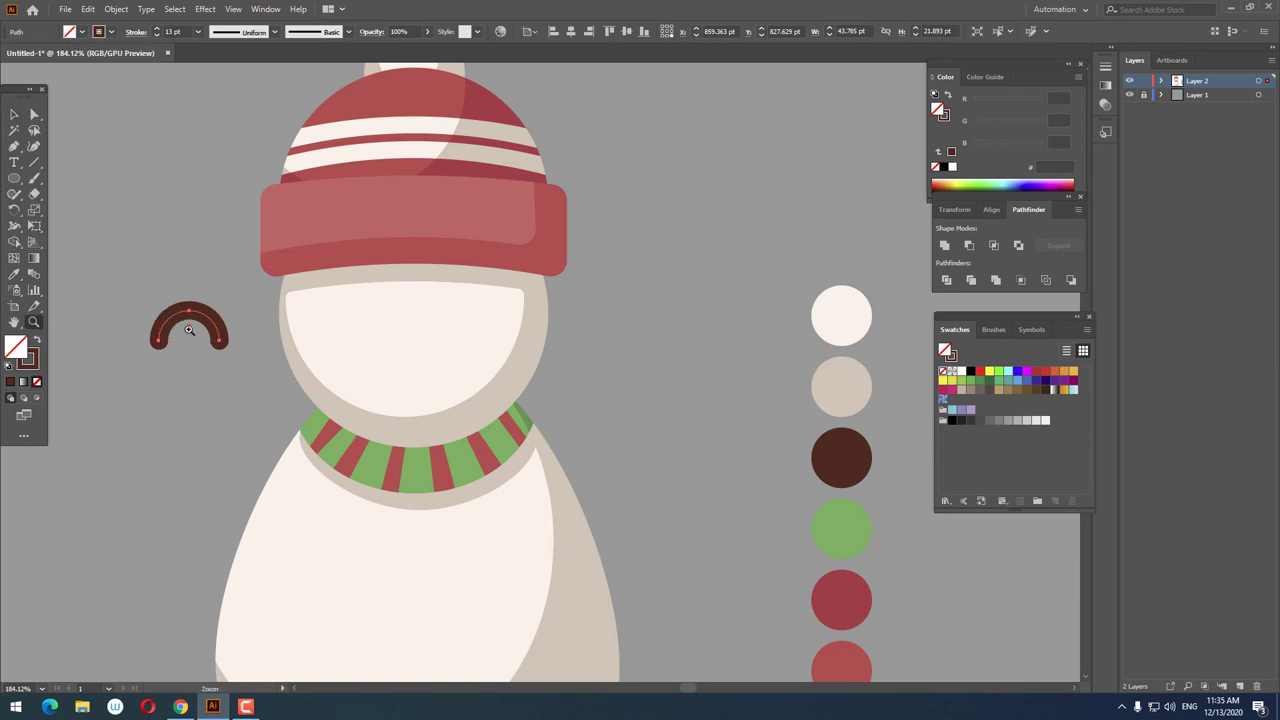
click(175, 320)
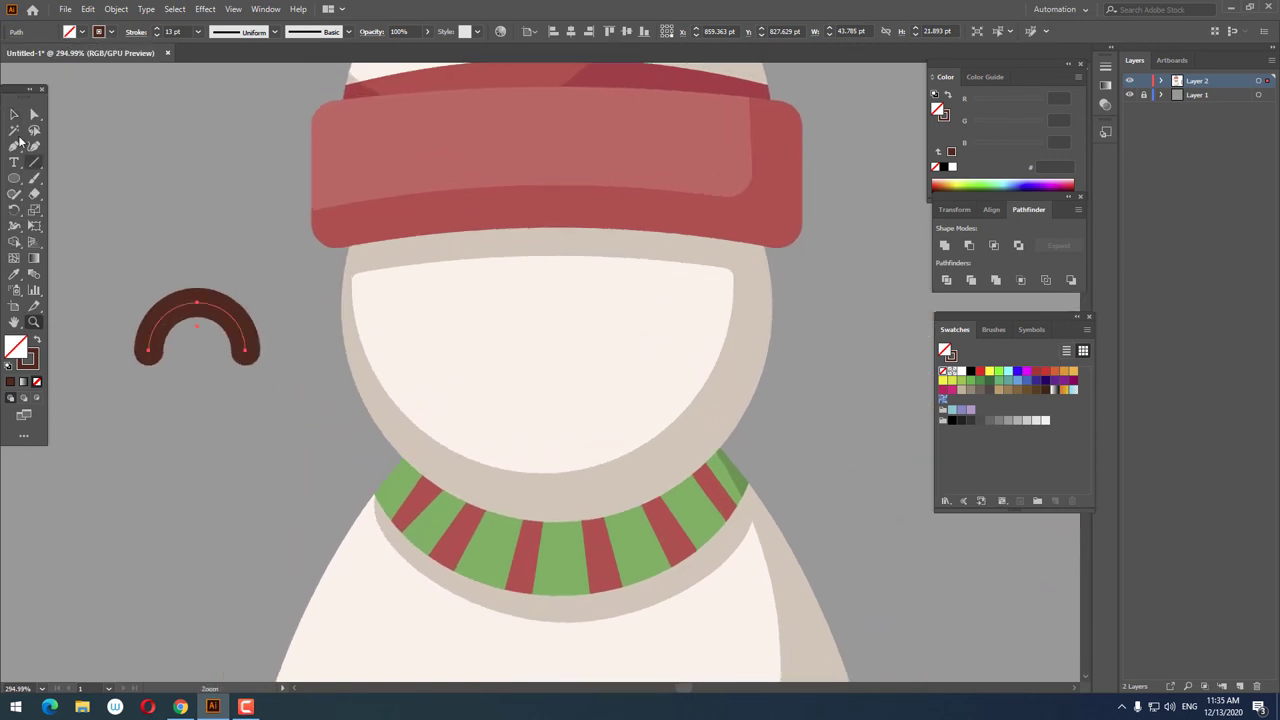
- Expand the arc's stroke into a filled shape and move it onto the face
click(108, 10)
click(150, 163)
click(594, 404)
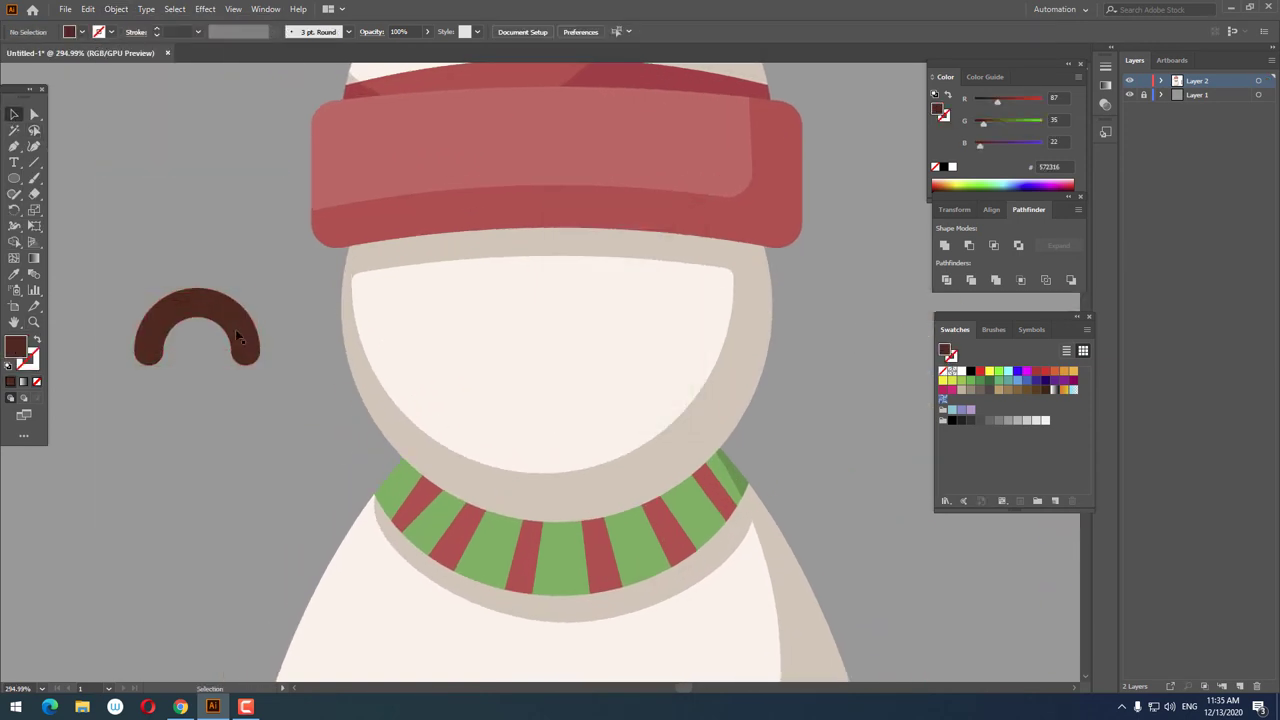
mouse_move(236, 332)
mouse_down()
mouse_move(669, 311)
mouse_move(669, 331)
mouse_up()
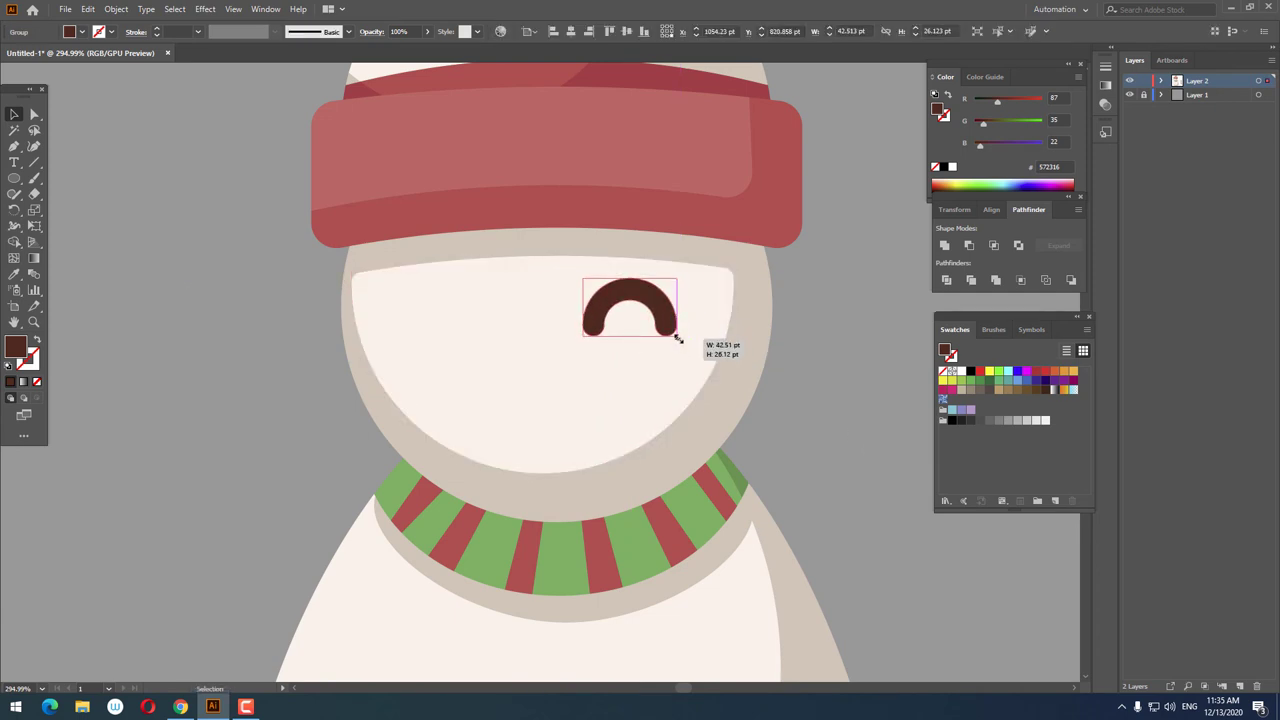
click(800, 477)
- Tilt the eye arc about 9° clockwise
key(z)
drag(800, 477, 873, 469)
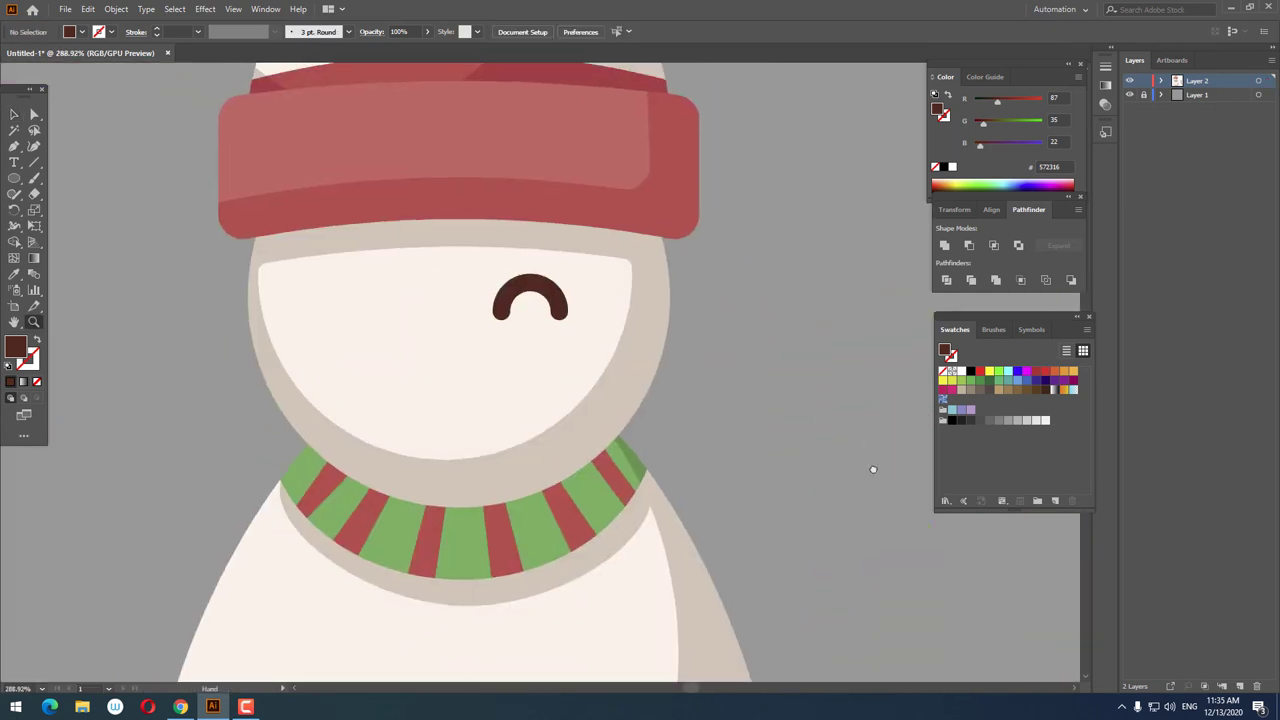
scroll(534, 362, up, 1)
click(583, 333)
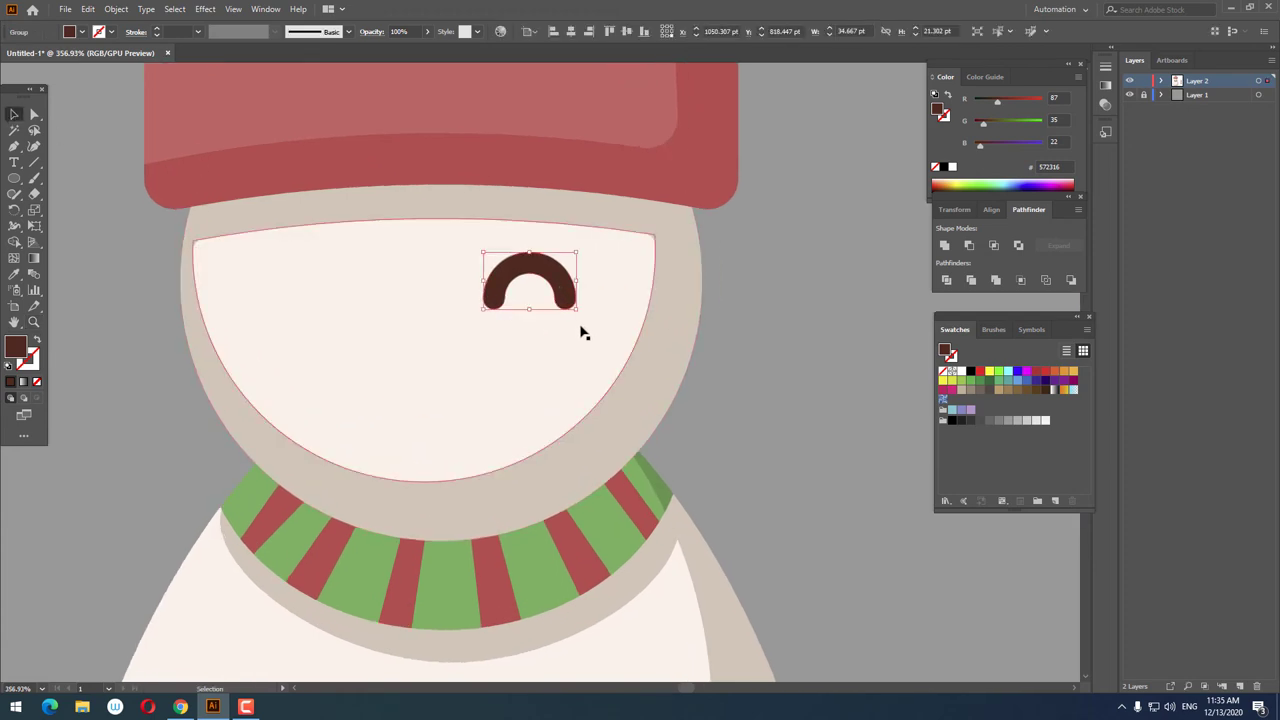
drag(578, 316, 714, 463)
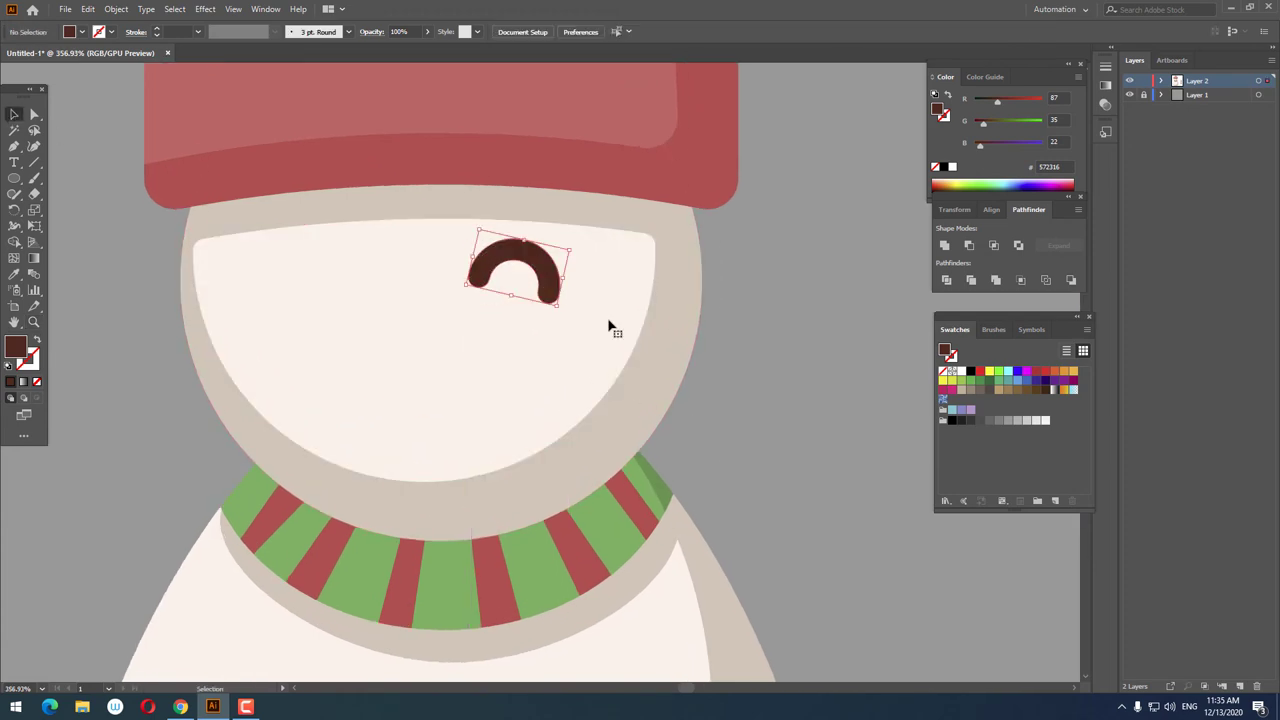
click(583, 302)
click(512, 252)
- Copy the eye arc and paste a duplicate at the left eye position
click(90, 9)
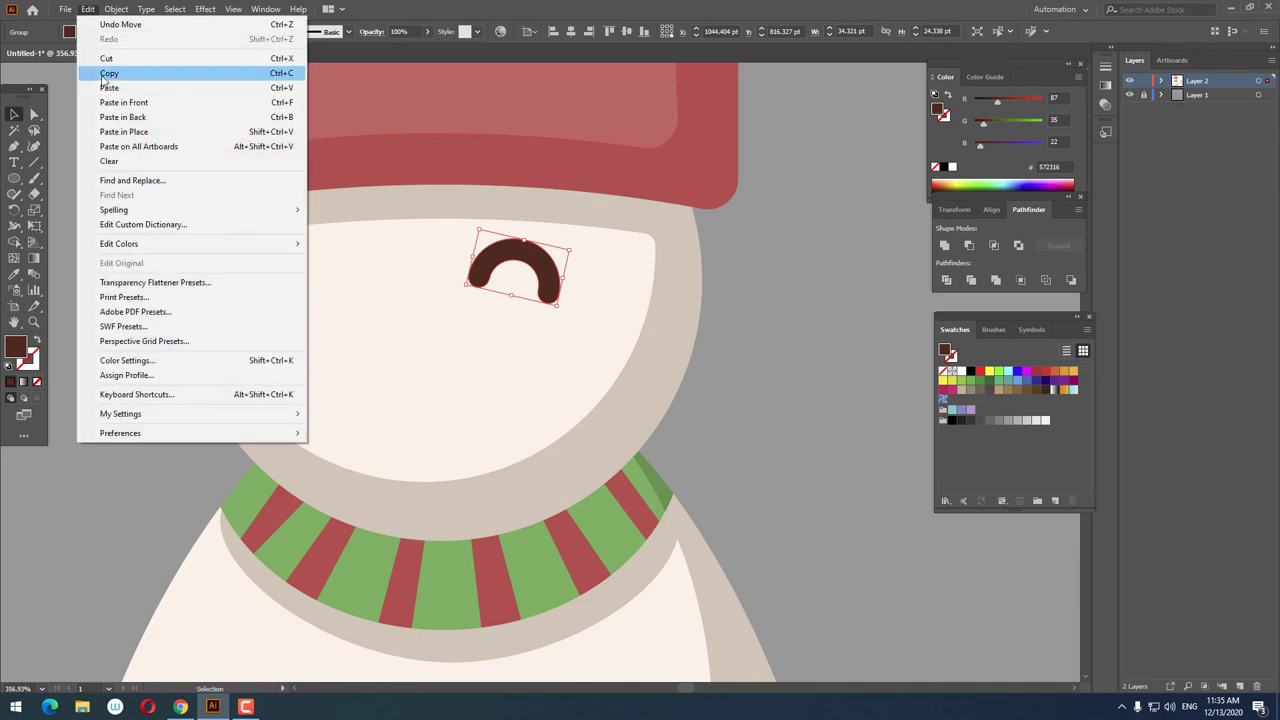
click(105, 75)
click(90, 9)
click(110, 102)
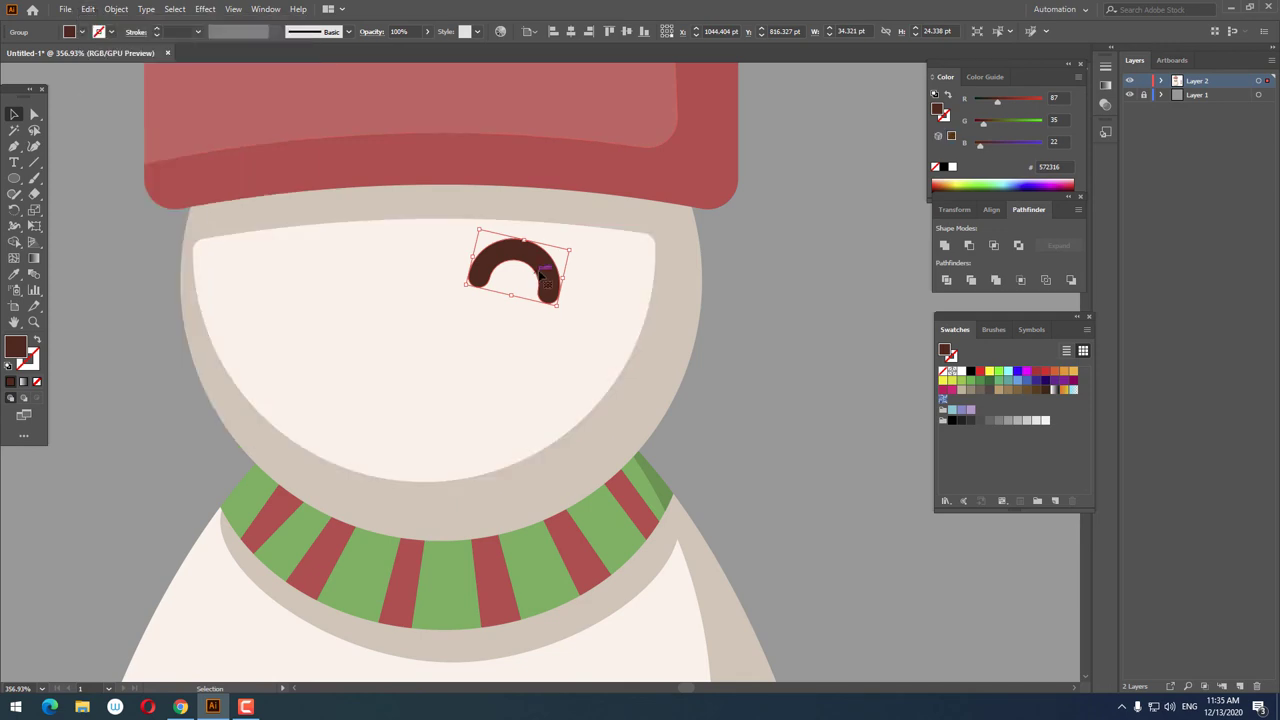
click(403, 274)
drag(544, 268, 410, 274)
- Mirror the left eye arc and nudge it into place
right_click(410, 272)
mouse_move(447, 417)
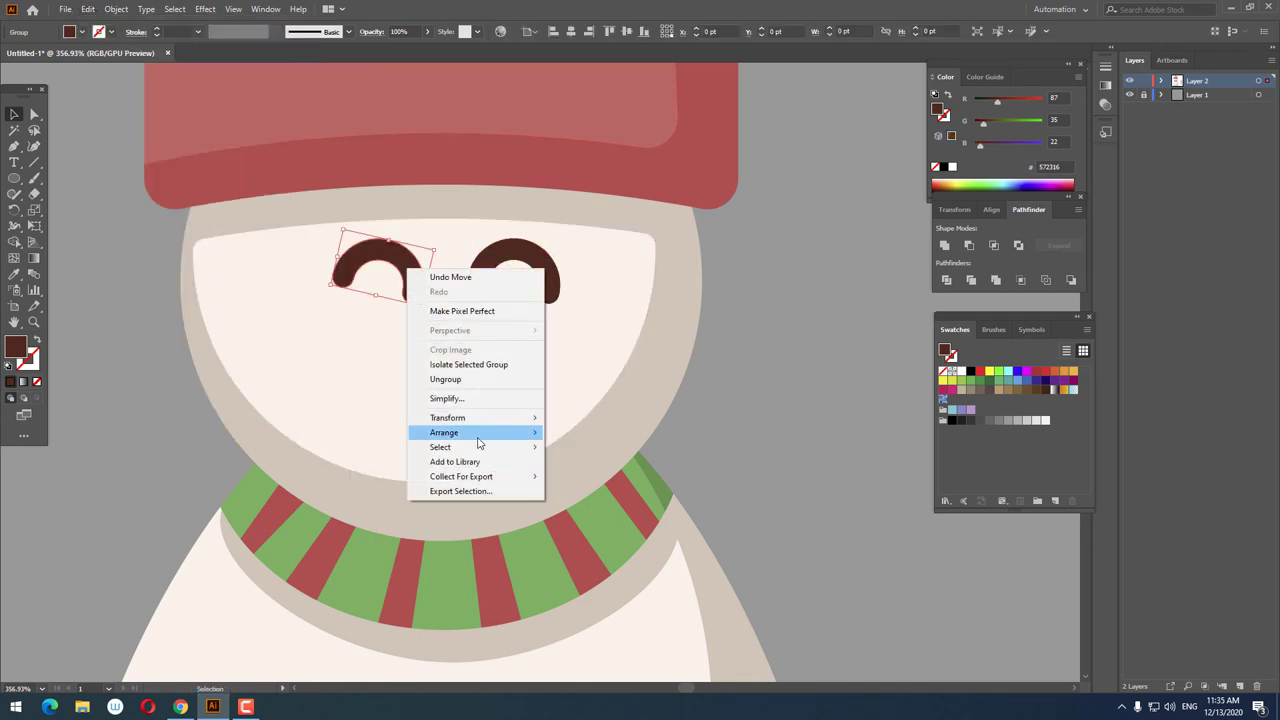
click(636, 466)
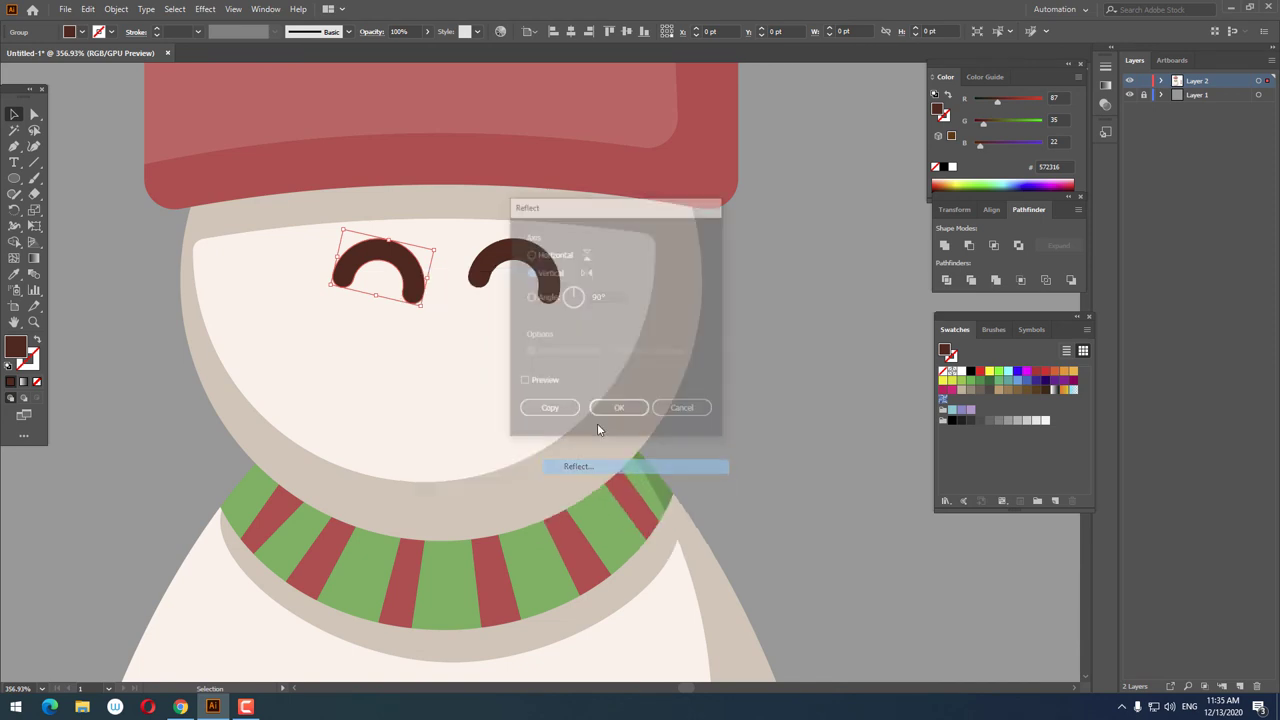
click(614, 408)
mouse_move(412, 274)
mouse_down()
mouse_move(398, 274)
mouse_move(421, 287)
mouse_up()
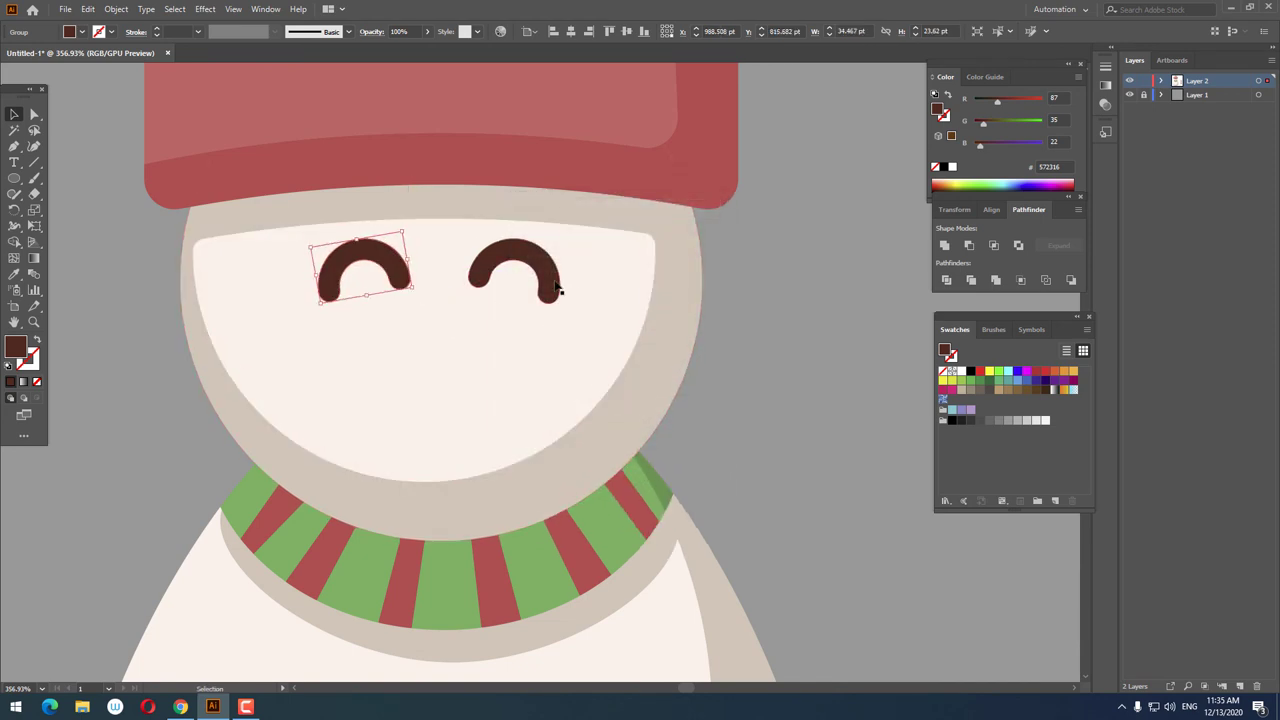
- Rotate the right eye arc slightly
click(548, 288)
drag(563, 306, 573, 309)
click(751, 423)
key(z)
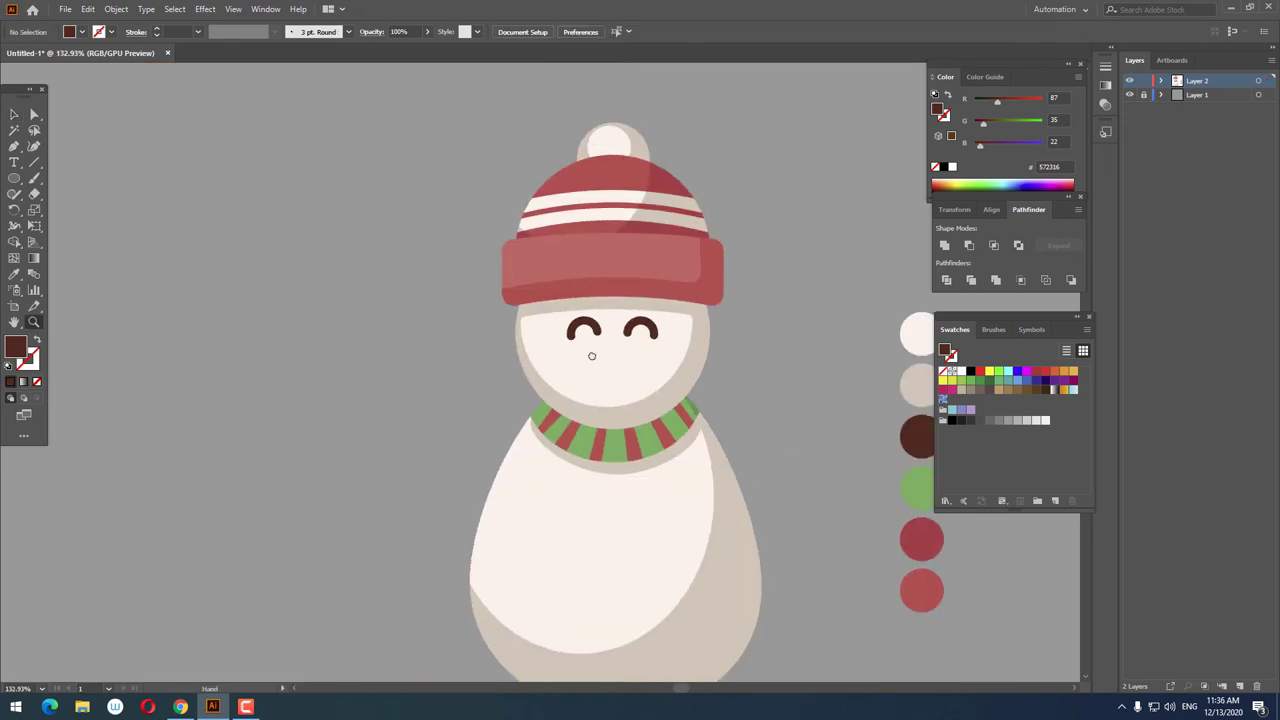
drag(689, 346, 488, 248)
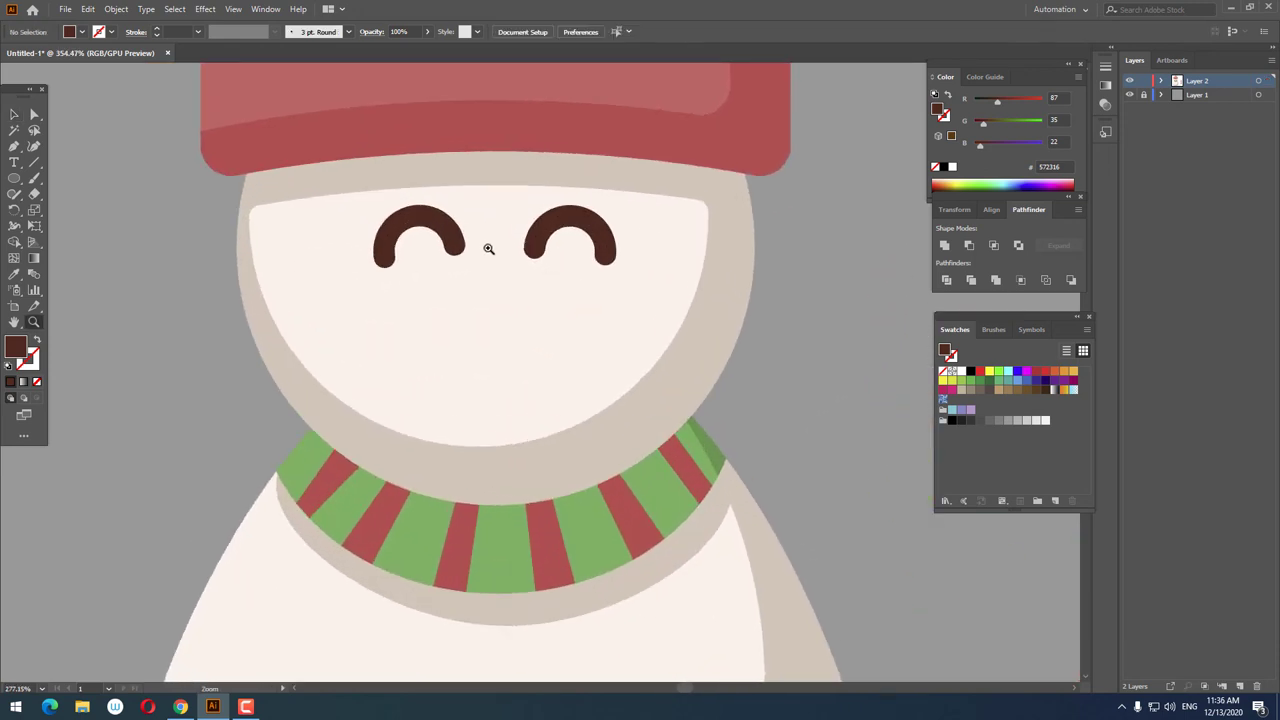
- Place a copy of the left eye on the right and group both eyes
click(420, 215)
drag(420, 215, 570, 222)
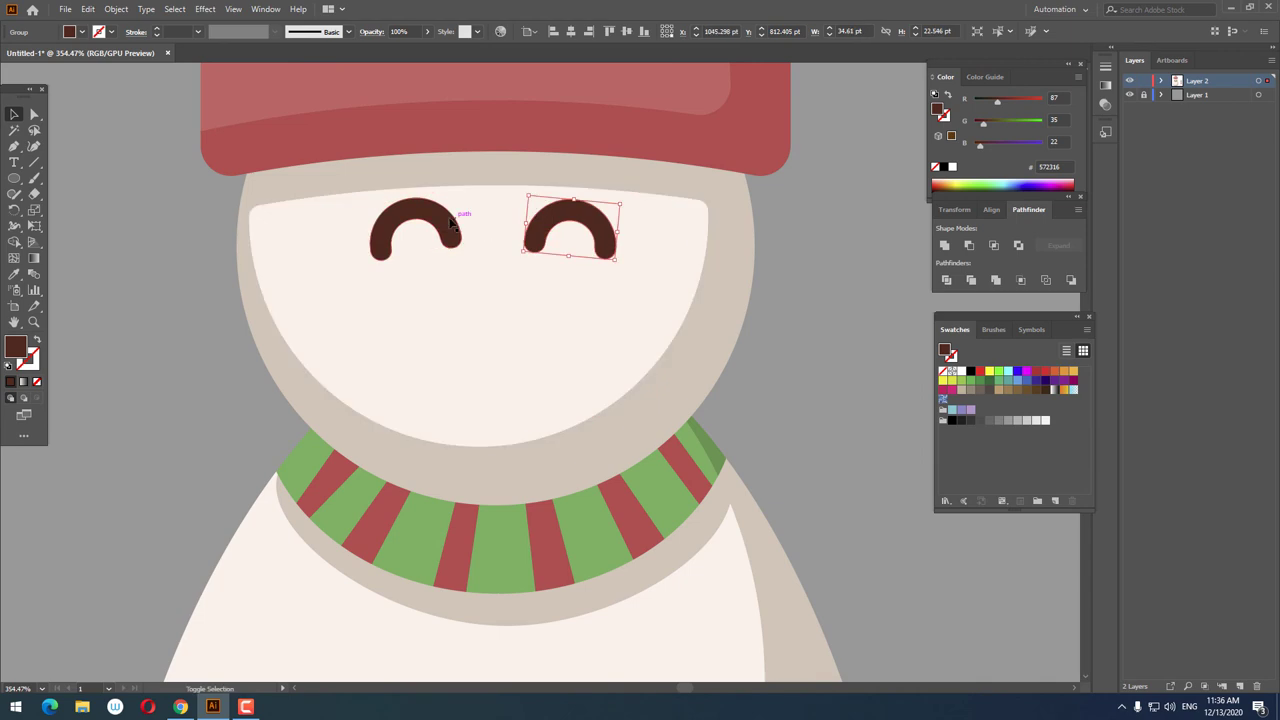
shift+click(451, 222)
right_click(563, 228)
click(590, 317)
key(ctrl+shift+a)
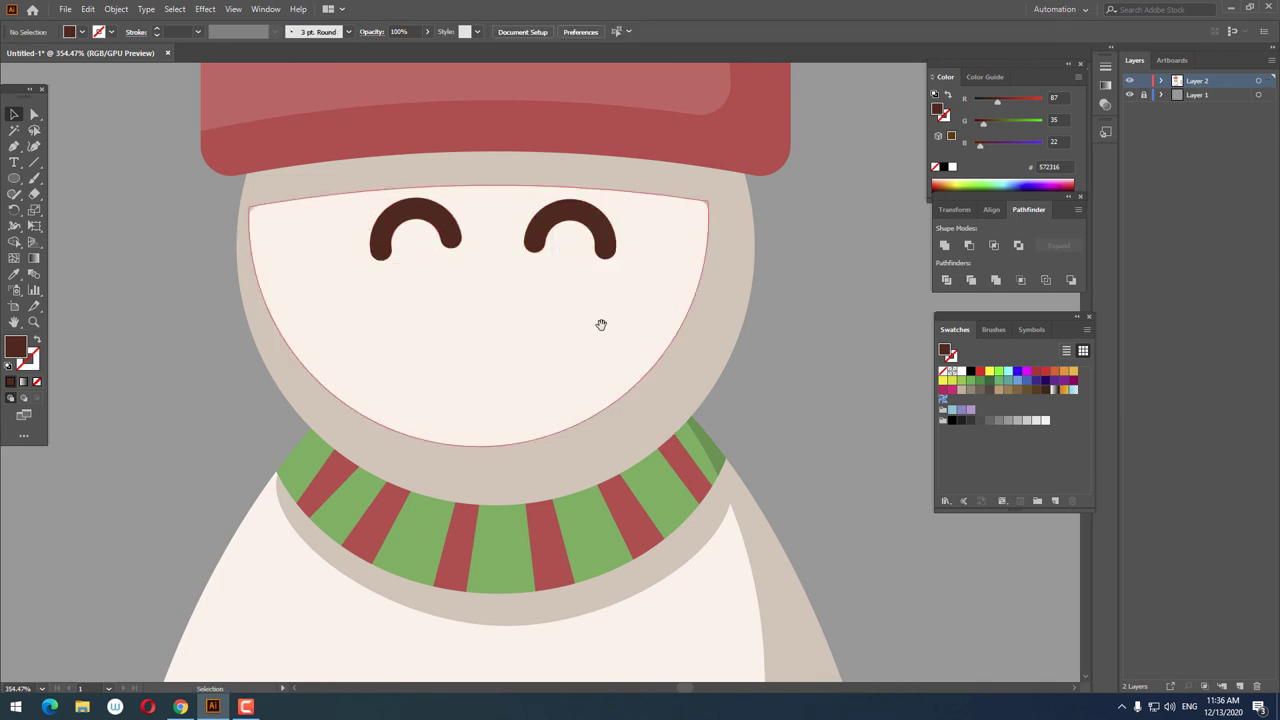
key(z)
mouse_move(601, 324)
mouse_down()
mouse_move(631, 312)
mouse_move(380, 357)
mouse_up()
mouse_move(480, 350)
mouse_down()
mouse_move(558, 333)
mouse_move(600, 343)
mouse_up()
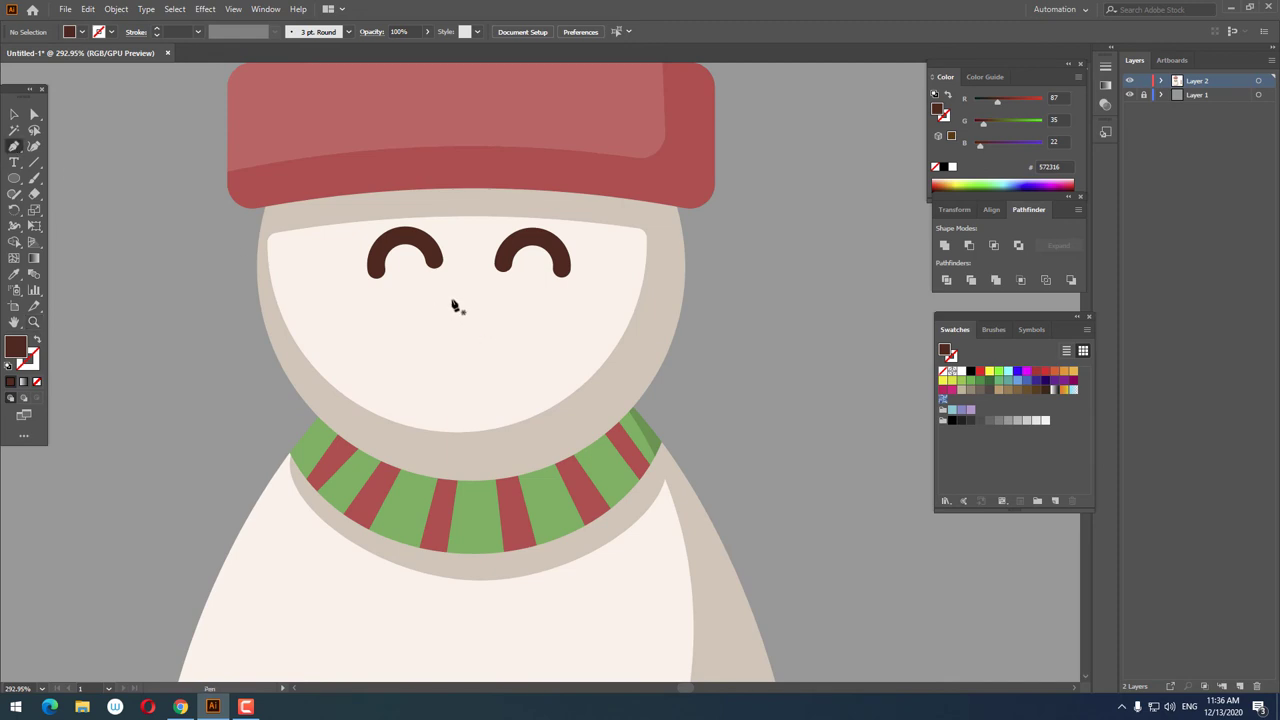
- Draw a closed triangular nose outline below the eyes with the Pen tool
key(Escape)
click(359, 398)
click(505, 348)
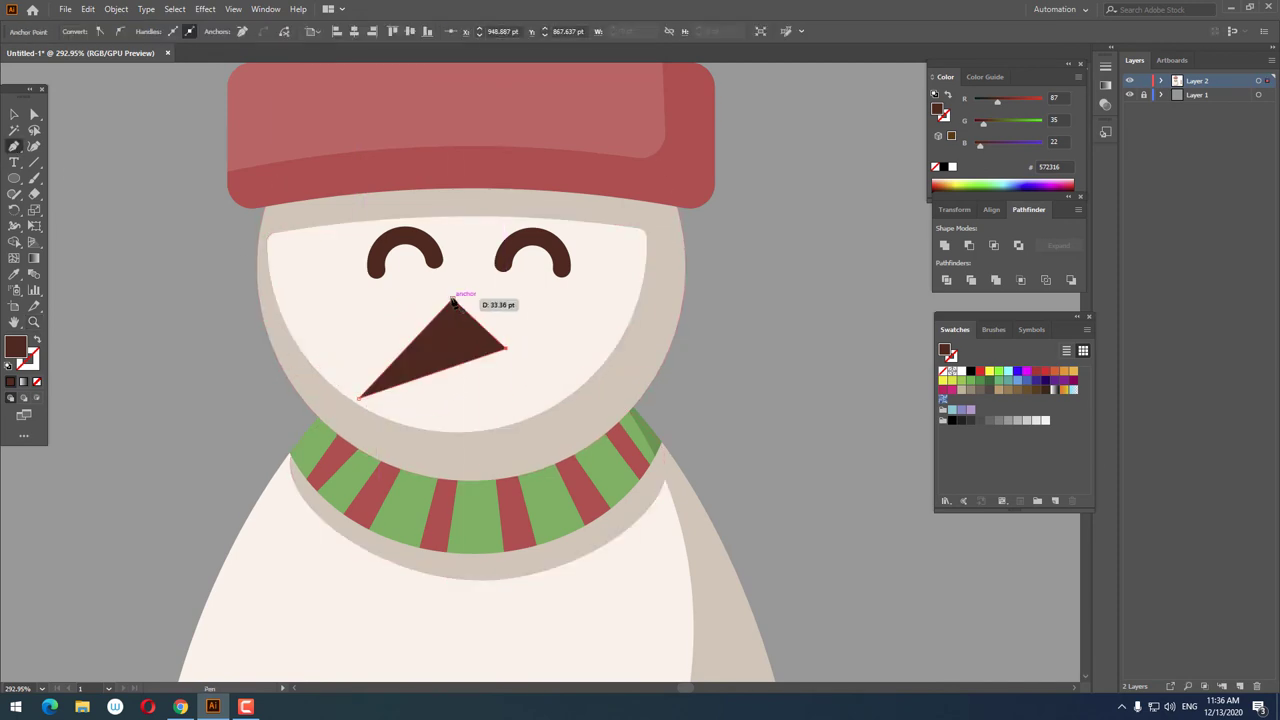
alt+click(424, 312)
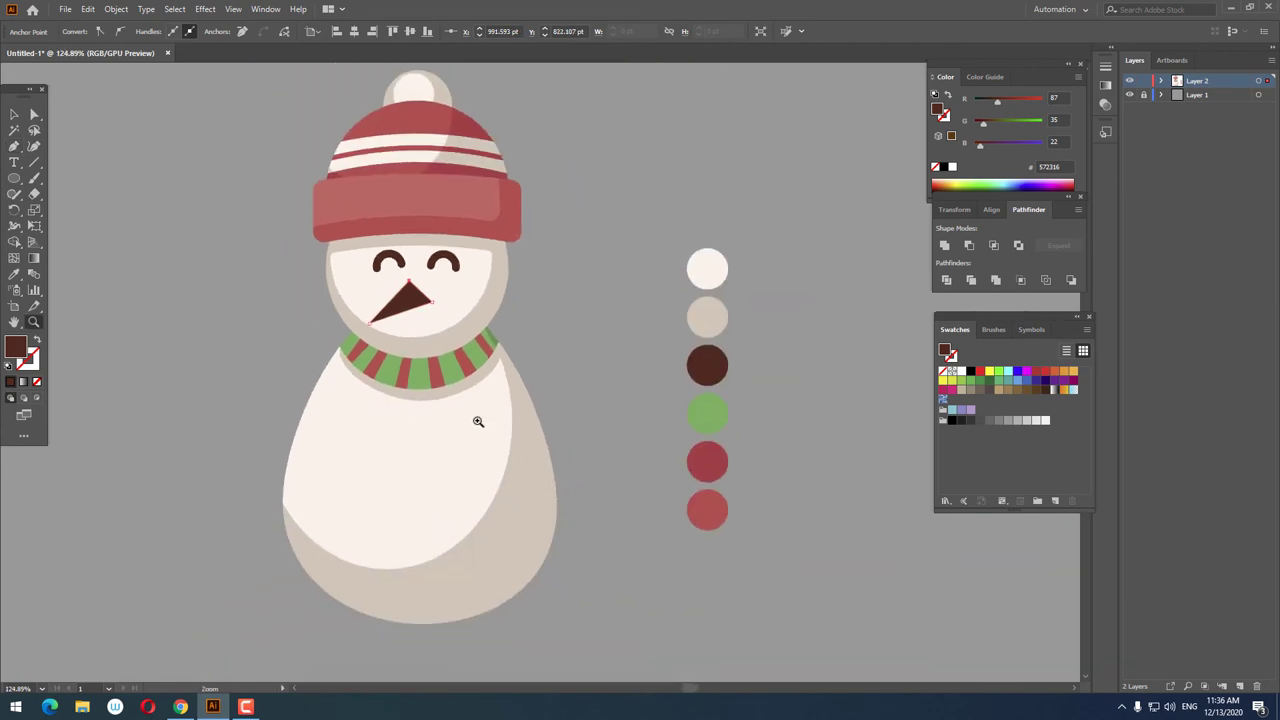
- Fill the nose triangle yellow-orange F98946 using the Color Picker
double_click(17, 345)
click(620, 397)
click(547, 239)
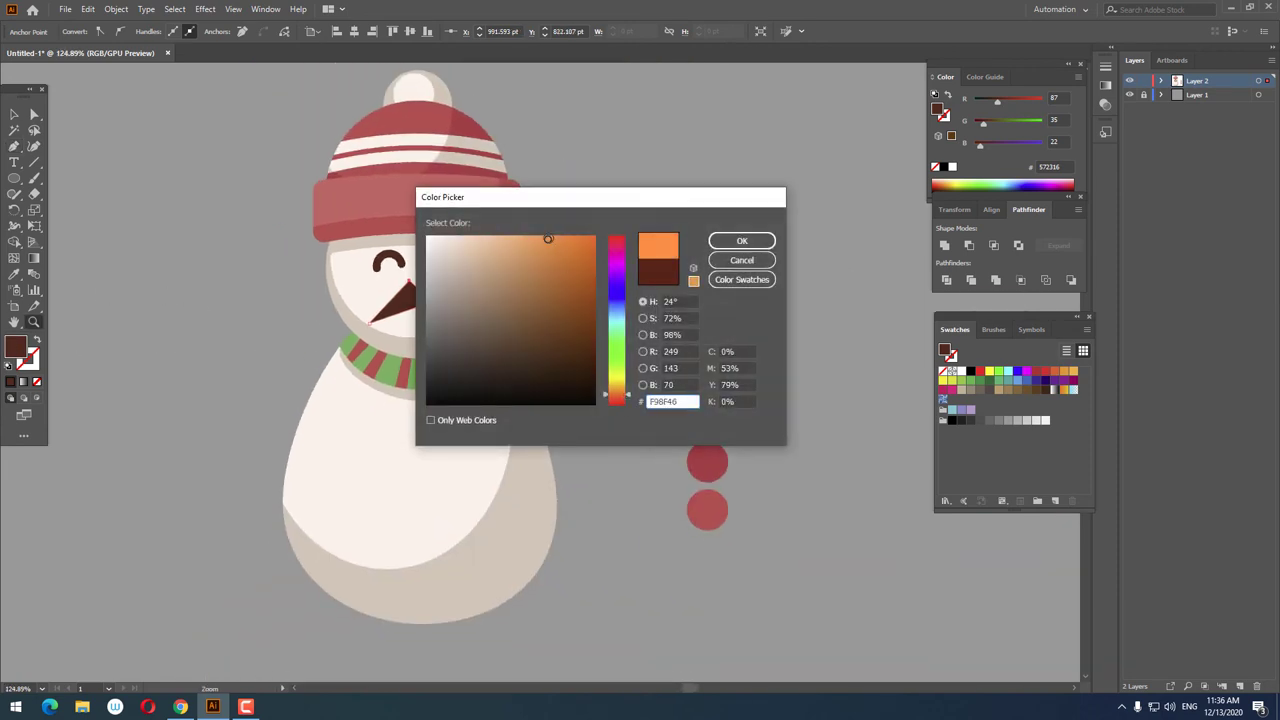
click(621, 390)
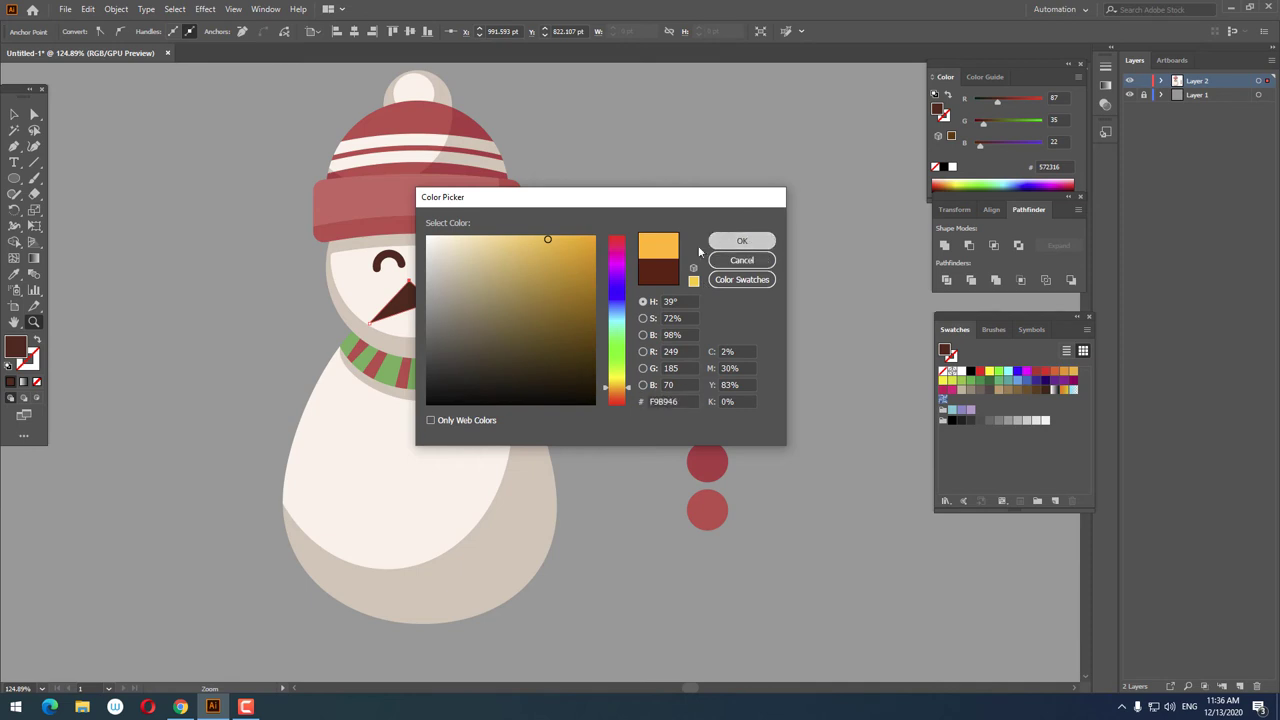
click(741, 241)
drag(397, 298, 460, 298)
key(a)
click(283, 406)
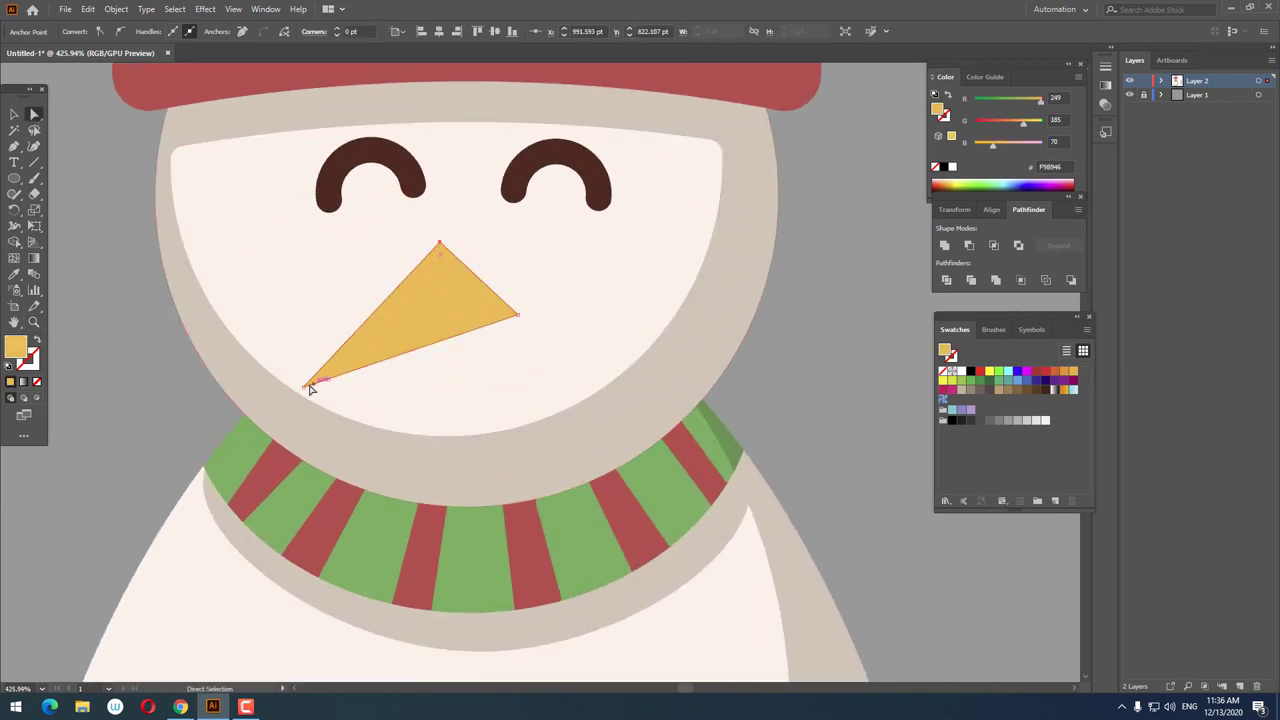
- Round the nose's top and lower-right corners with the live-corner widgets
drag(305, 388, 365, 355)
key(ctrl+minus)
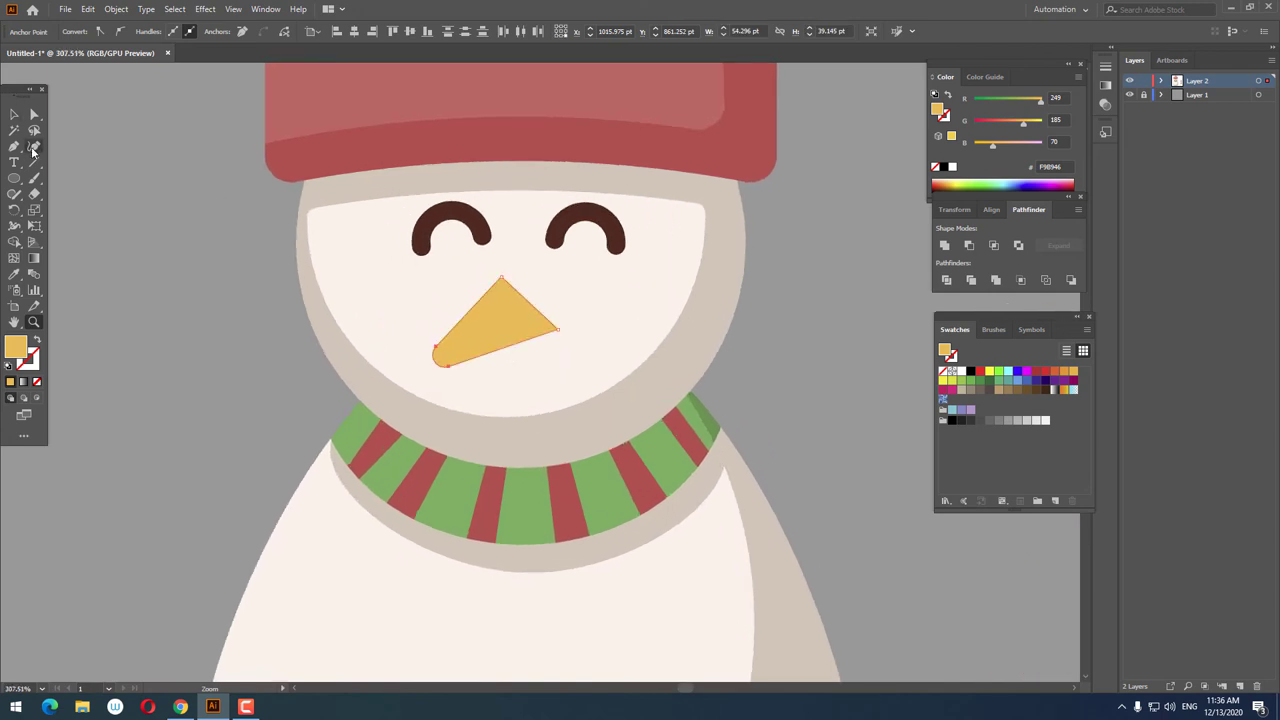
click(33, 147)
click(550, 283)
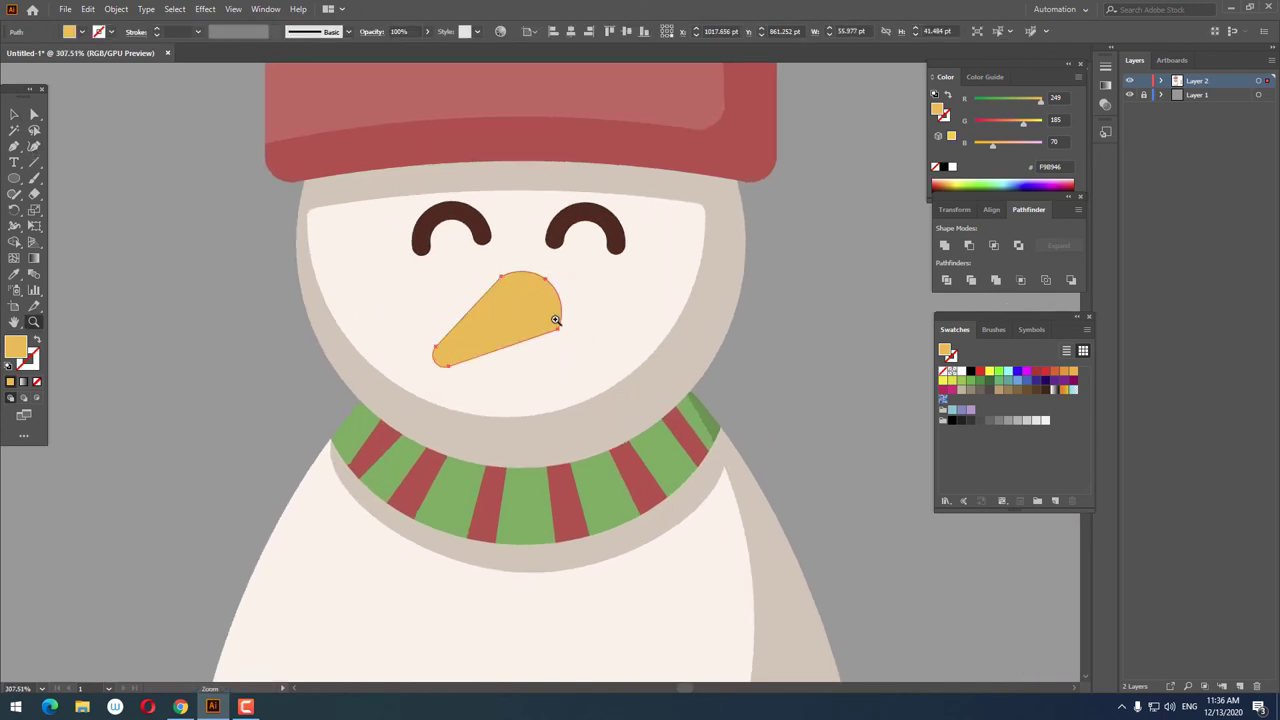
ctrl+click(432, 285)
click(409, 251)
click(492, 267)
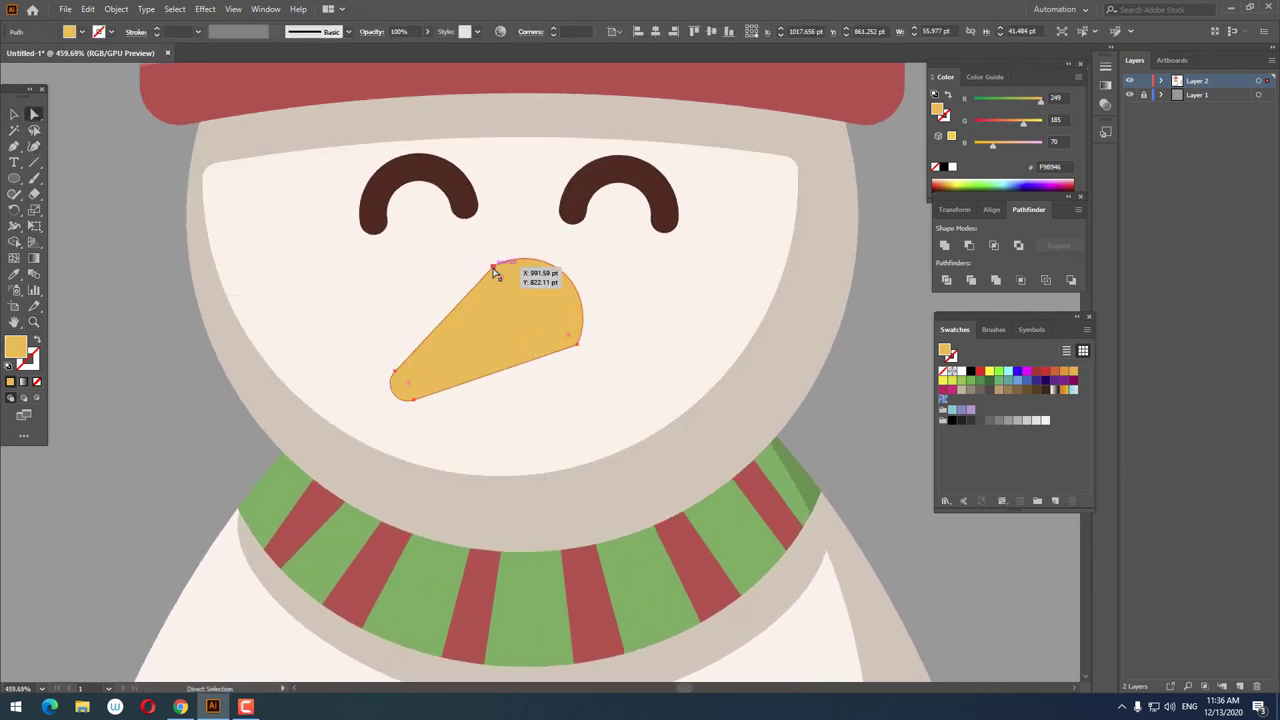
click(580, 354)
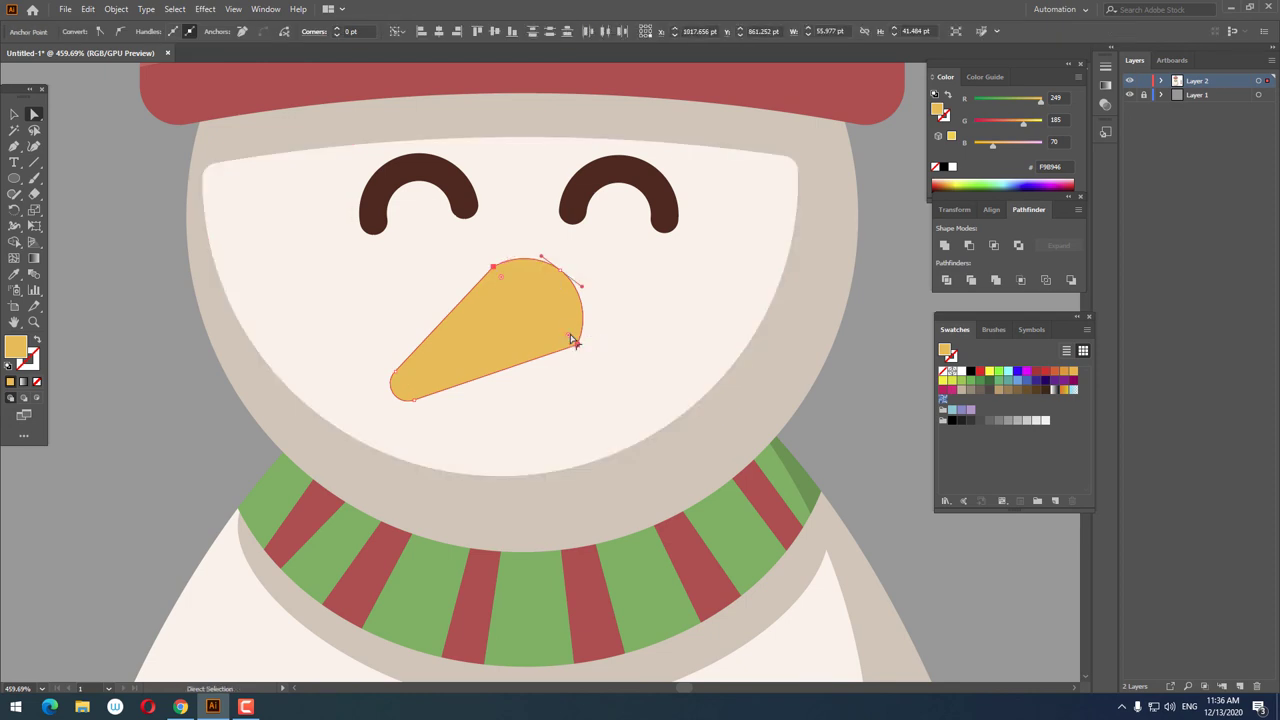
drag(566, 338, 550, 297)
- Nudge the rounded nose slightly up and left, then check the whole snowman
scroll(383, 374, down, 5)
scroll(423, 283, up, 4)
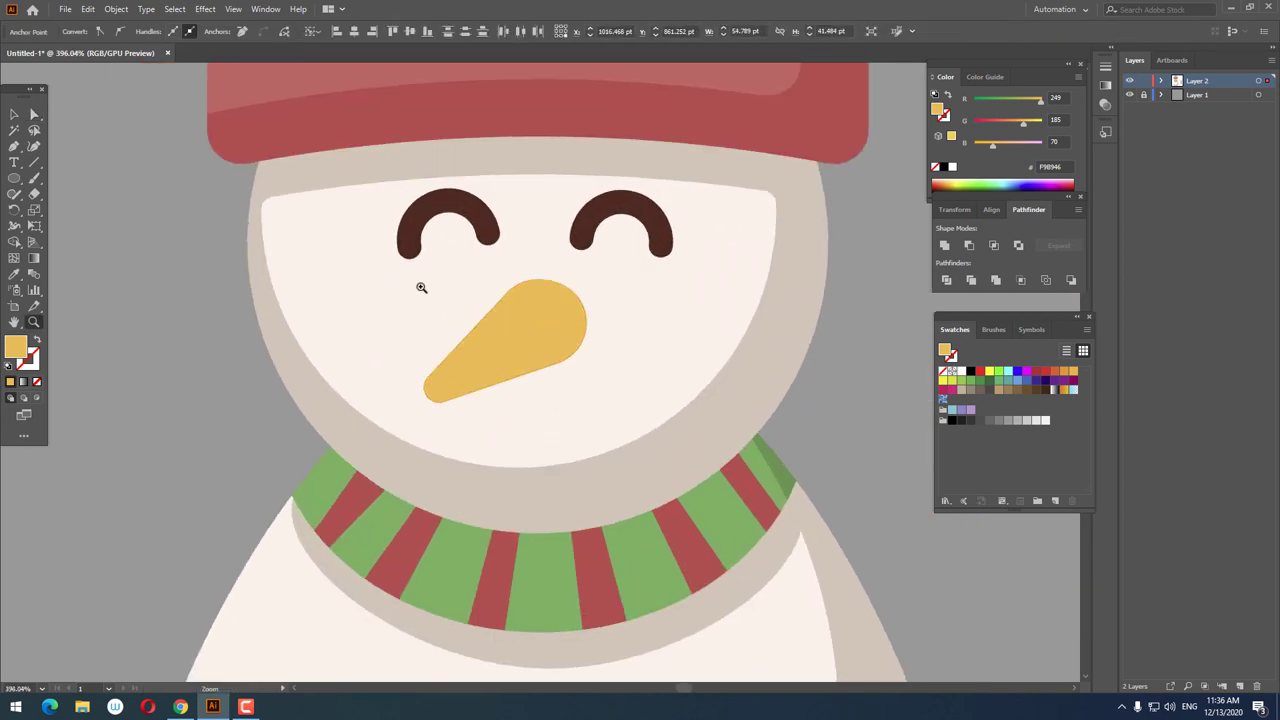
key(v)
click(555, 332)
drag(555, 332, 536, 305)
key(ctrl+0)
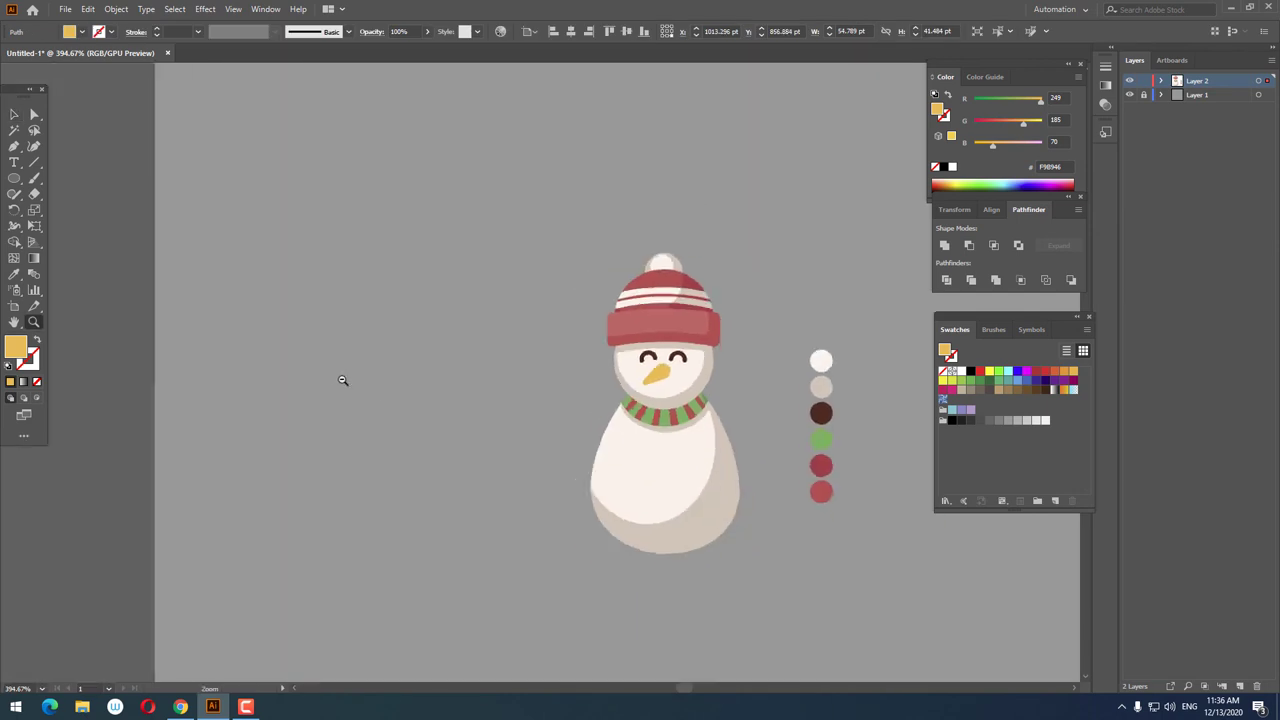
key(z)
click(623, 403)
alt+click(623, 403)
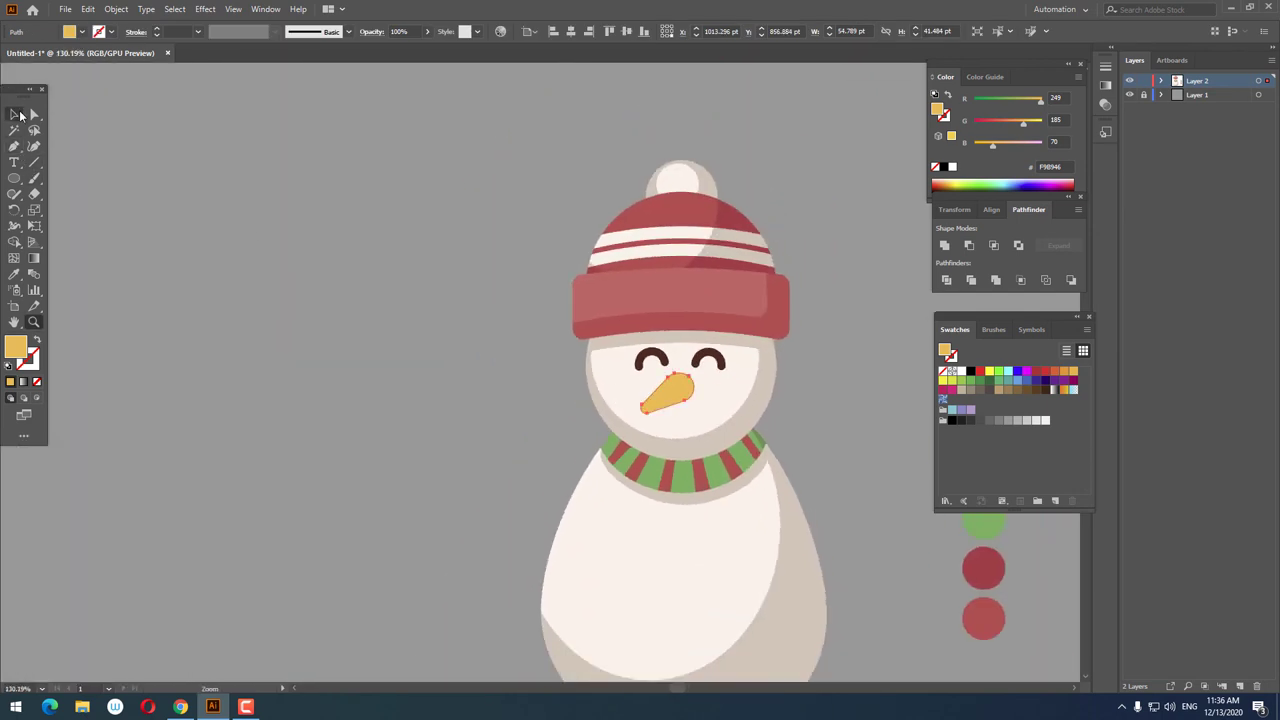
click(808, 406)
- Draw a yellow ellipse over the nose, darken the nose orange, and angle the ellipse along its top
key(z)
click(780, 405)
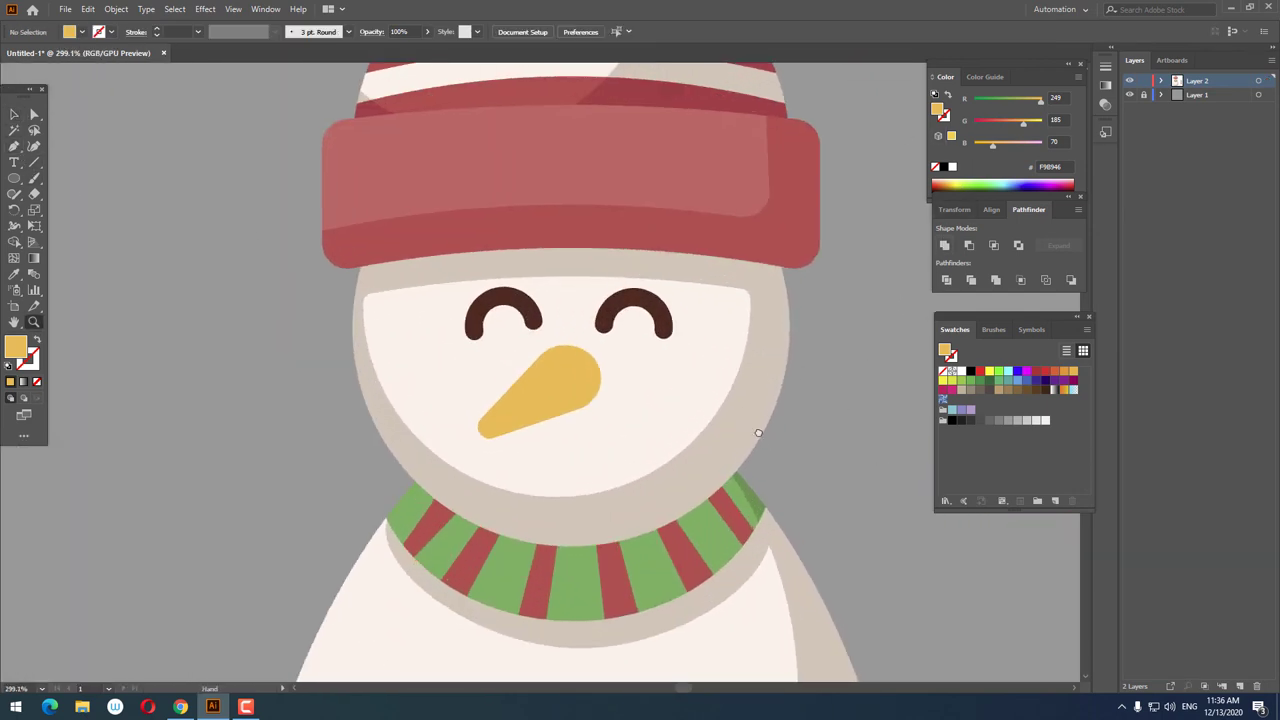
drag(419, 296, 647, 373)
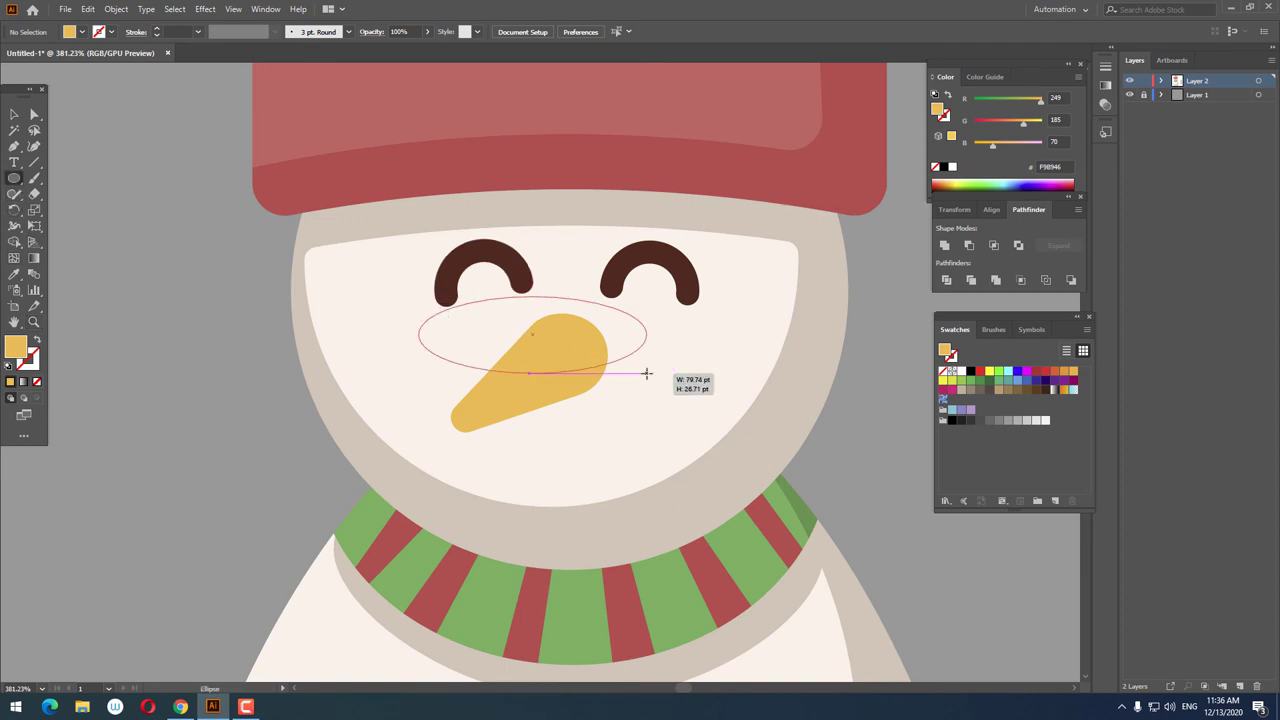
click(500, 399)
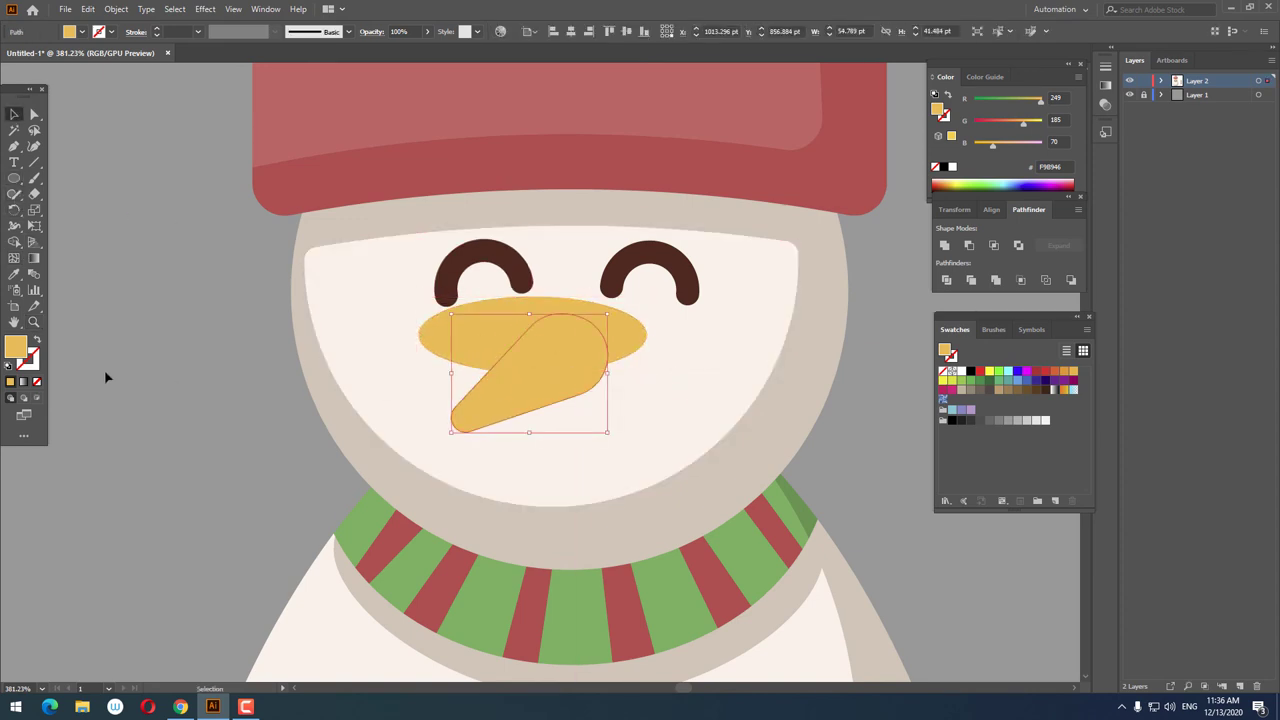
double_click(15, 350)
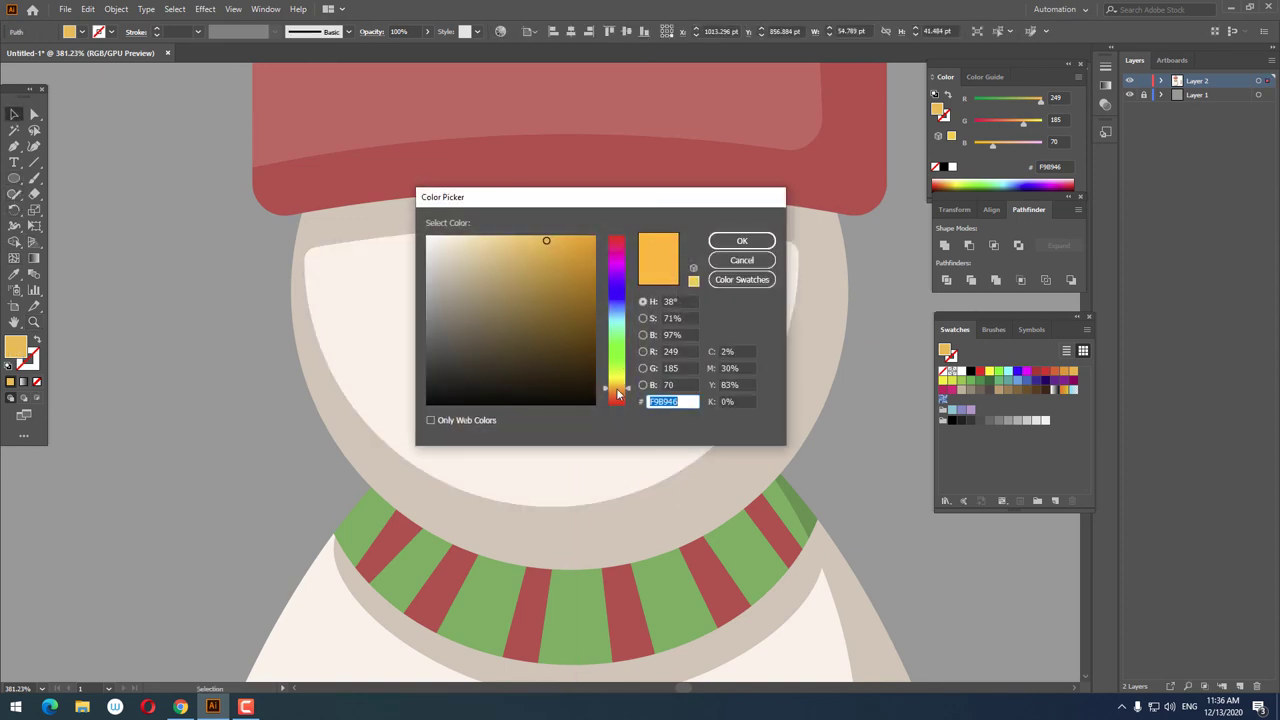
click(740, 241)
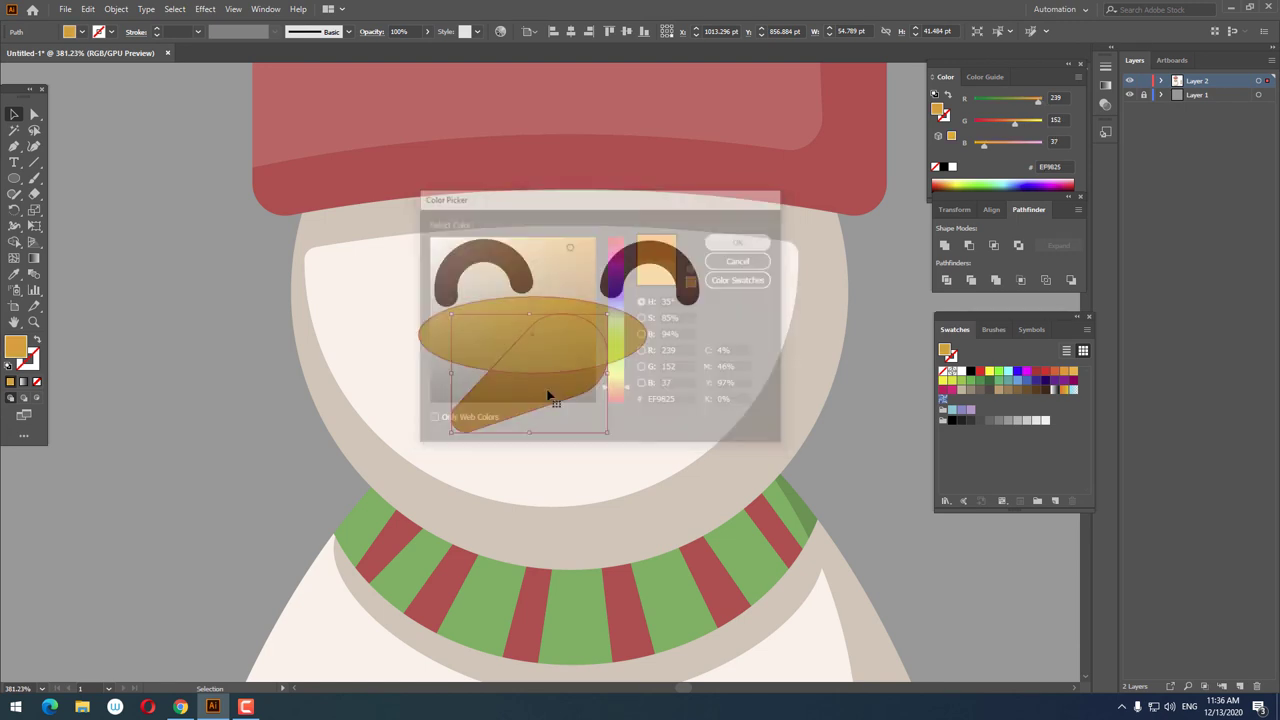
click(571, 346)
drag(669, 355, 620, 329)
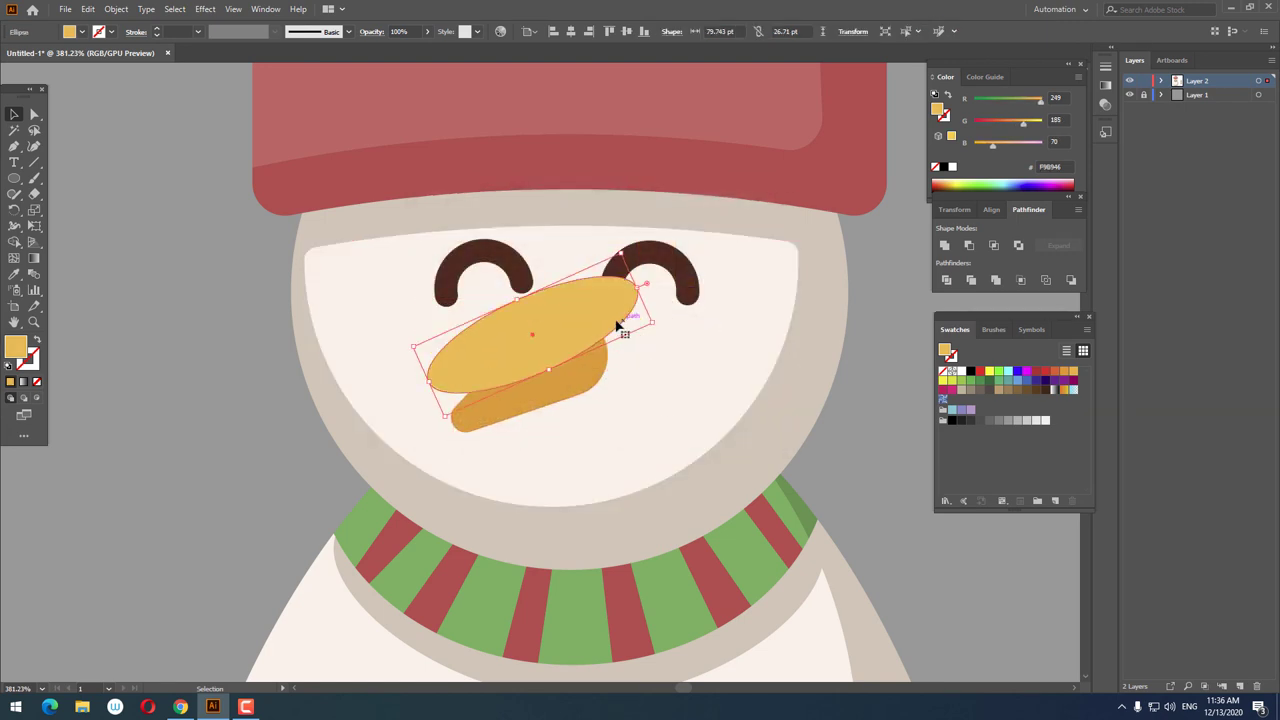
drag(527, 361, 558, 353)
- Divide the carrot with the ellipse, ungroup the pieces, and delete the leftover piece outside the nose
key(z)
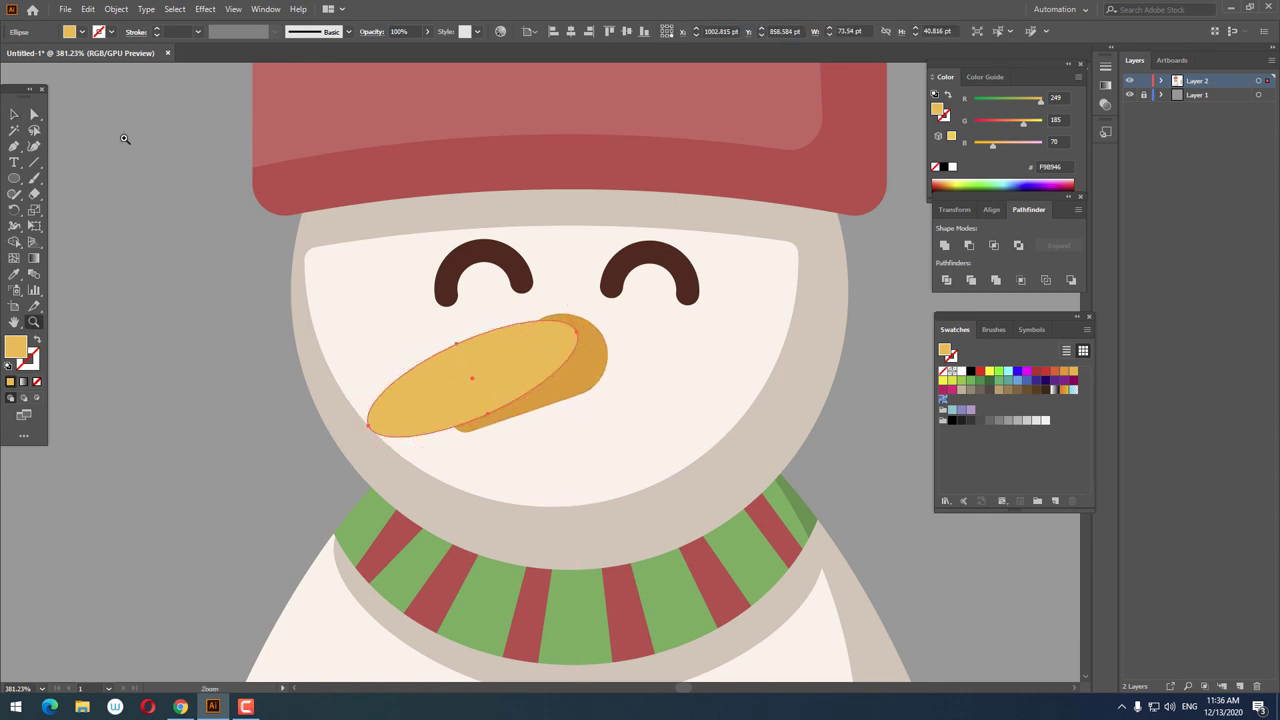
click(13, 116)
shift+click(585, 372)
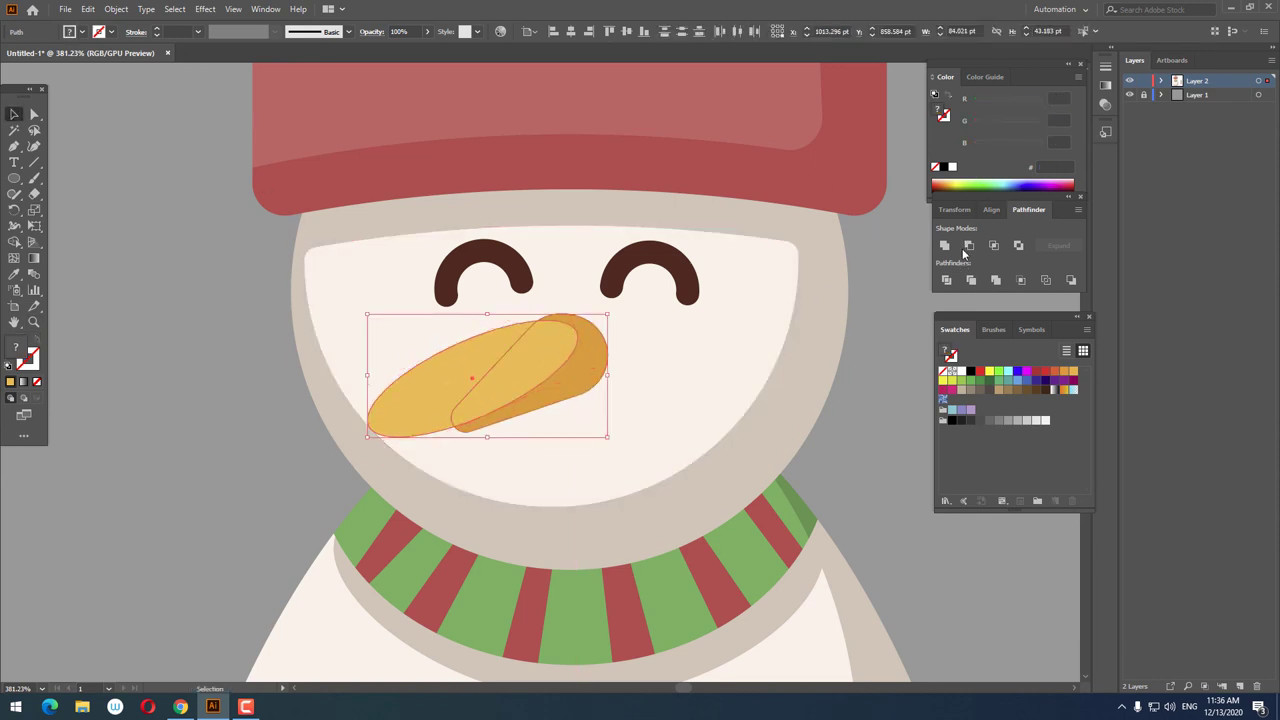
click(947, 284)
right_click(429, 386)
click(500, 498)
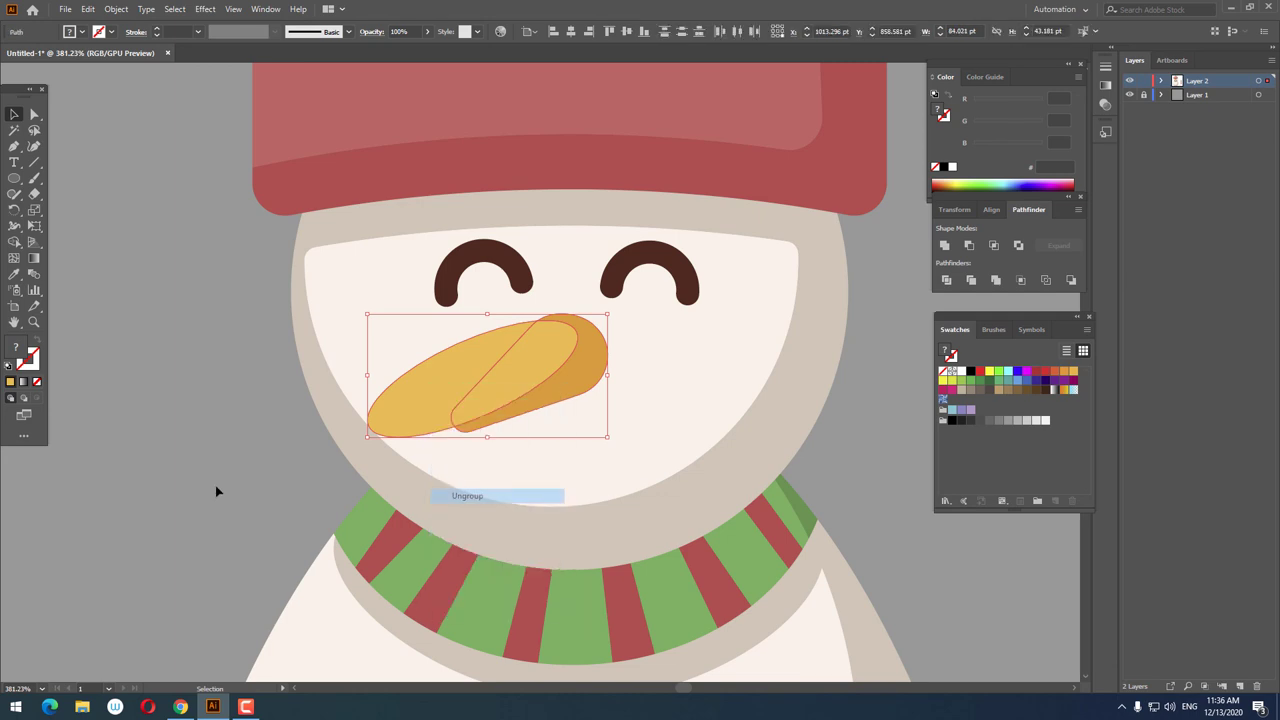
click(215, 485)
click(427, 401)
key(Delete)
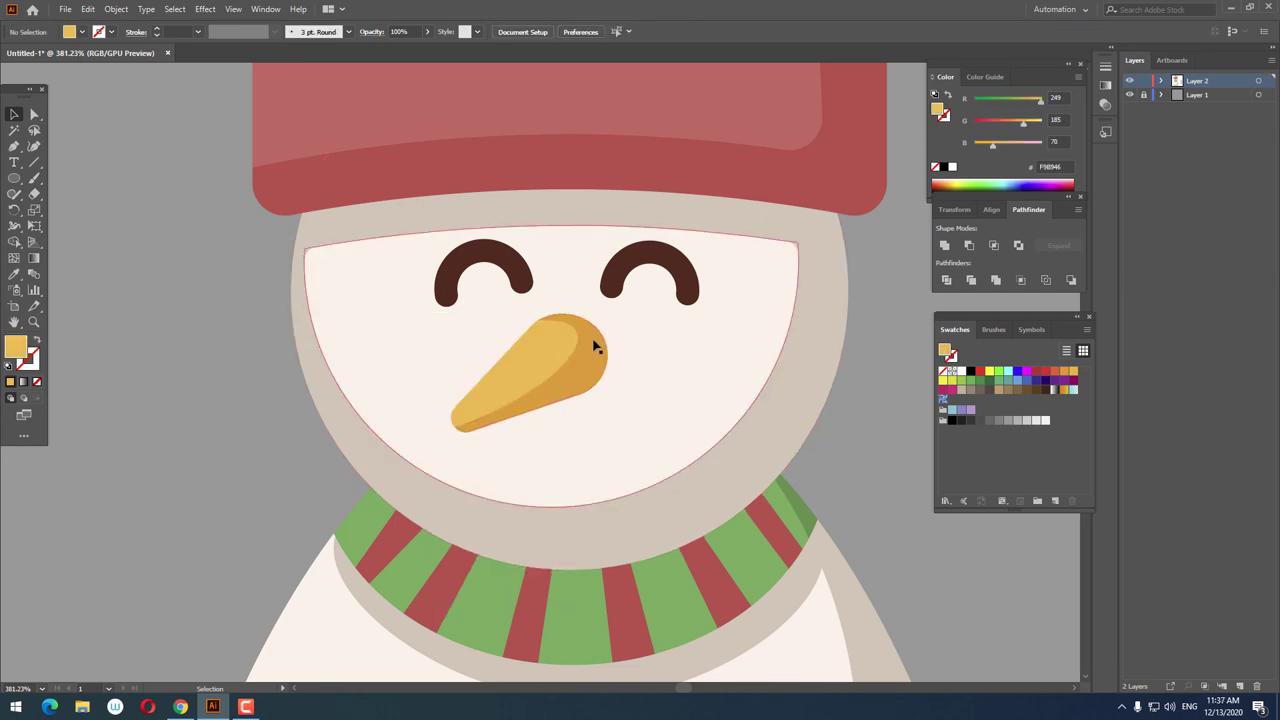
click(545, 350)
- Zoom in on the nose and start a curved Pen path across the carrot
key(z)
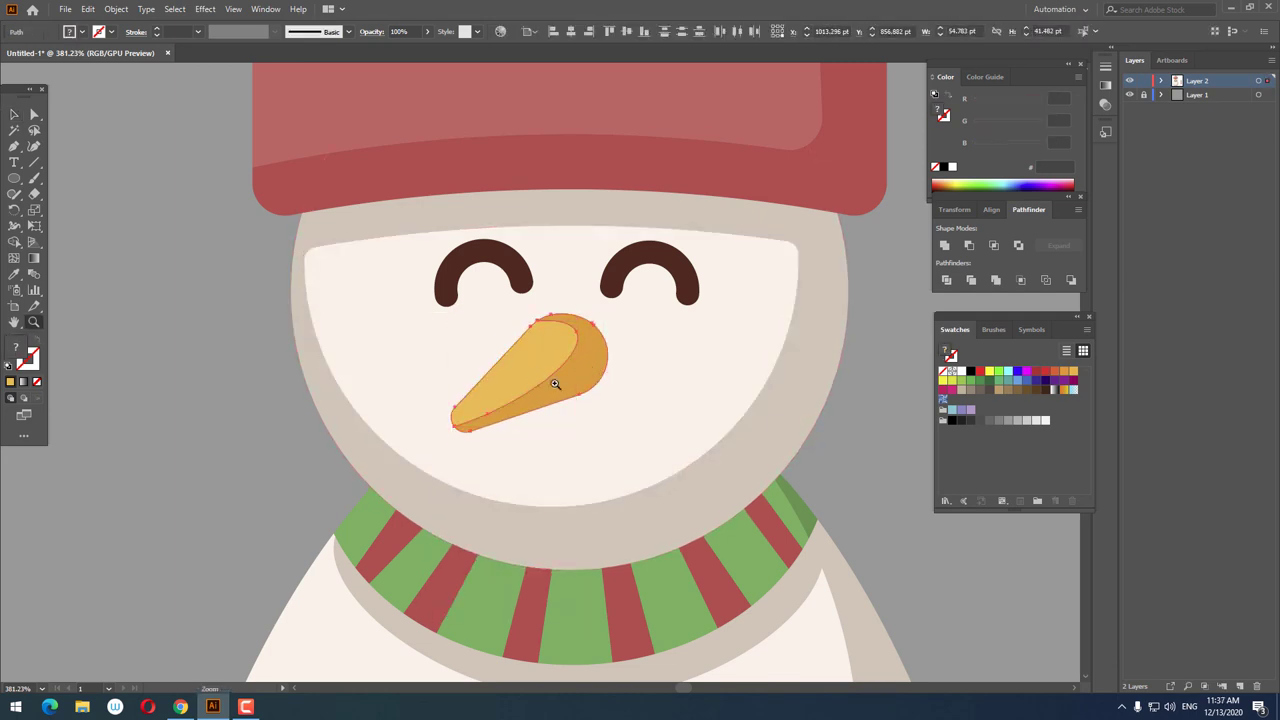
click(545, 378)
drag(515, 422, 492, 387)
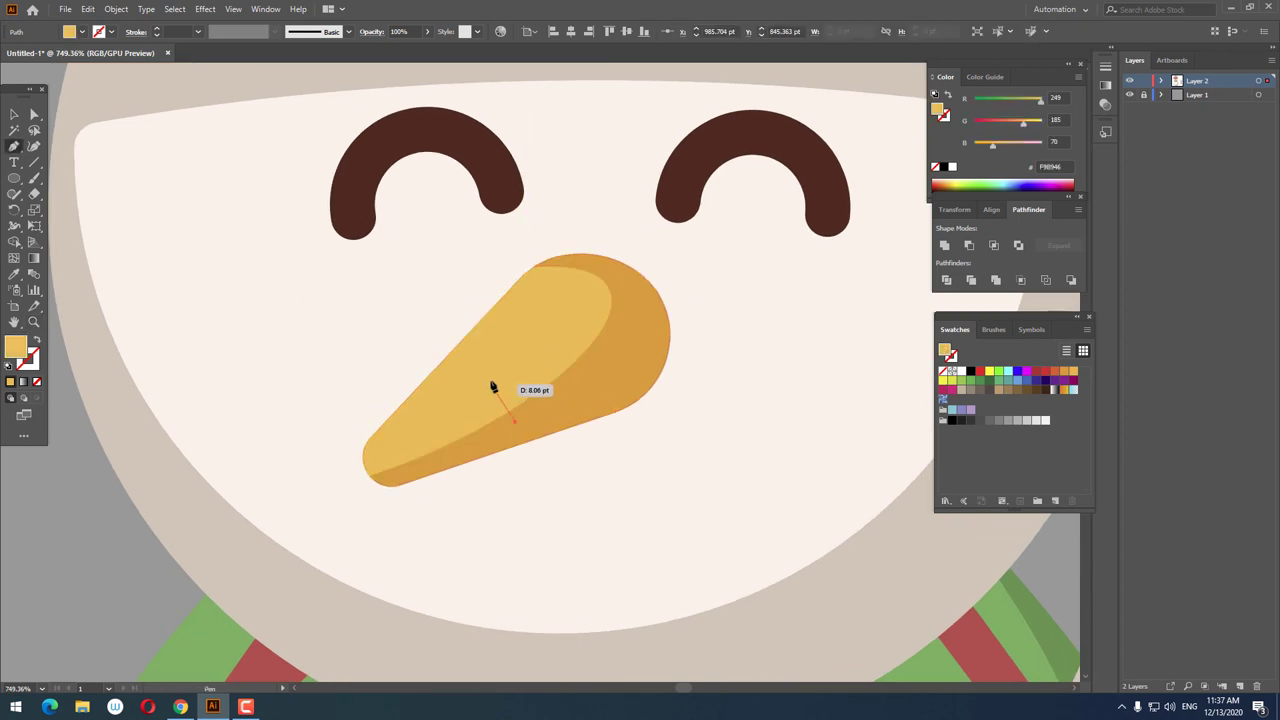
drag(437, 350, 501, 373)
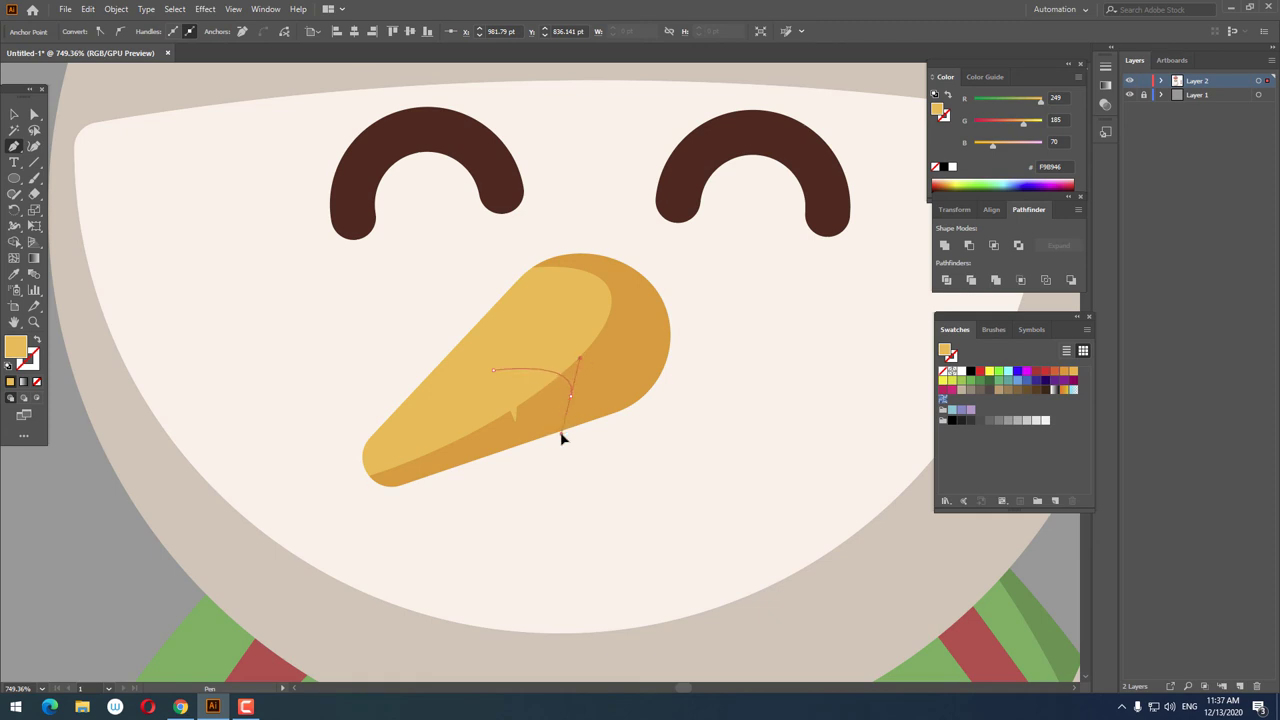
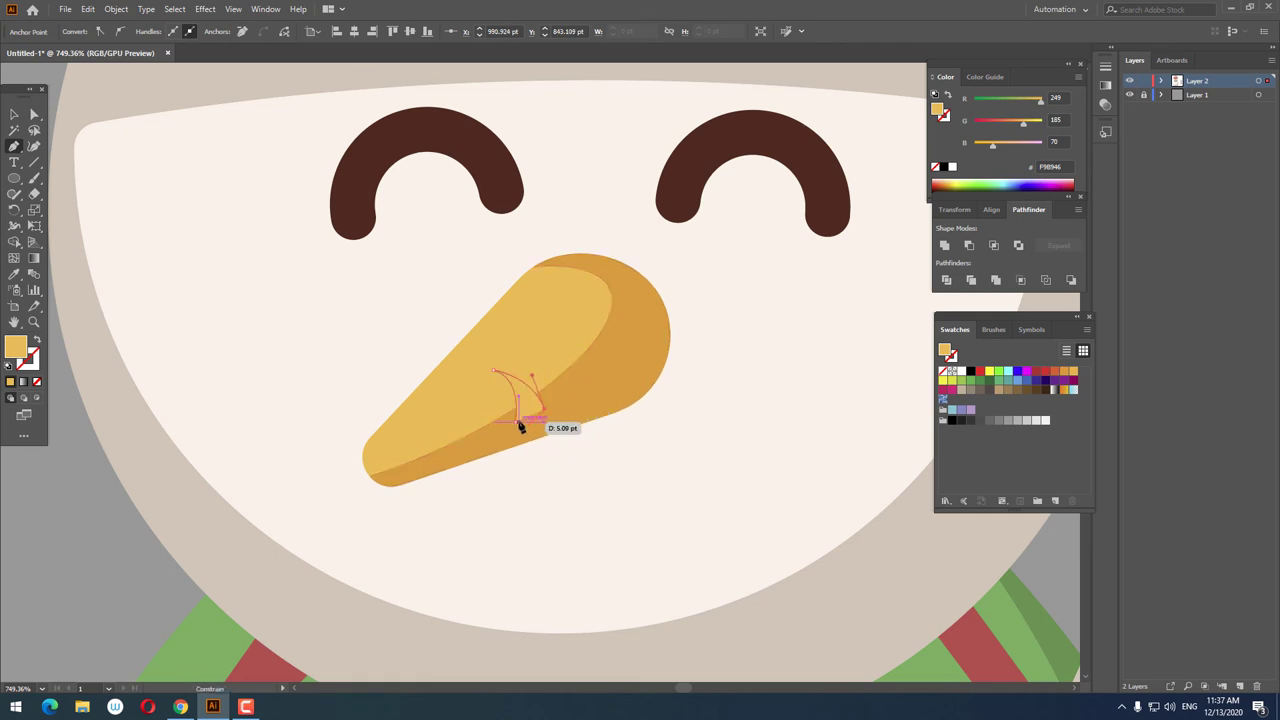
- Group the darker-orange crease shape and the lighter carrot shape into one carrot nose
key(z)
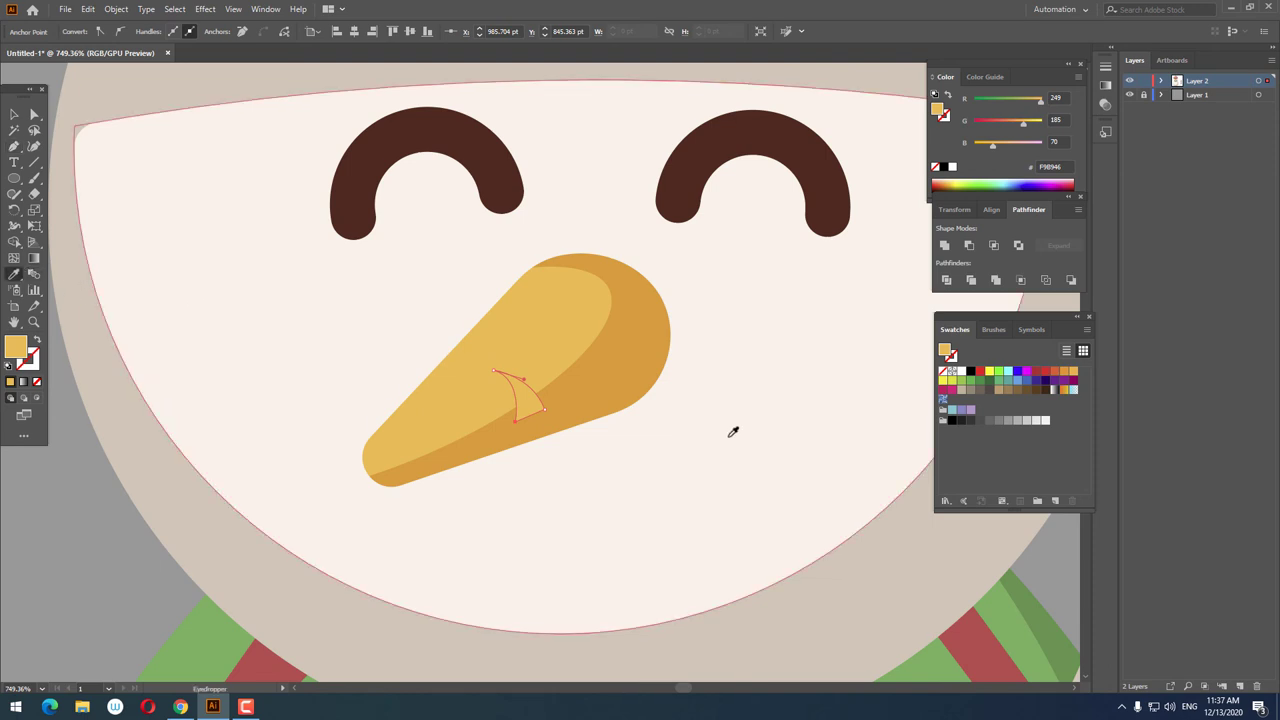
click(520, 380)
click(13, 116)
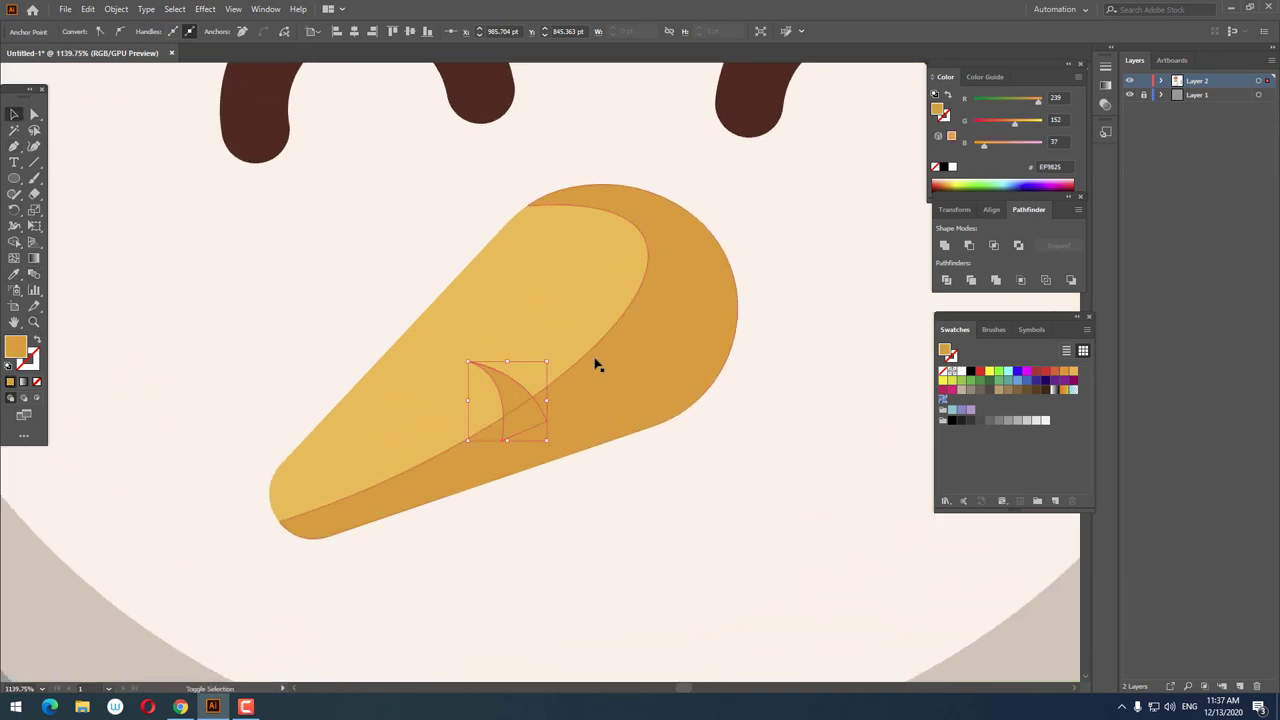
click(594, 360)
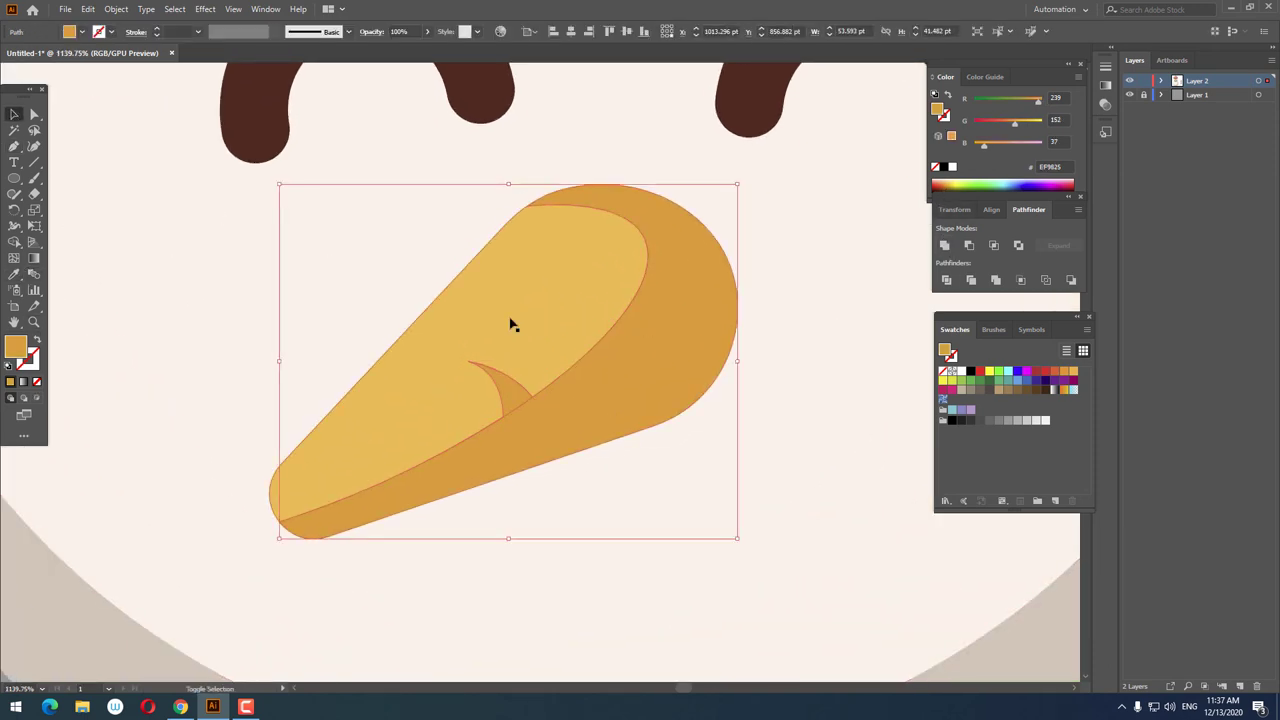
shift+click(515, 324)
right_click(624, 328)
click(656, 407)
key(ctrl+0)
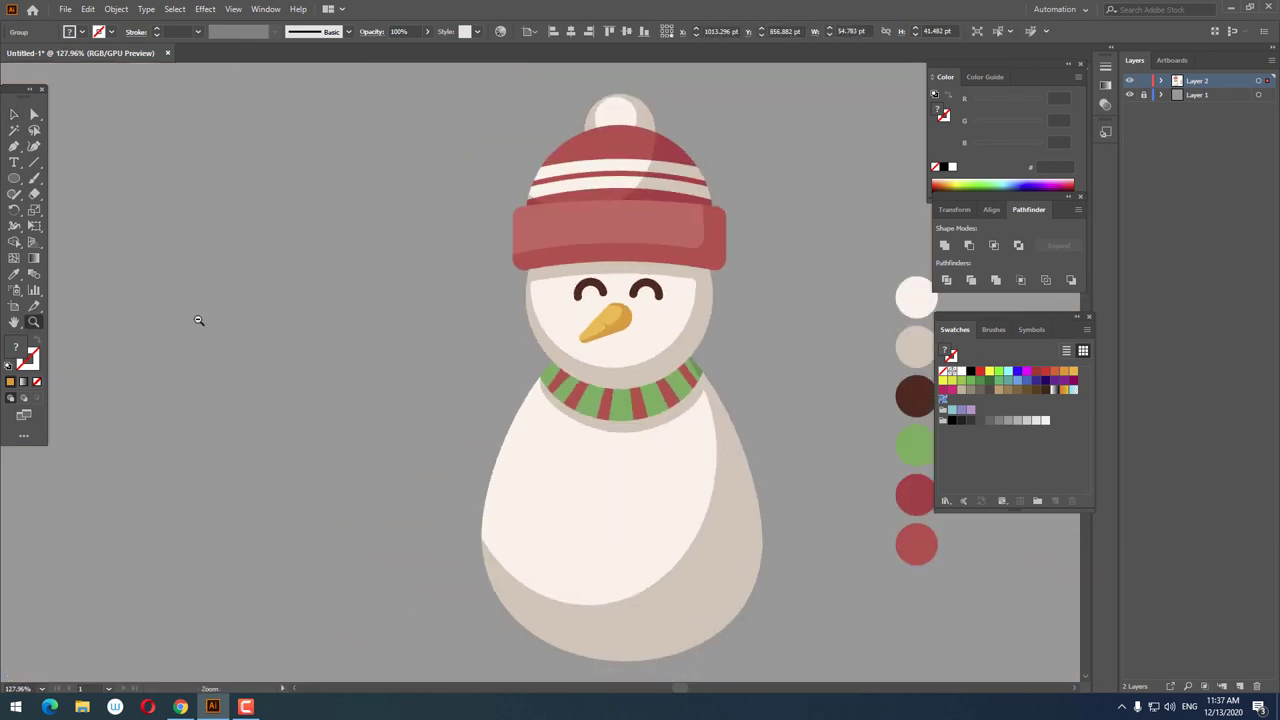
- Draw a line angling up-left from the body with a dark brown stroke and no fill
key(ctrl+shift+a)
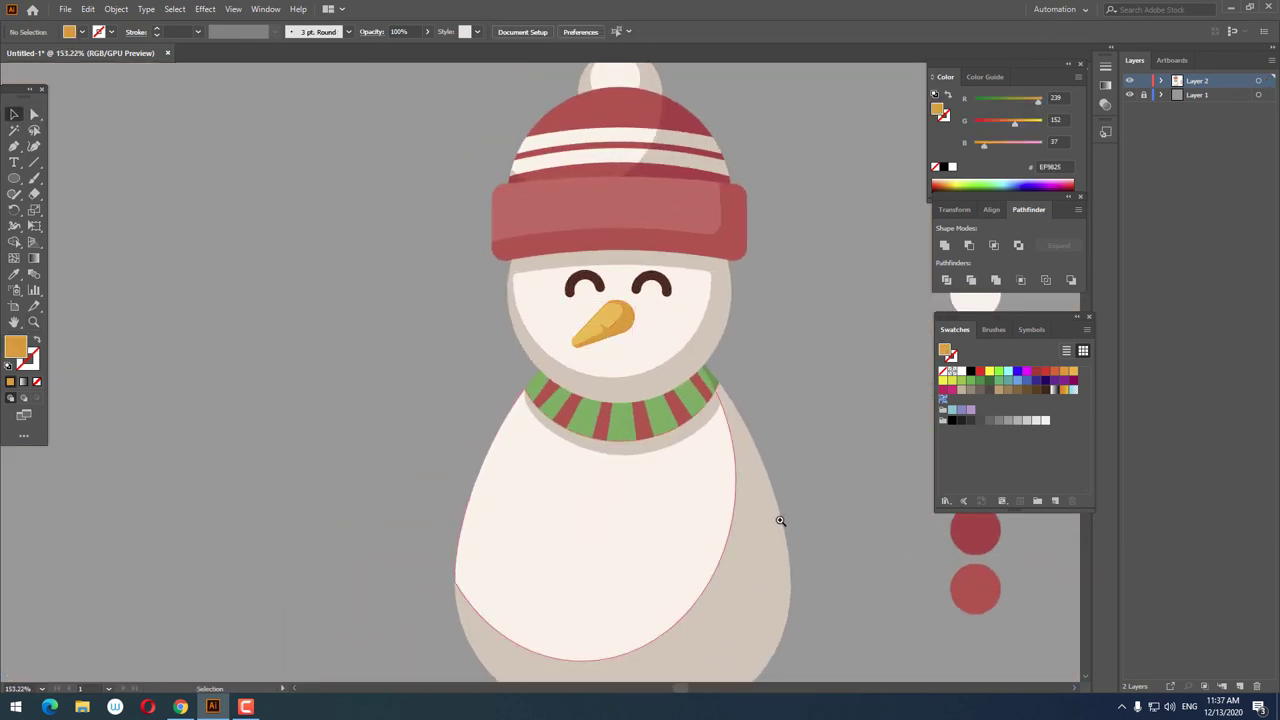
drag(714, 463, 529, 366)
mouse_move(658, 362)
mouse_down()
mouse_move(559, 354)
mouse_move(600, 370)
mouse_up()
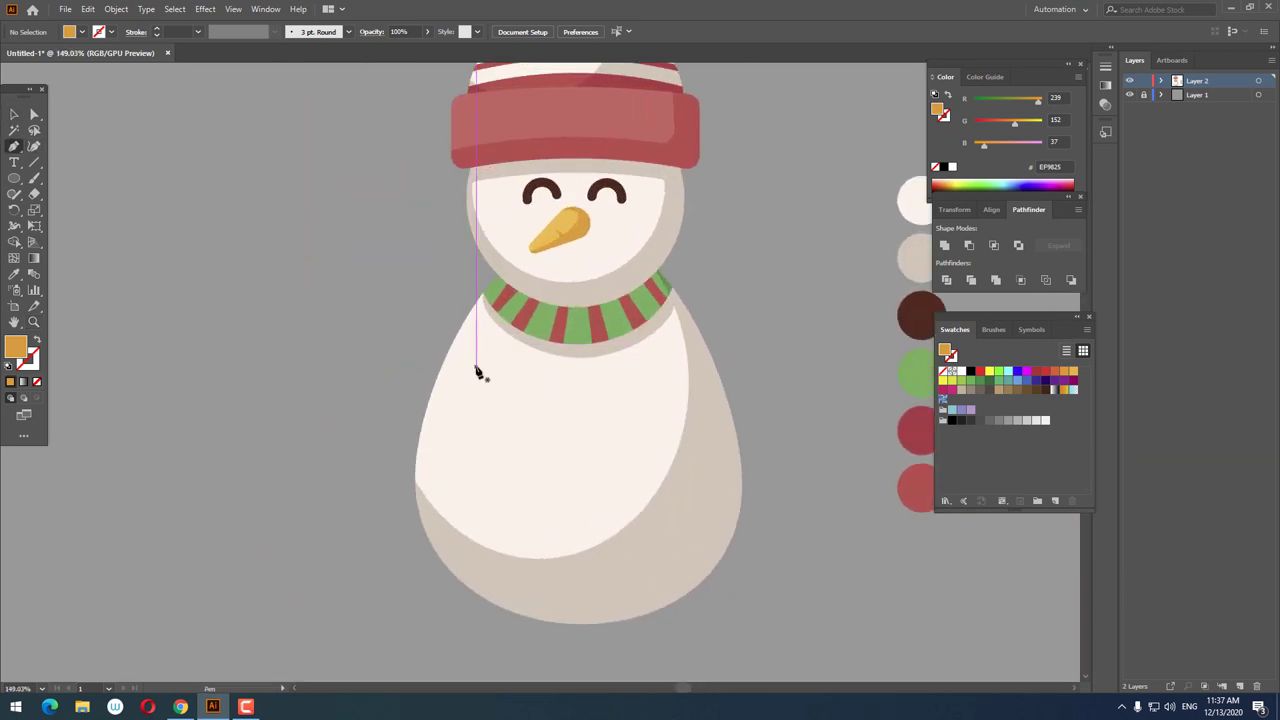
drag(477, 367, 320, 223)
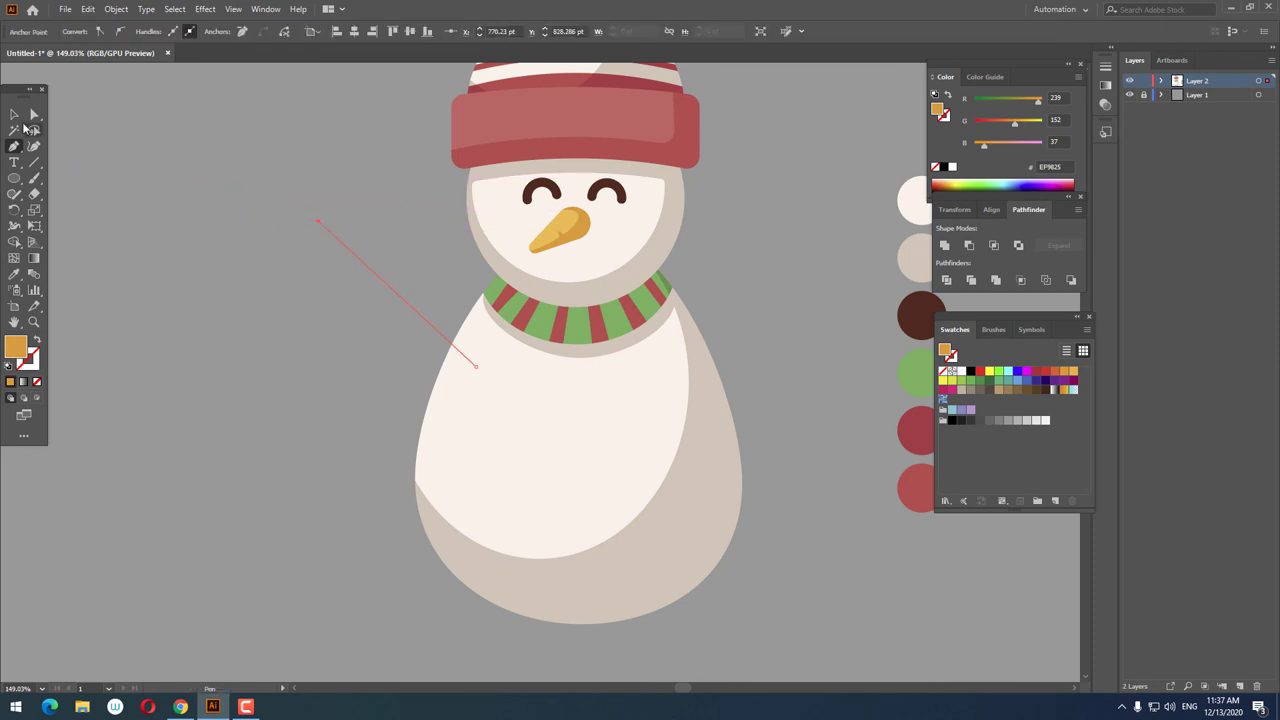
click(895, 320)
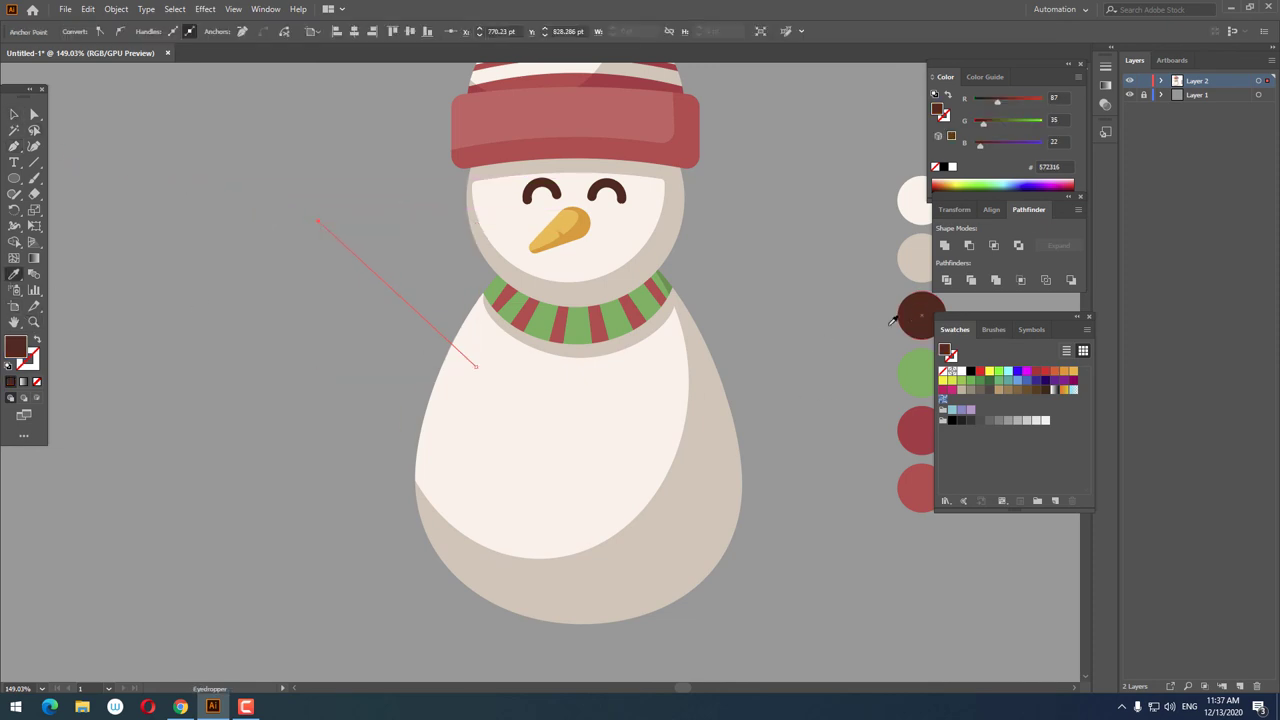
click(33, 338)
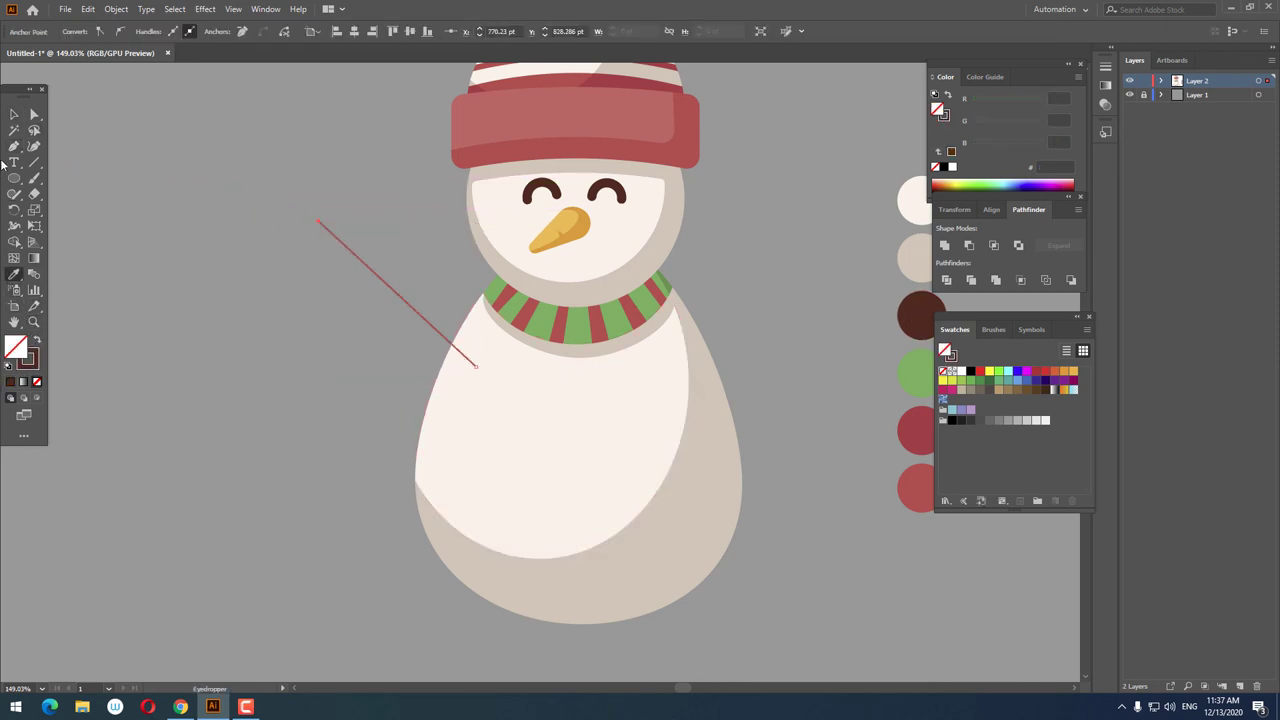
click(14, 114)
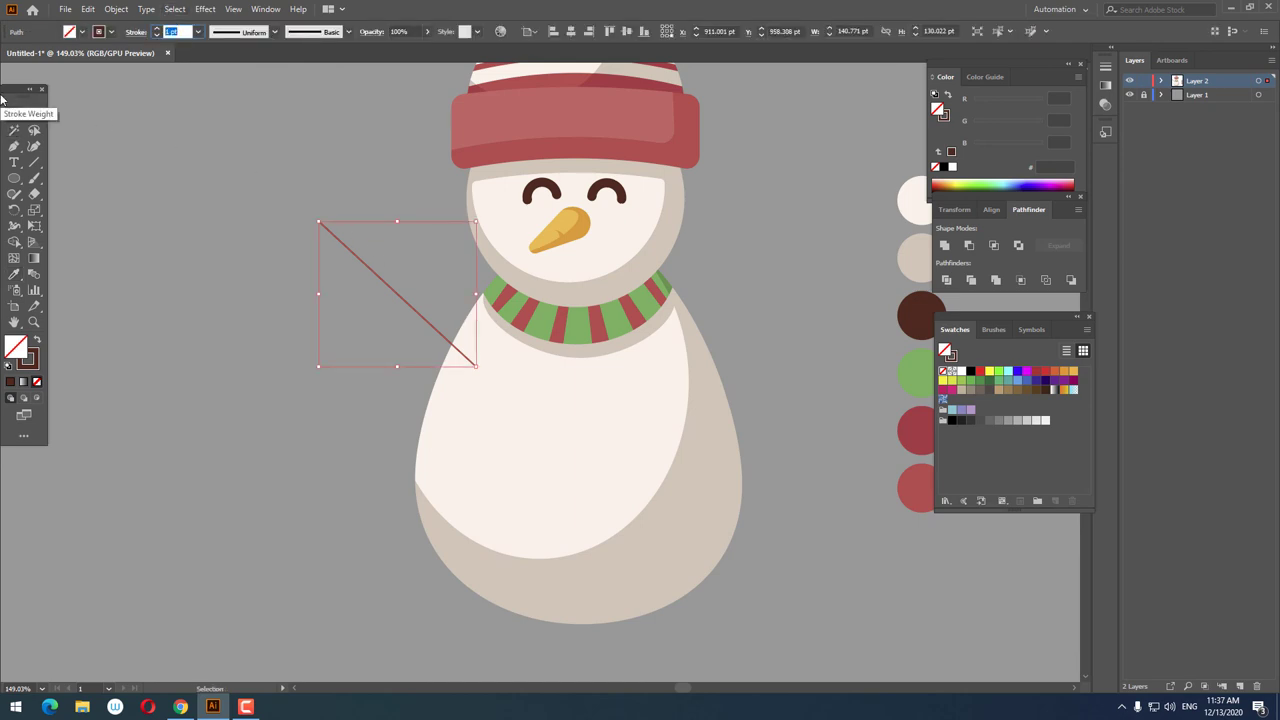
- Set the arm's stroke weight to 11 pt with Round Cap ends
key(Return)
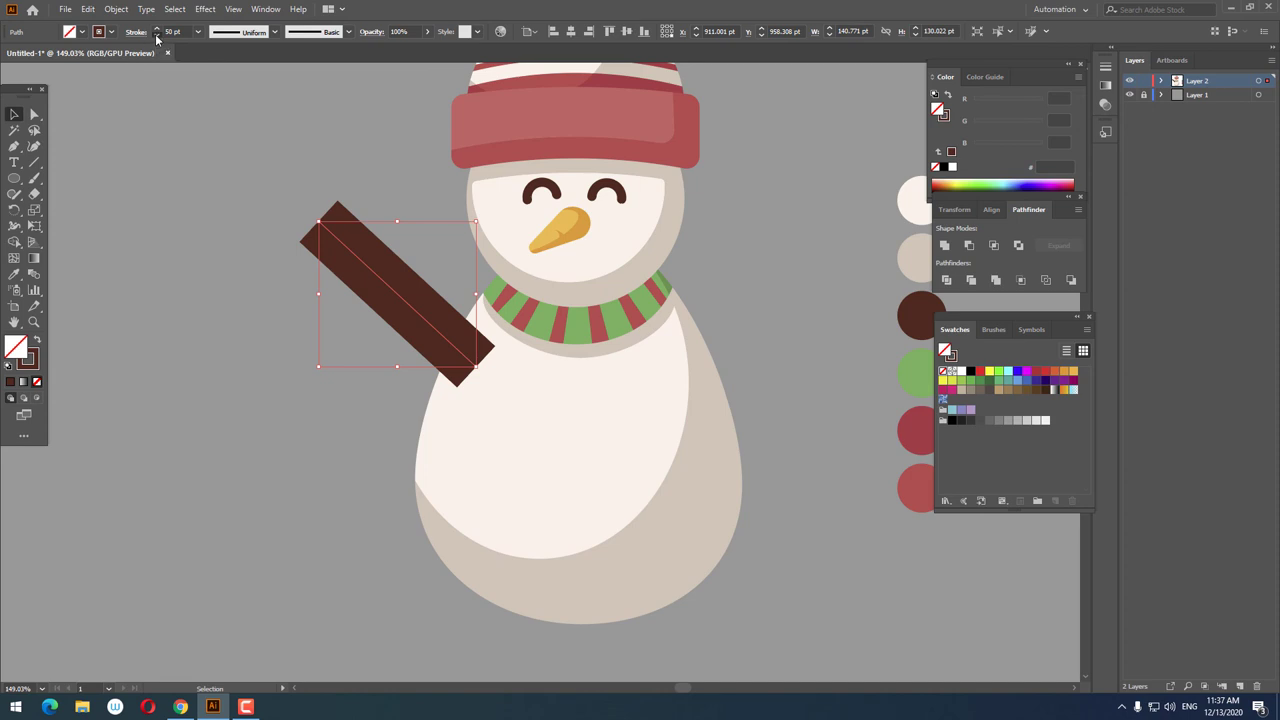
click(156, 37)
click(156, 37)
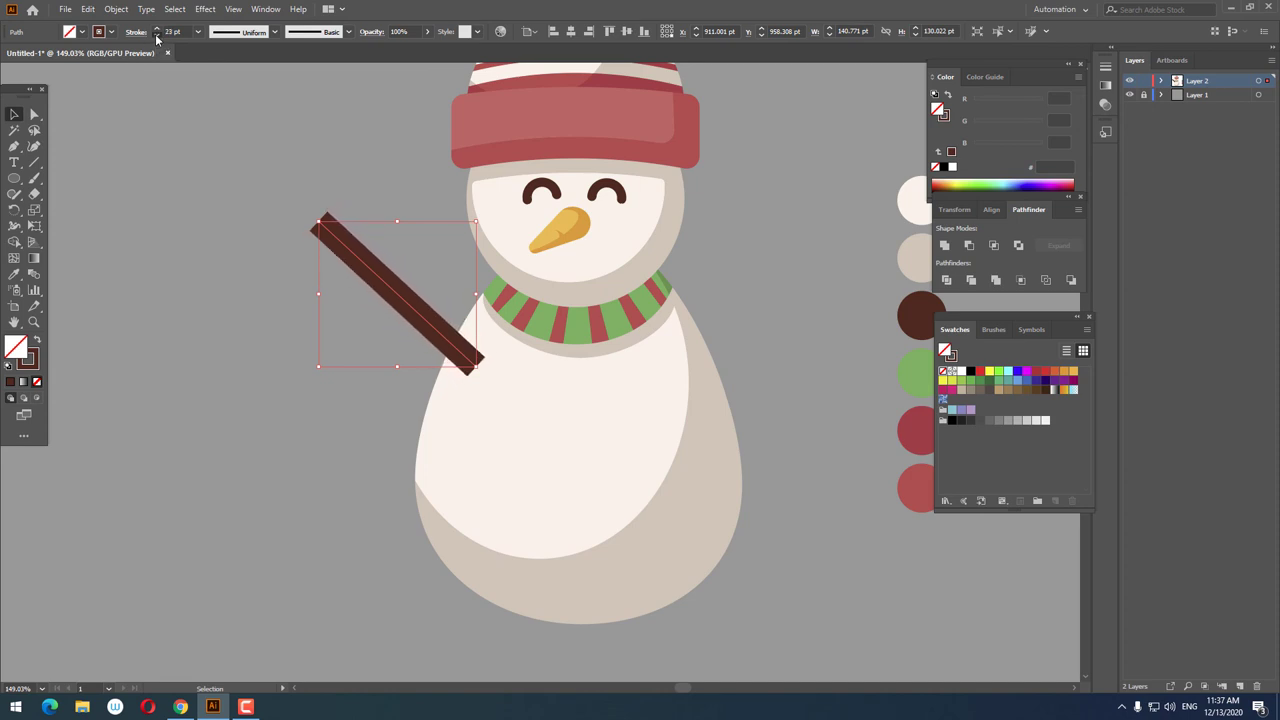
click(156, 37)
click(156, 37)
click(156, 37)
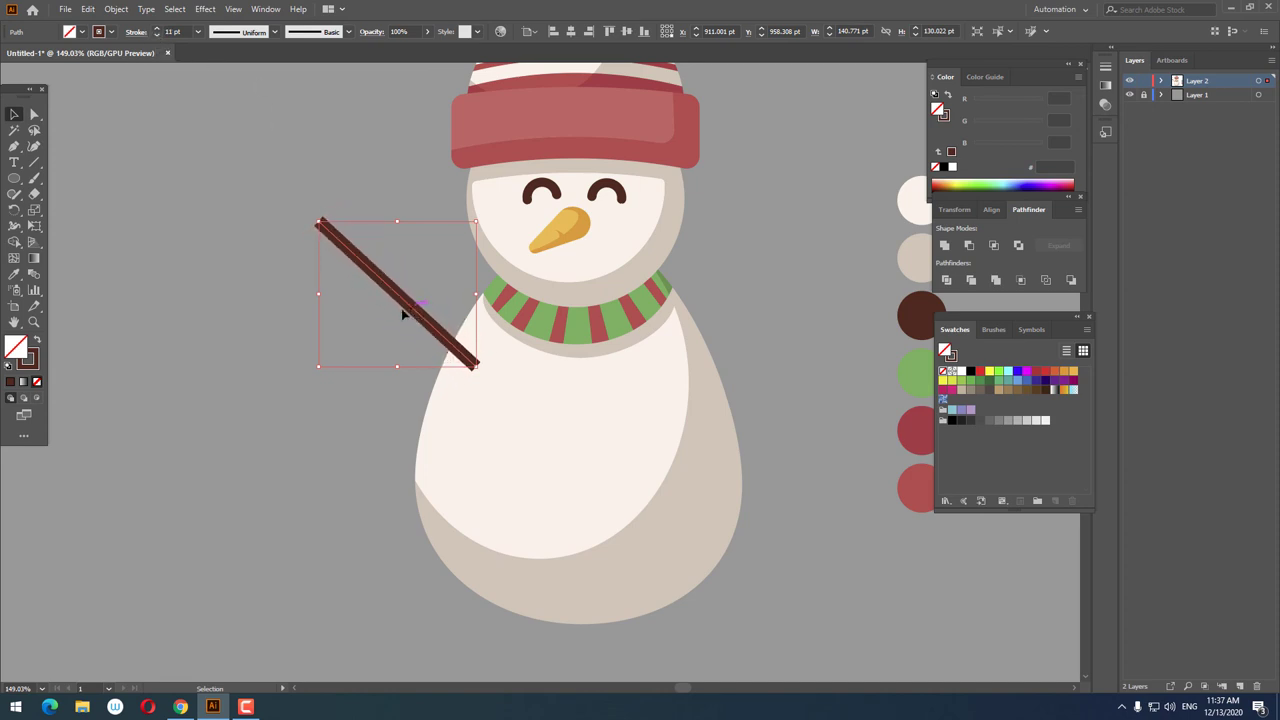
click(132, 34)
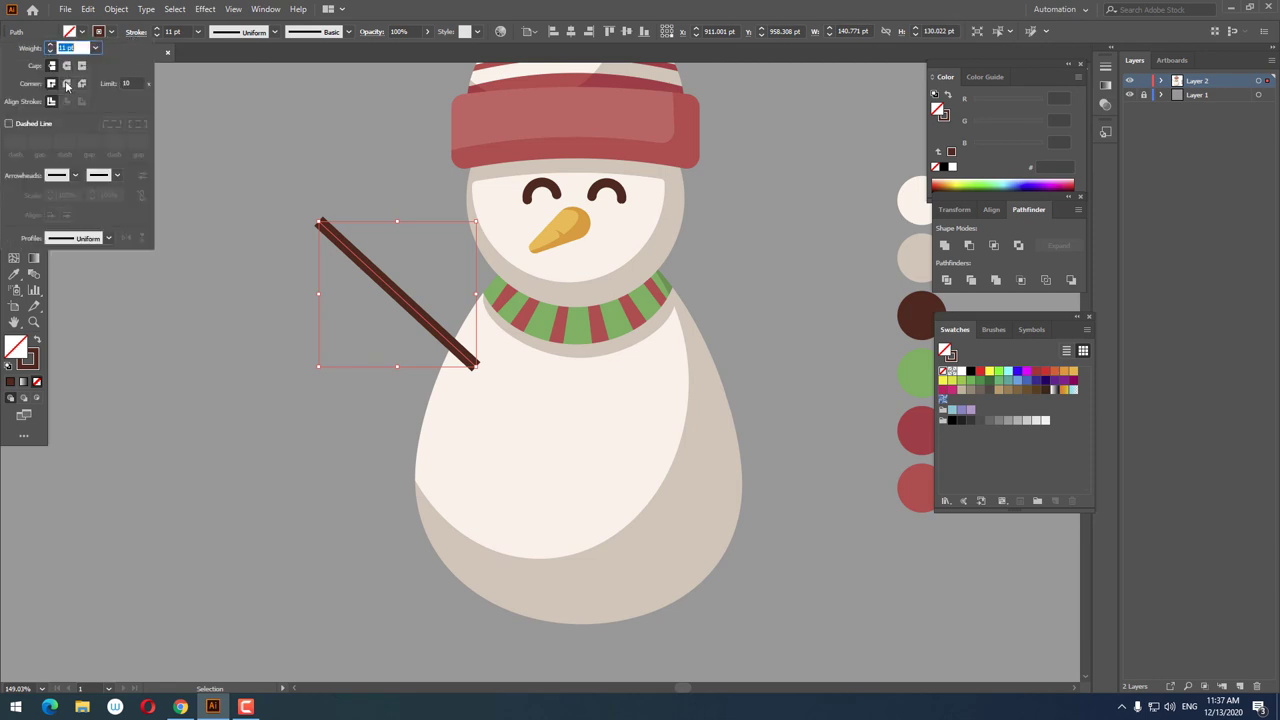
click(245, 316)
scroll(313, 262, up, 2)
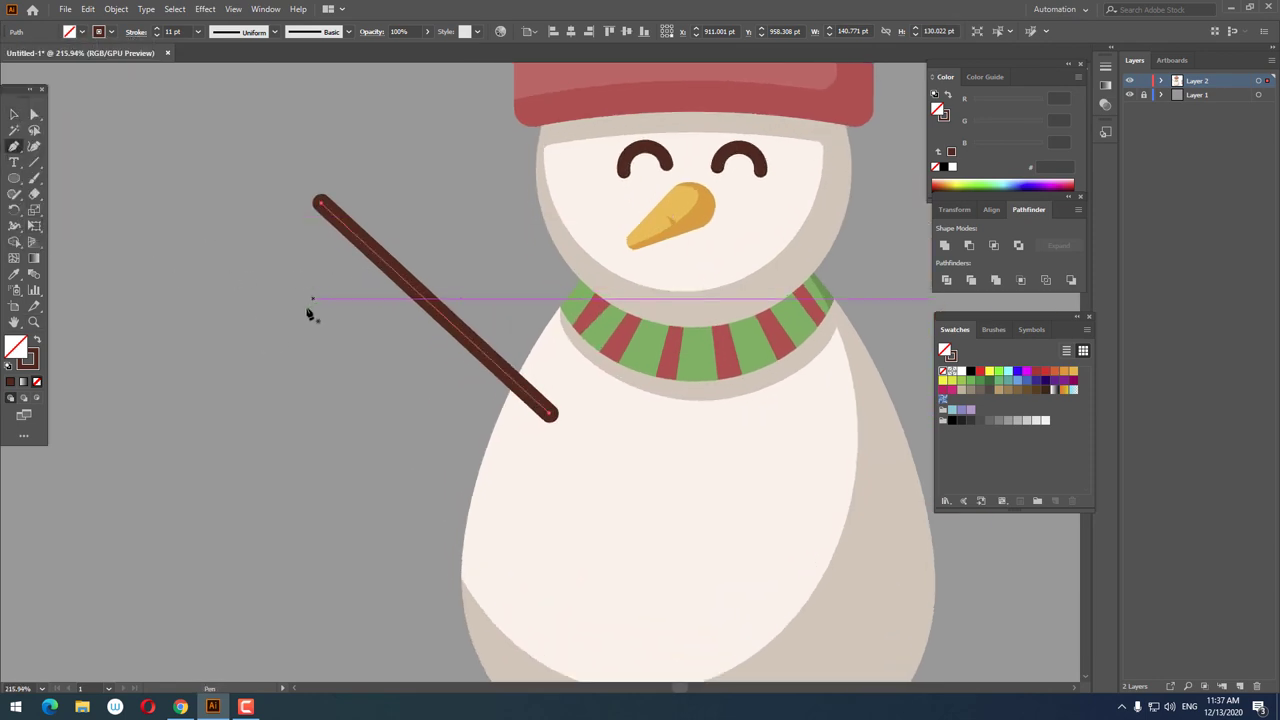
- Draw a short twig path from above the arm down onto the stick
click(391, 266)
click(34, 114)
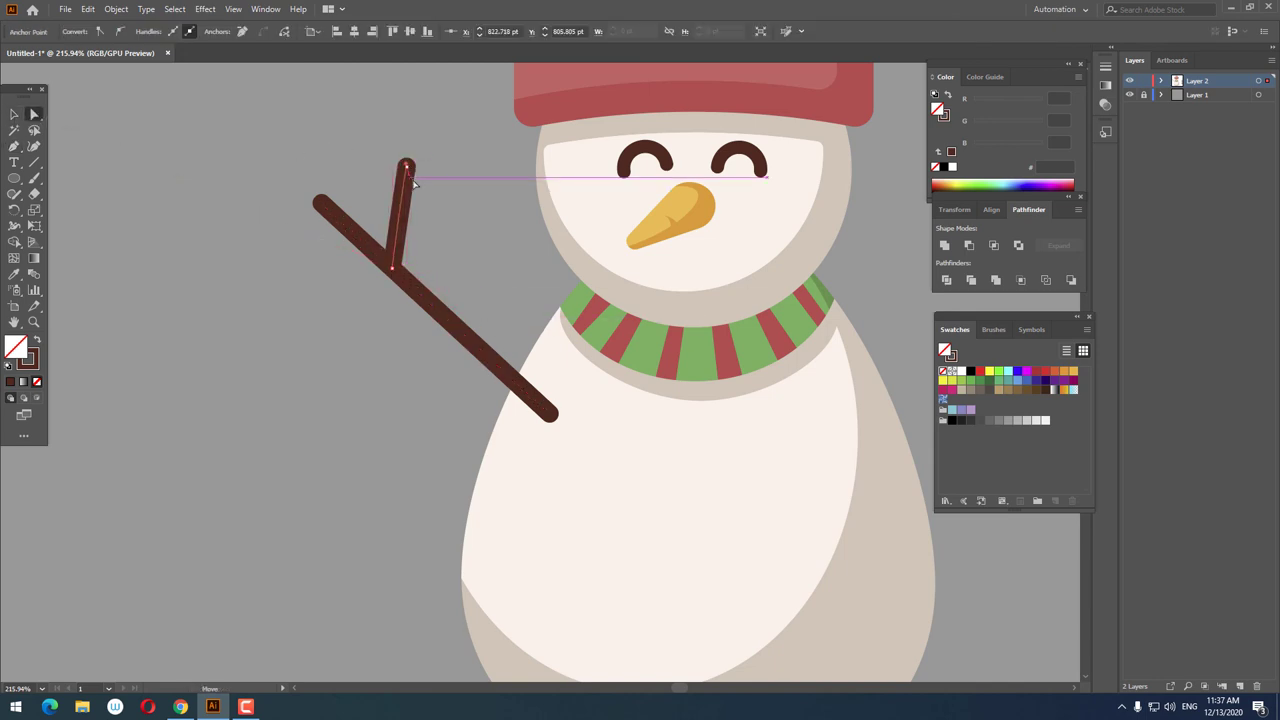
drag(413, 183, 505, 284)
click(14, 146)
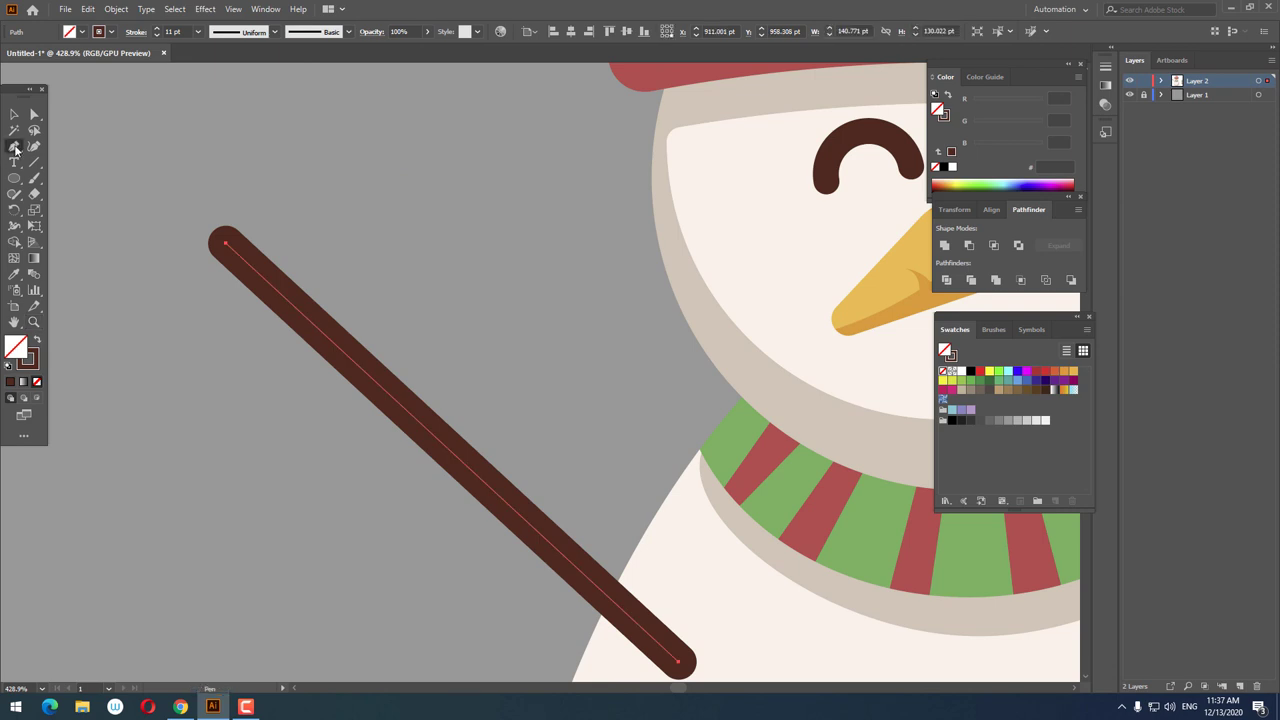
click(393, 203)
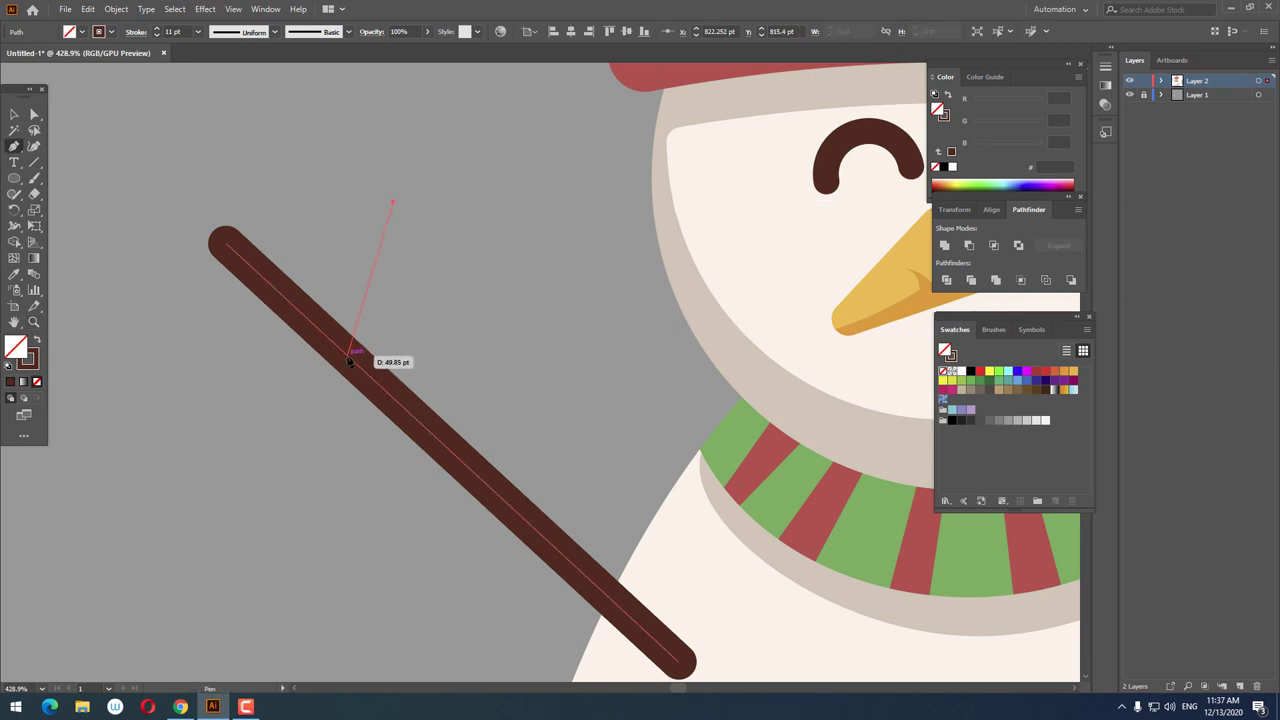
click(346, 355)
click(14, 114)
scroll(537, 317, down, 3)
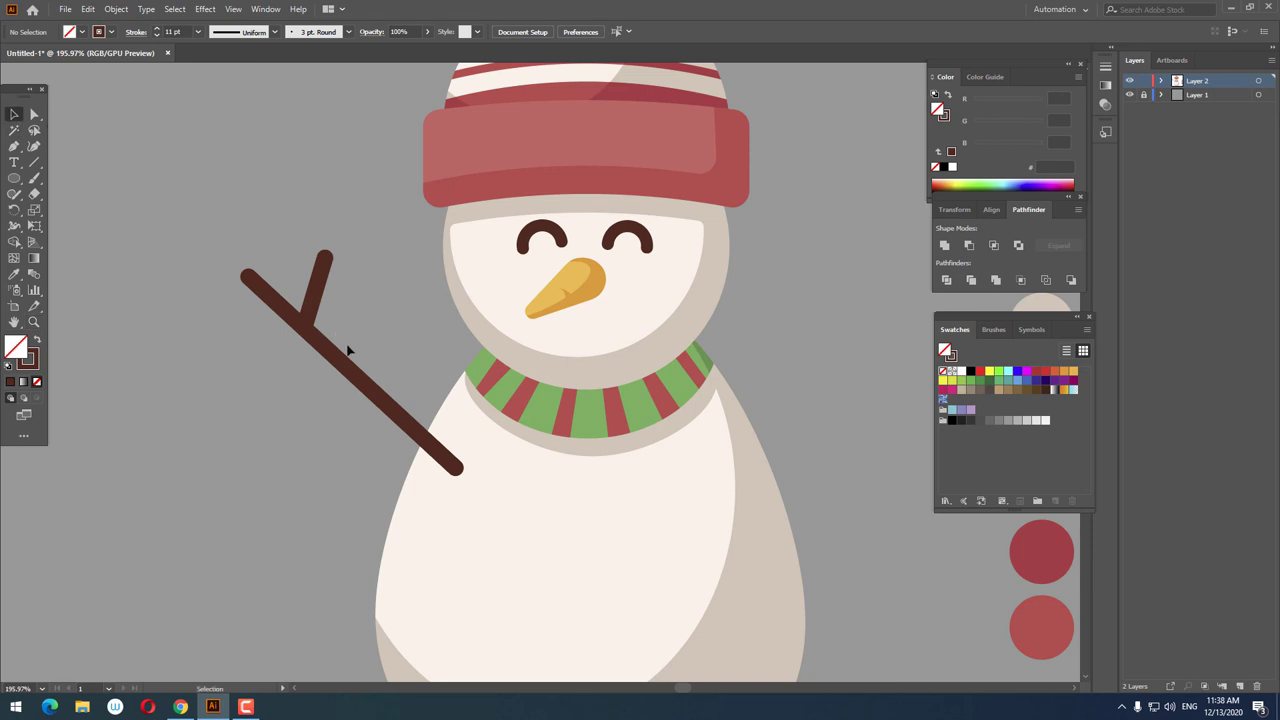
- Set the arm and twig strokes to 13 pt
click(349, 352)
click(155, 36)
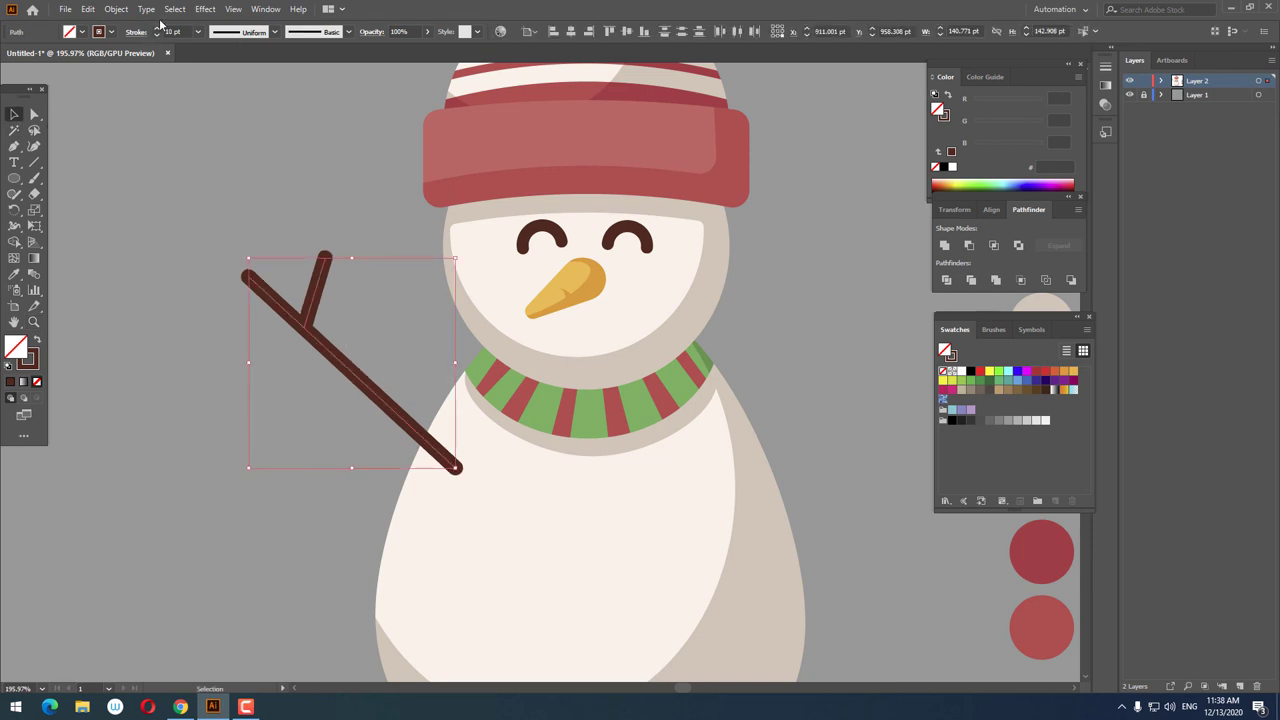
click(157, 28)
click(157, 28)
click(157, 28)
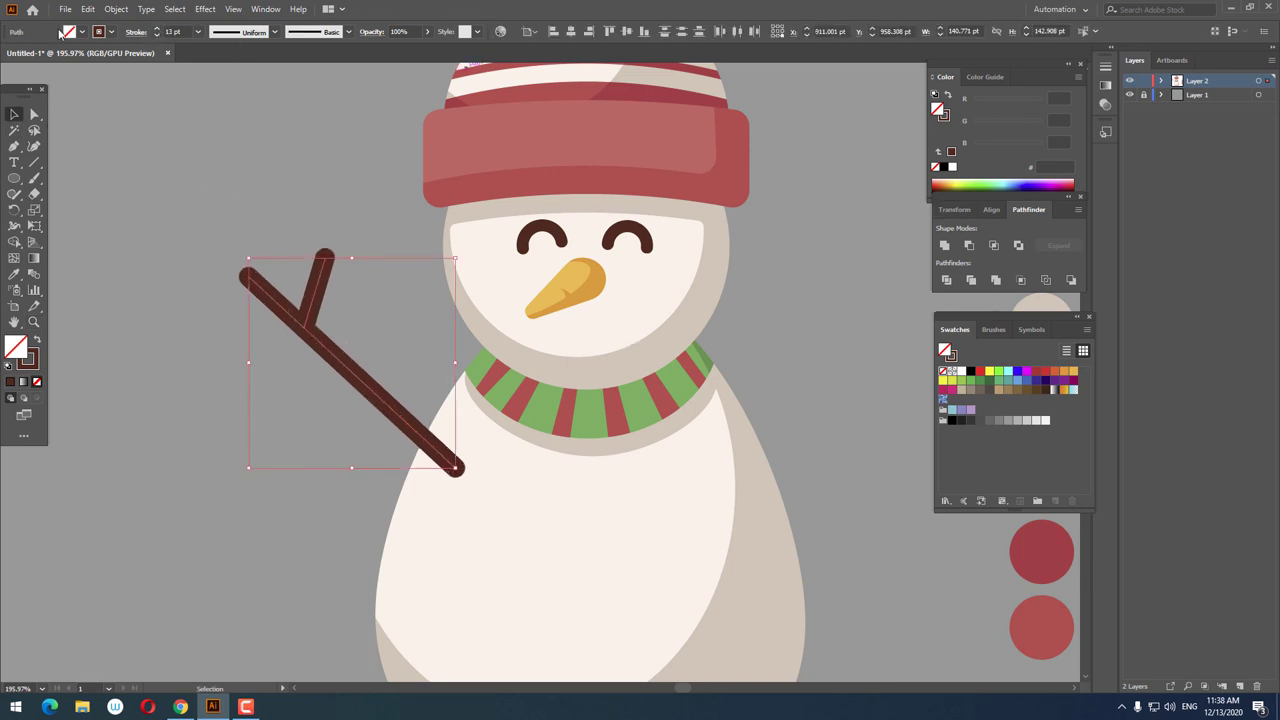
- Expand the arm strokes into filled shapes and merge the stick pieces into one shape
click(116, 9)
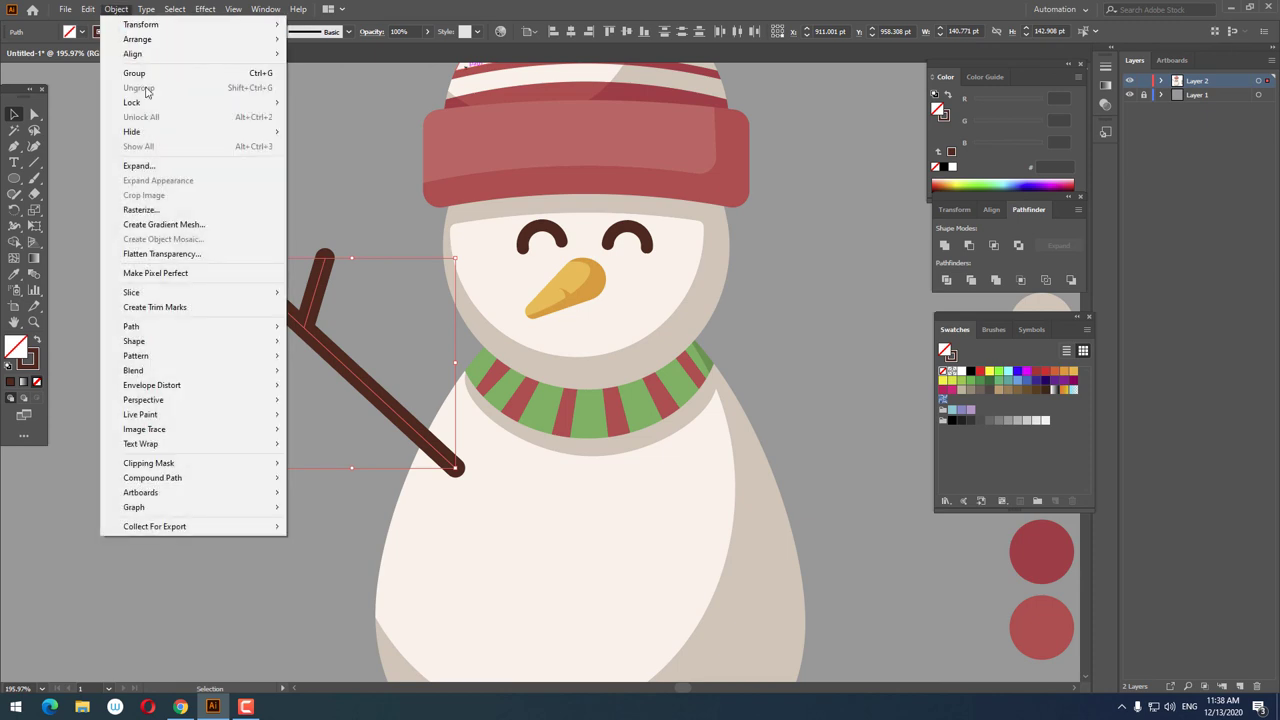
click(150, 165)
click(592, 404)
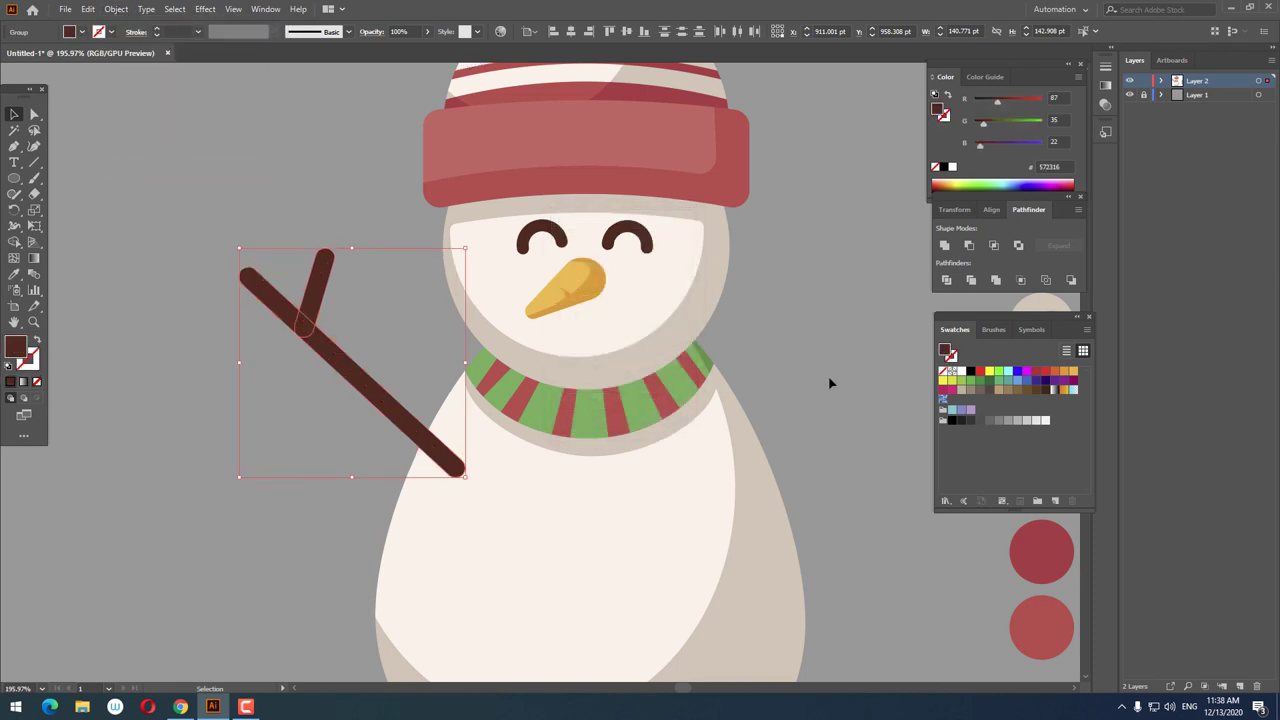
click(944, 245)
- Move the twig arm onto the body's left side and send it behind the body
drag(320, 347, 367, 381)
right_click(400, 402)
mouse_move(437, 624)
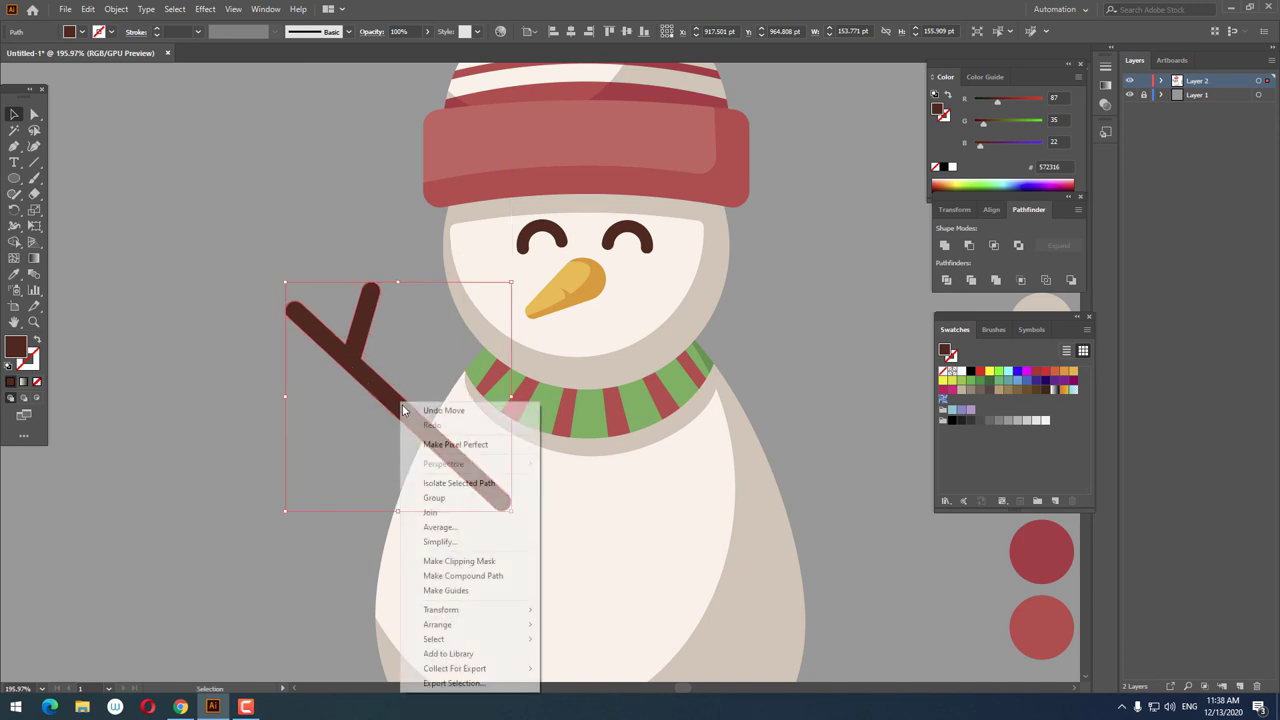
click(581, 668)
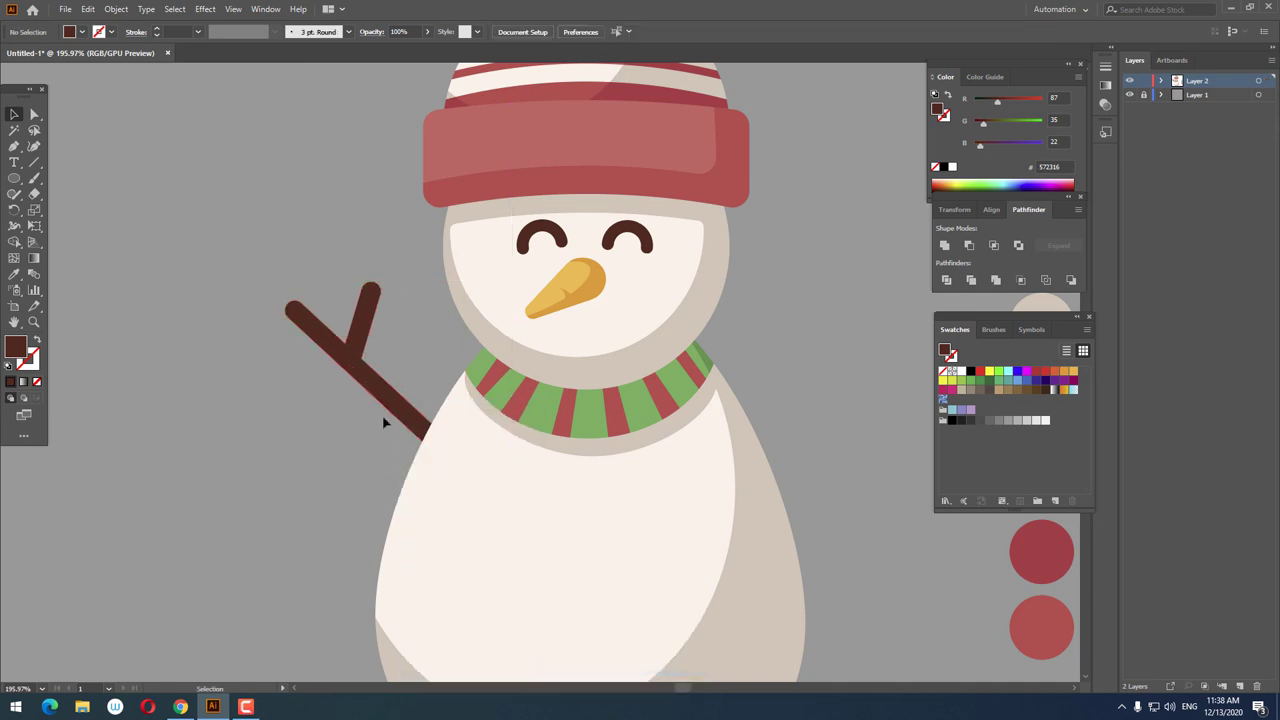
key(z)
alt+click(375, 400)
alt+click(367, 383)
drag(419, 385, 407, 353)
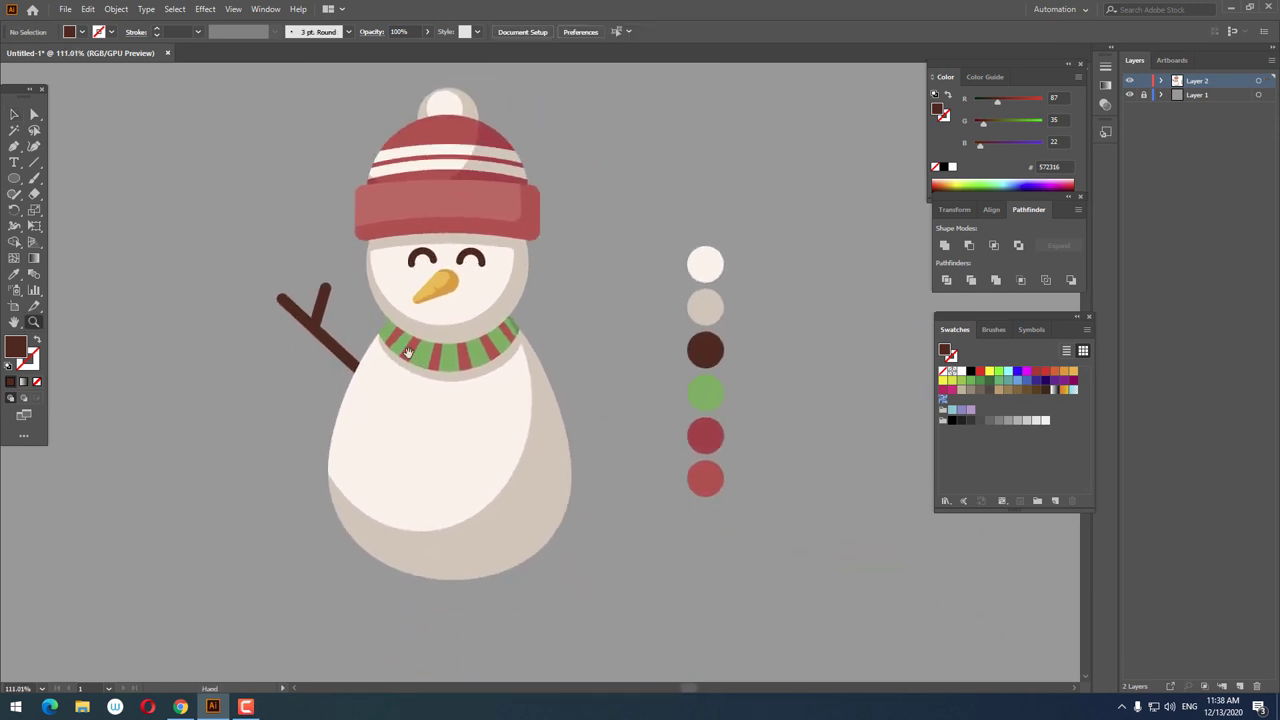
drag(707, 272, 775, 239)
click(127, 237)
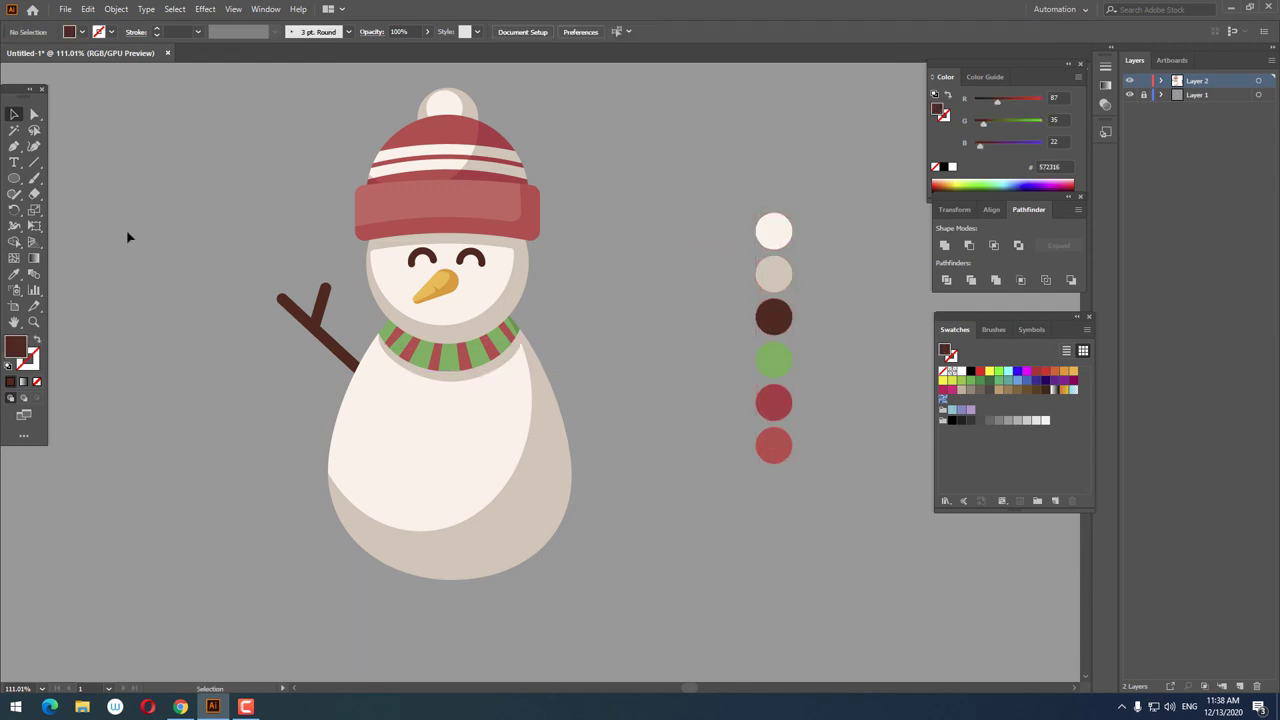
click(285, 307)
- Copy the twig arm, Paste in Back, move the copy right, and reflect it
click(88, 9)
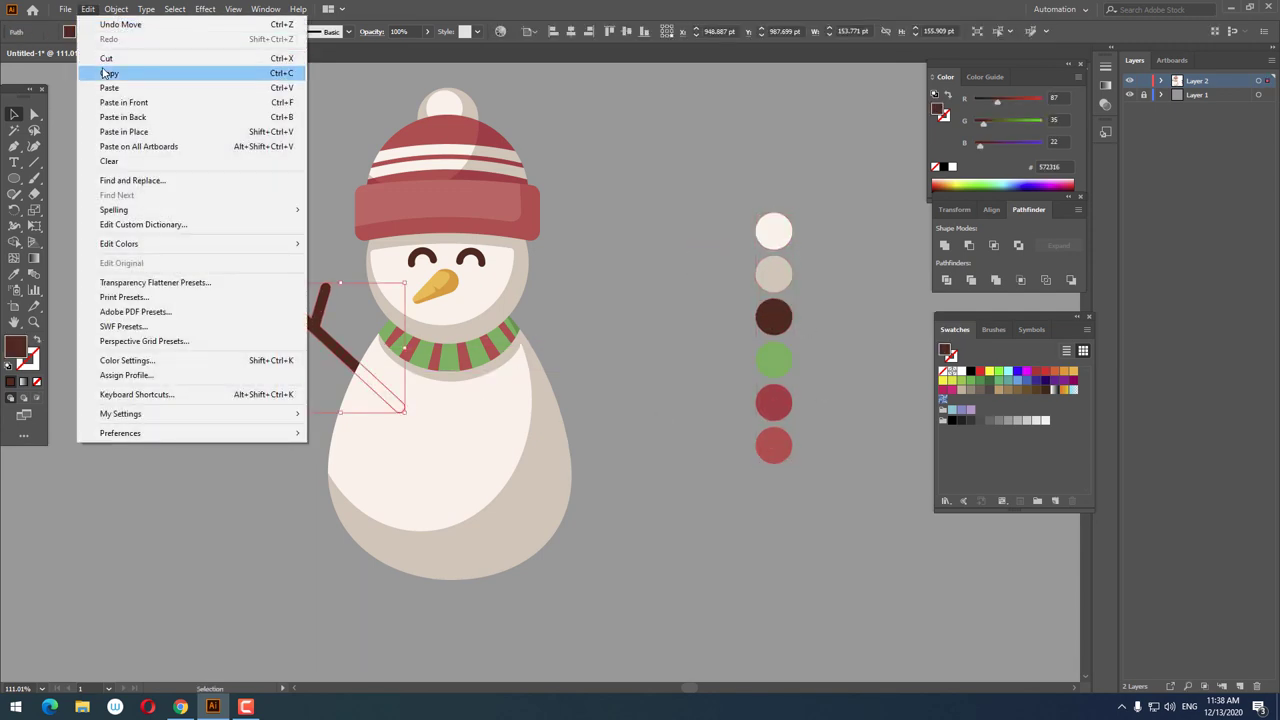
click(120, 74)
click(88, 9)
click(125, 117)
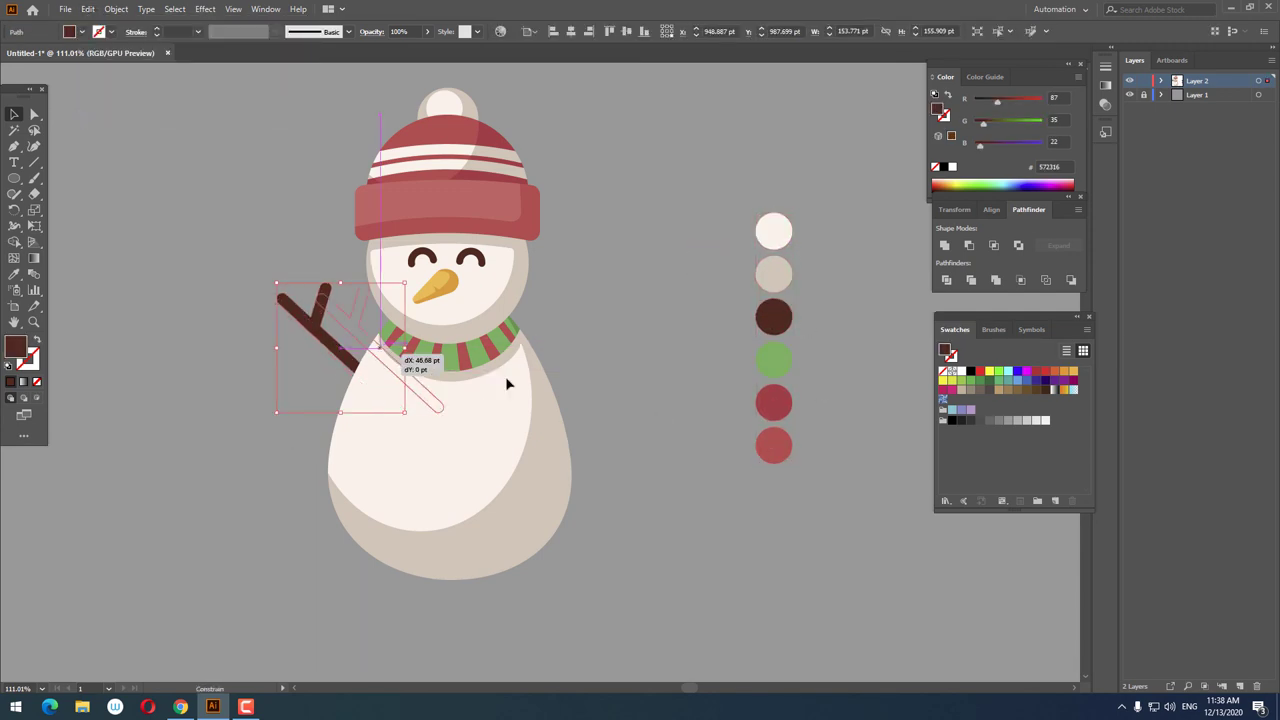
drag(336, 369, 616, 369)
right_click(617, 400)
mouse_move(658, 608)
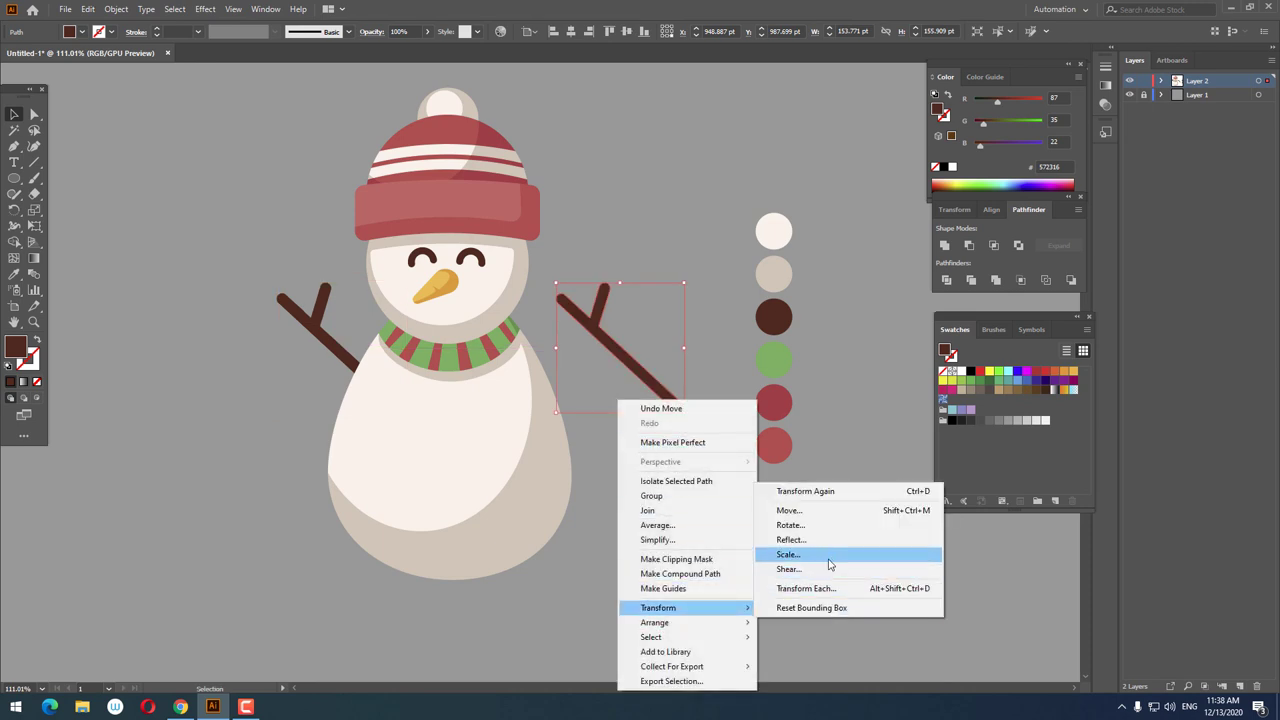
click(790, 539)
click(623, 412)
- Position the mirrored arm so it pokes out from the snowman's right side
drag(616, 378, 559, 378)
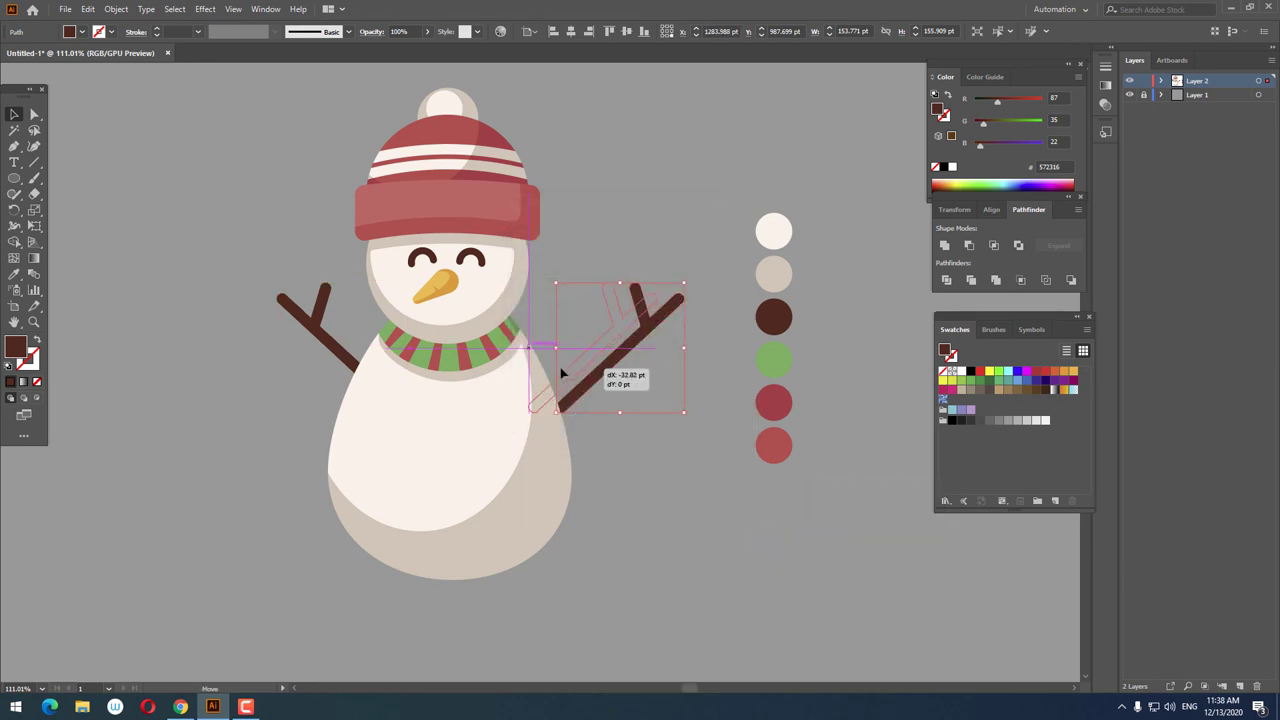
click(651, 531)
key(z)
drag(543, 431, 485, 328)
click(485, 328)
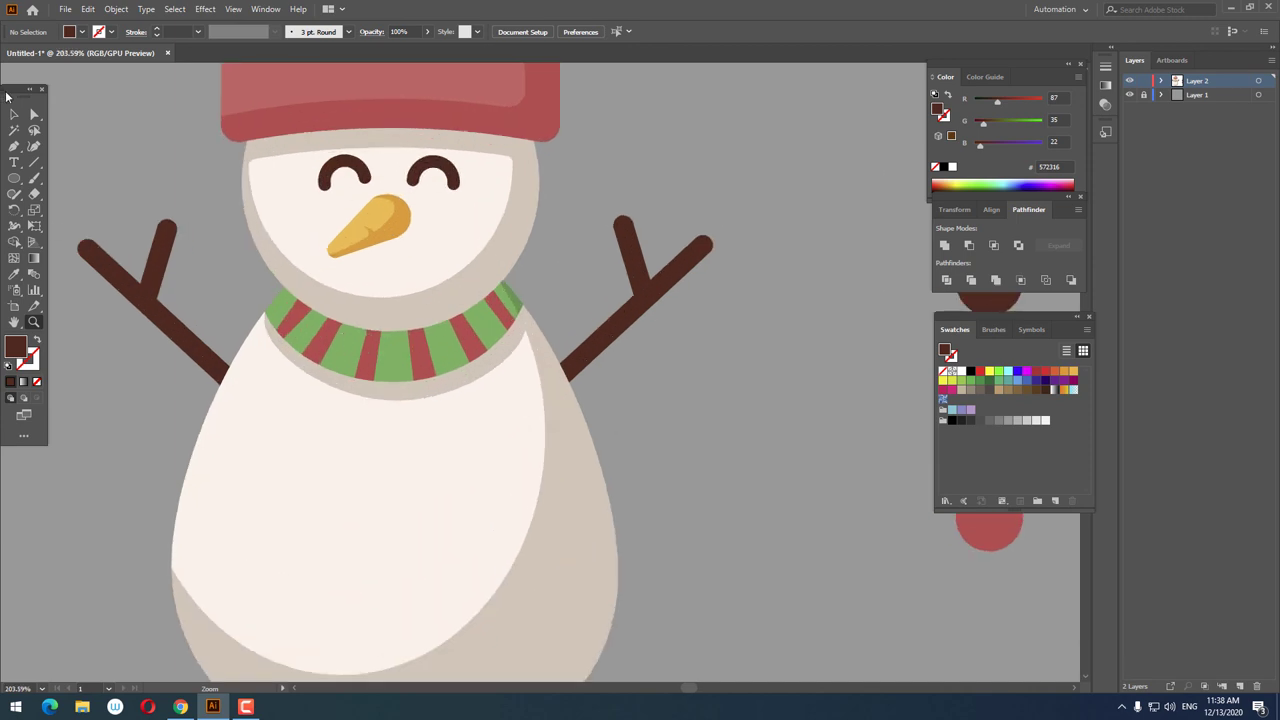
click(15, 120)
mouse_move(655, 300)
mouse_down()
mouse_move(704, 290)
mouse_move(808, 361)
mouse_move(662, 448)
mouse_up()
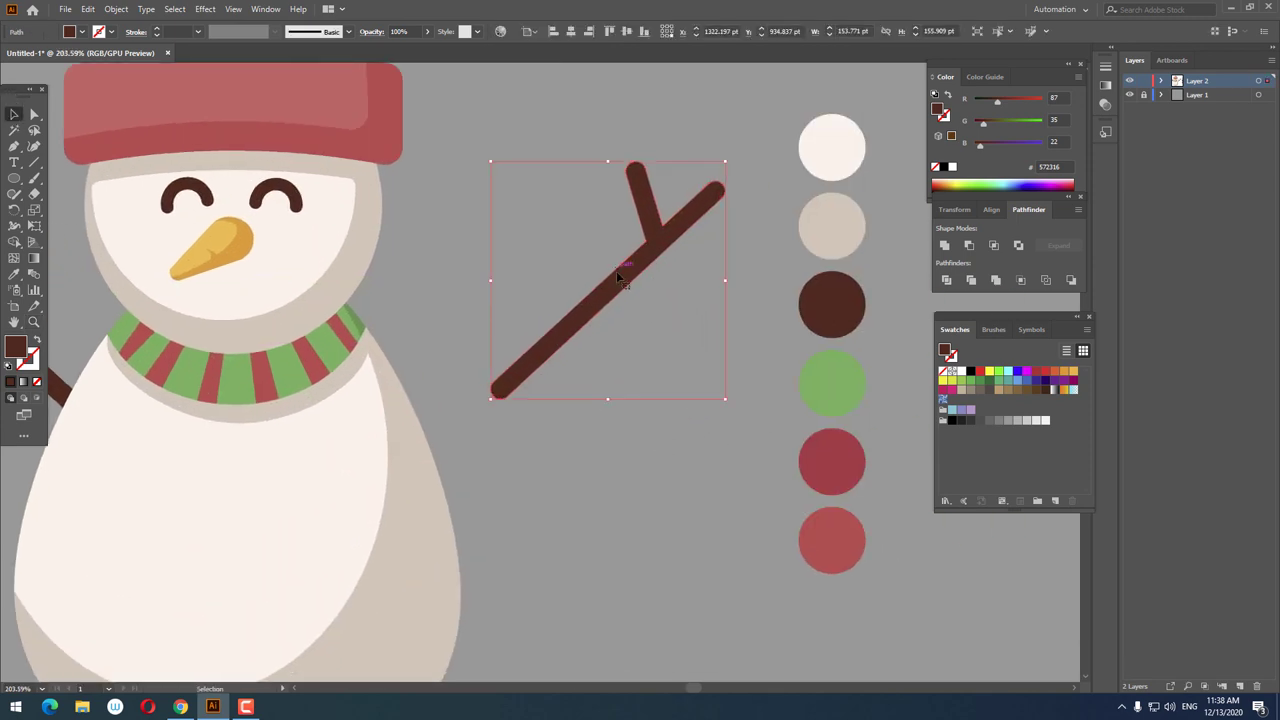
drag(616, 271, 469, 314)
key(z)
alt+click(452, 405)
alt+click(452, 405)
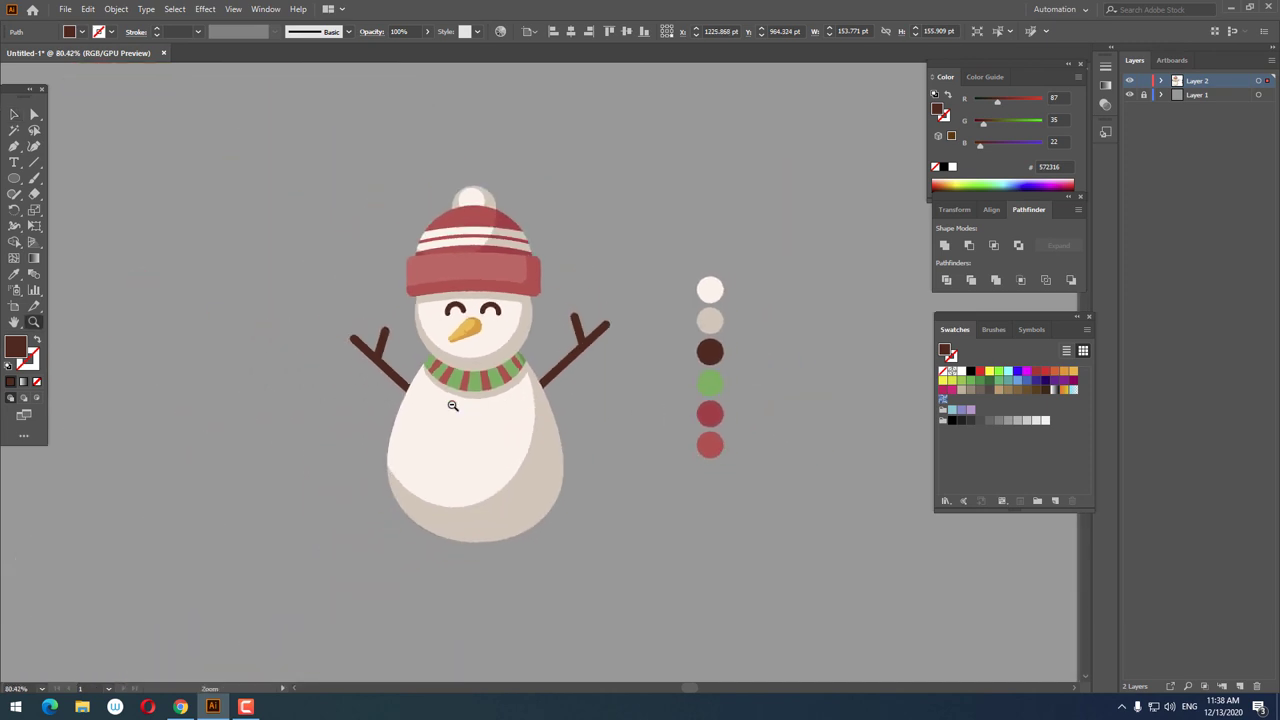
click(506, 472)
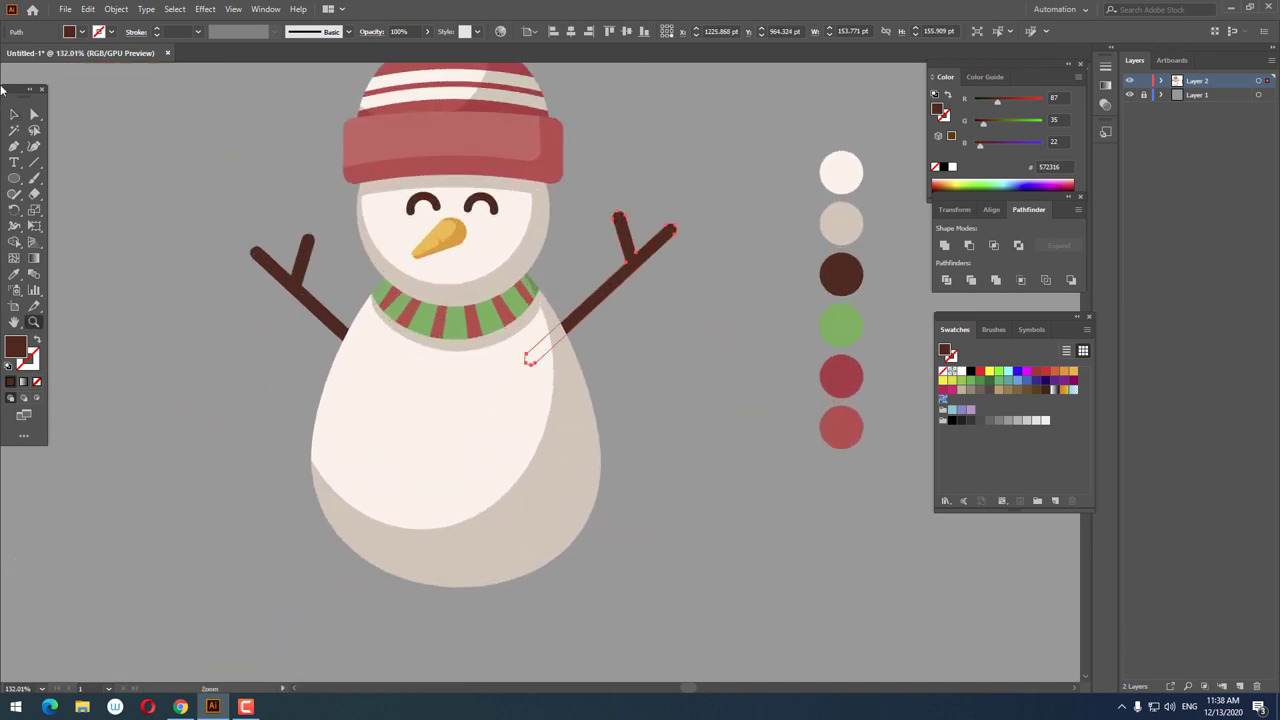
key(z)
drag(200, 266, 274, 310)
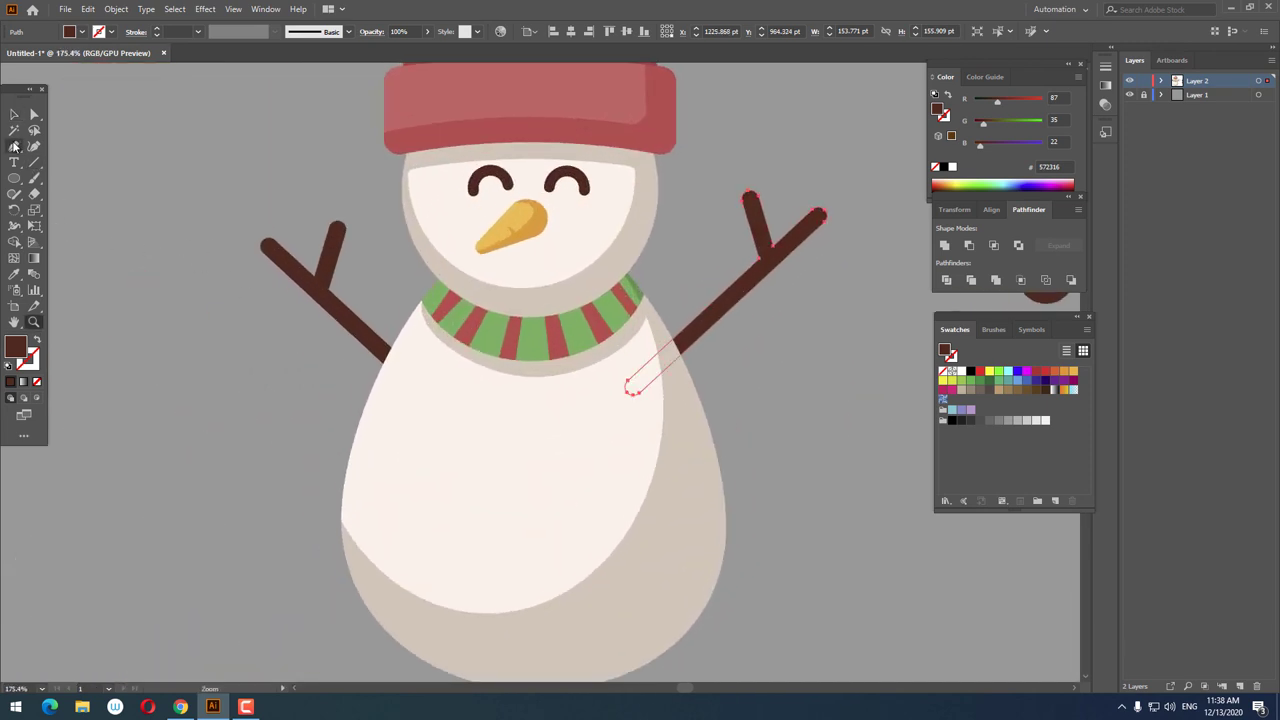
- Draw a small circle button on the body just below the scarf
click(13, 178)
click(60, 178)
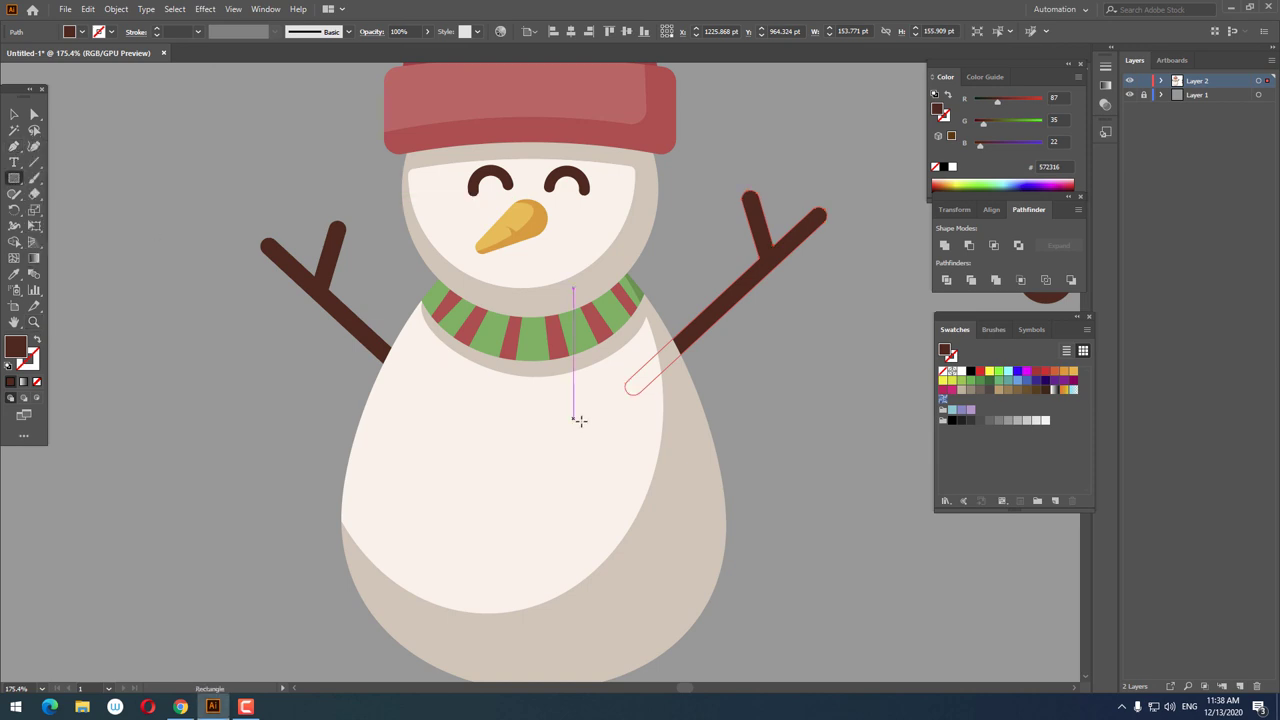
scroll(585, 420, down, 3)
drag(600, 420, 544, 370)
scroll(513, 362, up, 2)
scroll(513, 362, down, 2)
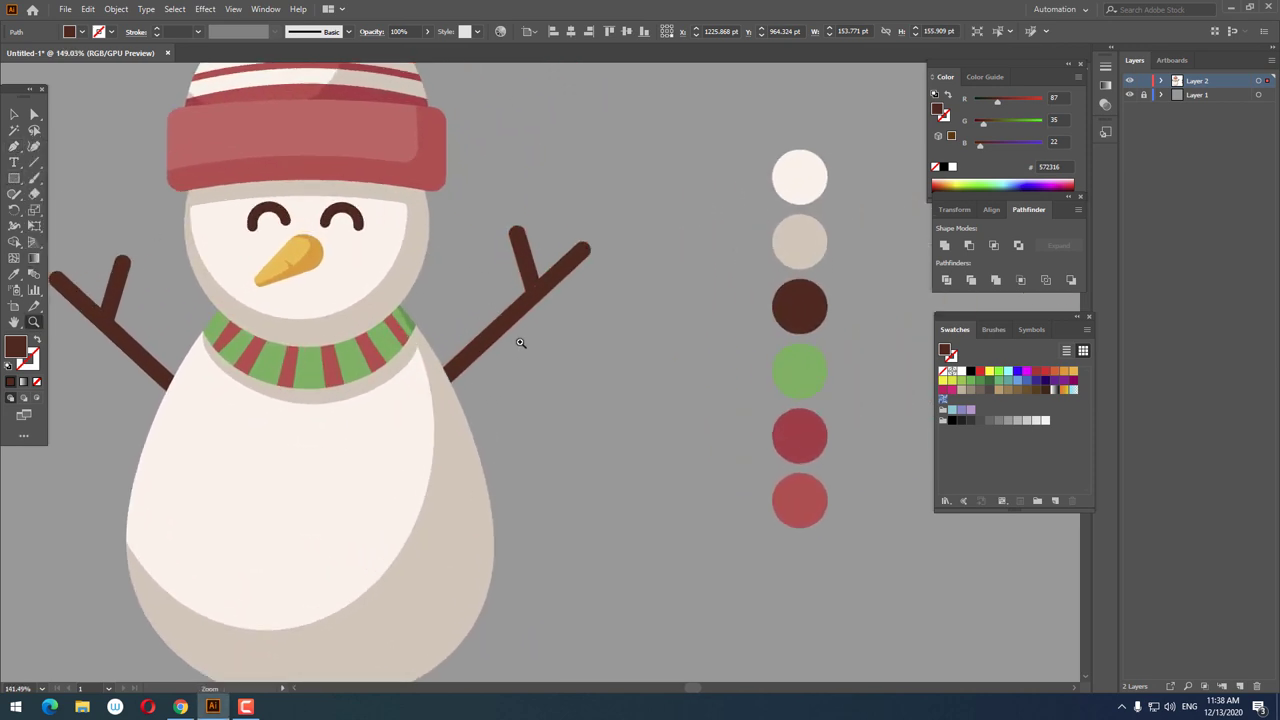
scroll(717, 283, down, 2)
scroll(586, 366, up, 2)
scroll(586, 366, up, 2)
click(13, 178)
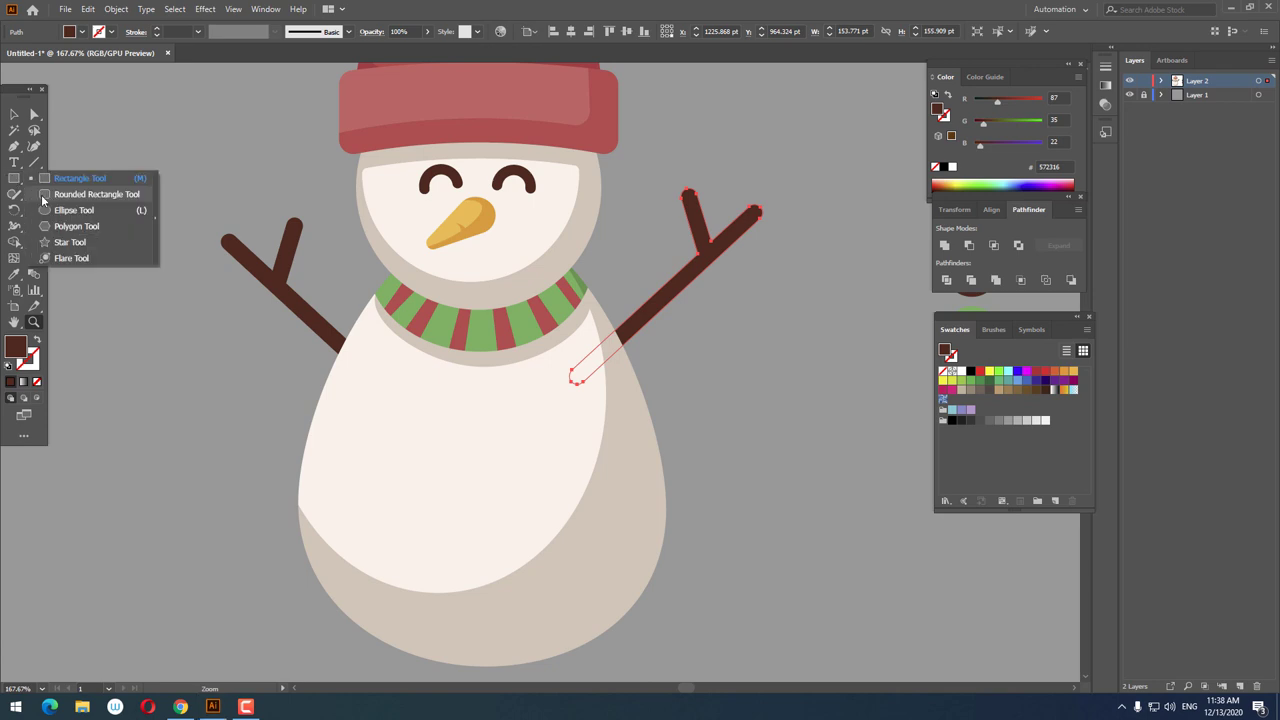
click(60, 210)
mouse_move(450, 381)
mouse_down()
mouse_move(478, 396)
mouse_move(462, 387)
mouse_up()
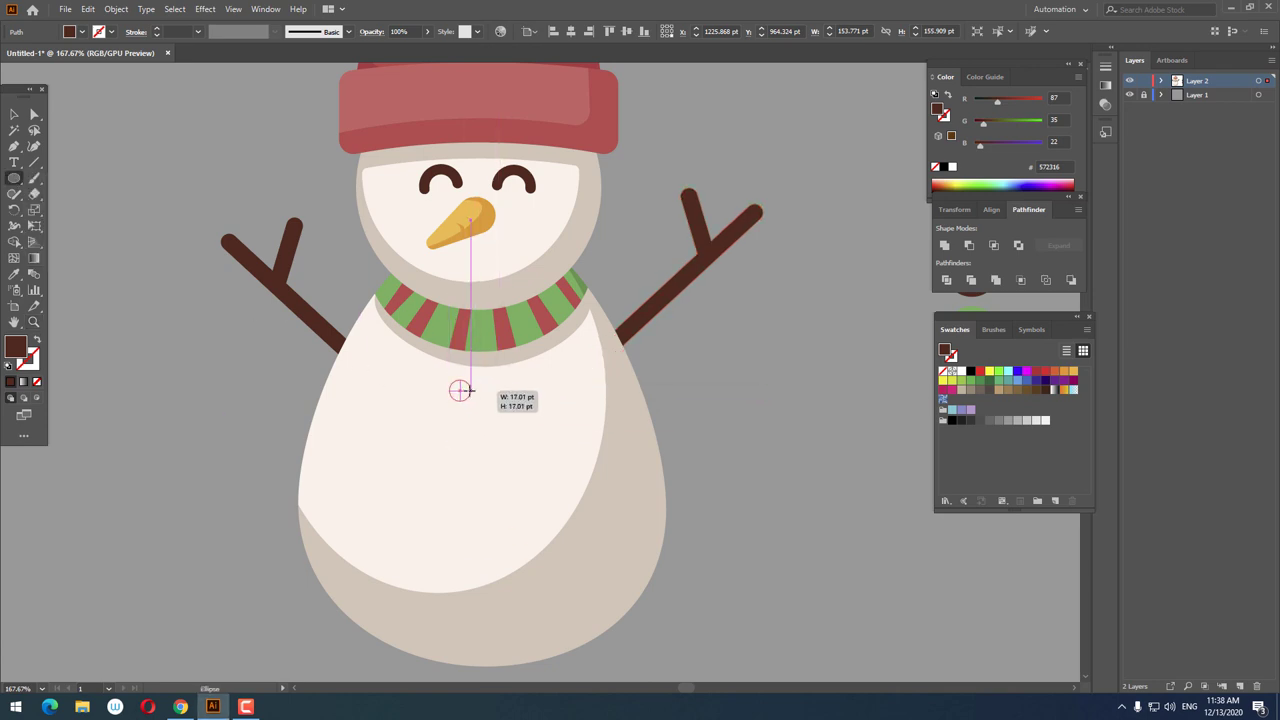
- Duplicate the button twice to make three buttons down the body
key(z)
drag(354, 371, 491, 463)
drag(427, 357, 440, 357)
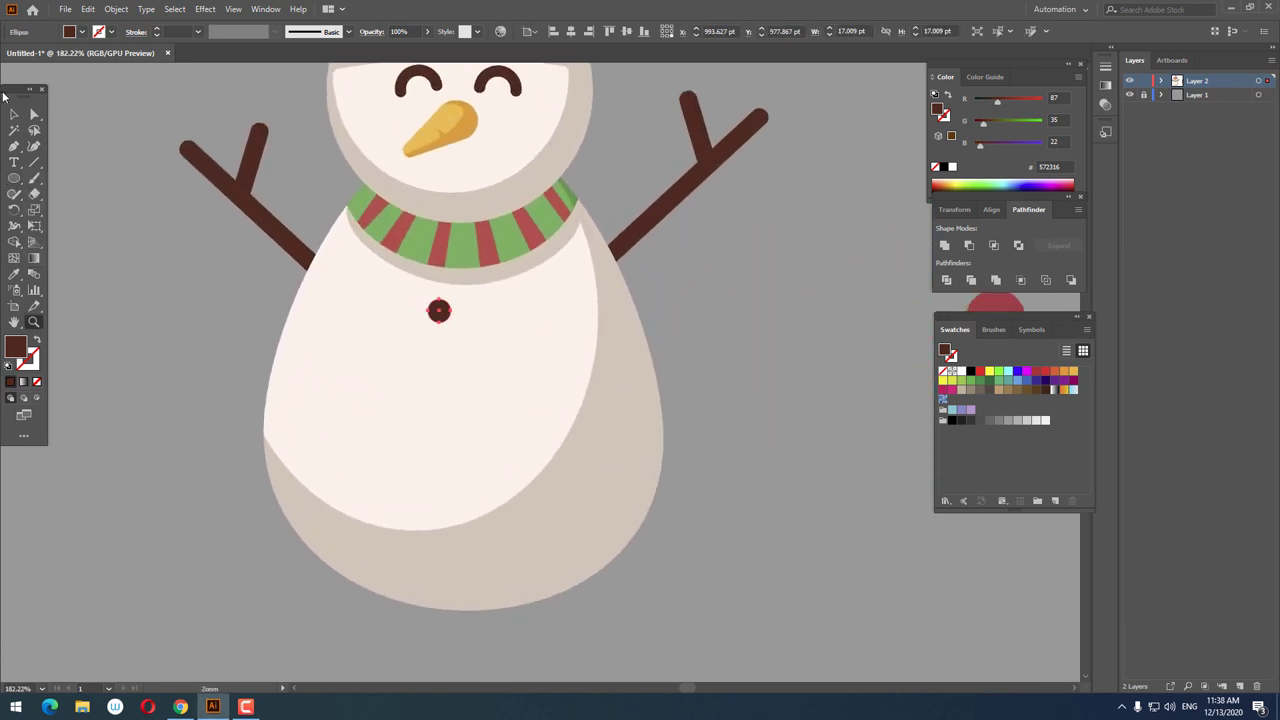
key(v)
click(343, 320)
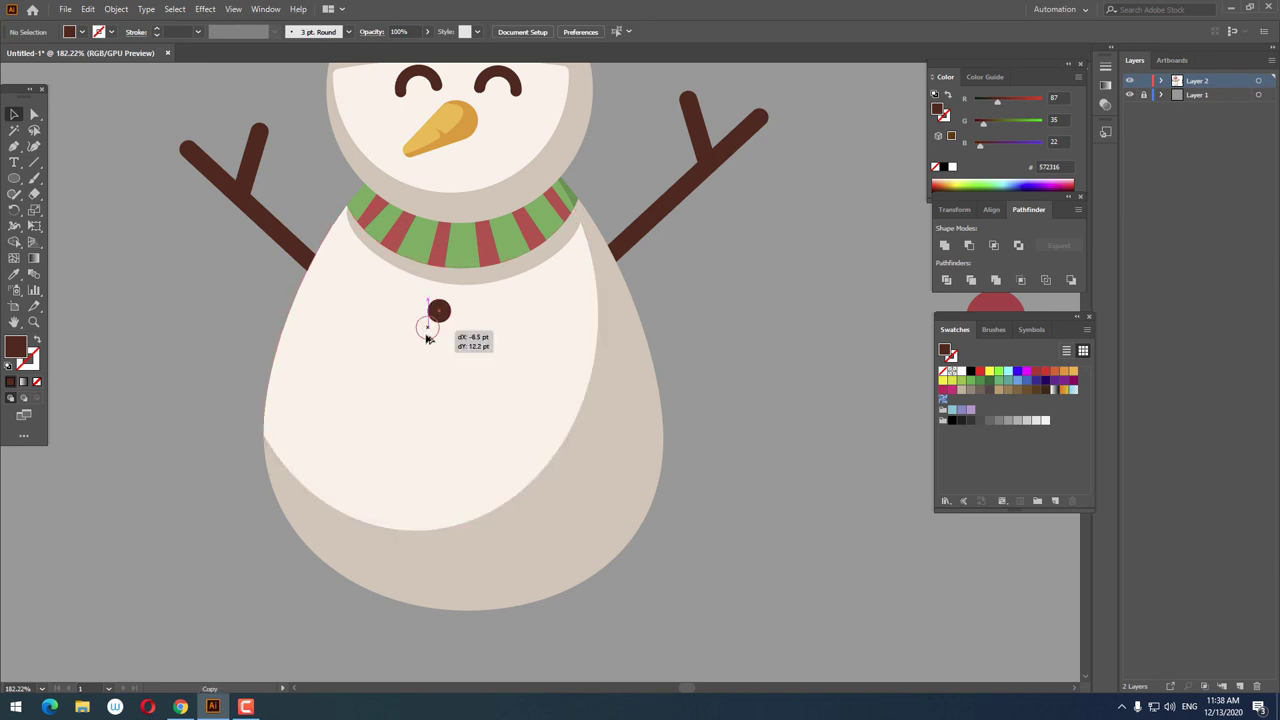
drag(427, 339, 431, 437)
click(597, 429)
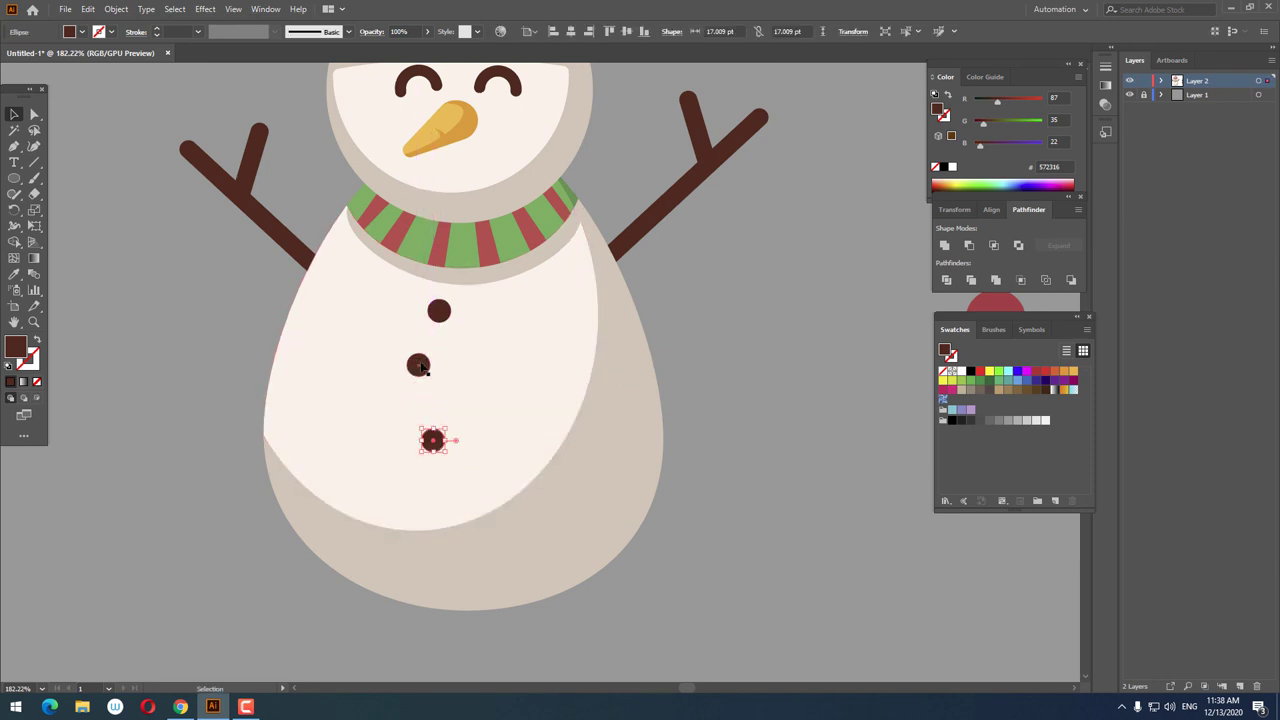
drag(418, 365, 409, 377)
- Nudge the three buttons into a vertical column down the snowman's front
key(ctrl+0)
drag(552, 488, 529, 456)
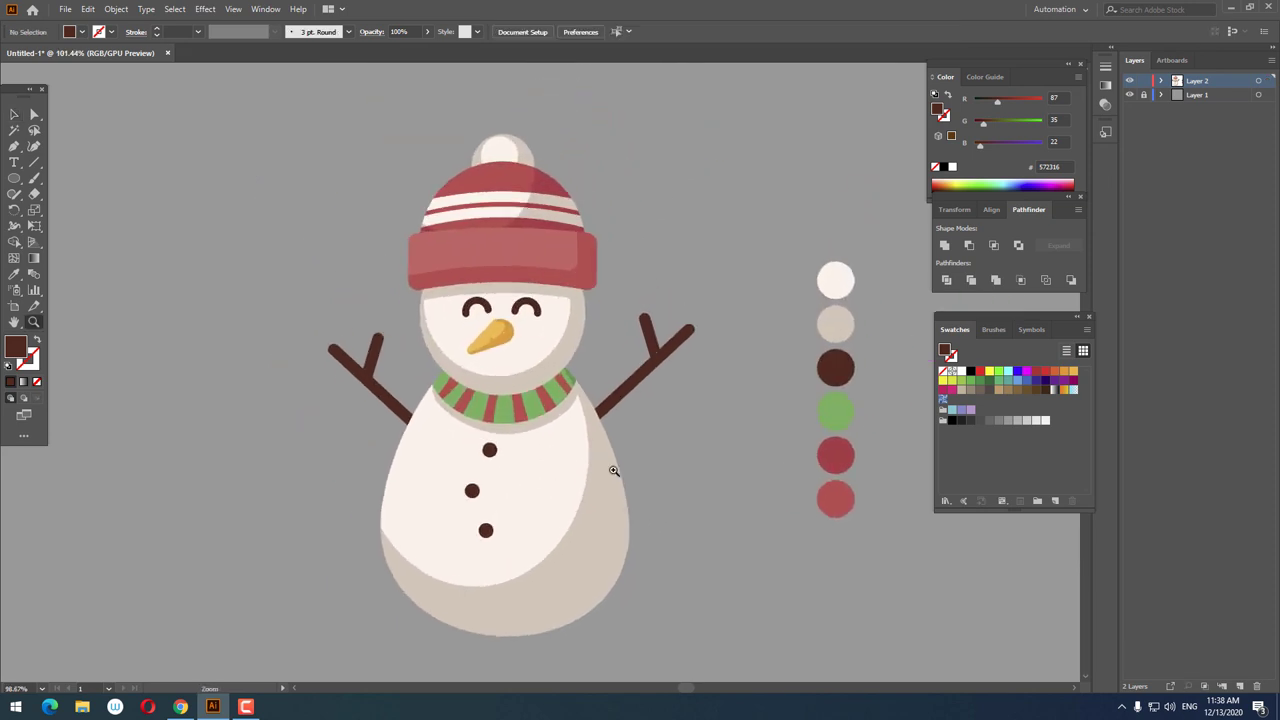
click(14, 116)
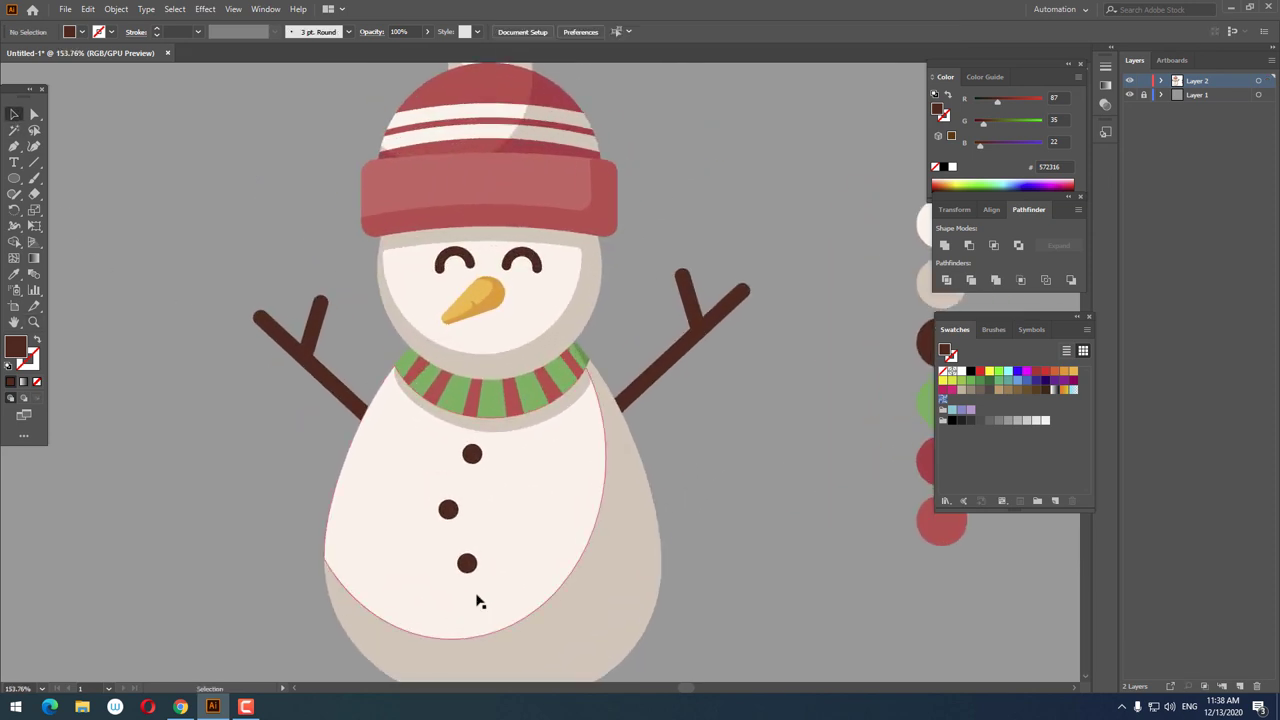
drag(448, 509, 450, 501)
drag(462, 558, 449, 569)
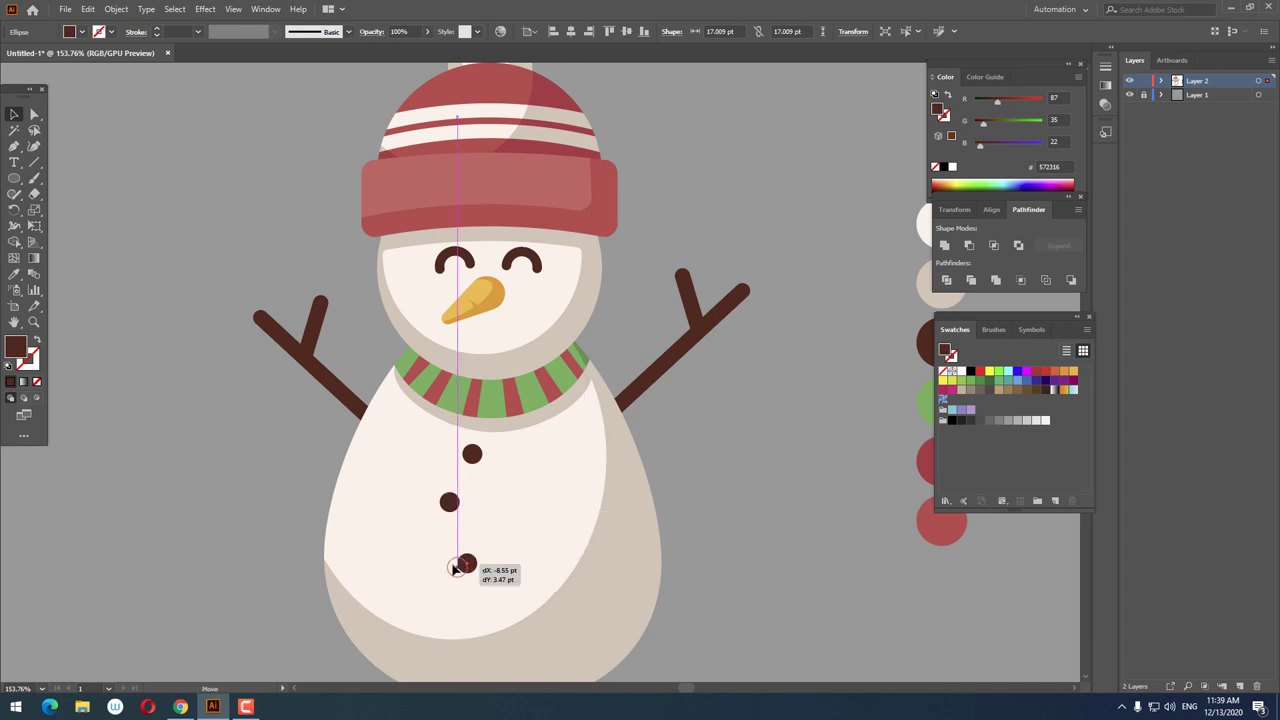
drag(450, 502, 441, 506)
drag(454, 584, 430, 587)
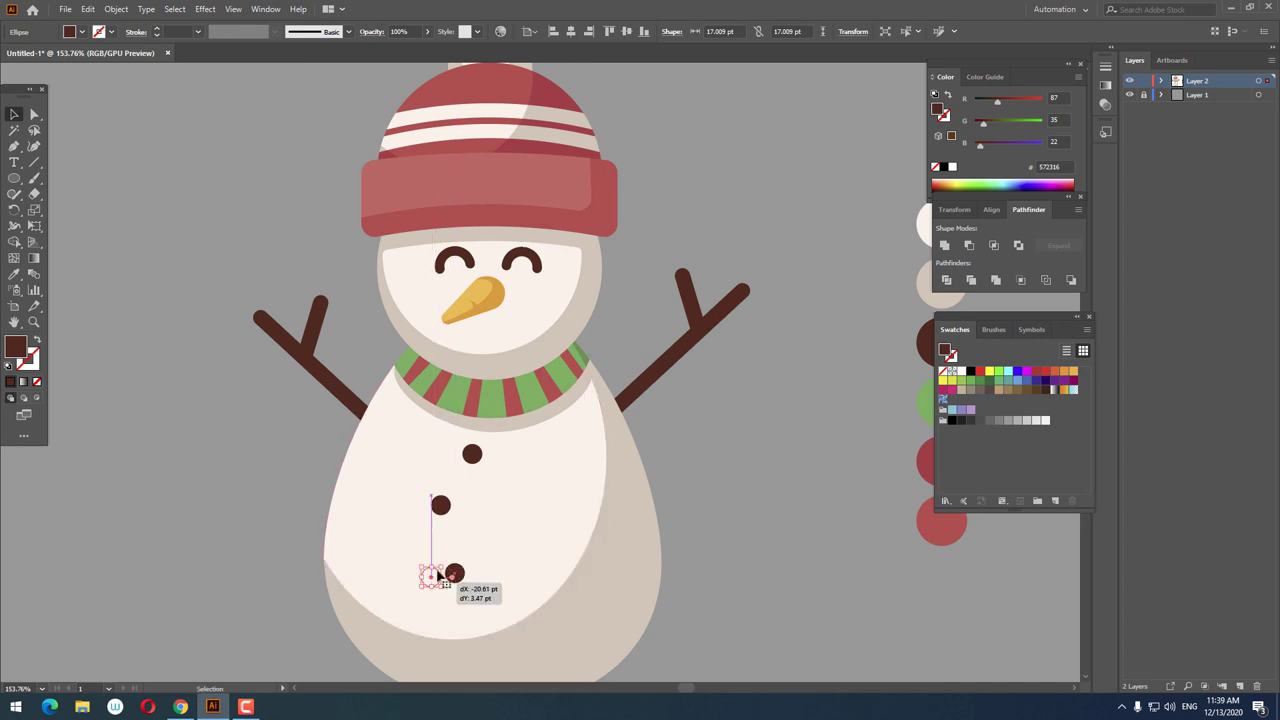
drag(440, 506, 434, 512)
drag(472, 454, 458, 443)
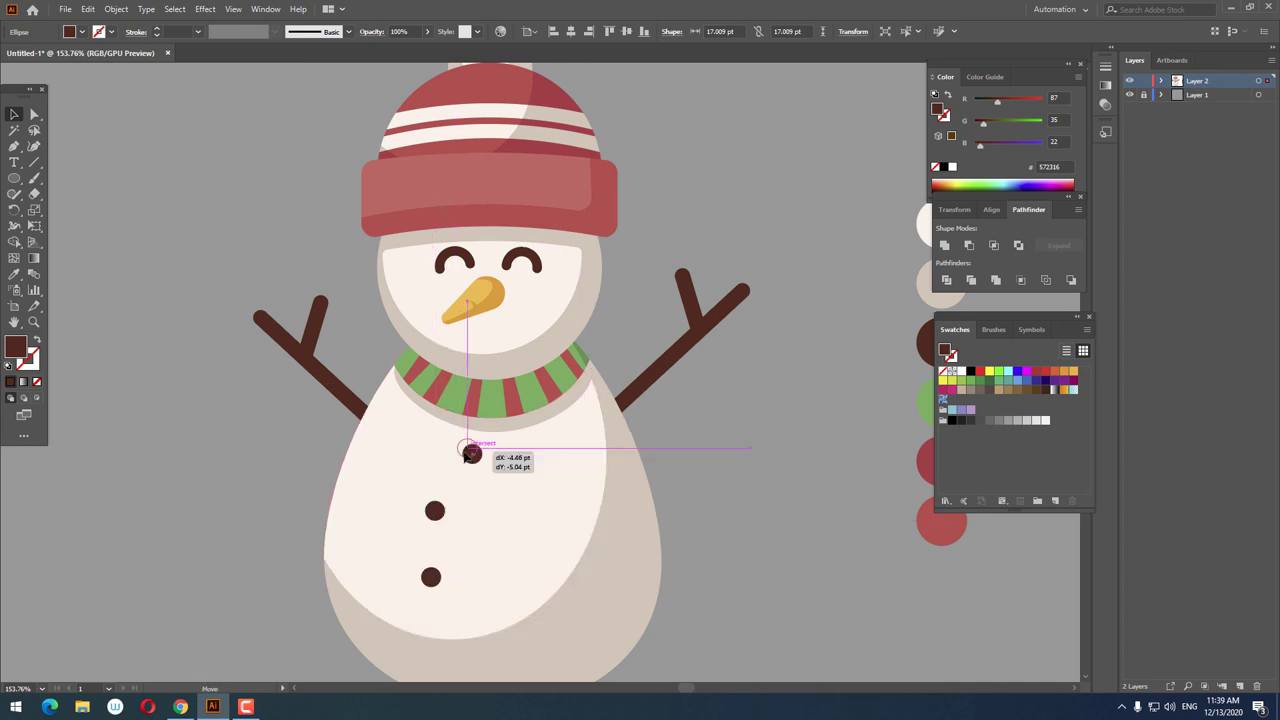
click(749, 627)
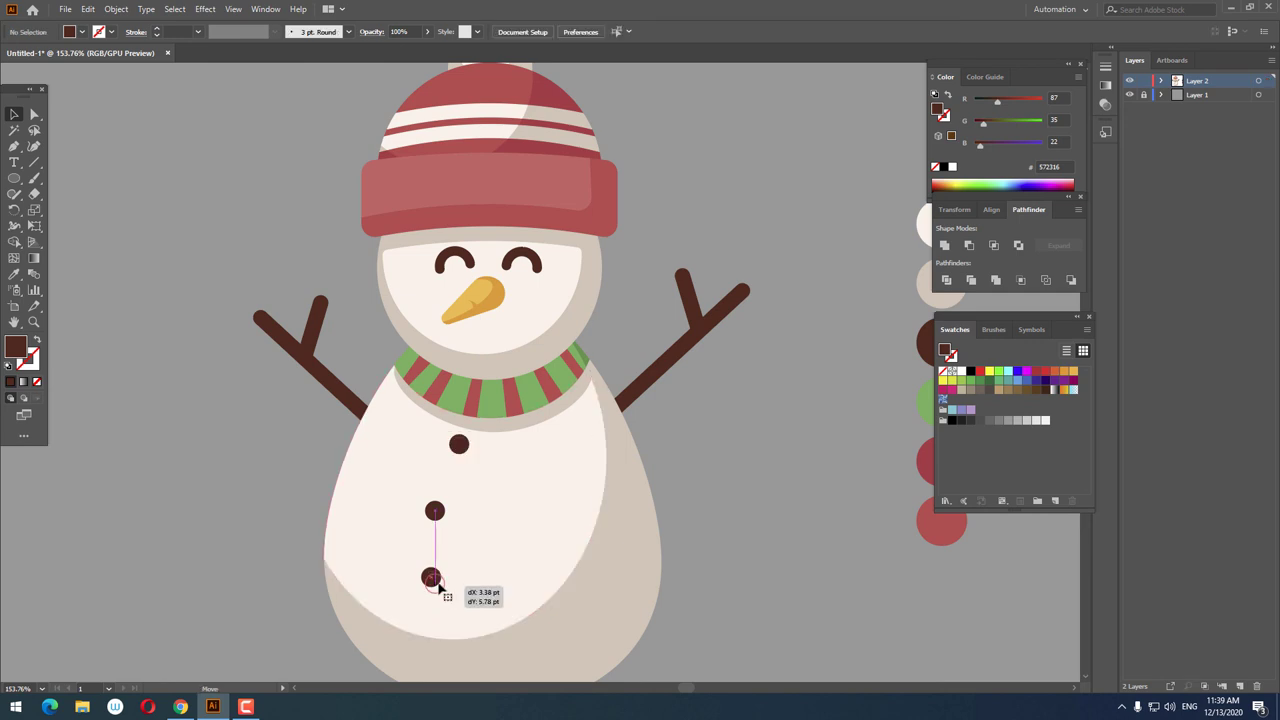
- Line up the bottom and middle buttons, then copy a button just below the nose
drag(437, 588, 438, 590)
drag(436, 511, 431, 512)
click(703, 577)
scroll(725, 510, down, 1)
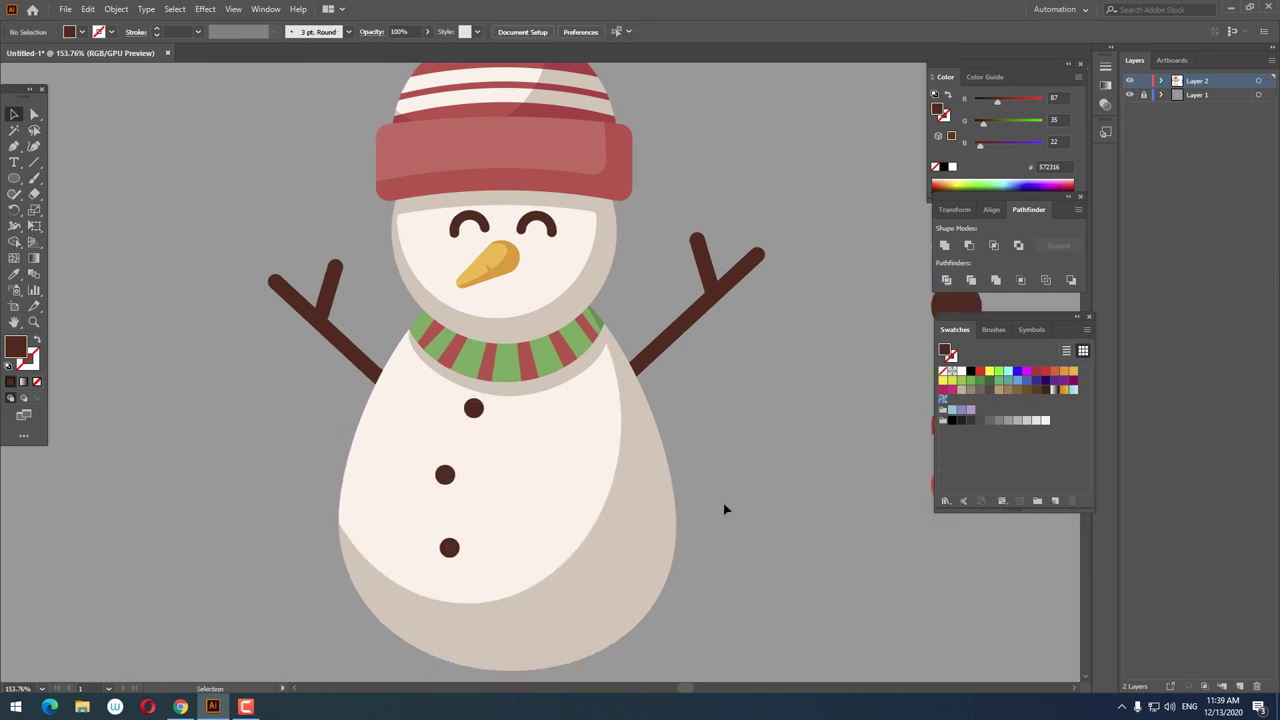
drag(473, 407, 503, 291)
- Shrink the dot to a third its size, duplicate it into a diagonal row, and group the four dots
key(z)
click(489, 289)
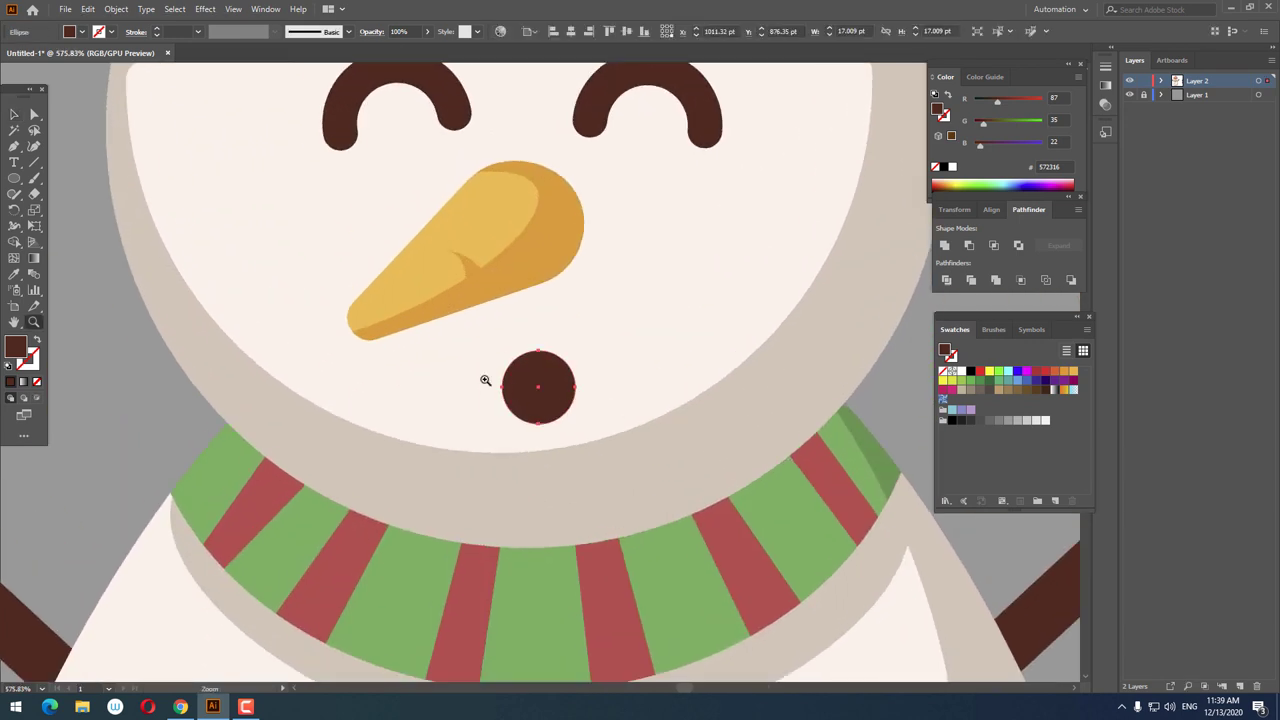
click(12, 115)
mouse_move(575, 427)
mouse_down()
mouse_move(513, 359)
mouse_move(566, 344)
mouse_up()
click(1014, 543)
drag(564, 344, 628, 276)
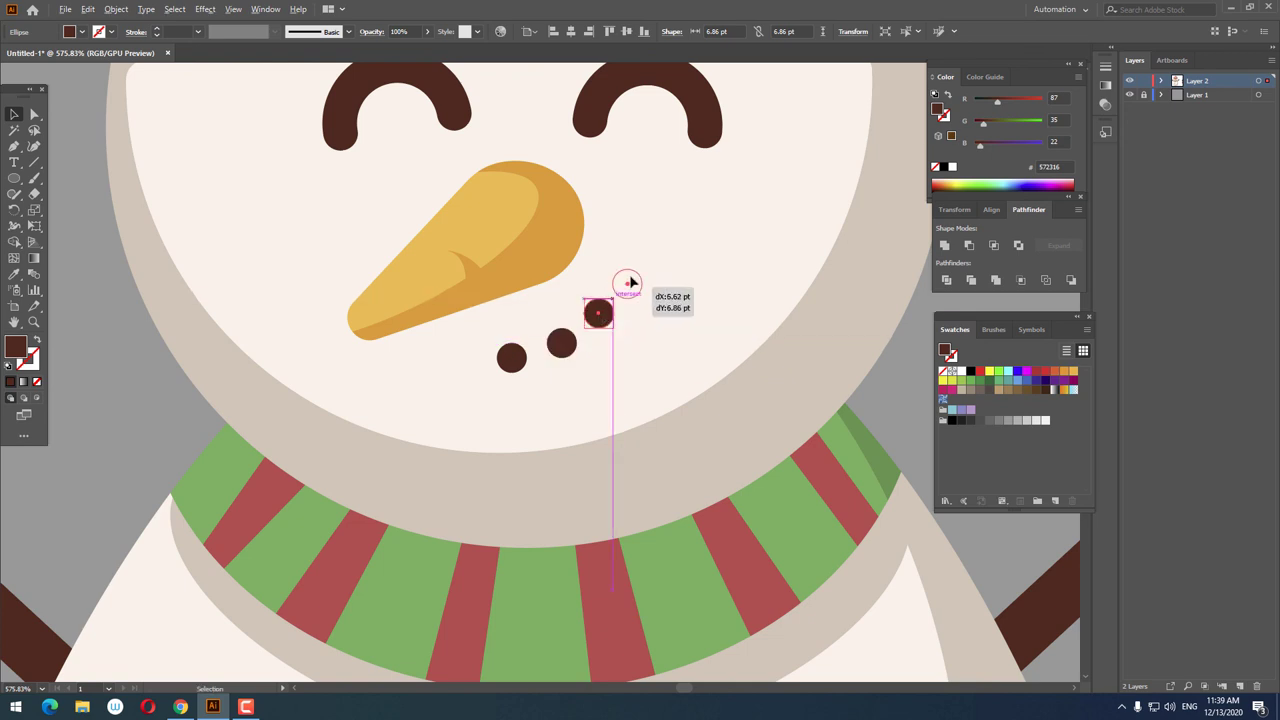
shift+click(608, 316)
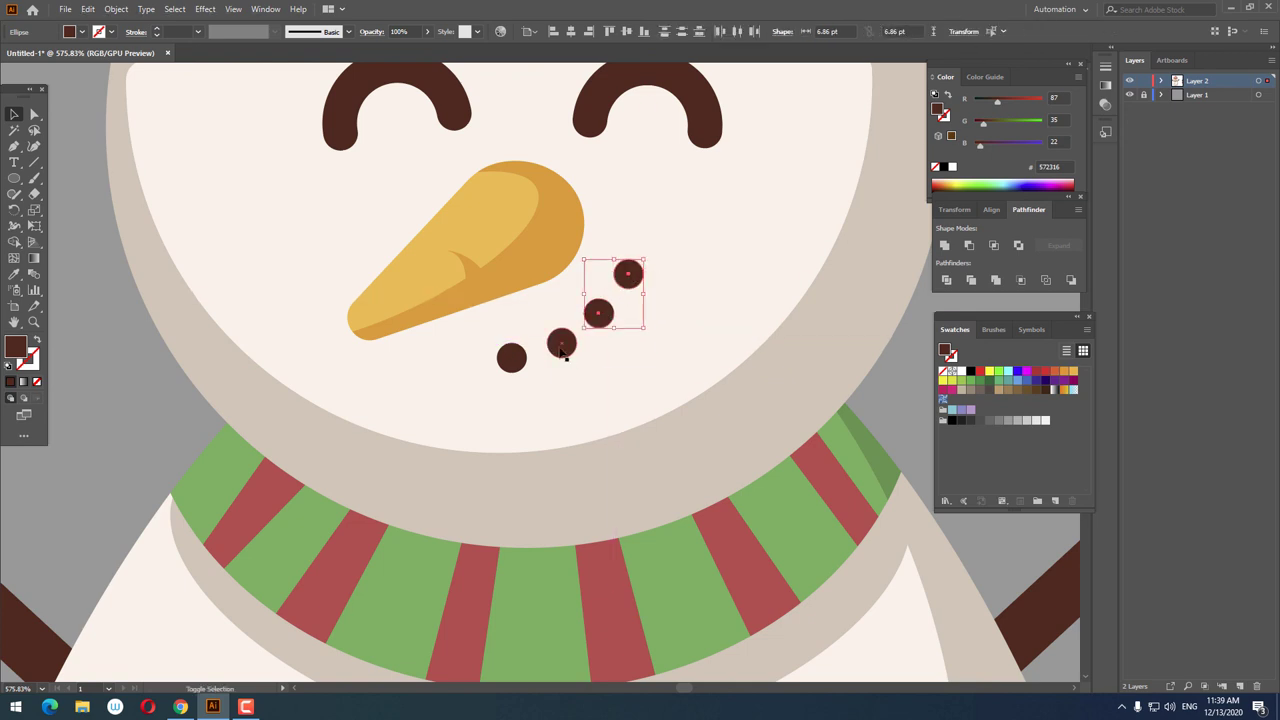
shift+click(507, 362)
right_click(581, 336)
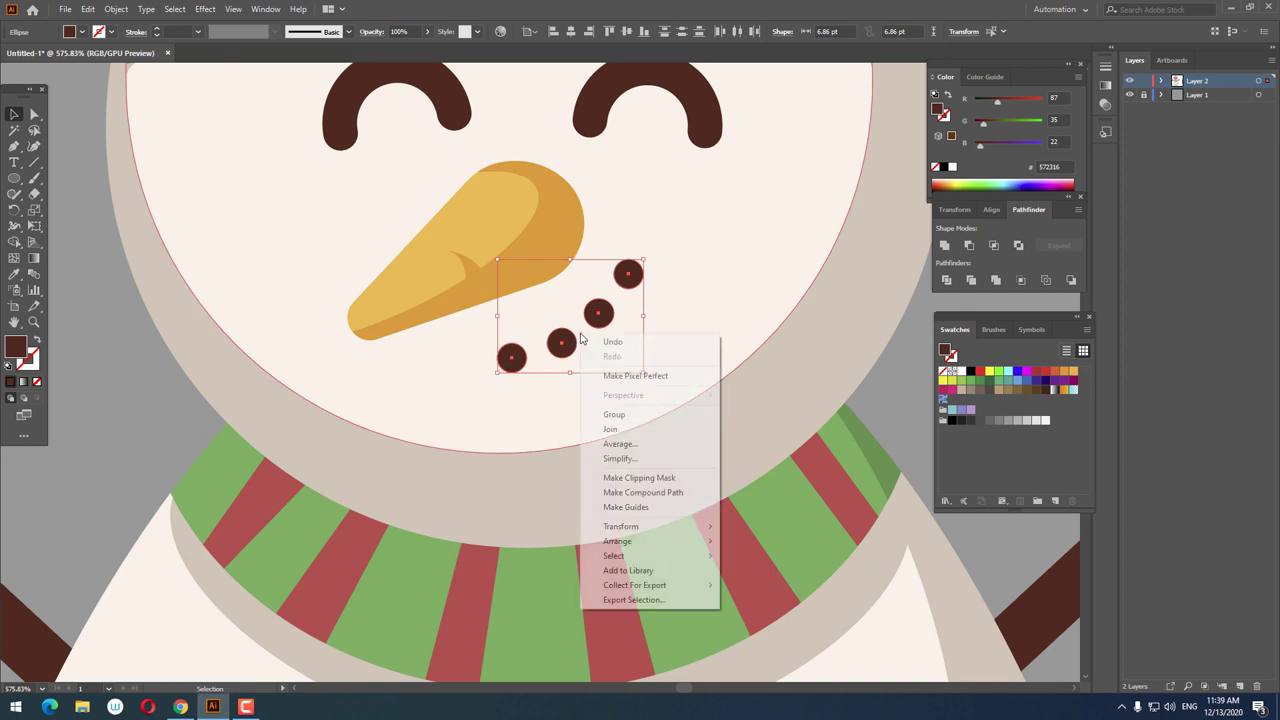
click(617, 414)
- Copy the dot group, Paste in Front, and move the copy left of the nose
right_click(598, 325)
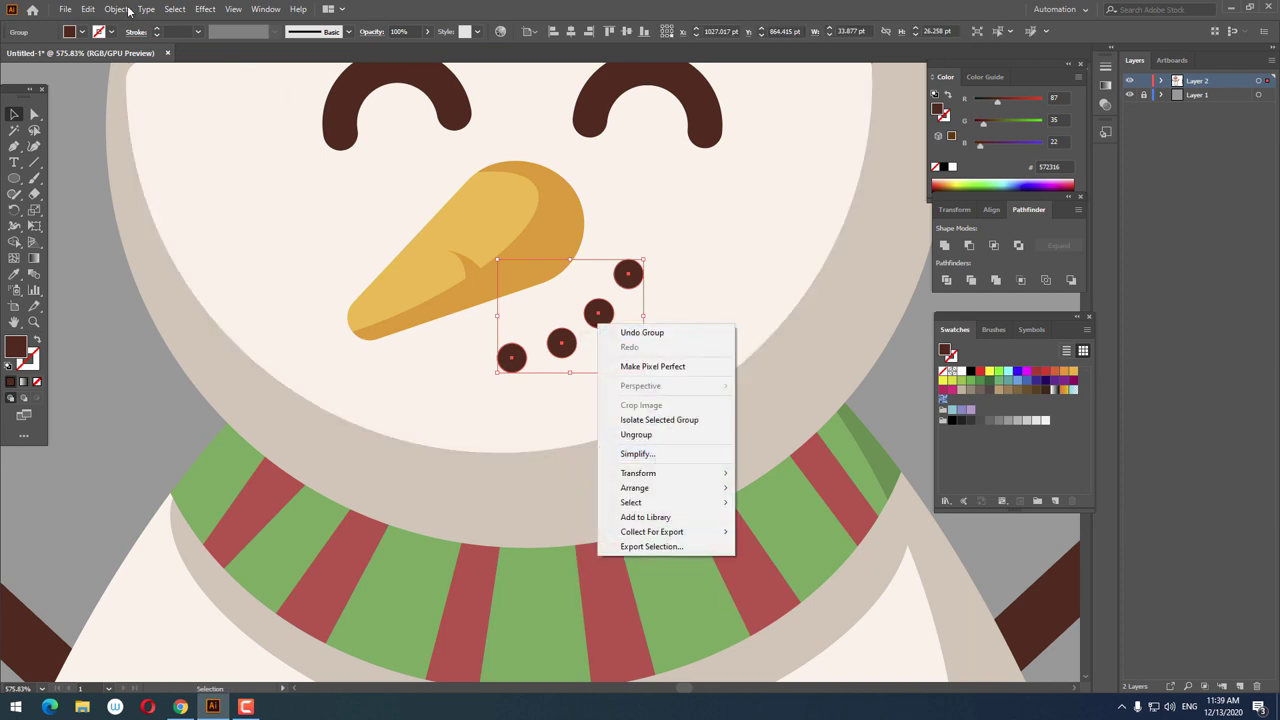
click(88, 10)
click(109, 73)
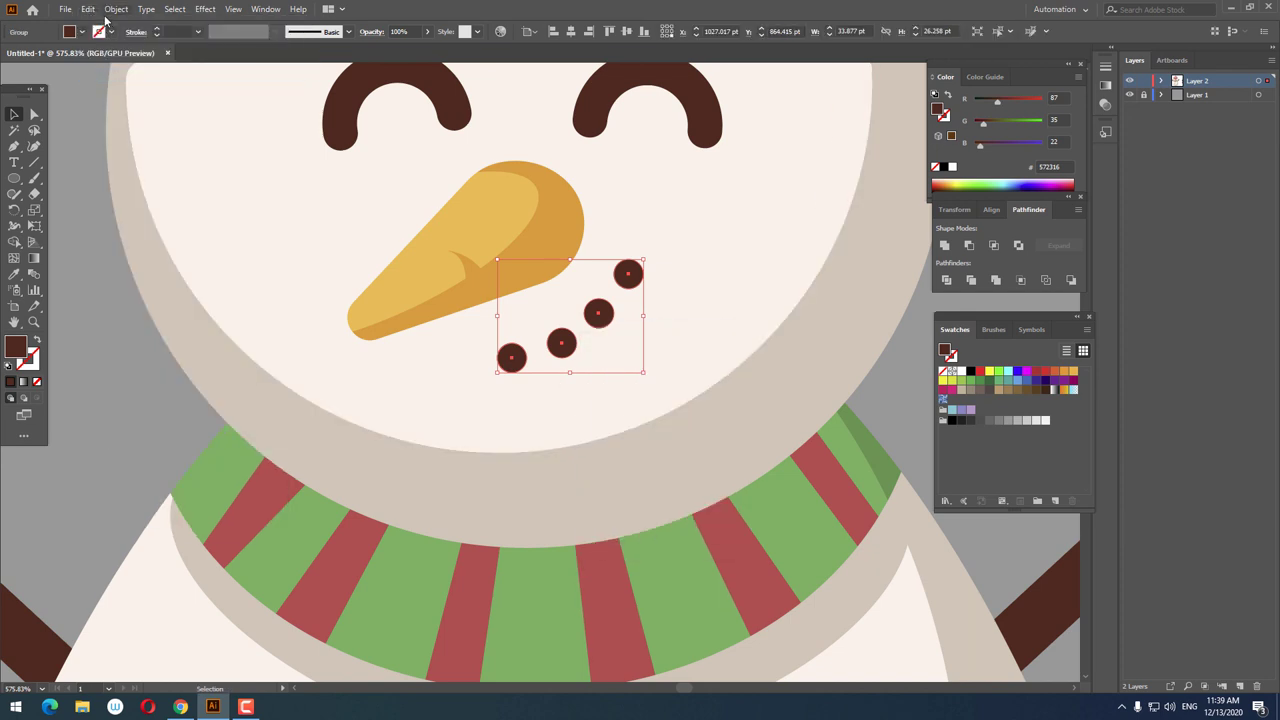
click(88, 10)
click(112, 102)
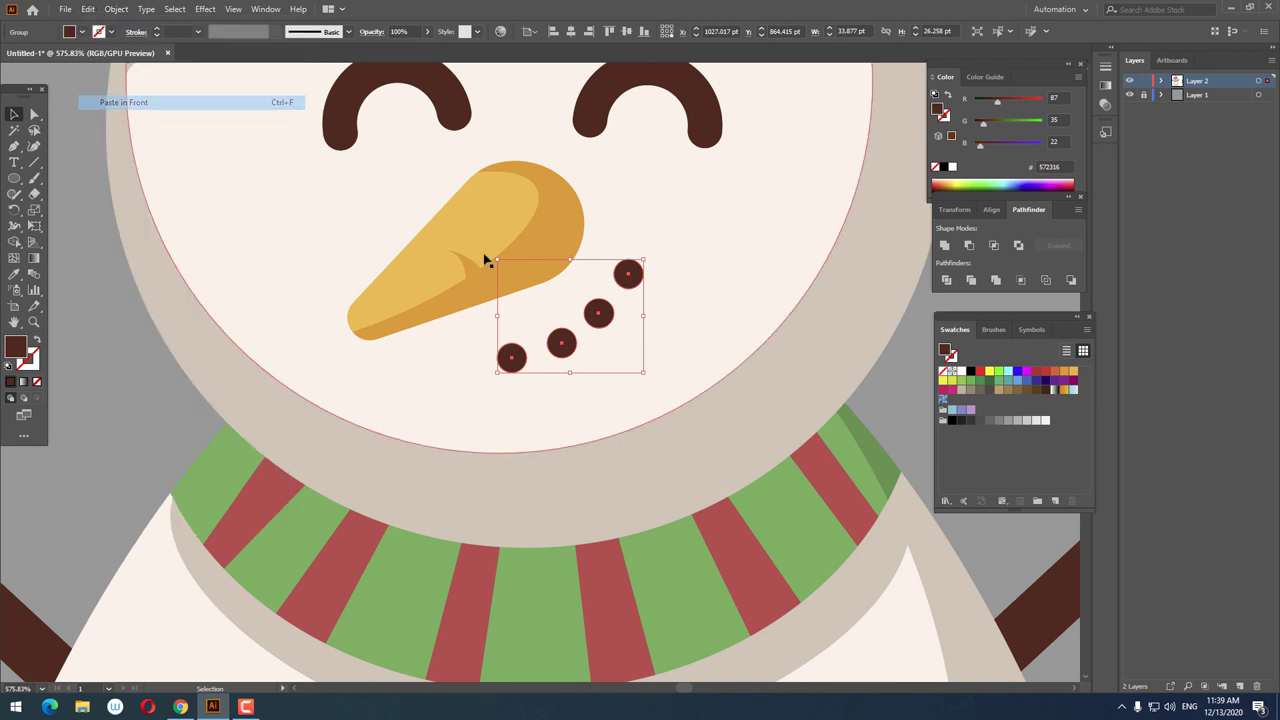
drag(588, 313, 415, 313)
right_click(418, 308)
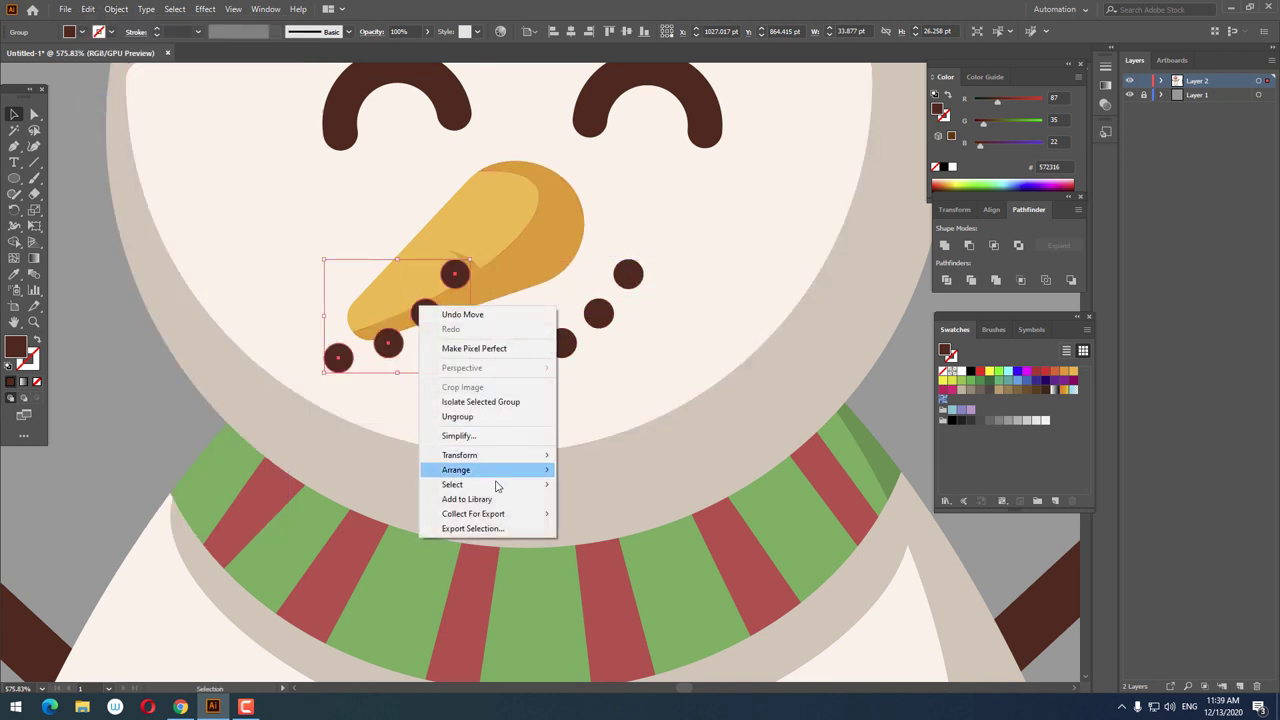
mouse_move(460, 455)
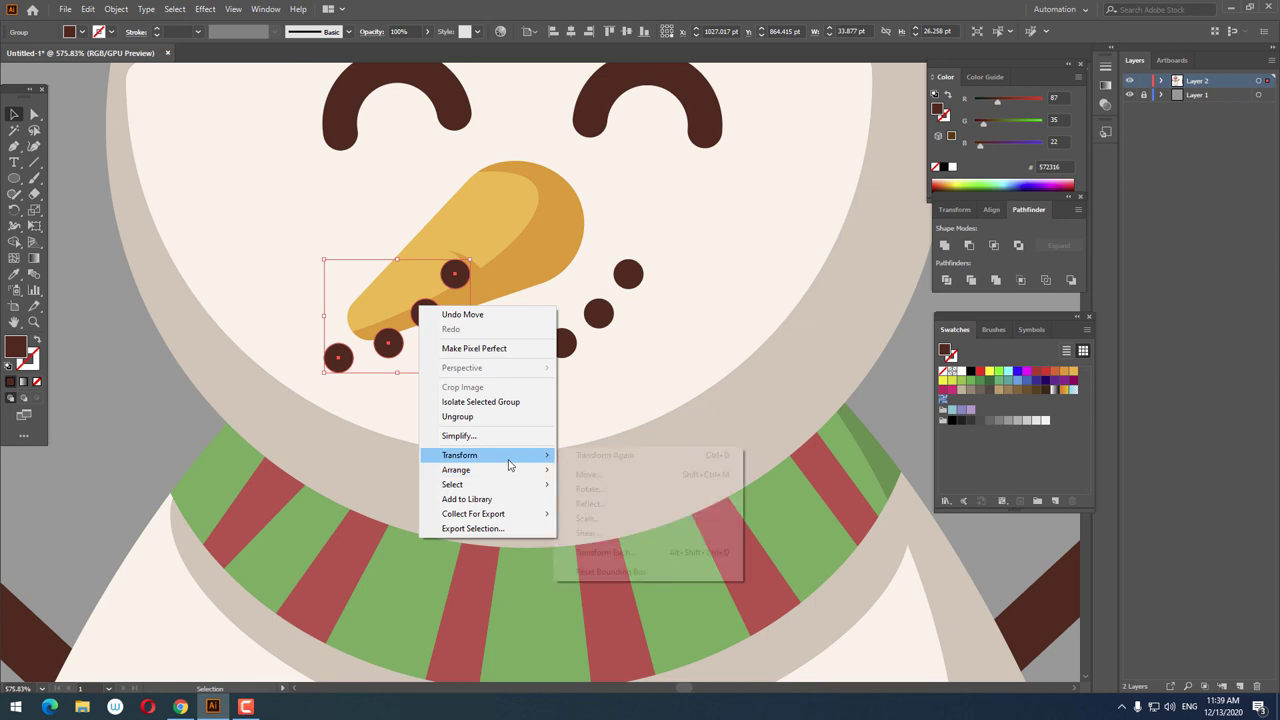
- Reflect the copied dots and rotate them to follow the smile curve
click(631, 509)
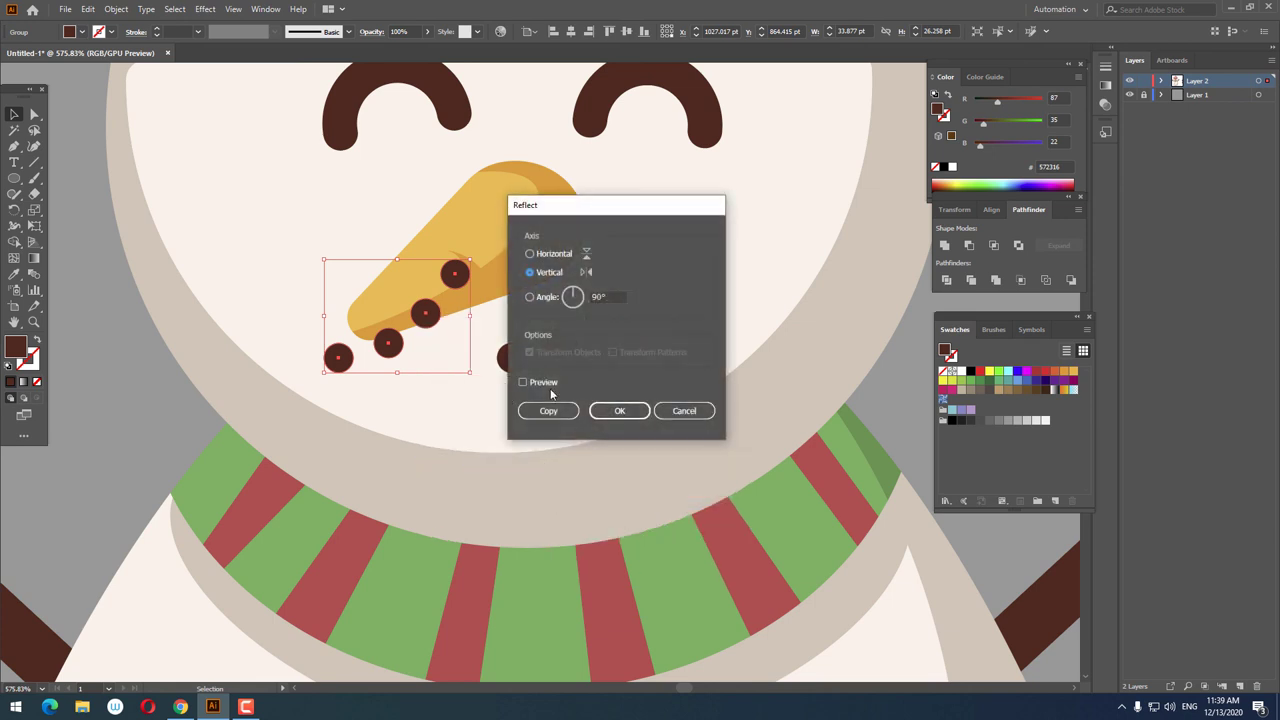
click(619, 411)
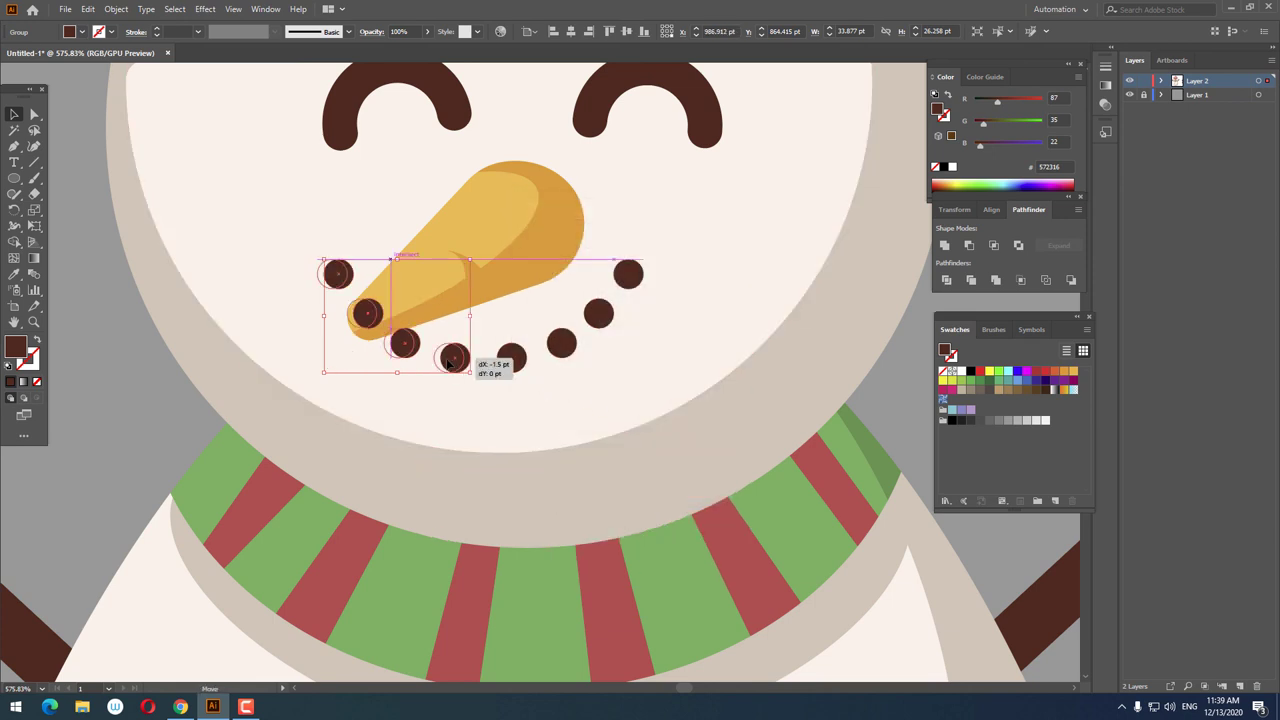
scroll(366, 391, down, 3)
scroll(357, 271, up, 2)
scroll(357, 271, up, 2)
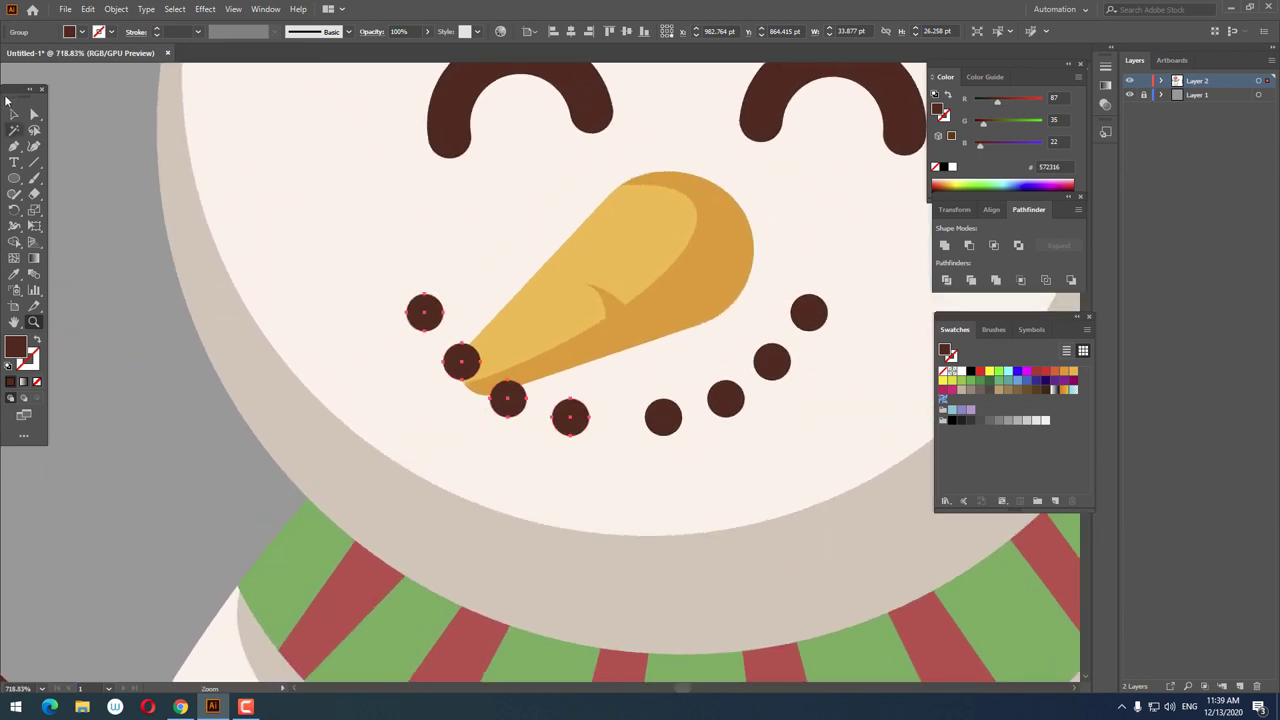
drag(597, 452, 592, 434)
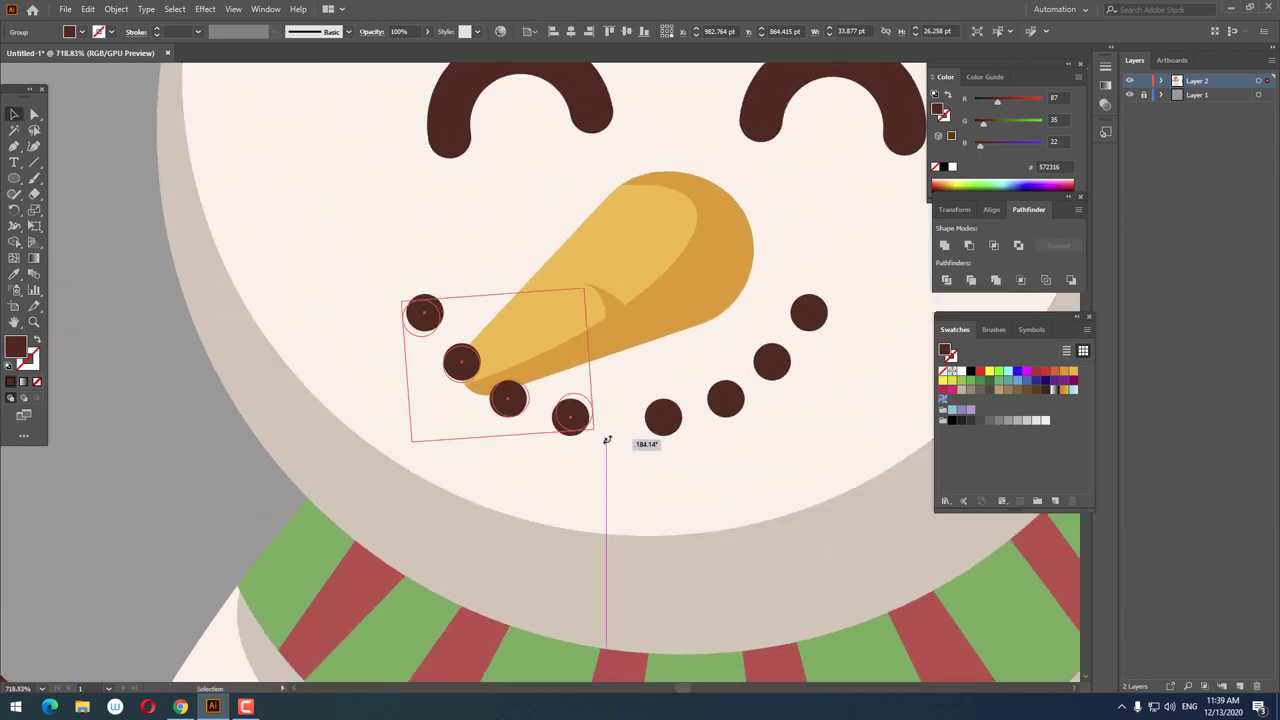
- Bring the carrot nose to the front, over the dots
right_click(635, 317)
mouse_move(672, 479)
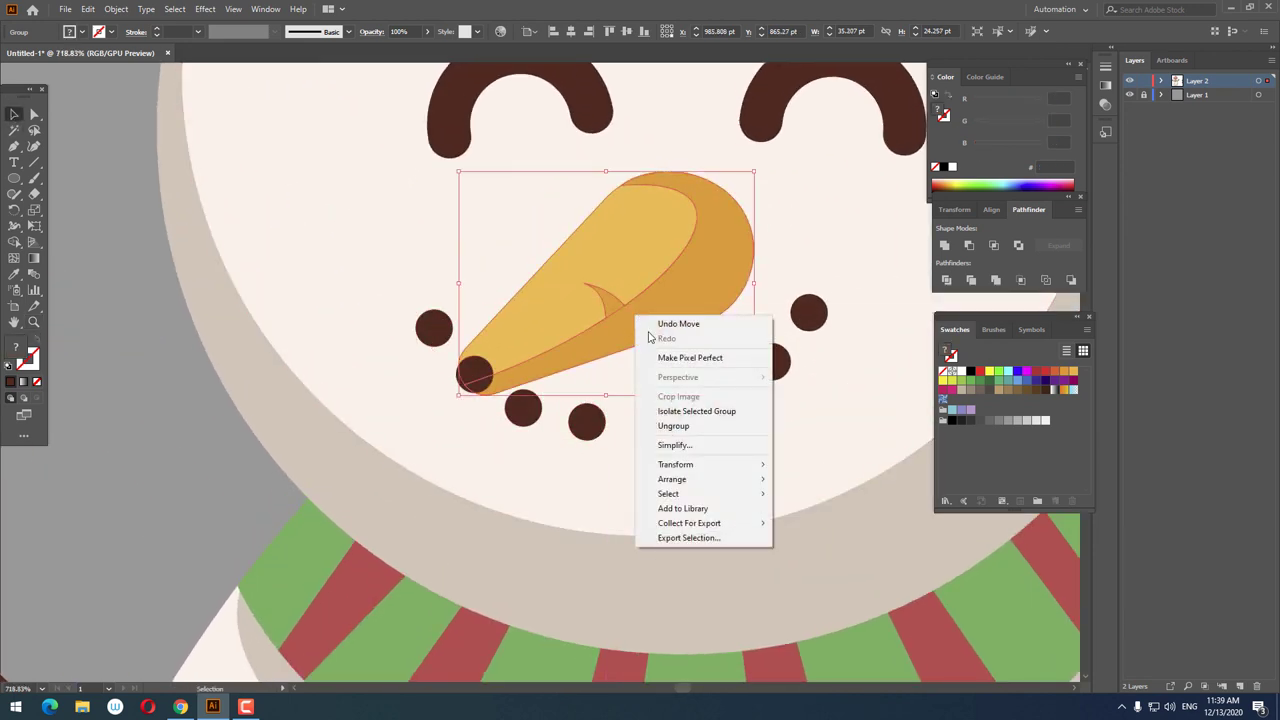
click(820, 522)
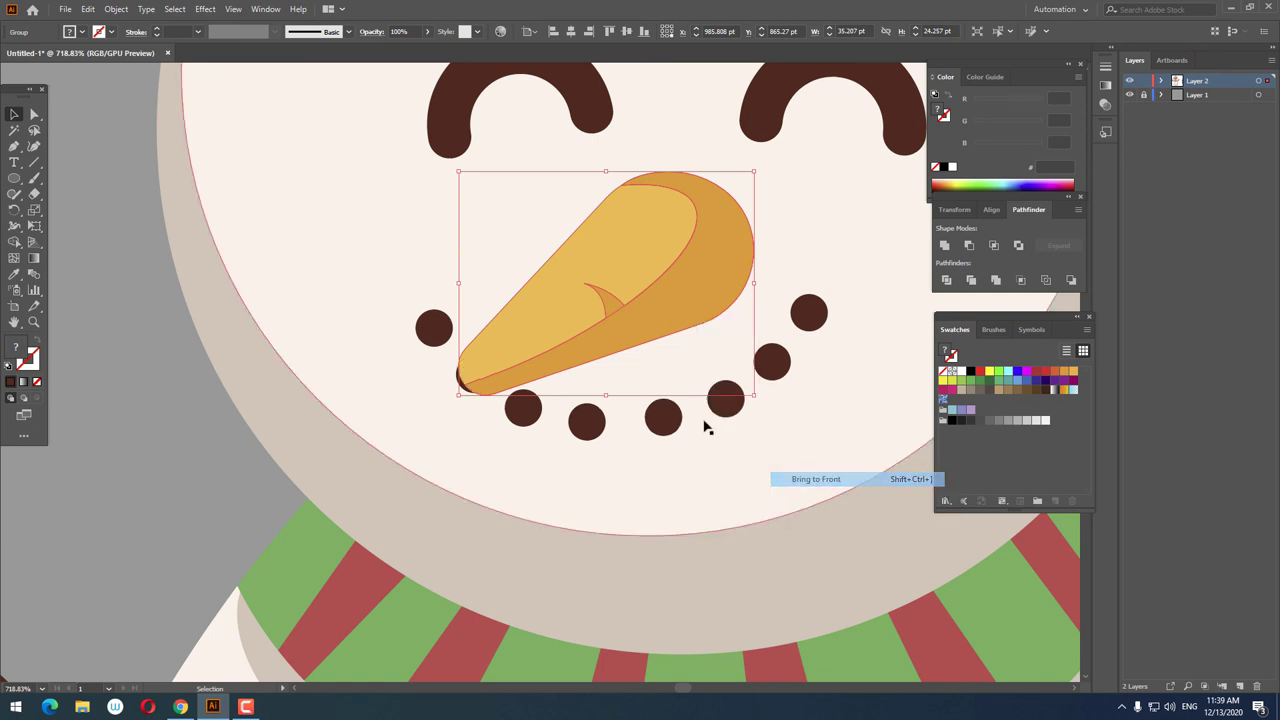
mouse_move(706, 423)
mouse_down()
mouse_move(249, 386)
mouse_move(557, 497)
mouse_up()
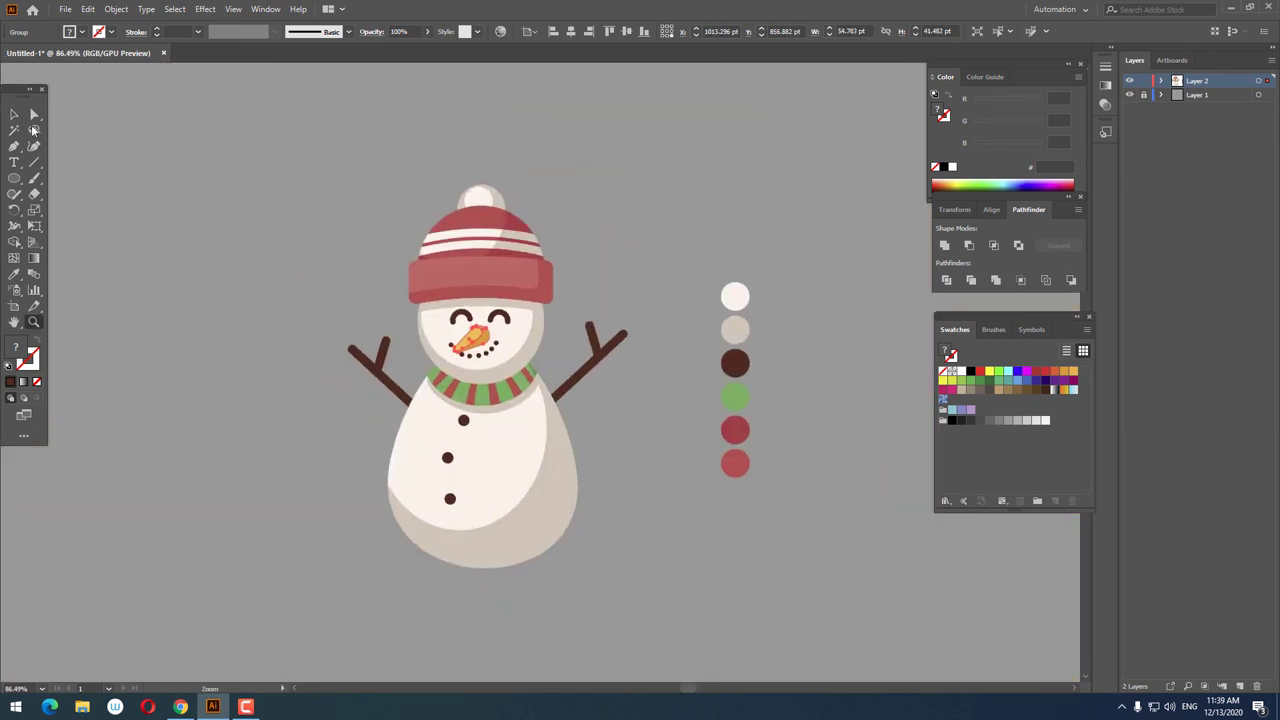
- Group all of the snowman's parts into a single object
click(647, 511)
right_click(460, 367)
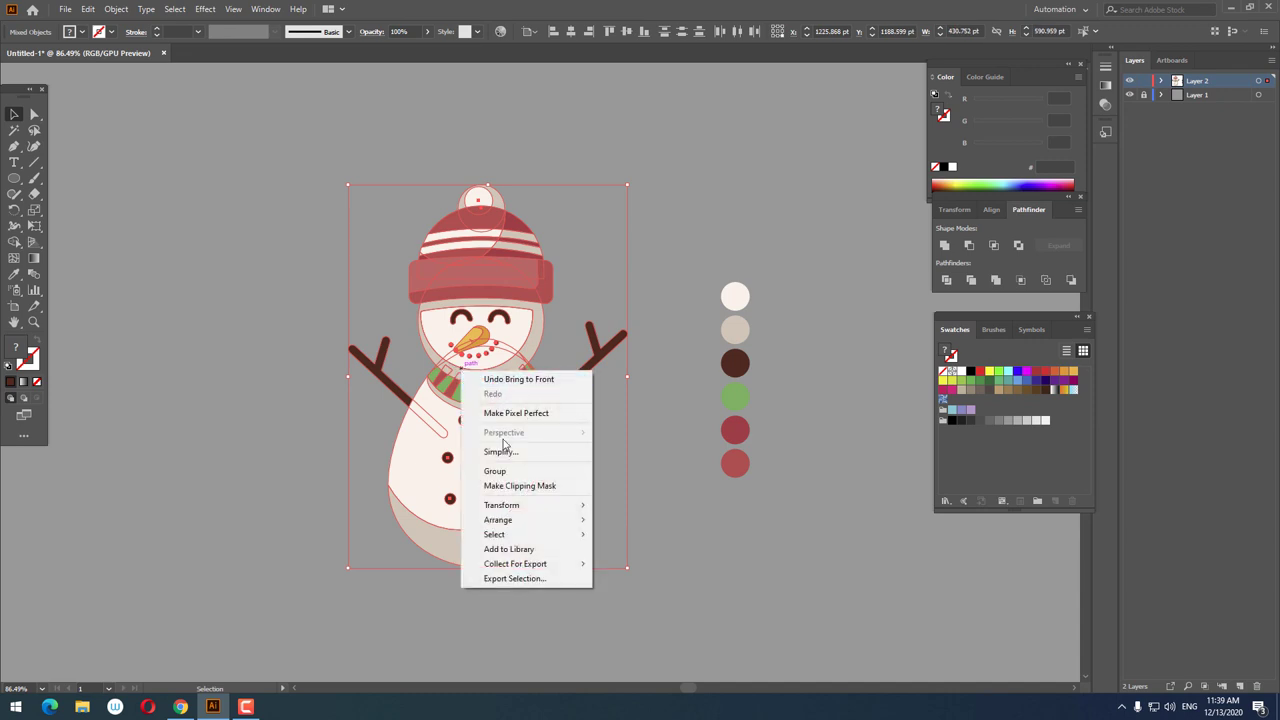
click(500, 471)
- Move the colour sample circles to the lower right, clear of the snowman, and zoom in on it
drag(746, 428, 1031, 577)
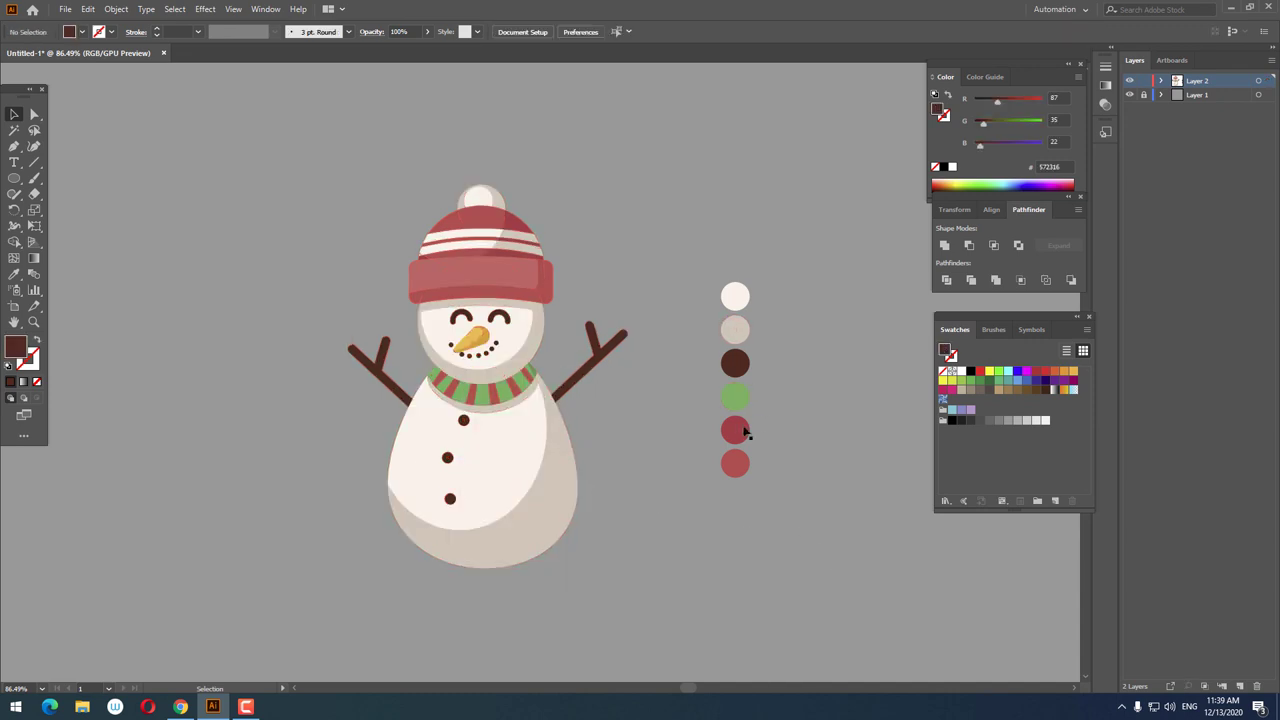
click(709, 486)
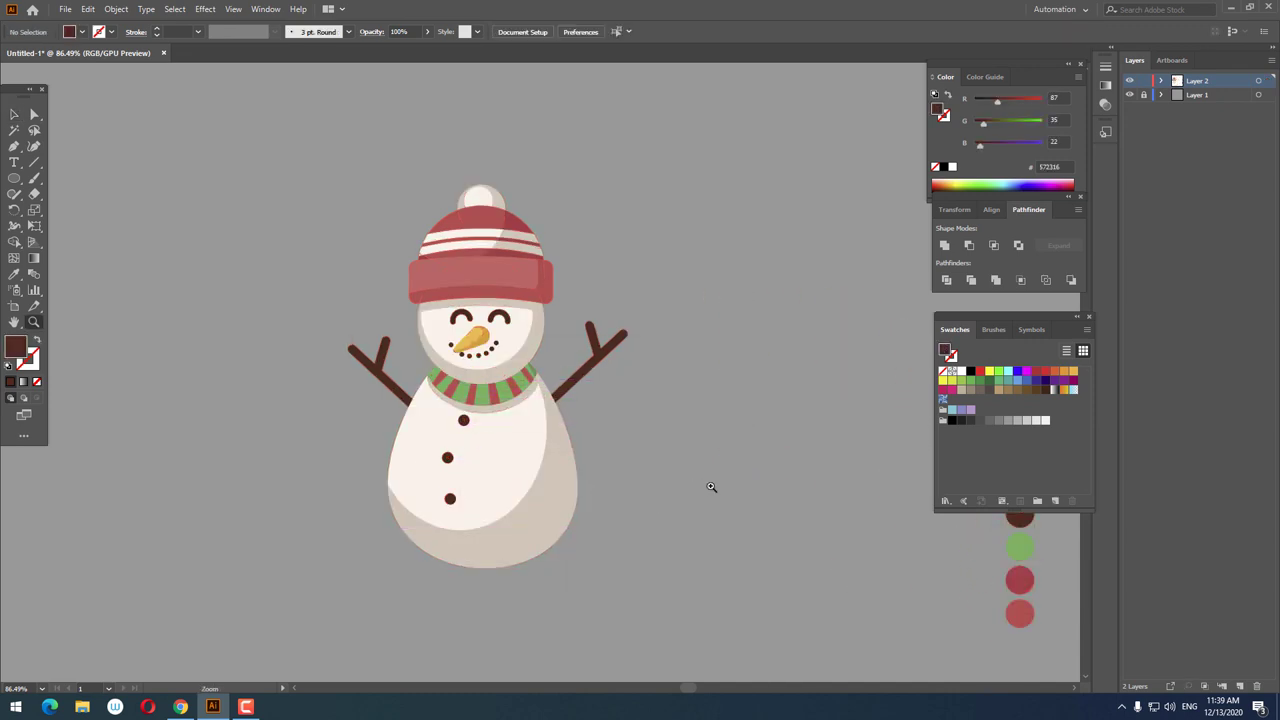
key(z)
drag(709, 486, 763, 474)
click(14, 114)
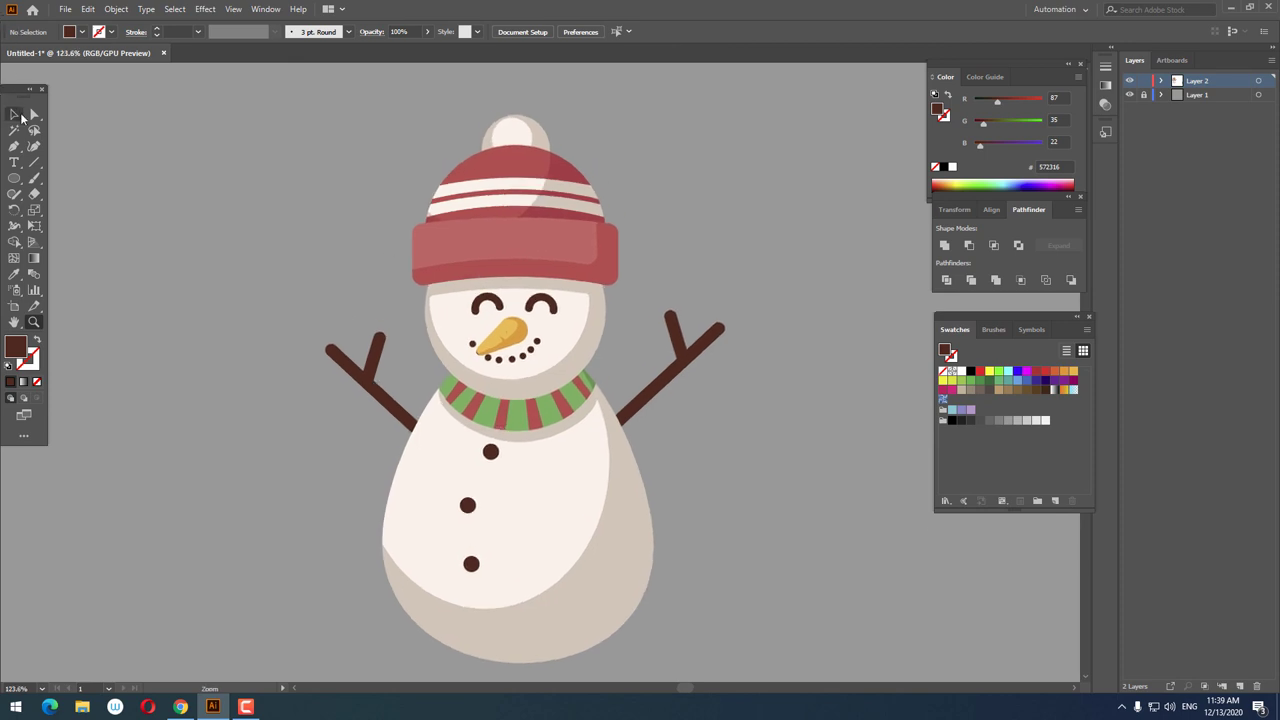
drag(718, 435, 752, 409)
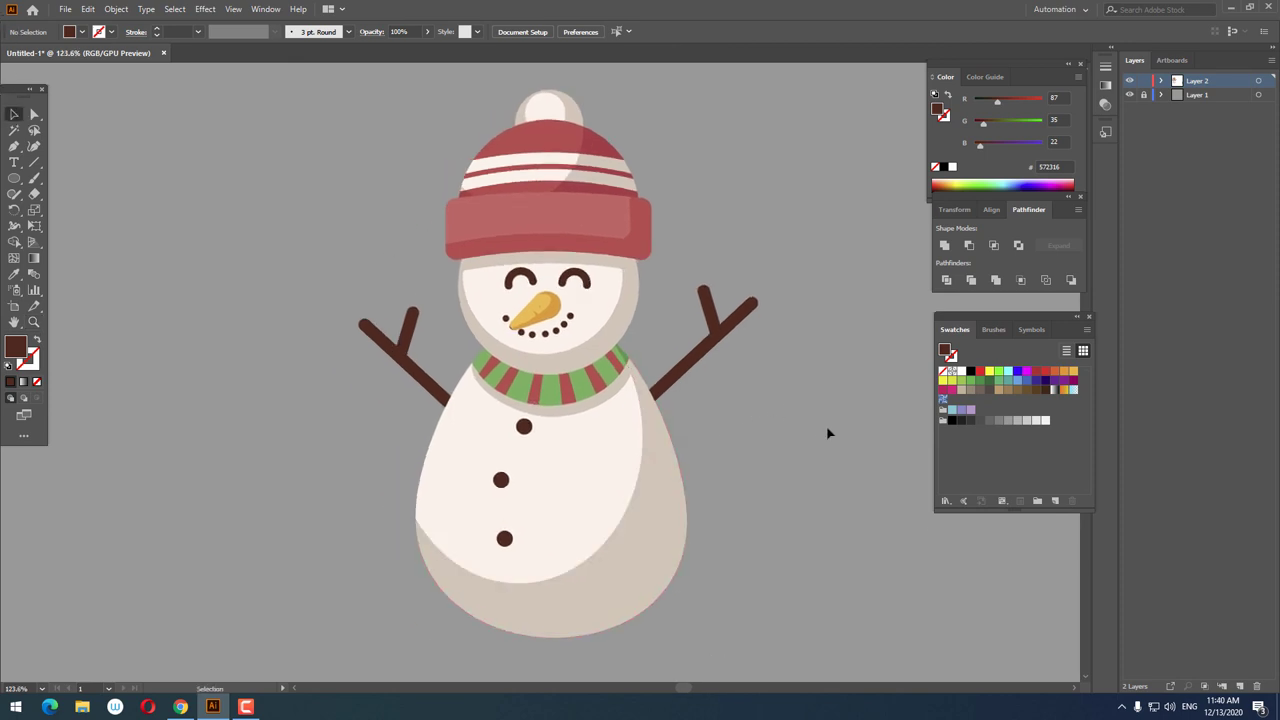